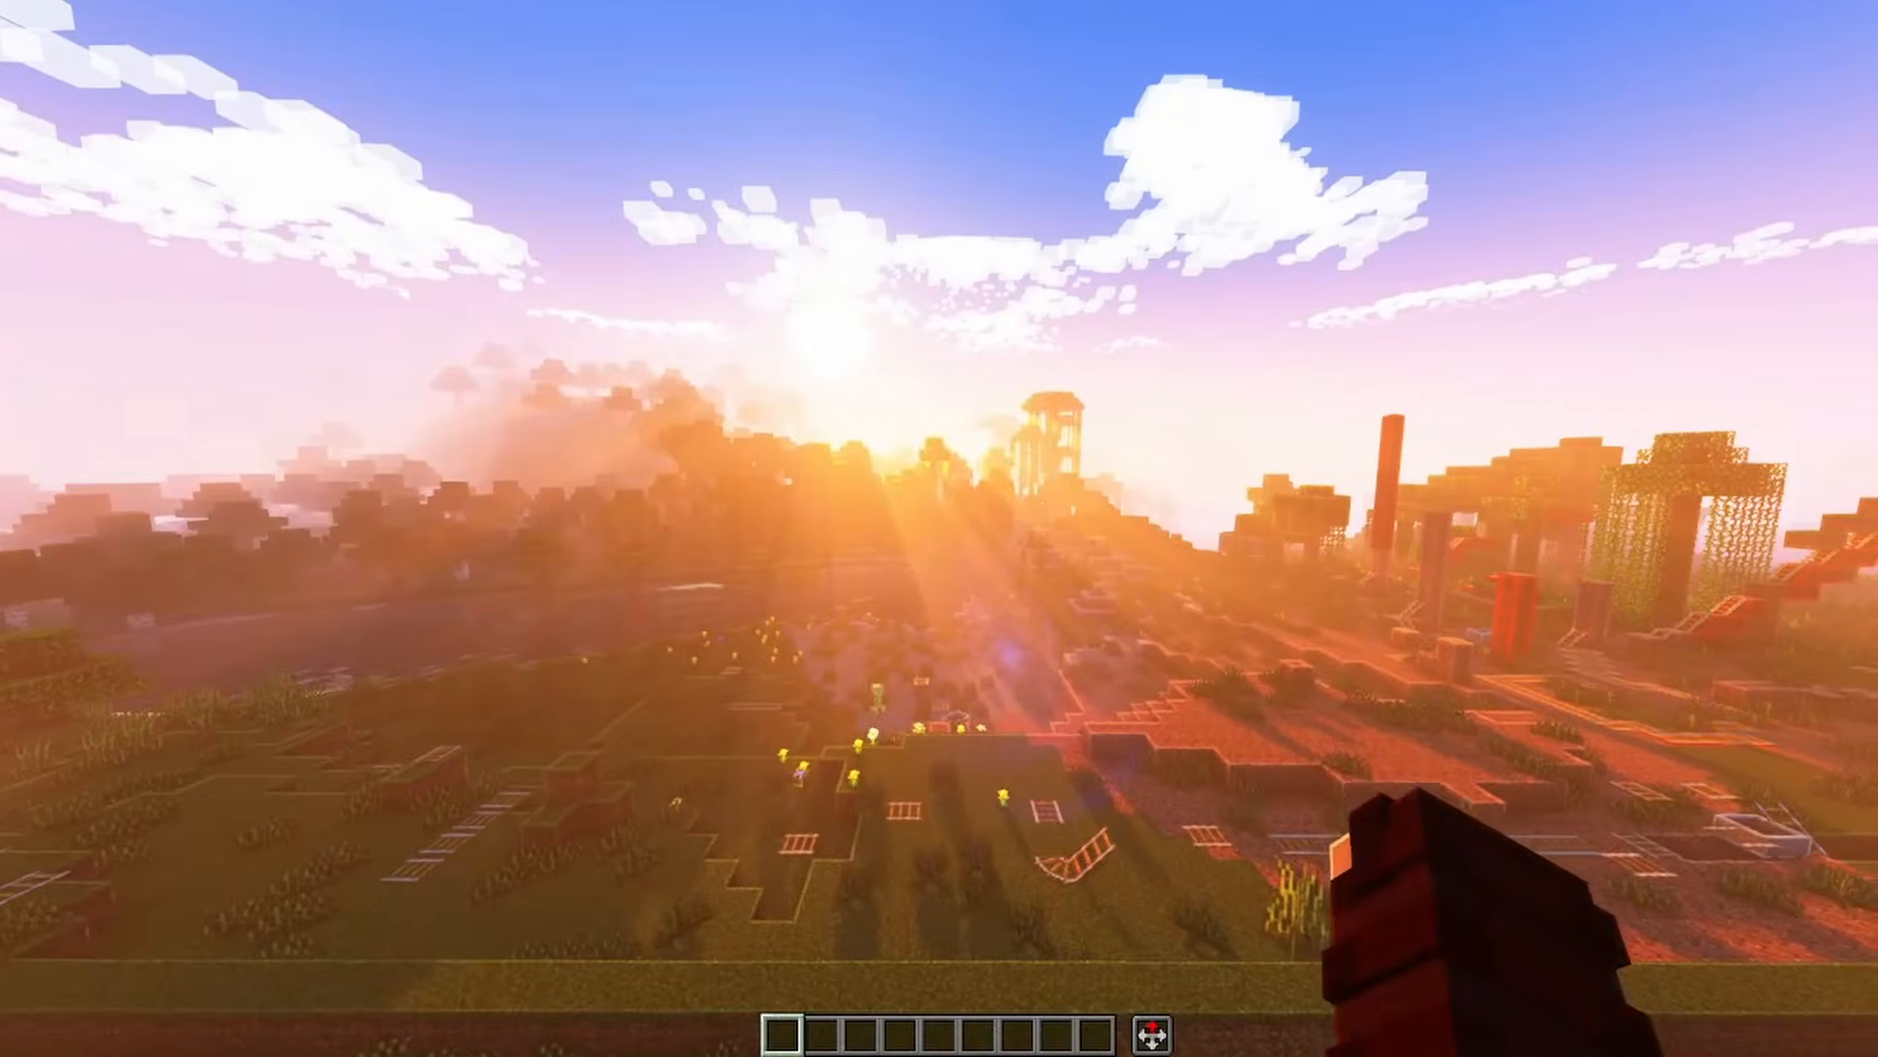
Switch to Blockbench and create a Java Block/Item model with format version 1.9 - 1.21.5
{"action": "key", "text": "Escape"}
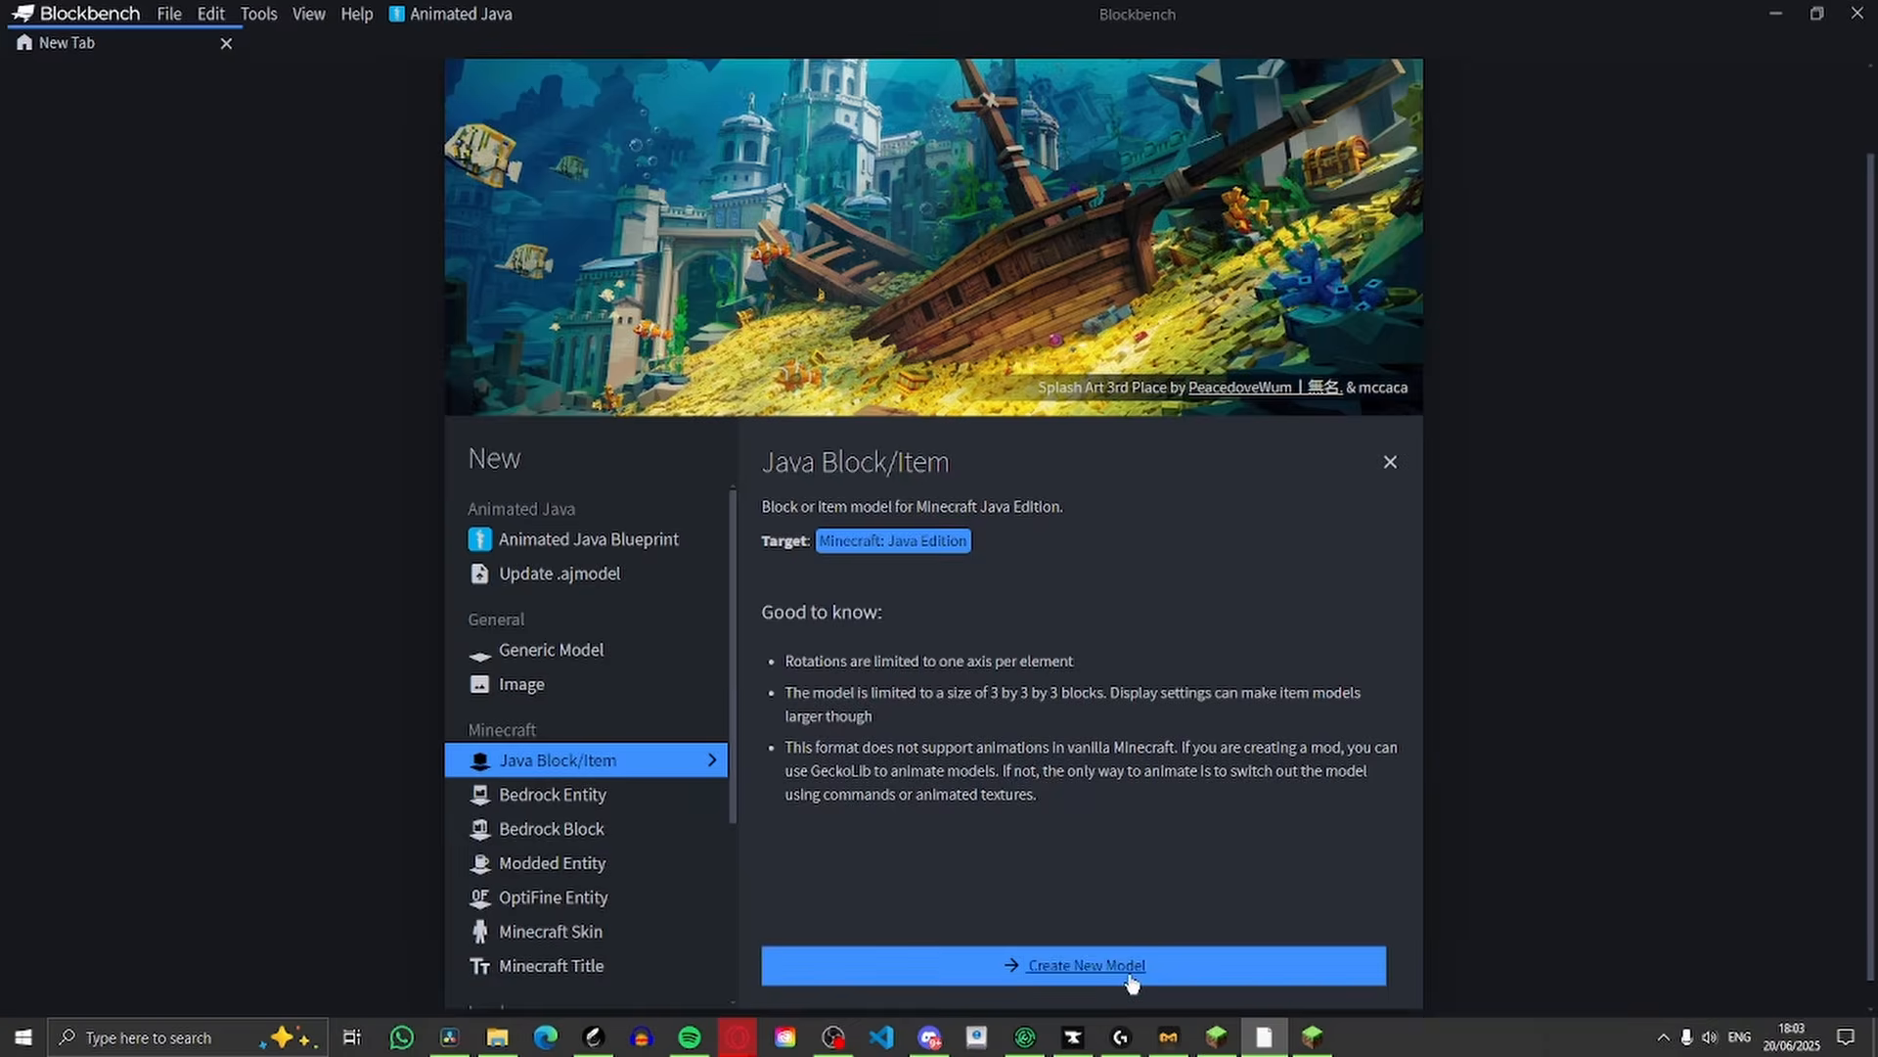
{"action": "left_click", "coordinate": [1154, 966]}
{"action": "left_click", "coordinate": [929, 262]}
{"action": "left_click", "coordinate": [947, 292]}
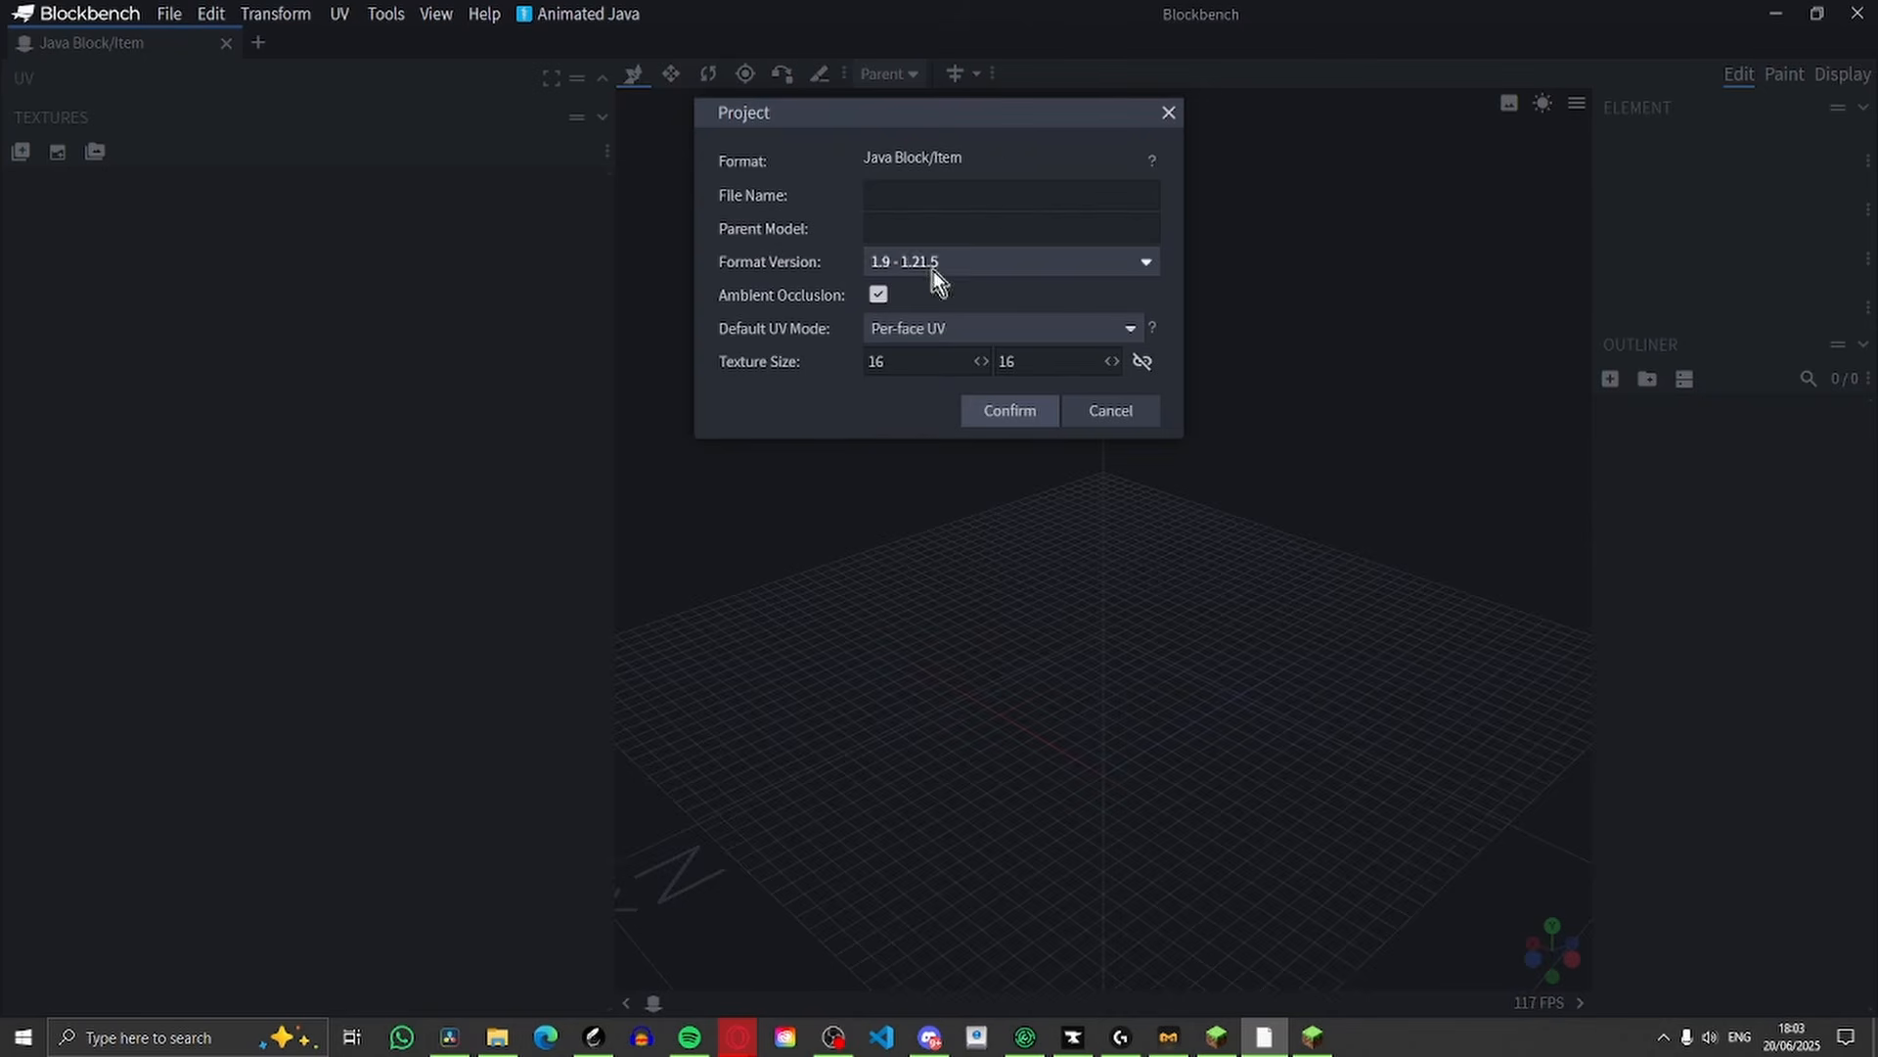
{"action": "left_click", "coordinate": [963, 418]}
{"action": "left_click_drag", "start_coordinate": [1217, 542], "coordinate": [1312, 490]}
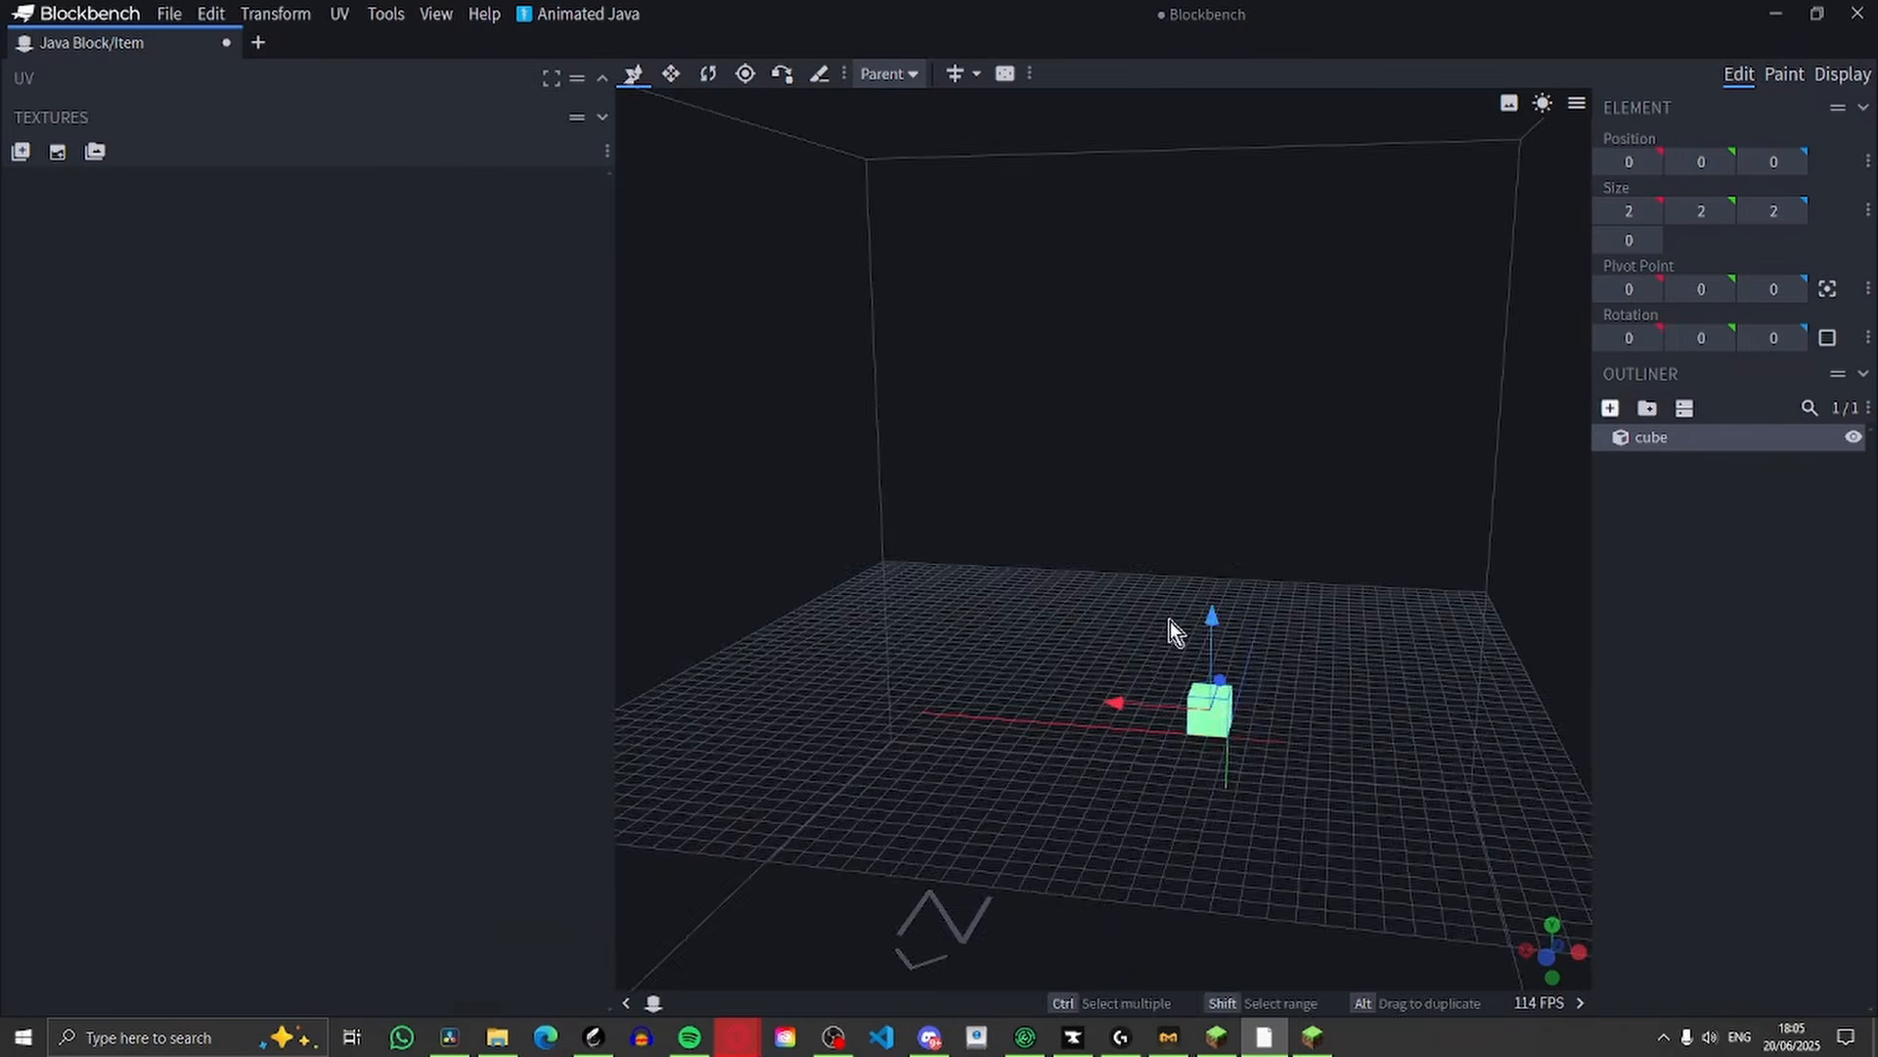
Add a cube and resize it into a flat 12 × 0 × 12 plate as the hat's brim
{"action": "left_click_drag", "start_coordinate": [1170, 620], "coordinate": [1141, 554]}
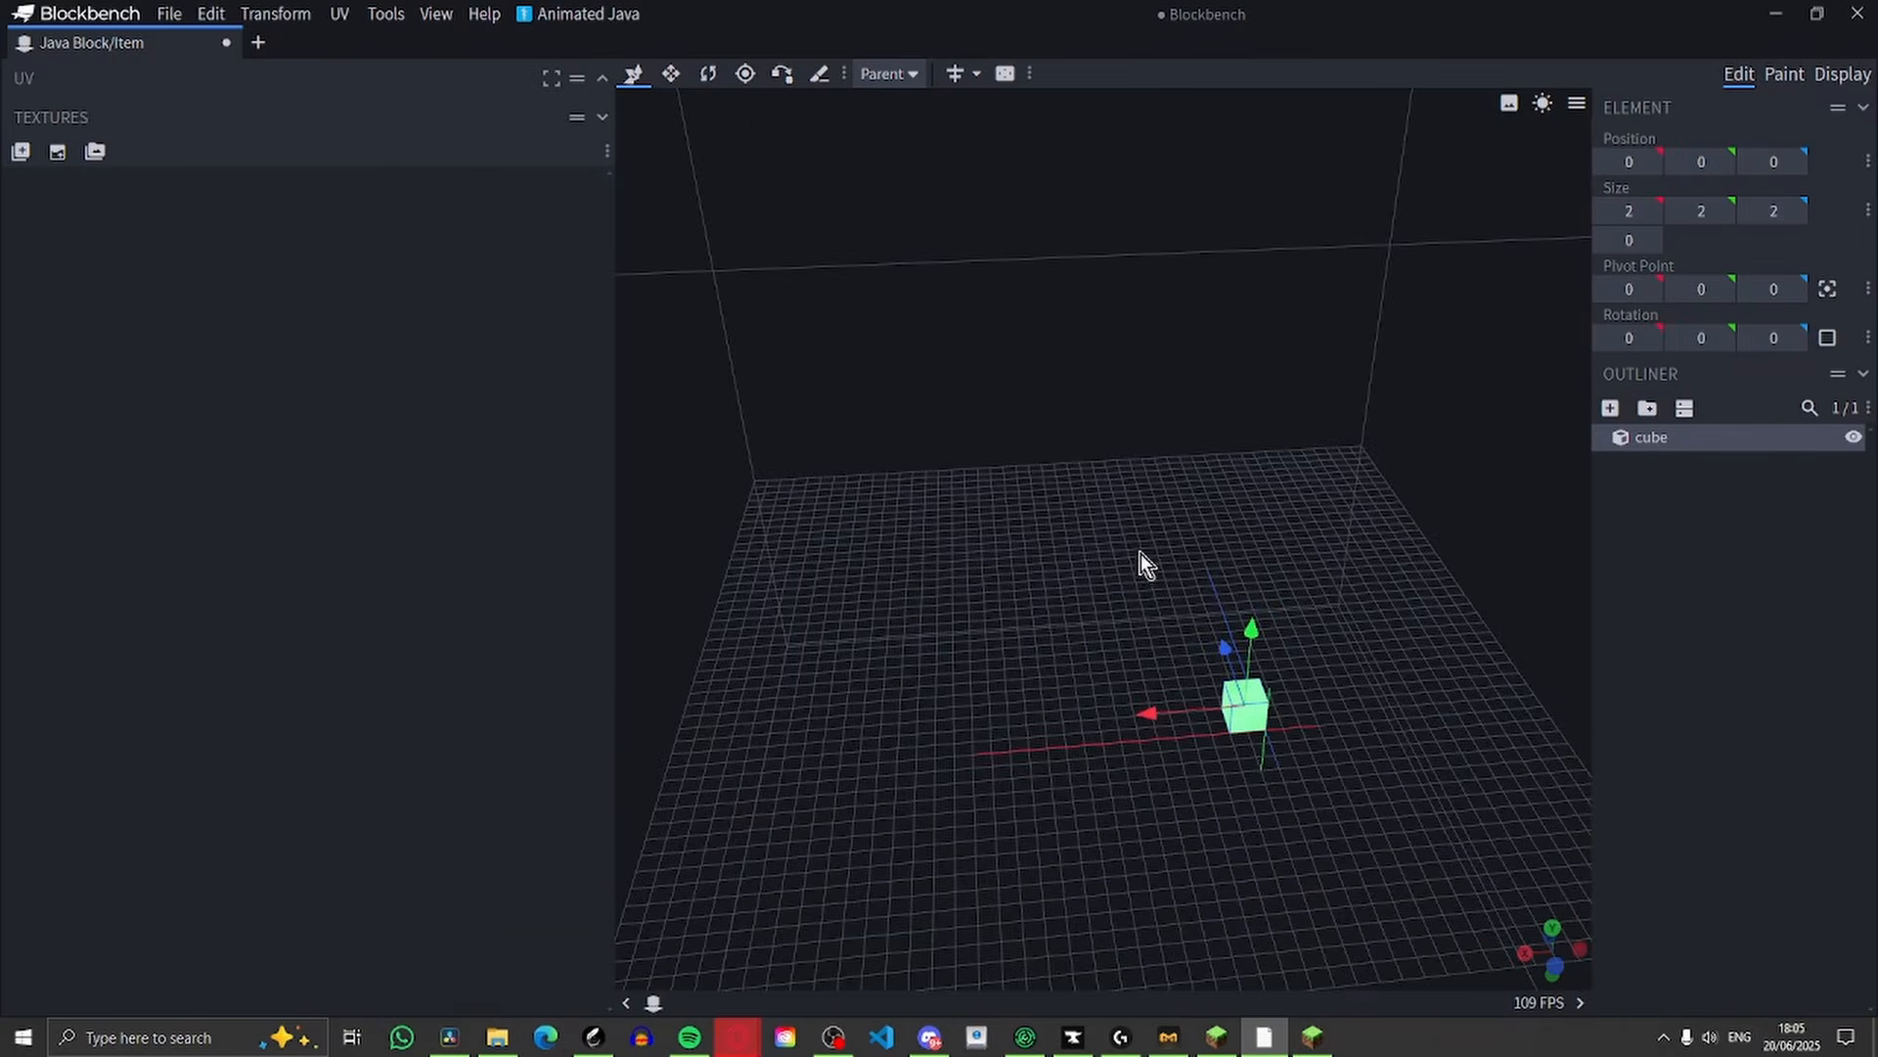
{"action": "left_click", "coordinate": [669, 75]}
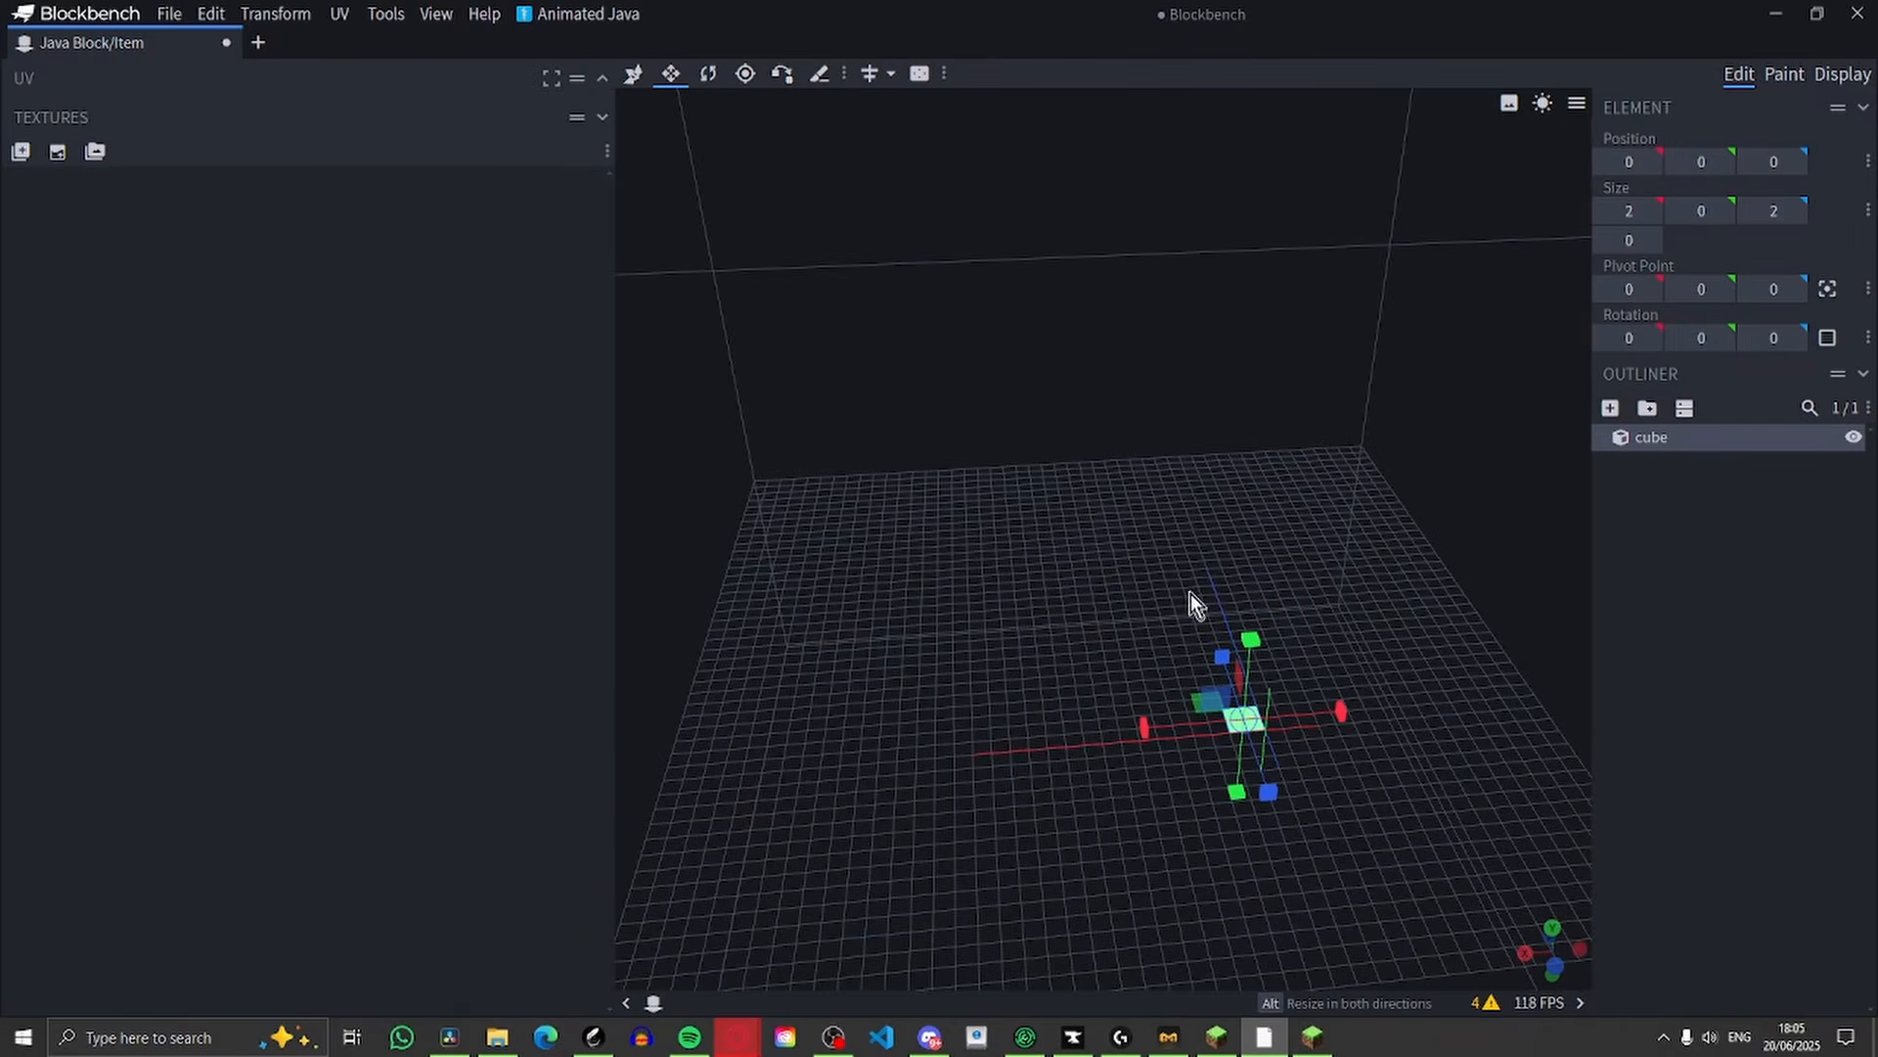
{"action": "left_click_drag", "start_coordinate": [1155, 732], "coordinate": [893, 767]}
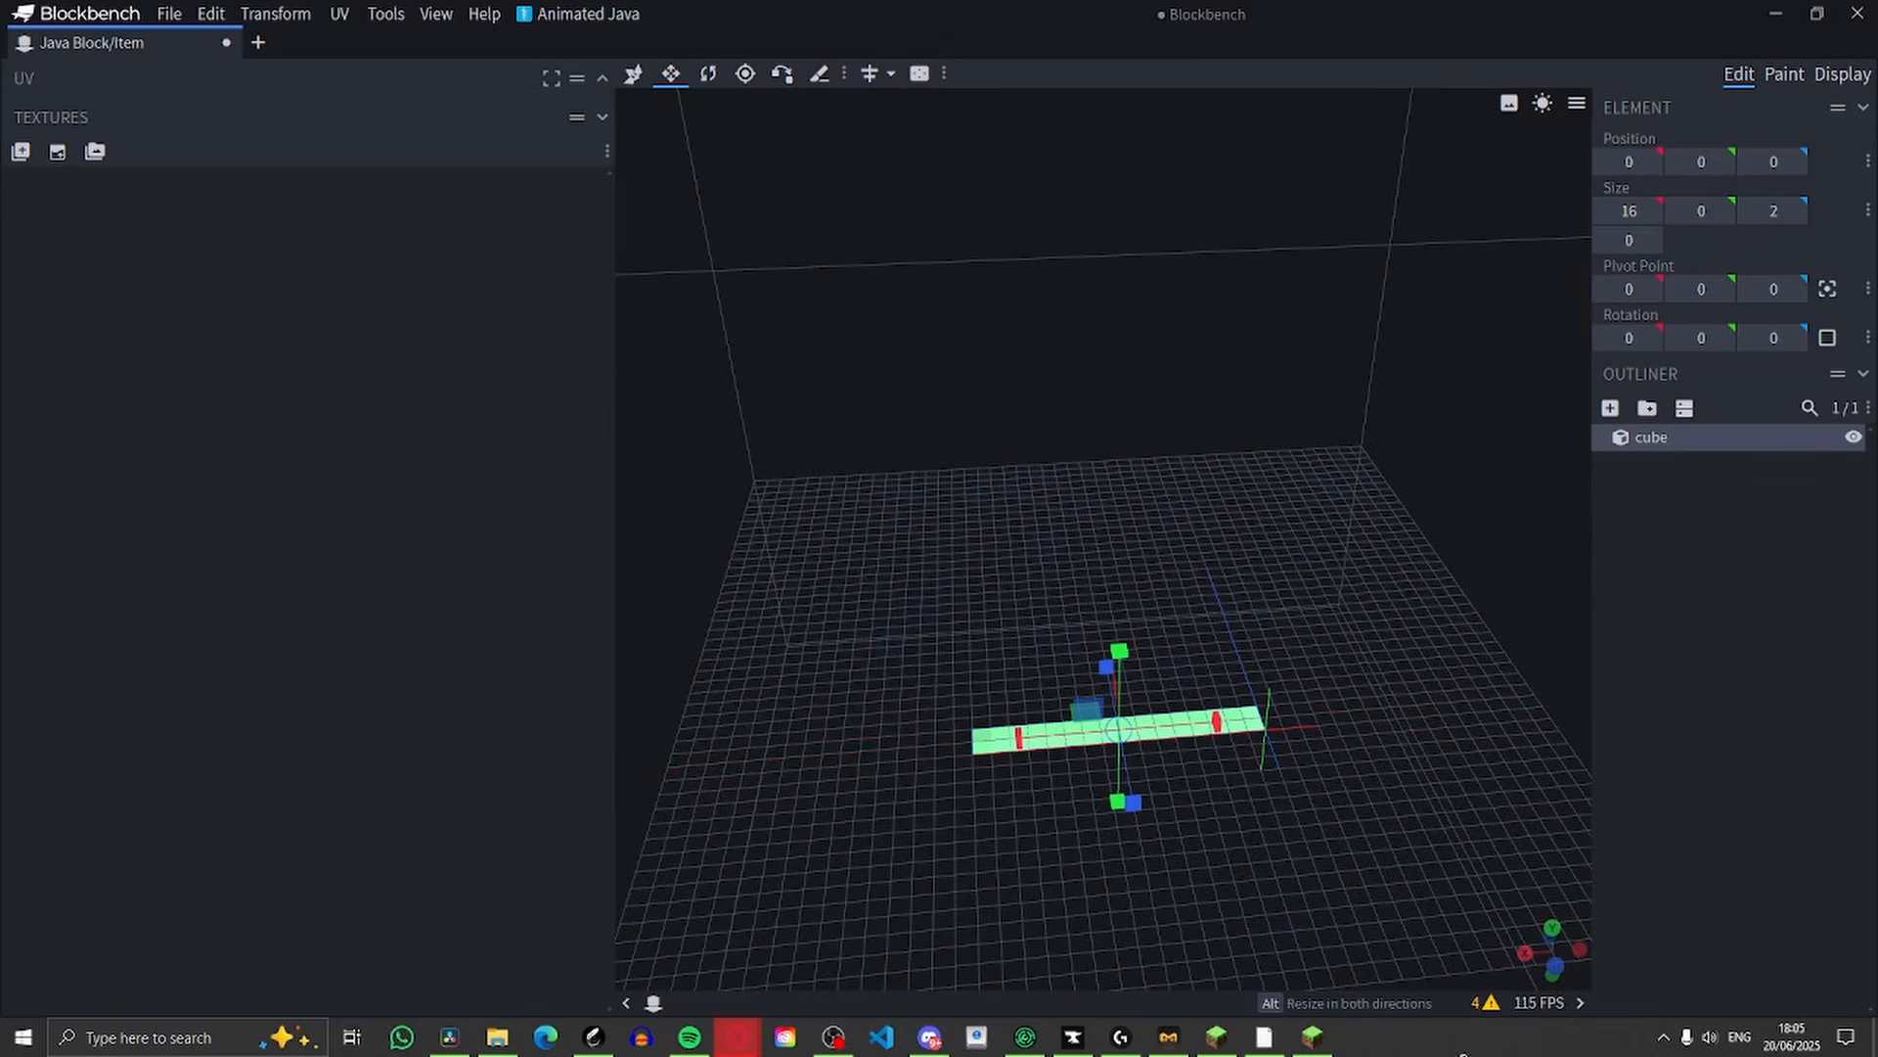
{"action": "left_click_drag", "start_coordinate": [1378, 806], "coordinate": [1106, 614]}
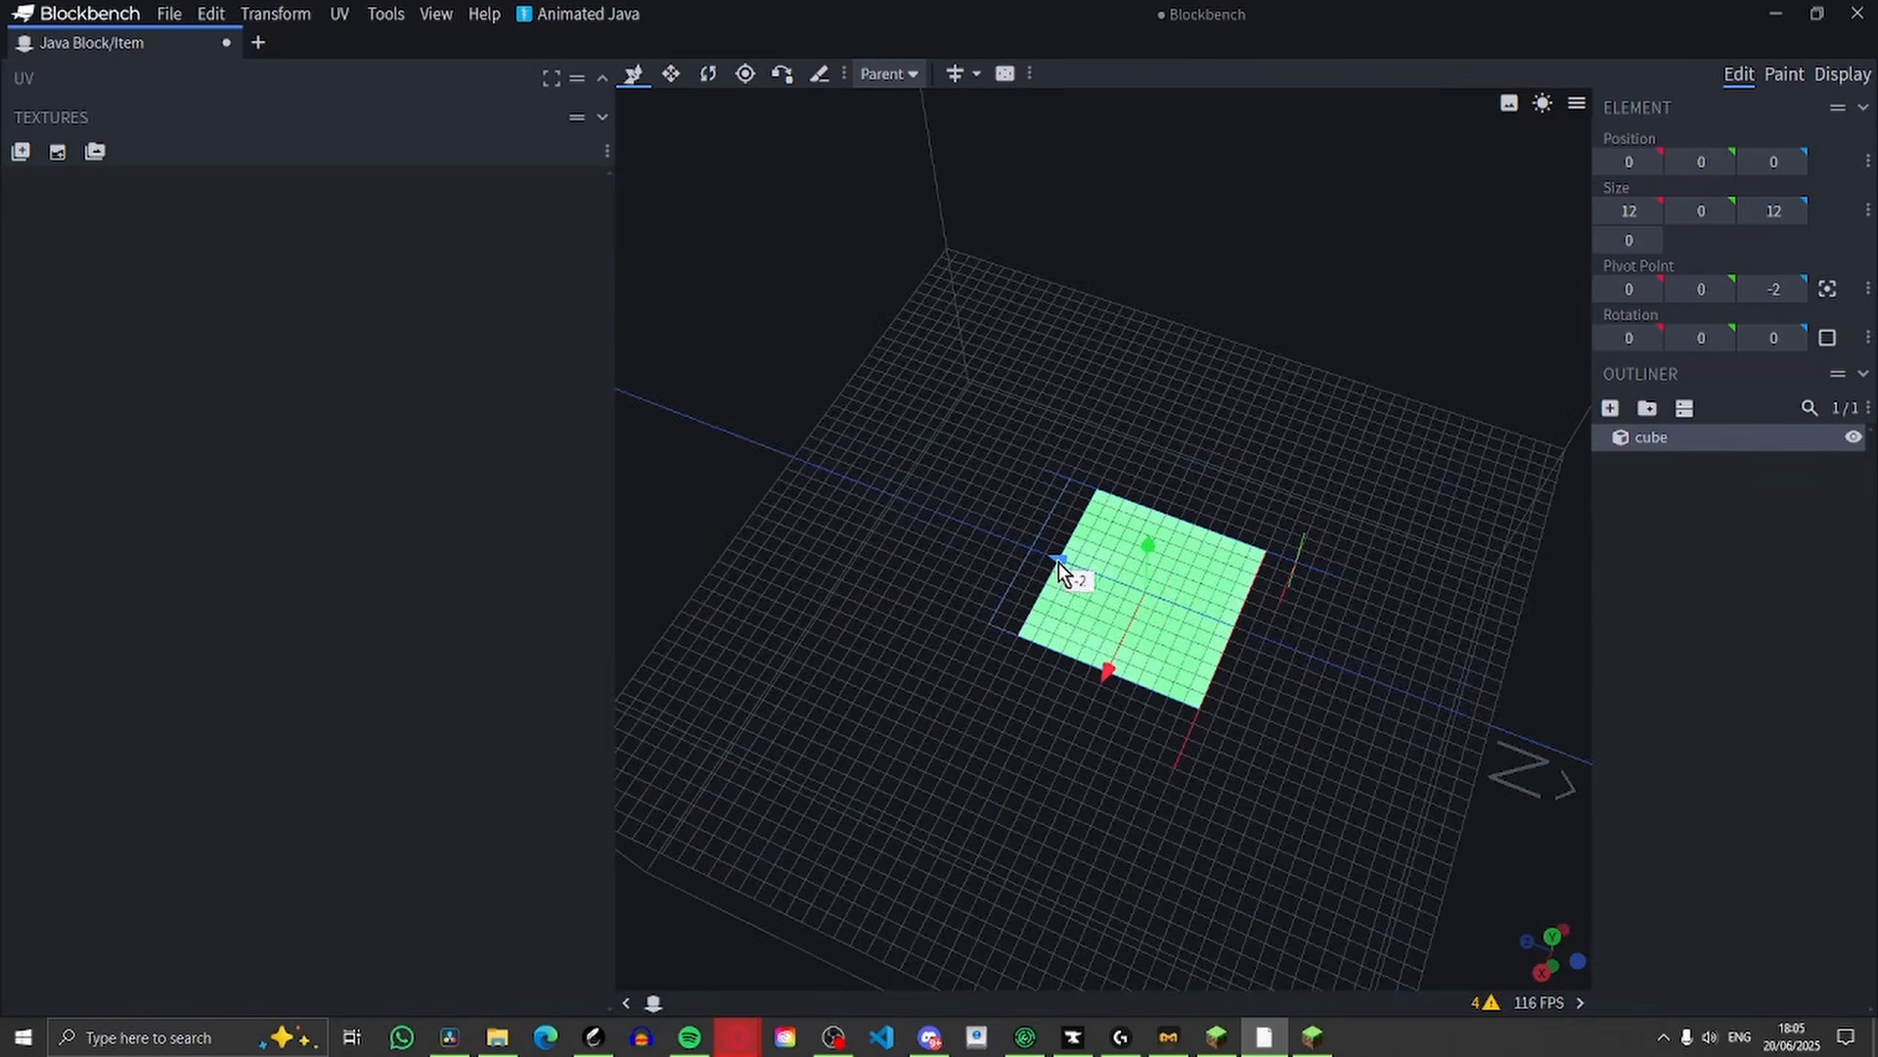
{"action": "left_click_drag", "start_coordinate": [1325, 600], "coordinate": [1134, 617]}
Add a second cube sized 8 × 4 × 8 at position 2, 0, 2, centred on the brim as the crown
{"action": "left_click", "coordinate": [1611, 408]}
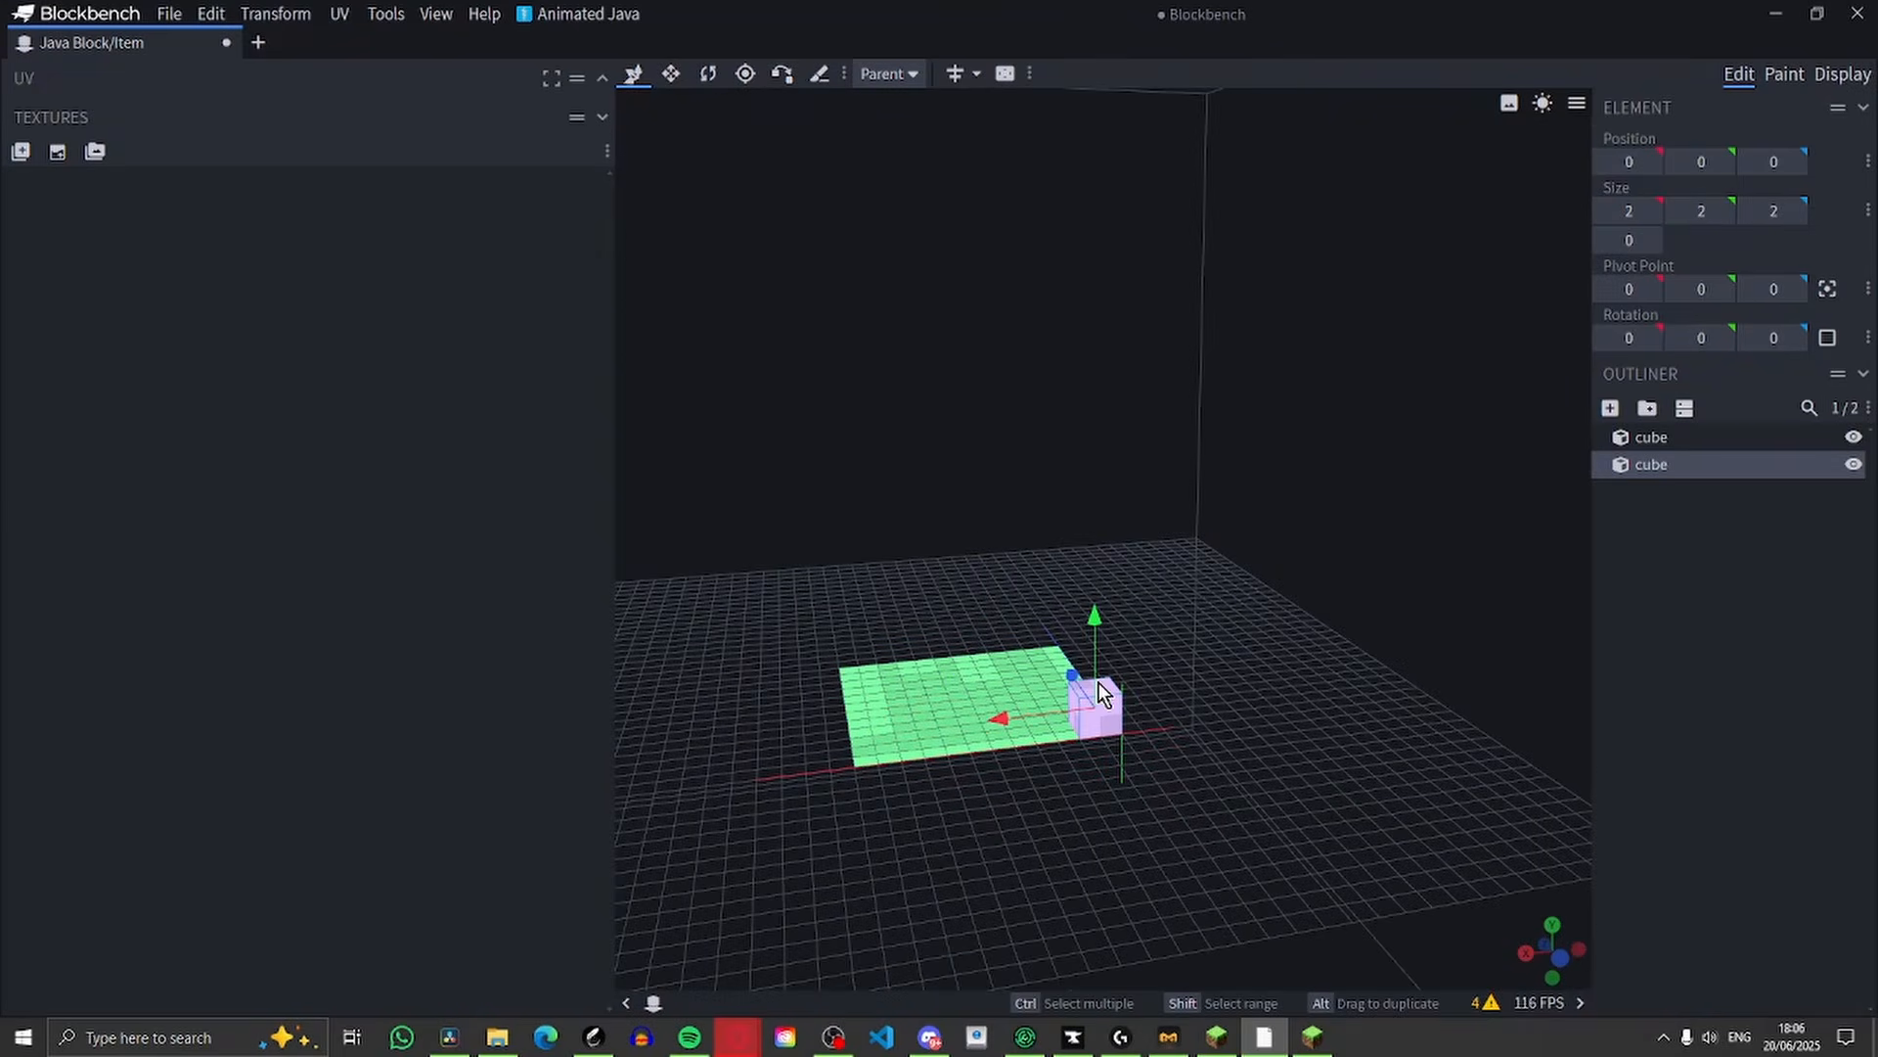
{"action": "left_click", "coordinate": [1006, 700]}
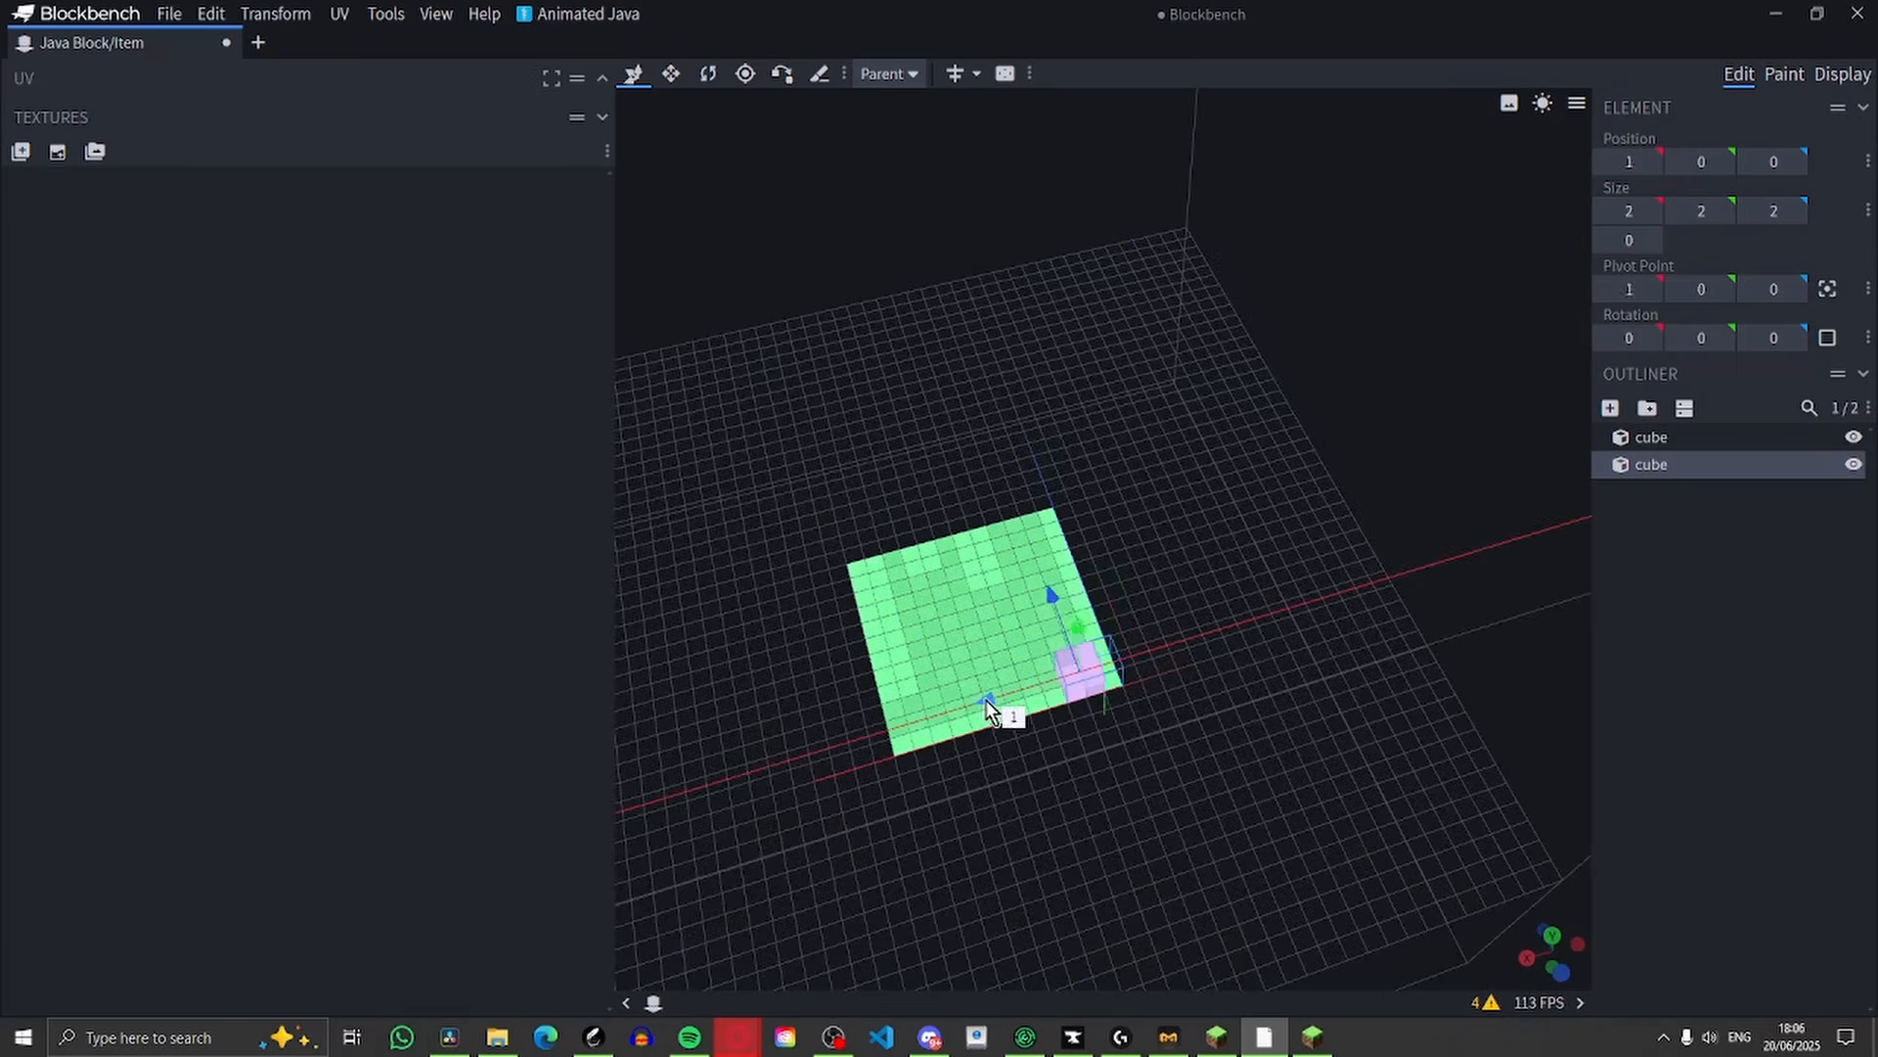
{"action": "left_click_drag", "start_coordinate": [998, 701], "coordinate": [1388, 809]}
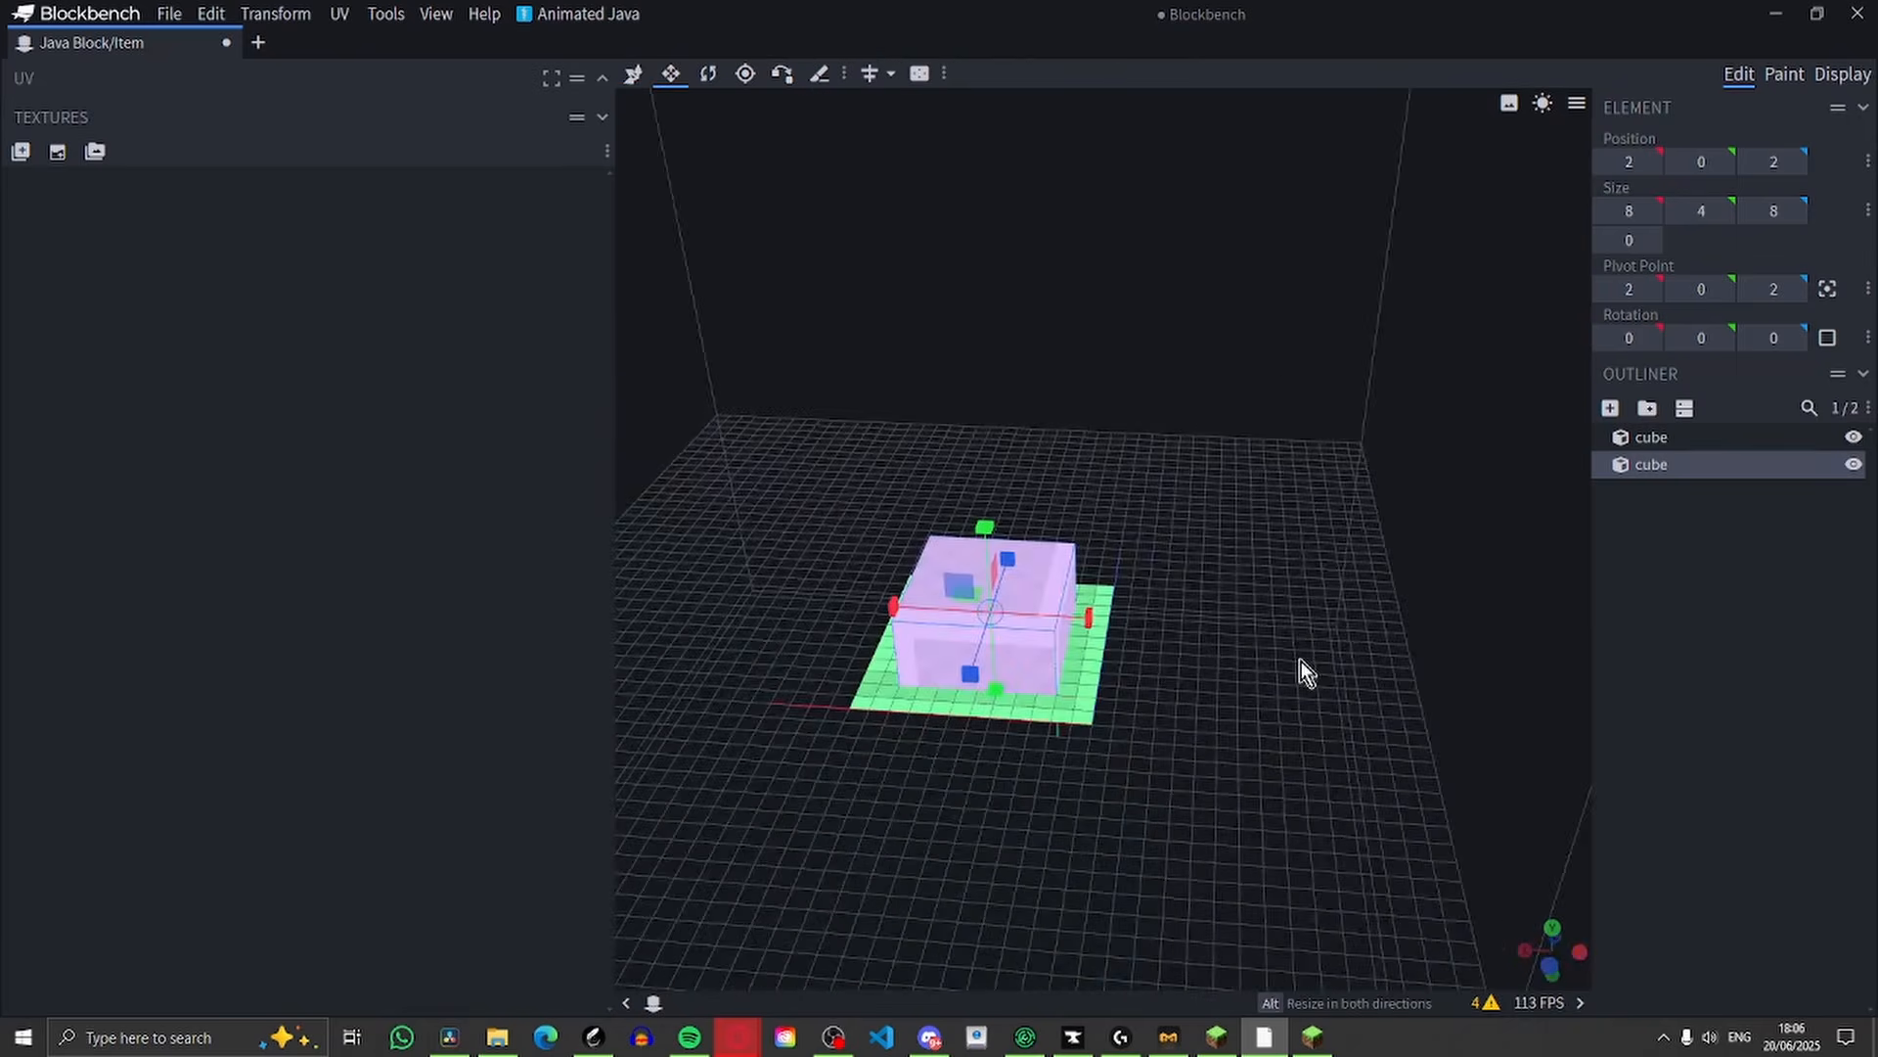
{"action": "left_click_drag", "start_coordinate": [1302, 661], "coordinate": [1272, 773]}
Group both cubes and rename the group as hat
{"action": "left_click", "coordinate": [1653, 436], "text": "ctrl"}
{"action": "left_click", "coordinate": [1649, 407]}
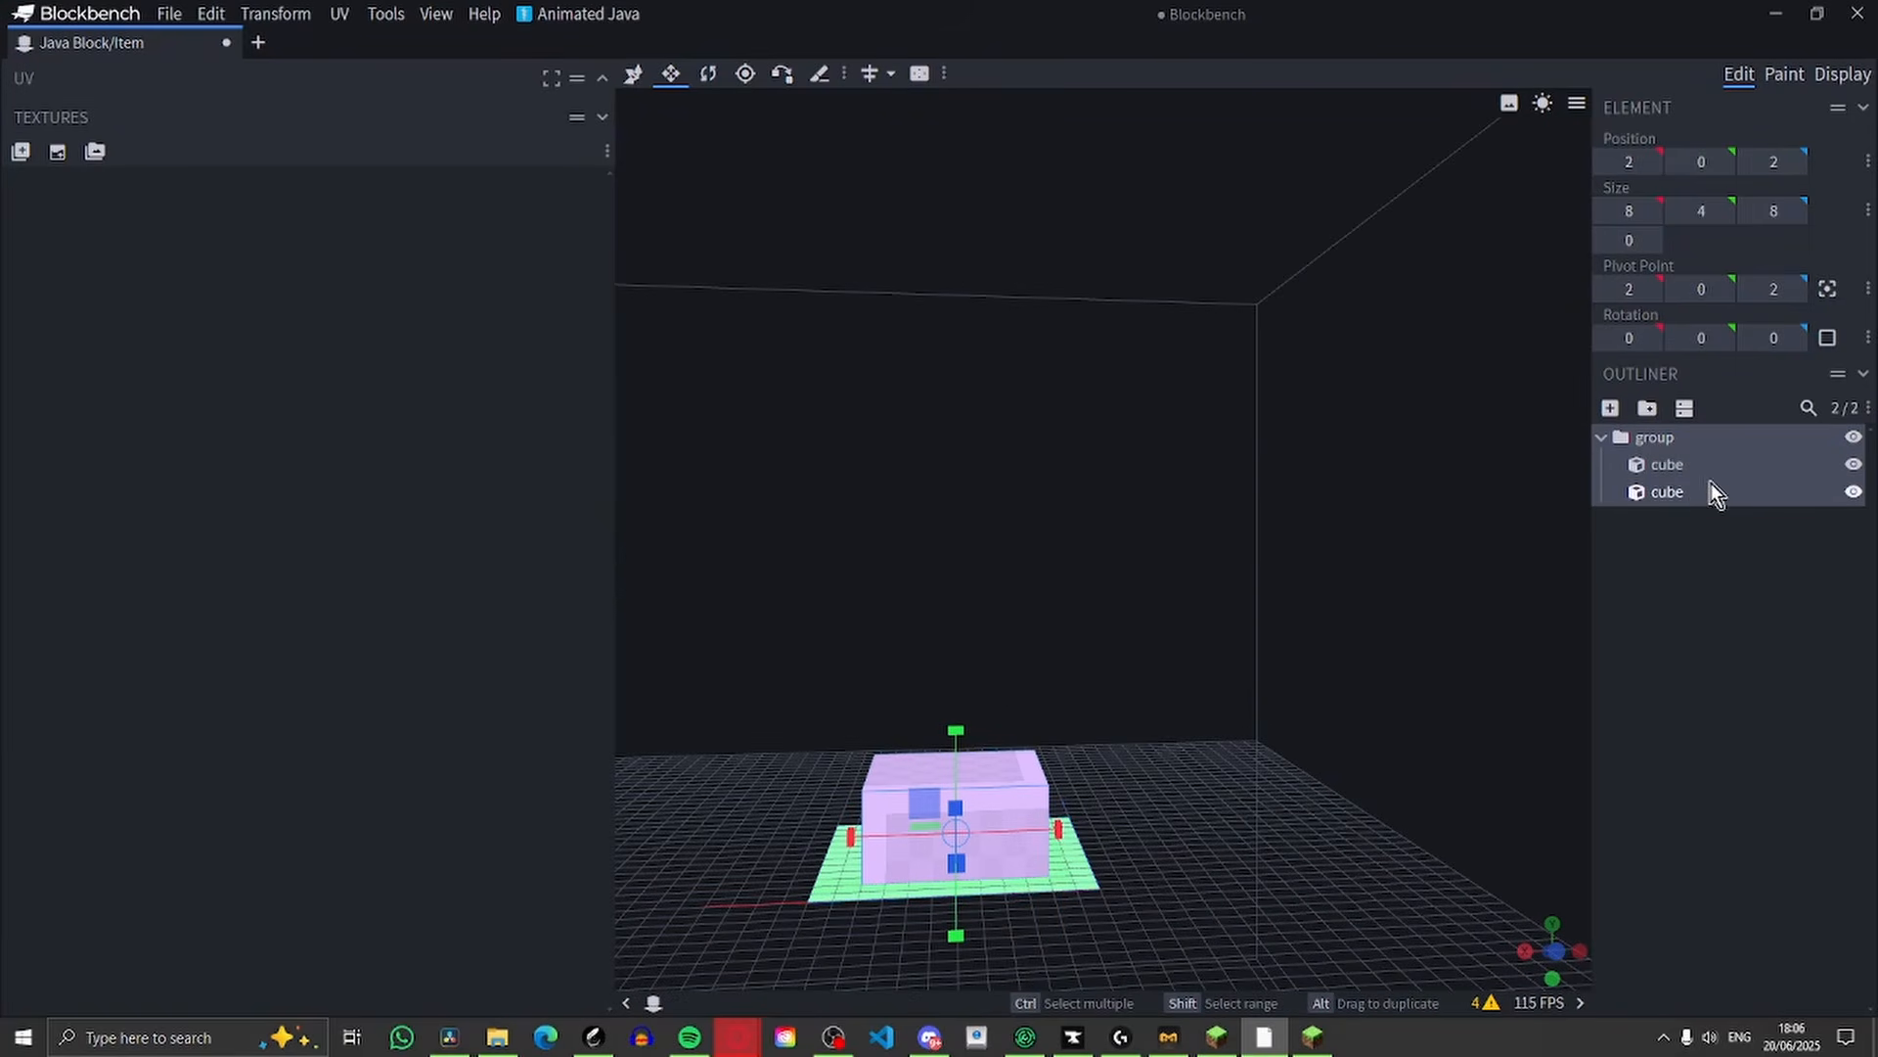
{"action": "double_click", "coordinate": [1666, 462]}
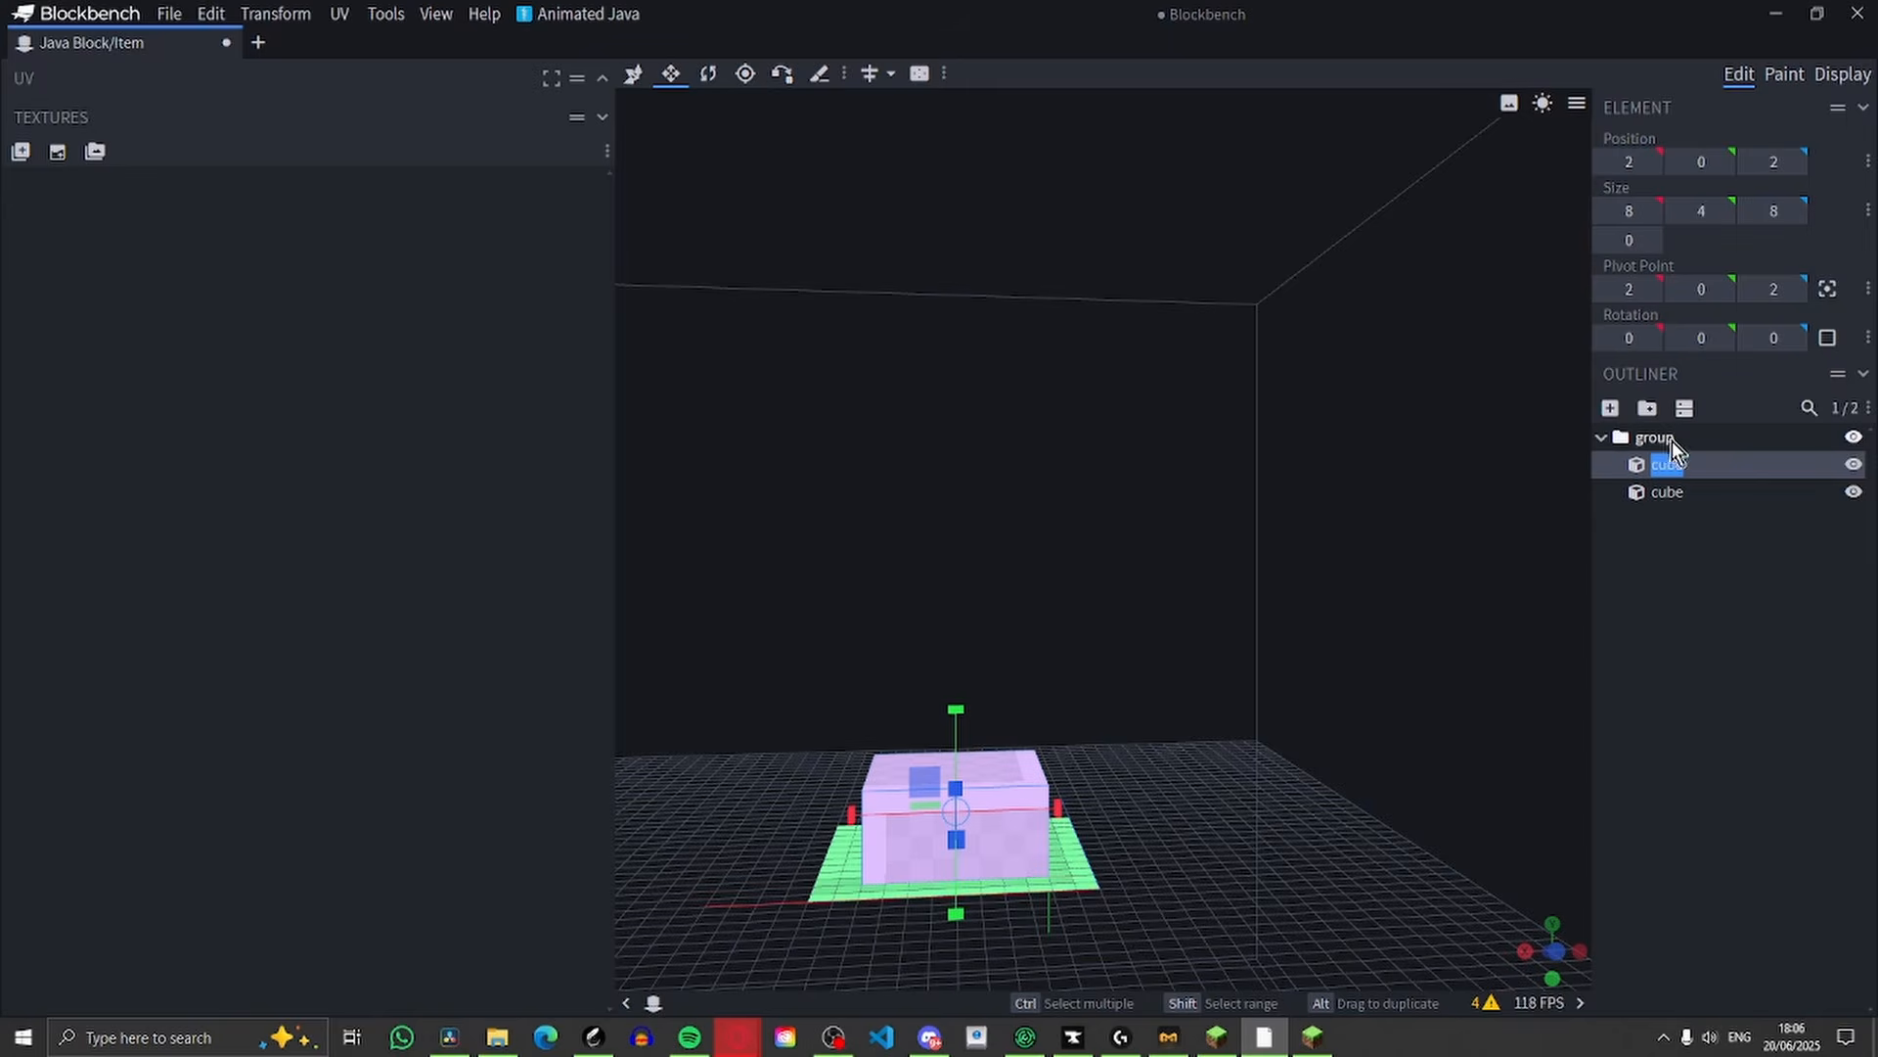
{"action": "left_click", "coordinate": [1671, 441]}
{"action": "right_click", "coordinate": [1700, 491]}
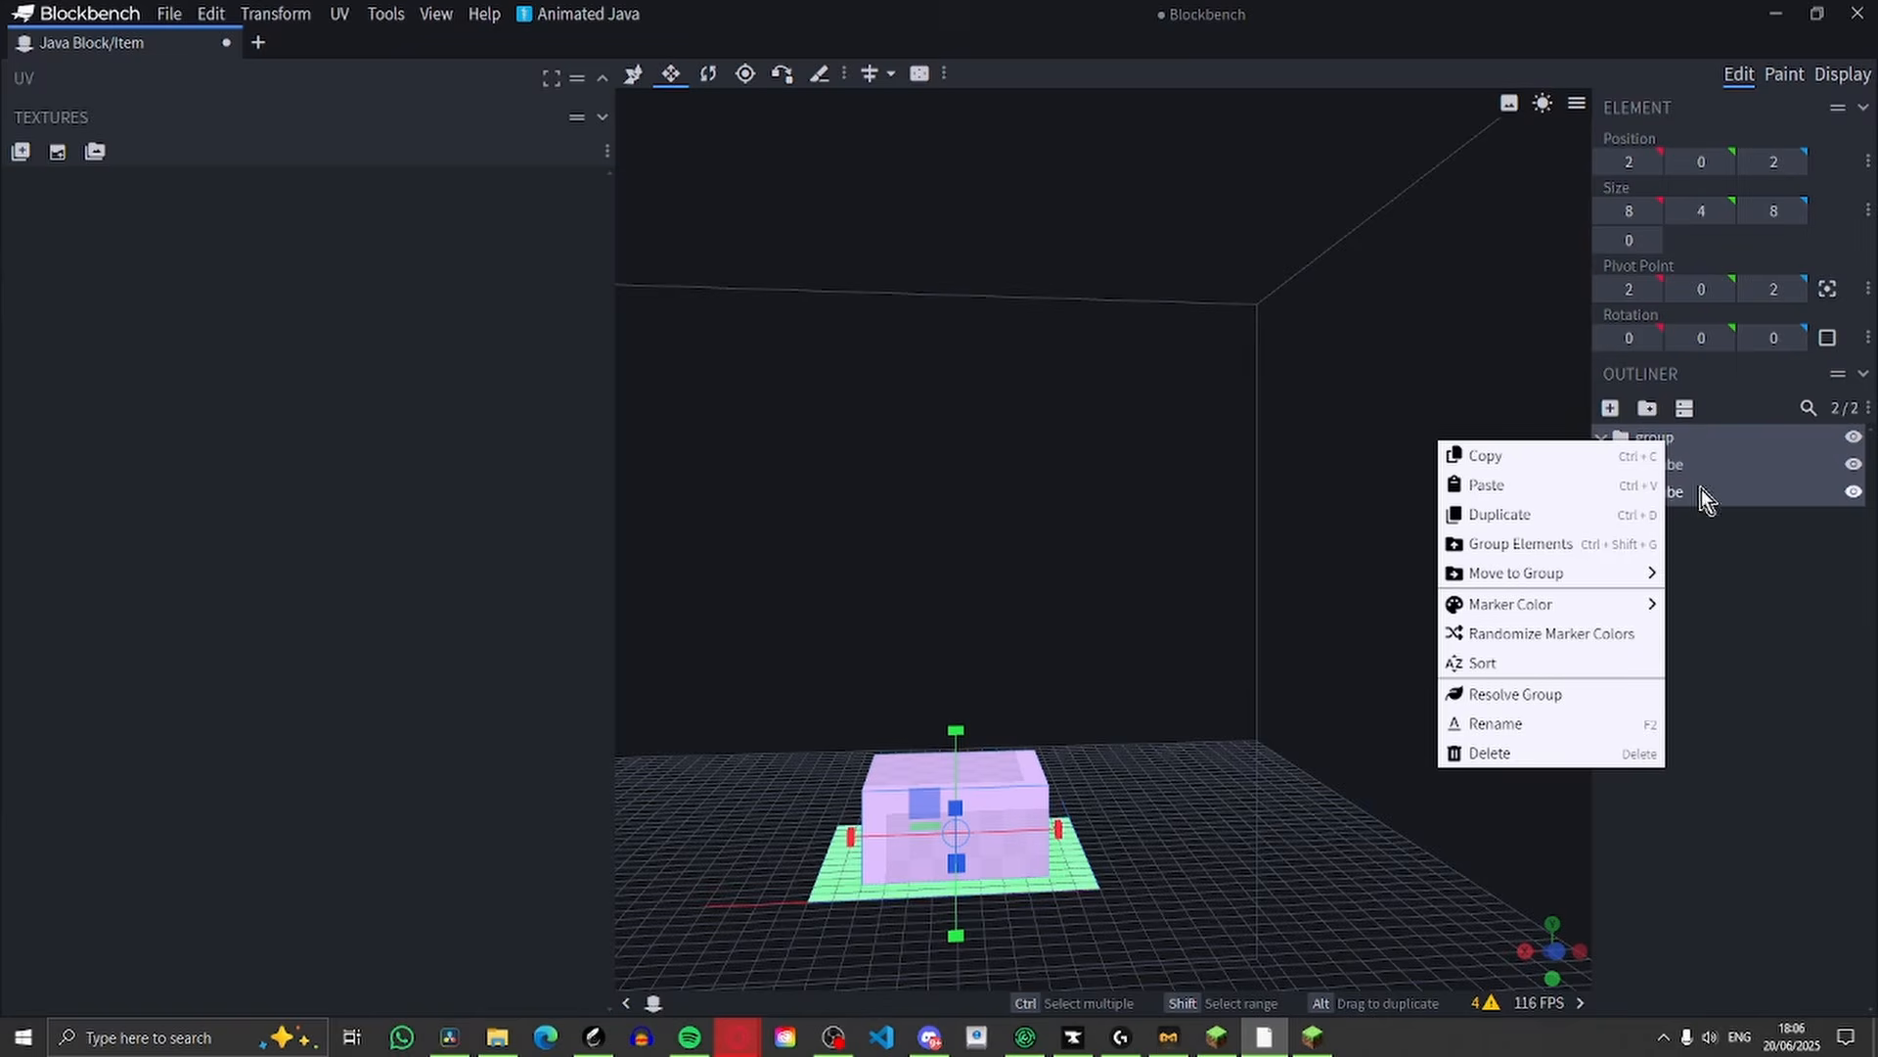
{"action": "left_click", "coordinate": [1534, 724]}
{"action": "type", "text": "hat"}
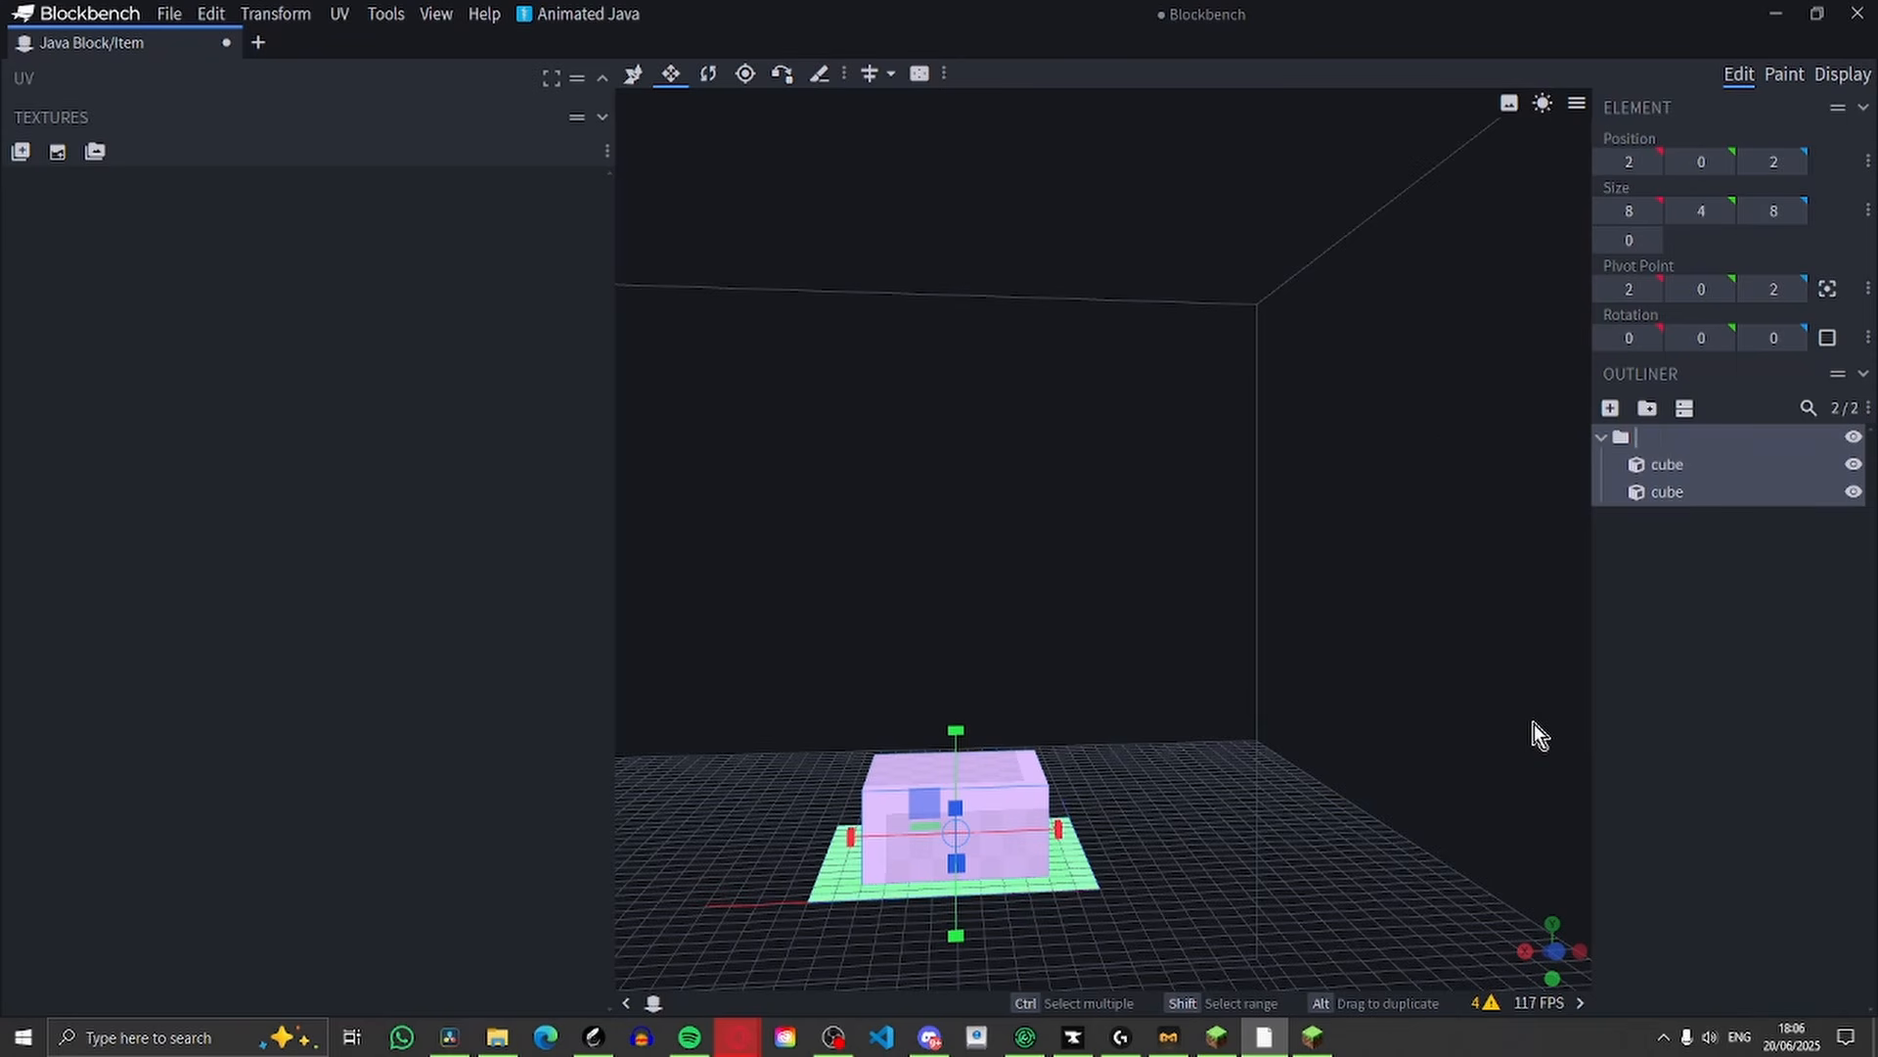
{"action": "key", "text": "Return"}
Create a texture template named texture for both cubes with 16x pixel density and rearranged UVs
{"action": "left_click", "coordinate": [1783, 75]}
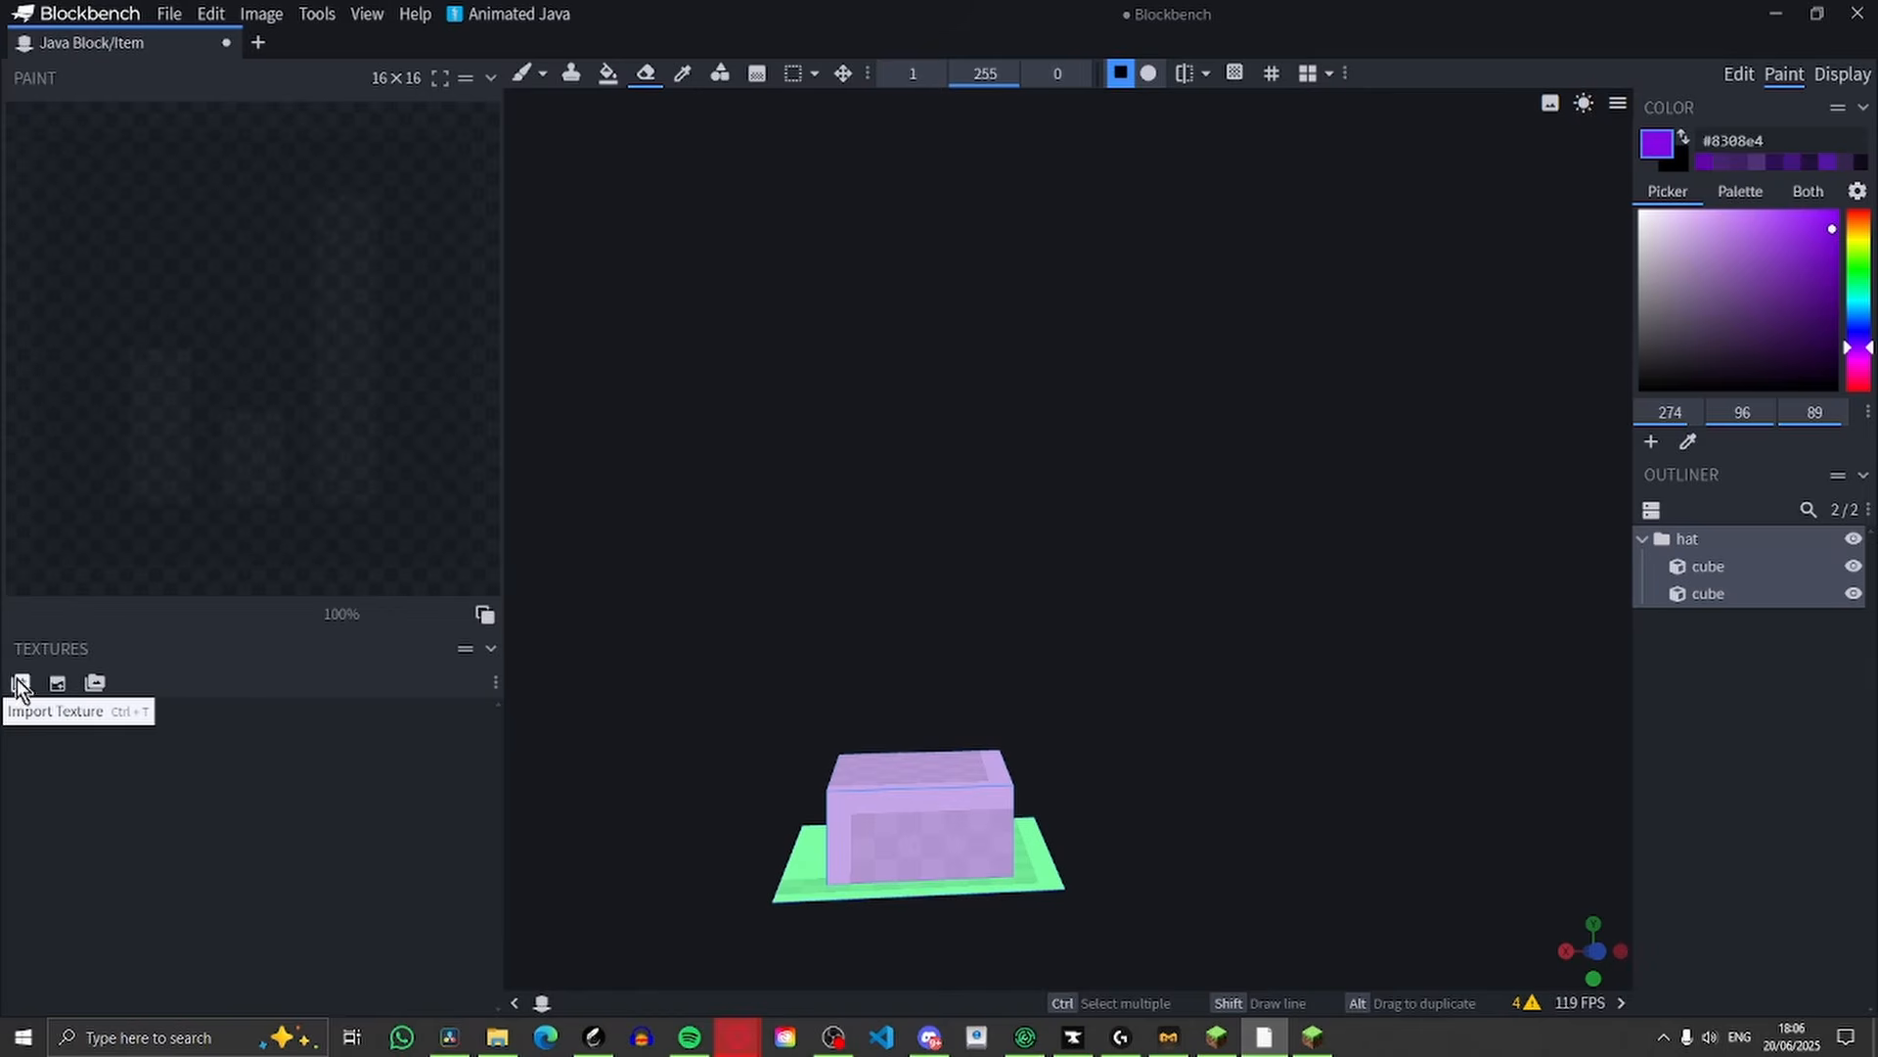
{"action": "left_click", "coordinate": [54, 683]}
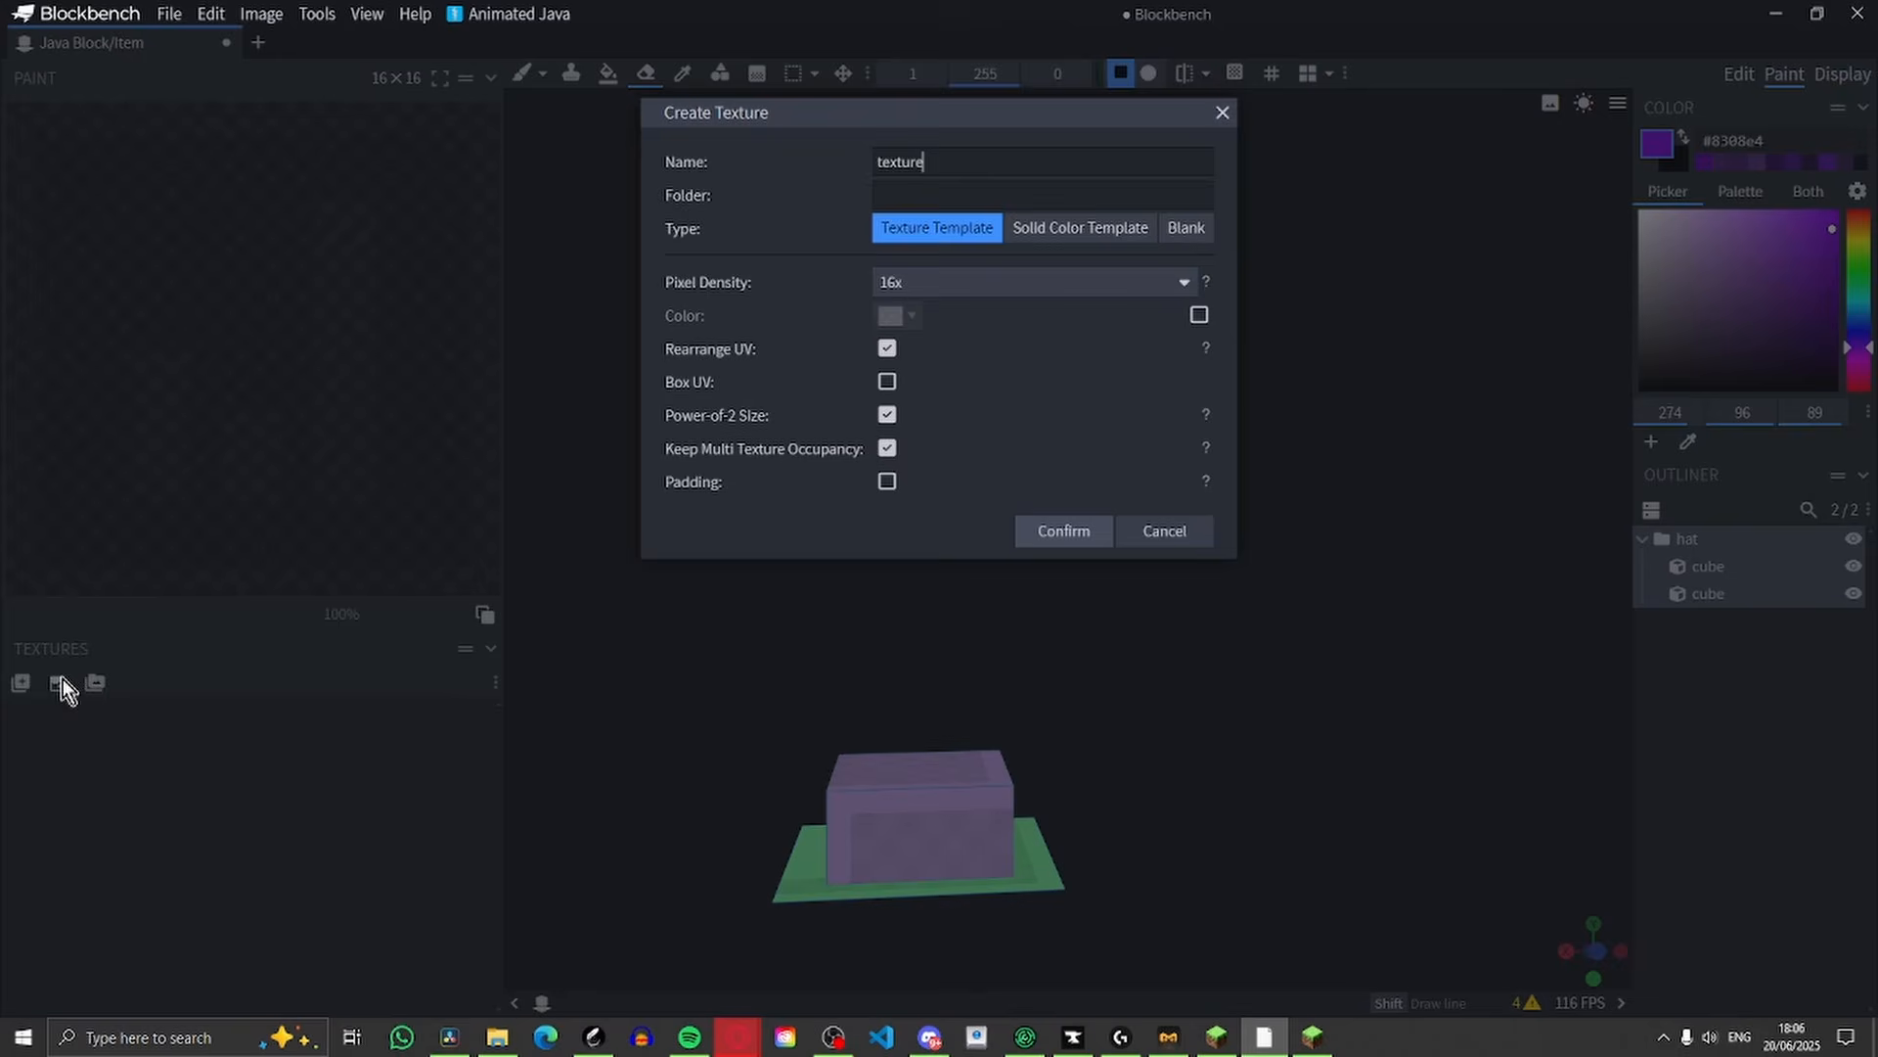
{"action": "left_click", "coordinate": [1037, 528]}
Examine the textured hat from the front, up close and from above
{"action": "scroll", "coordinate": [1178, 622], "scroll_direction": "up", "scroll_amount": 6}
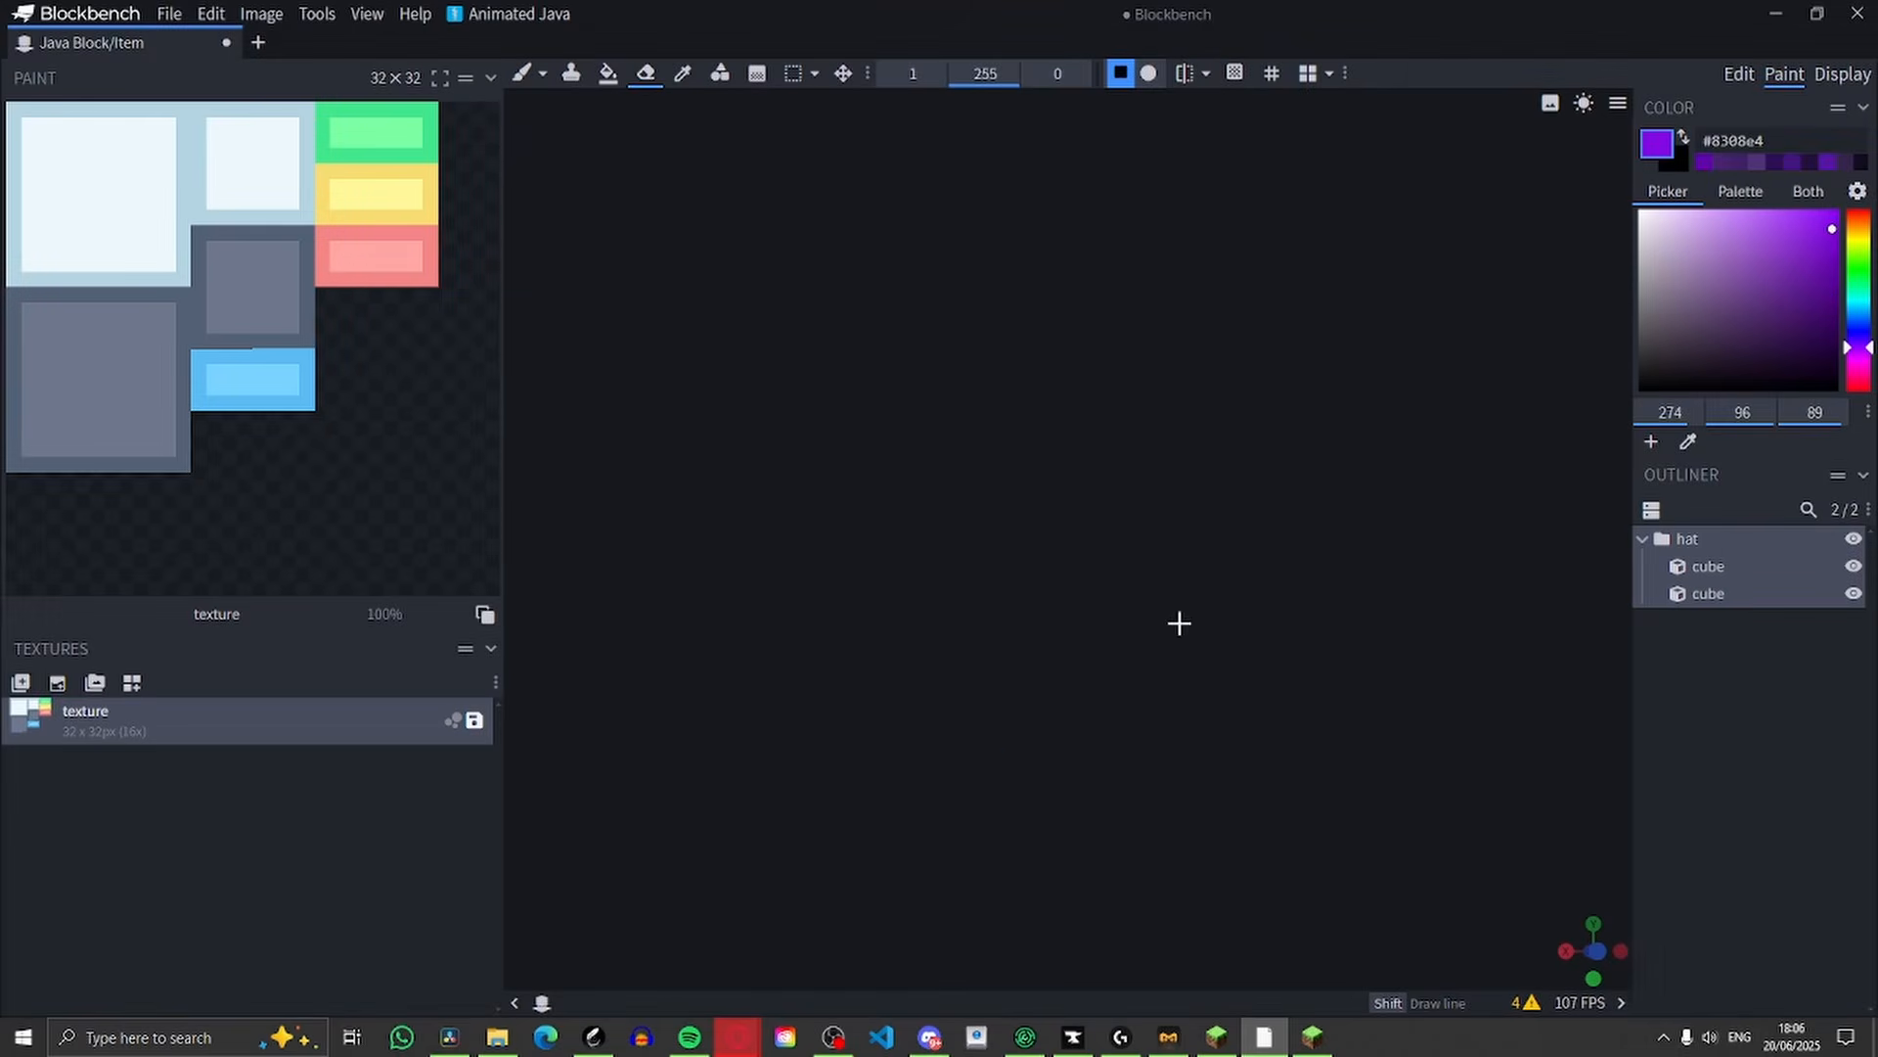
{"action": "scroll", "coordinate": [1177, 622], "scroll_direction": "down", "scroll_amount": 8}
{"action": "right_click_drag", "start_coordinate": [1128, 822], "coordinate": [1235, 561]}
{"action": "scroll", "coordinate": [1150, 567], "scroll_direction": "up", "scroll_amount": 7}
{"action": "scroll", "coordinate": [1359, 411], "scroll_direction": "up", "scroll_amount": 2}
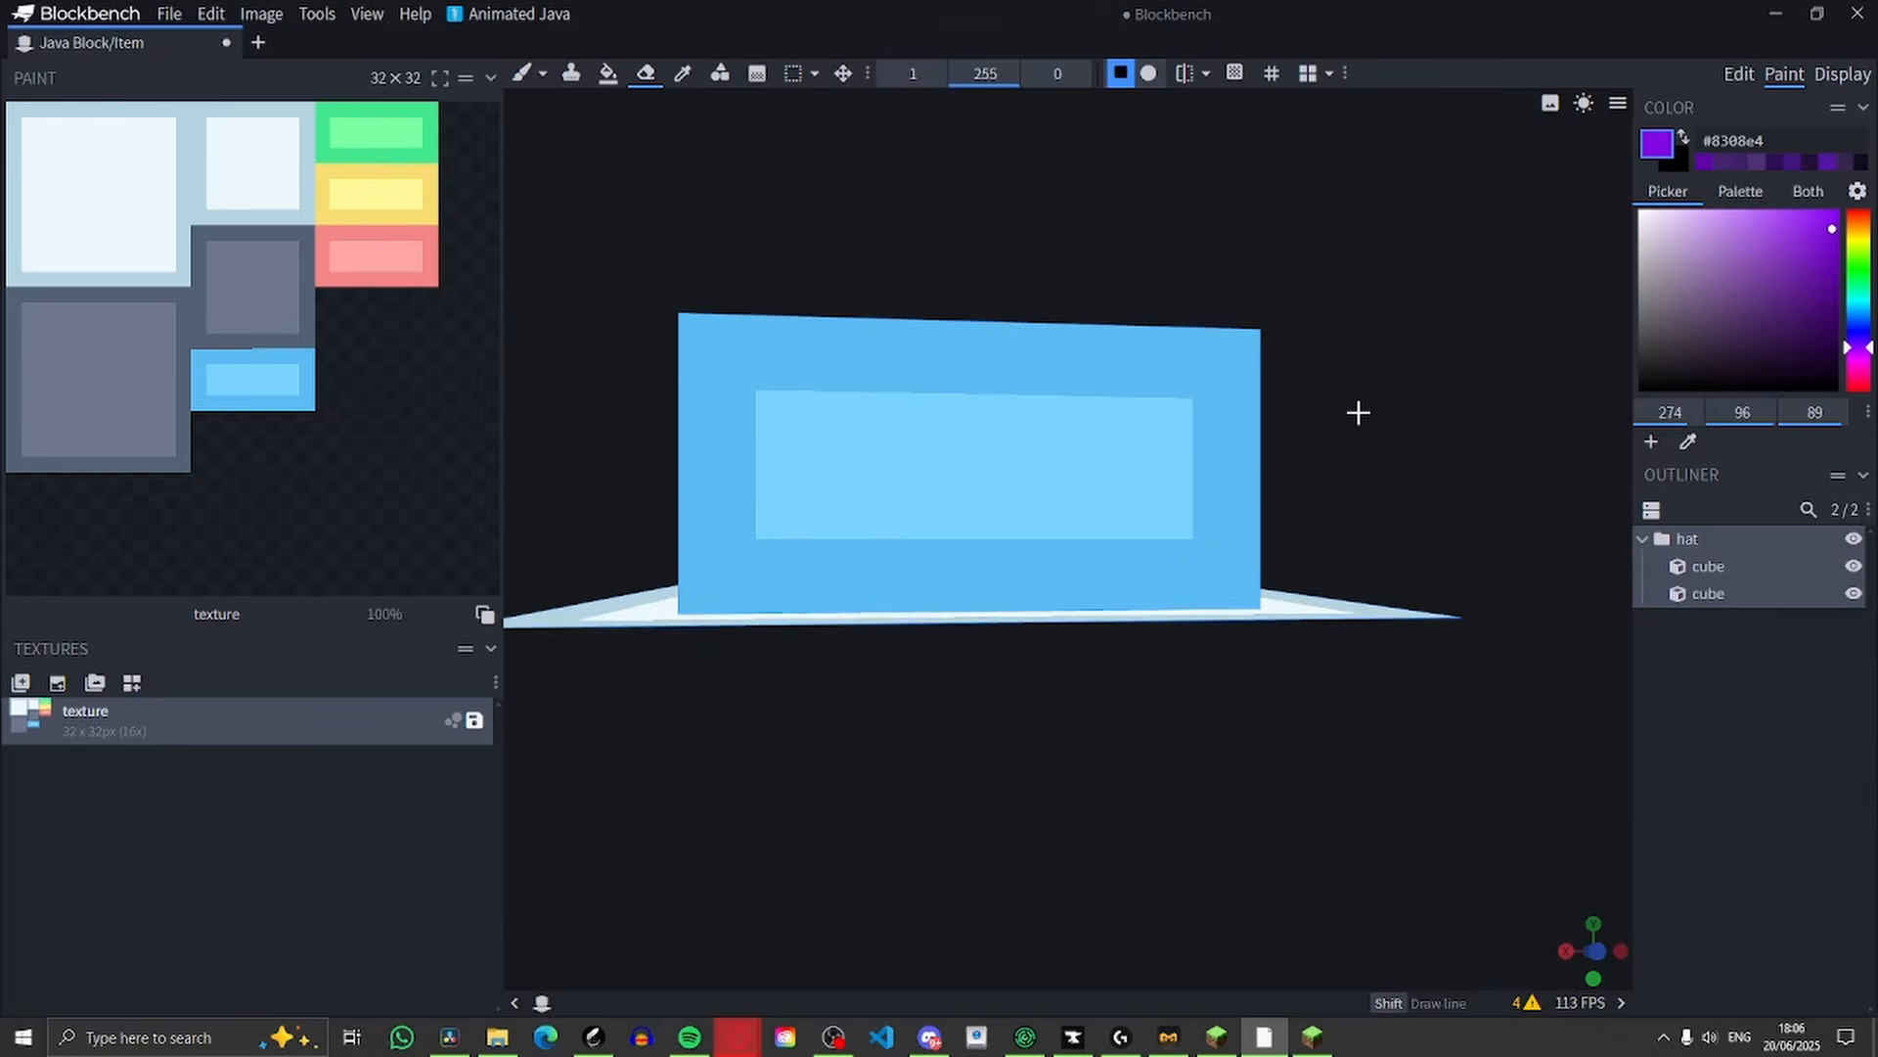
{"action": "scroll", "coordinate": [1351, 461], "scroll_direction": "down", "scroll_amount": 3}
{"action": "scroll", "coordinate": [1346, 411], "scroll_direction": "up", "scroll_amount": 5}
{"action": "scroll", "coordinate": [1350, 371], "scroll_direction": "down", "scroll_amount": 4}
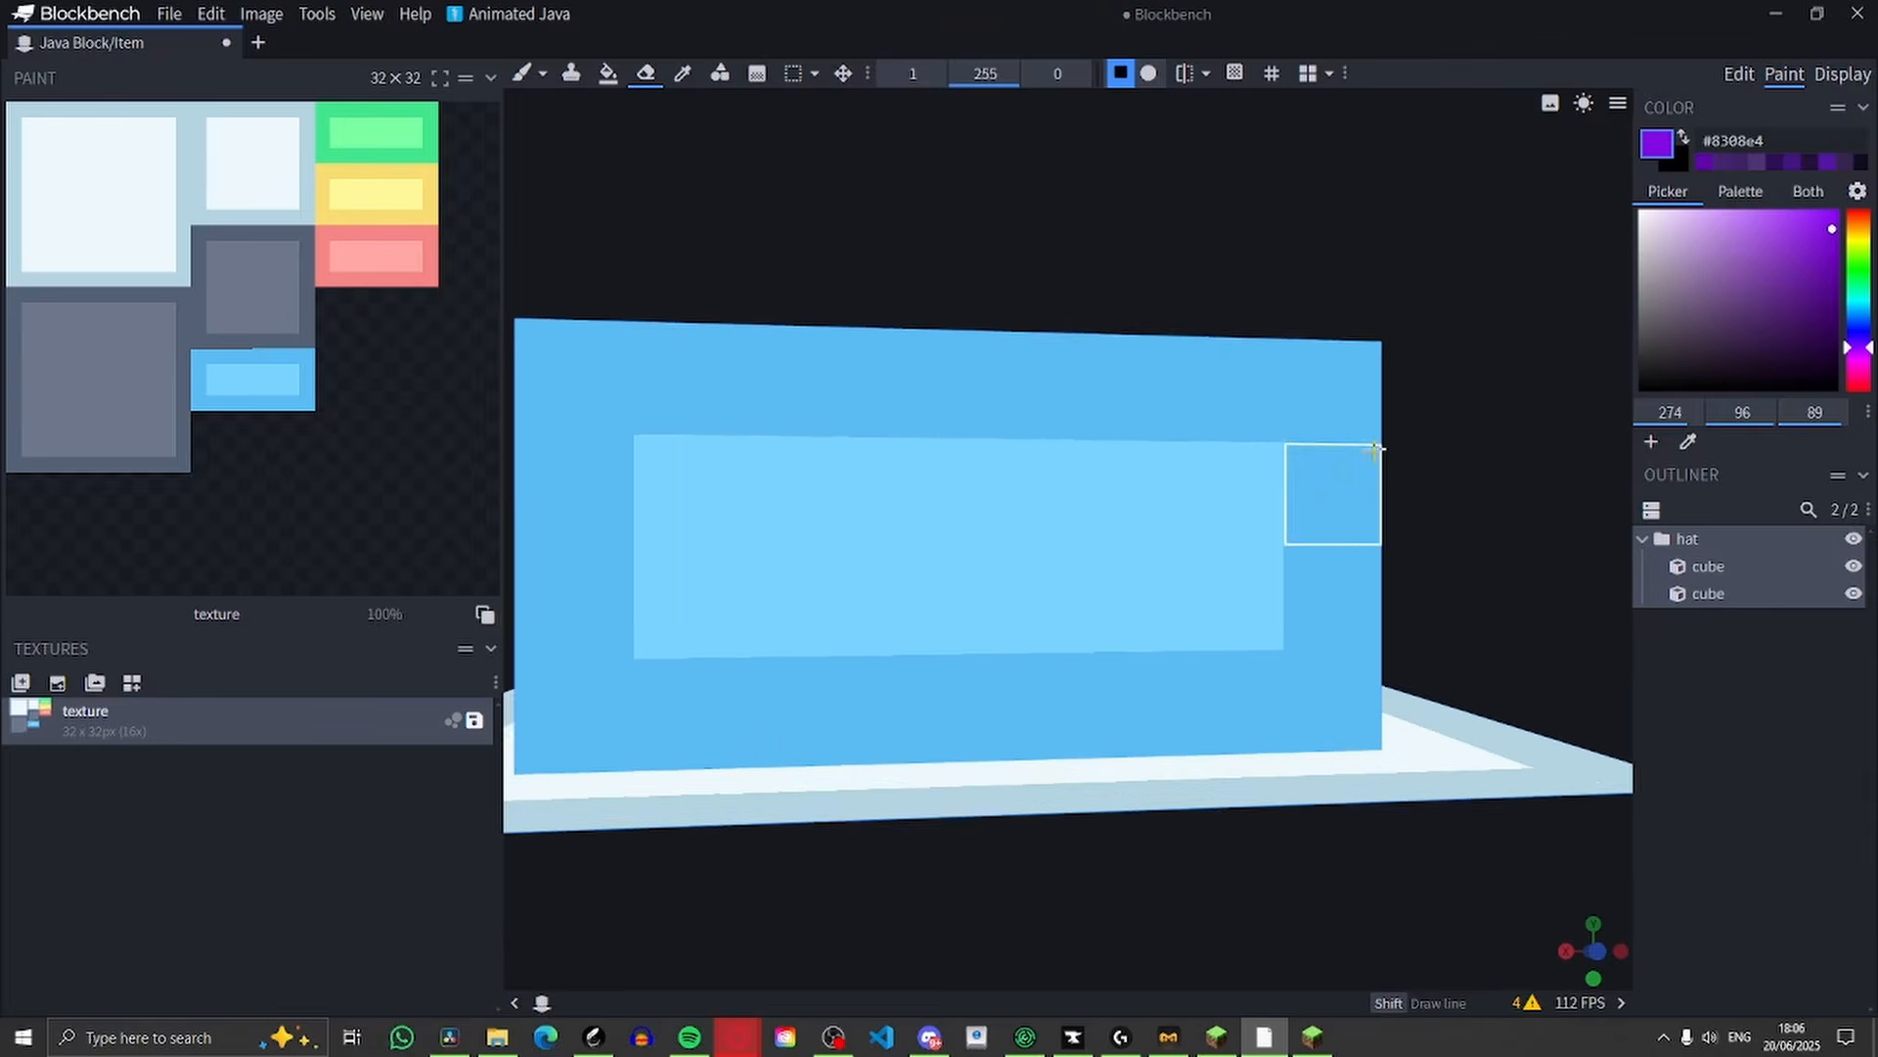
{"action": "mouse_move", "coordinate": [1376, 428]}
{"action": "left_mouse_down"}
{"action": "mouse_move", "coordinate": [1337, 428]}
{"action": "mouse_move", "coordinate": [1348, 447]}
{"action": "left_mouse_up"}
{"action": "scroll", "coordinate": [1348, 447], "scroll_direction": "down", "scroll_amount": 4}
{"action": "scroll", "coordinate": [1347, 445], "scroll_direction": "up", "scroll_amount": 3}
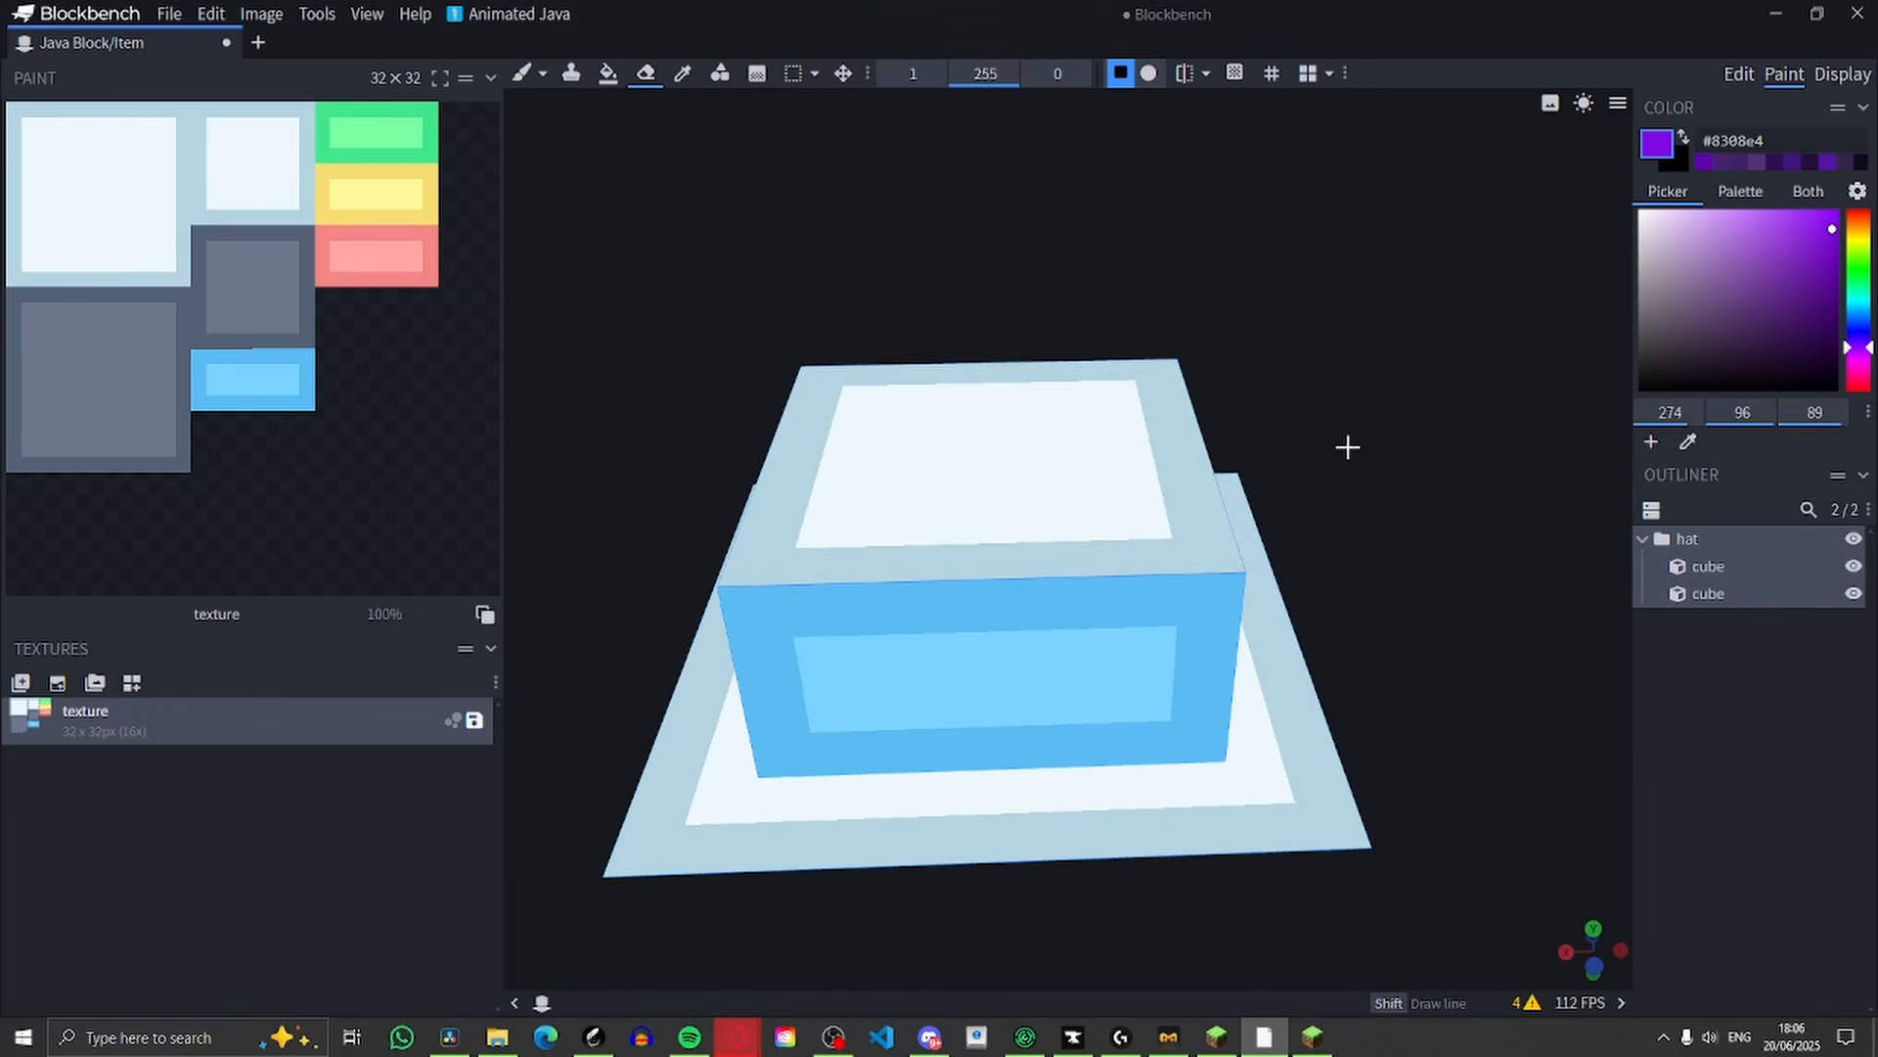
{"action": "right_click_drag", "start_coordinate": [1346, 444], "coordinate": [1353, 258]}
{"action": "left_click_drag", "start_coordinate": [1353, 258], "coordinate": [1384, 306]}
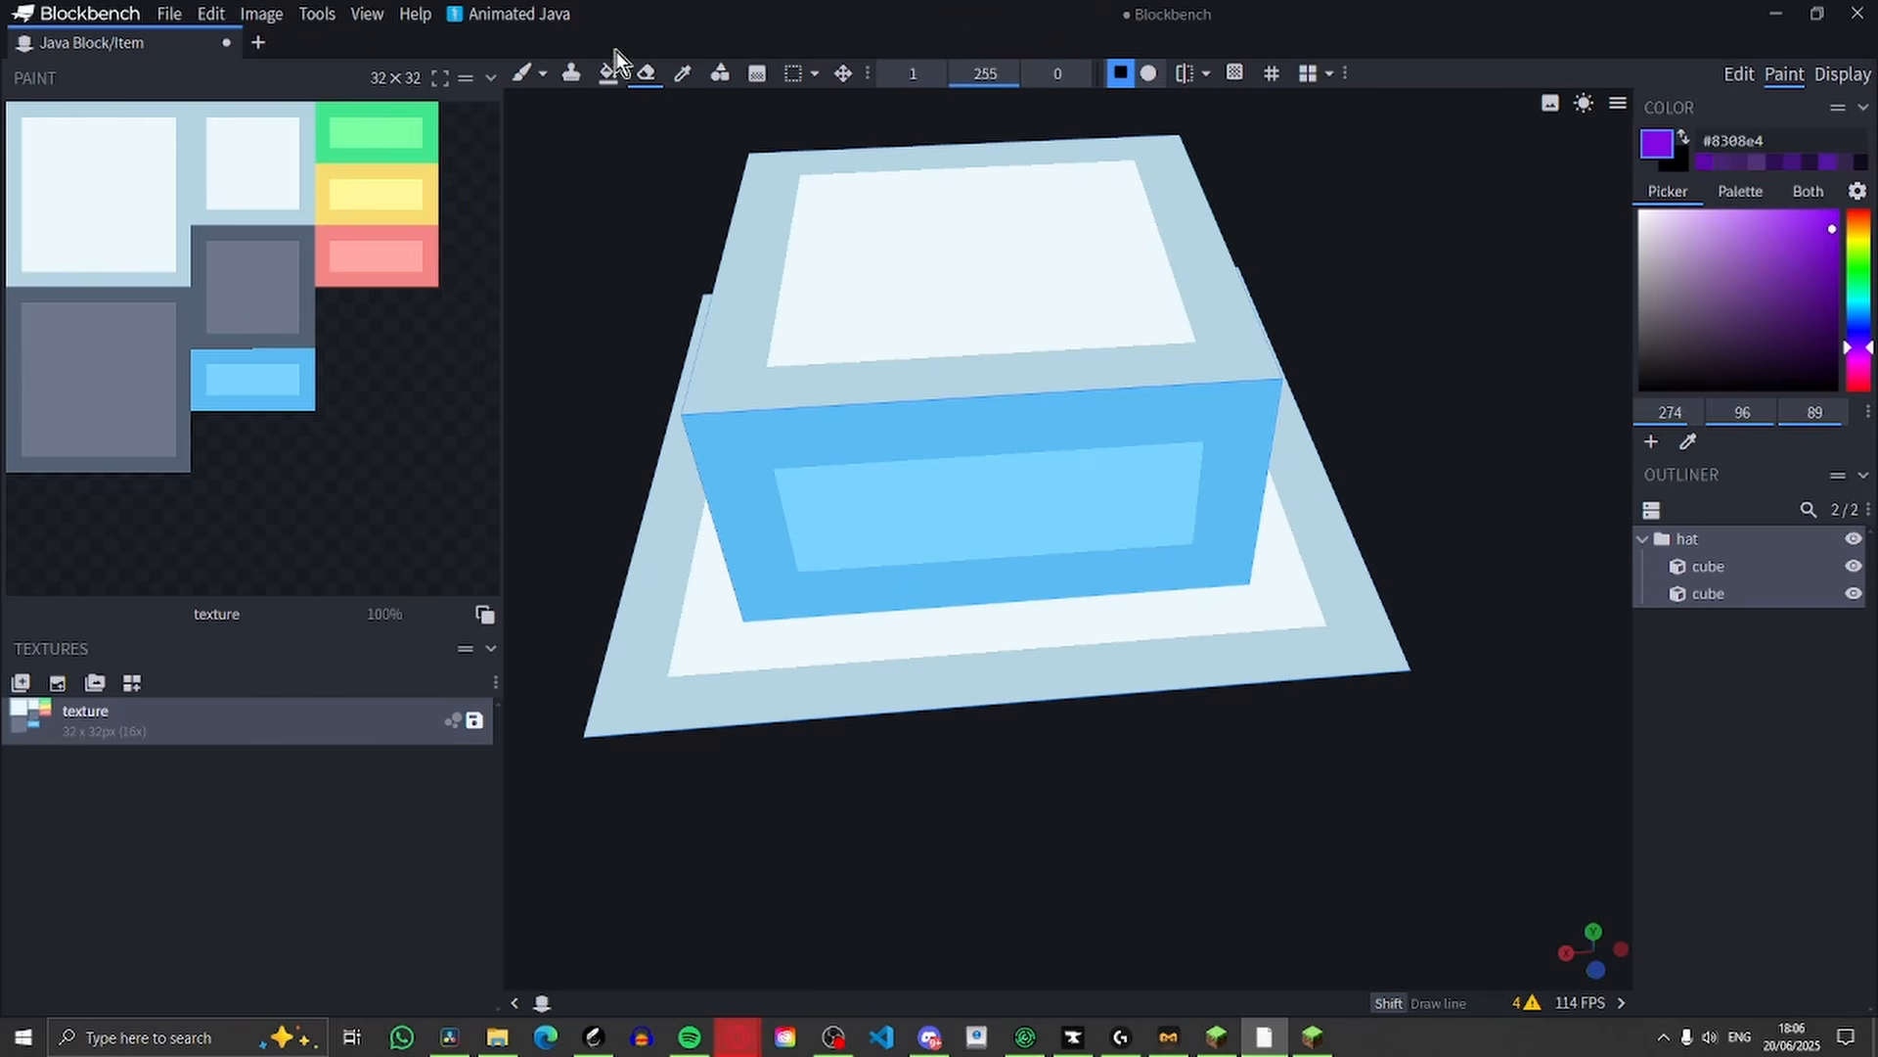
Erase alternating pixel segments along the outer edge of the brim's upper face
{"action": "left_click_drag", "start_coordinate": [1378, 647], "coordinate": [1317, 637]}
{"action": "mouse_move", "coordinate": [1249, 719]}
{"action": "left_mouse_down"}
{"action": "mouse_move", "coordinate": [1275, 725]}
{"action": "mouse_move", "coordinate": [1245, 735]}
{"action": "left_mouse_up"}
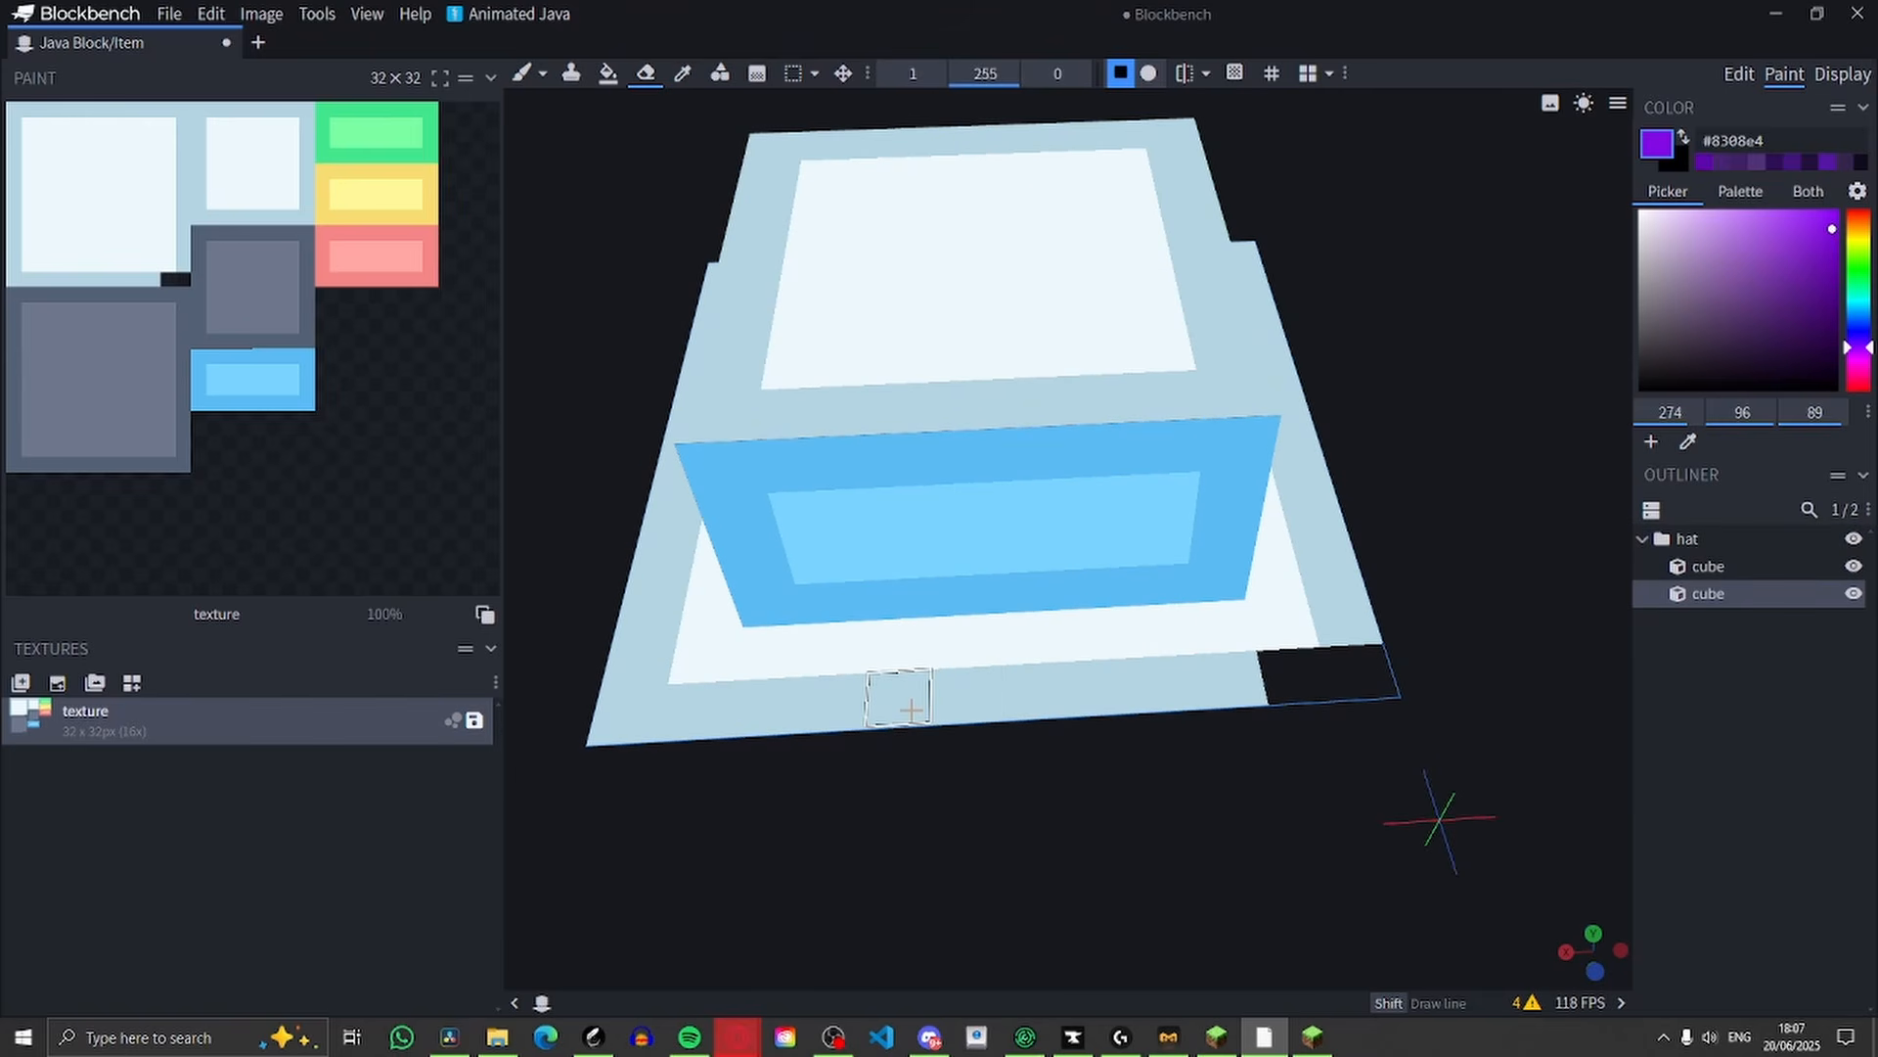
{"action": "left_click_drag", "start_coordinate": [909, 711], "coordinate": [1018, 701]}
{"action": "left_click", "coordinate": [643, 716]}
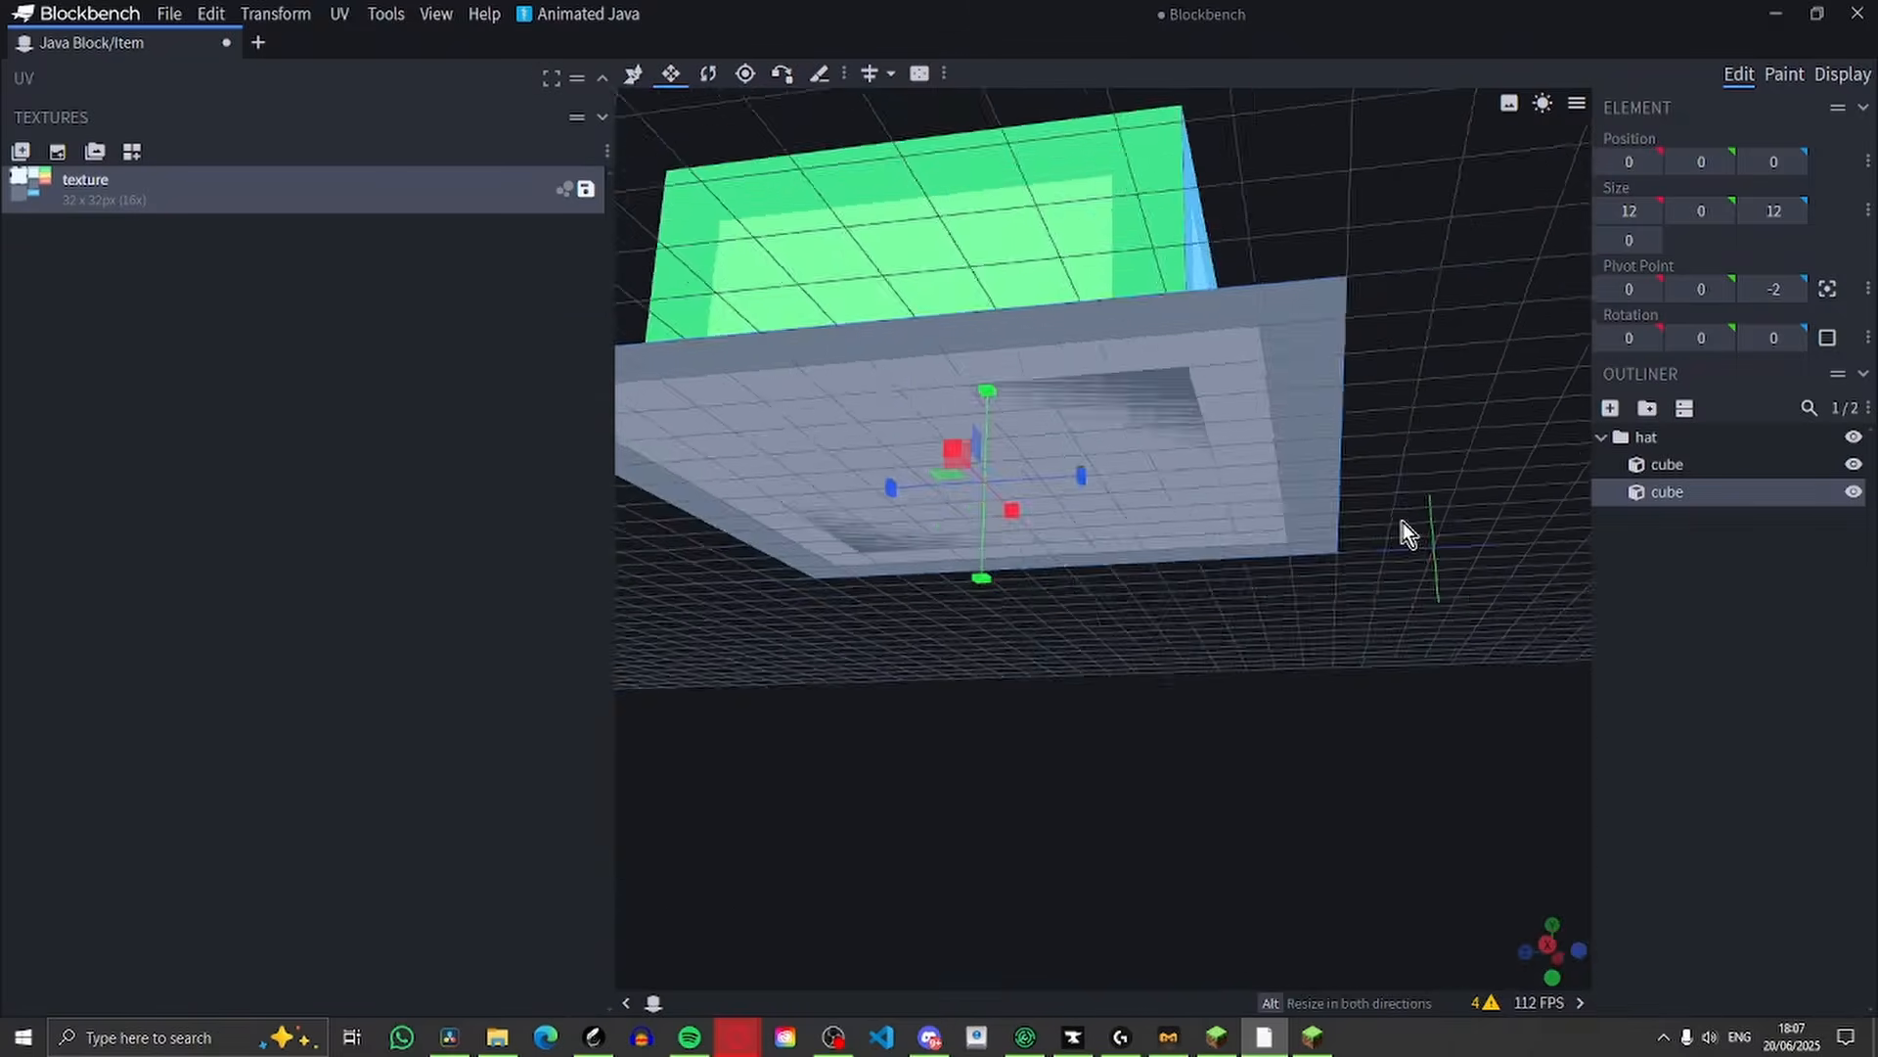
{"action": "mouse_move", "coordinate": [1402, 520]}
{"action": "left_mouse_down"}
{"action": "mouse_move", "coordinate": [1471, 467]}
{"action": "mouse_move", "coordinate": [1325, 495]}
{"action": "mouse_move", "coordinate": [1488, 411]}
{"action": "mouse_move", "coordinate": [1291, 503]}
{"action": "mouse_move", "coordinate": [1340, 413]}
{"action": "mouse_move", "coordinate": [1328, 362]}
{"action": "mouse_move", "coordinate": [1346, 467]}
{"action": "mouse_move", "coordinate": [1442, 370]}
{"action": "mouse_move", "coordinate": [1370, 413]}
{"action": "mouse_move", "coordinate": [1455, 394]}
{"action": "mouse_move", "coordinate": [1435, 415]}
{"action": "mouse_move", "coordinate": [1434, 536]}
{"action": "left_mouse_up"}
Inflate the brim plate by 0.002 to separate it from the crown's underside
{"action": "left_click", "coordinate": [633, 73]}
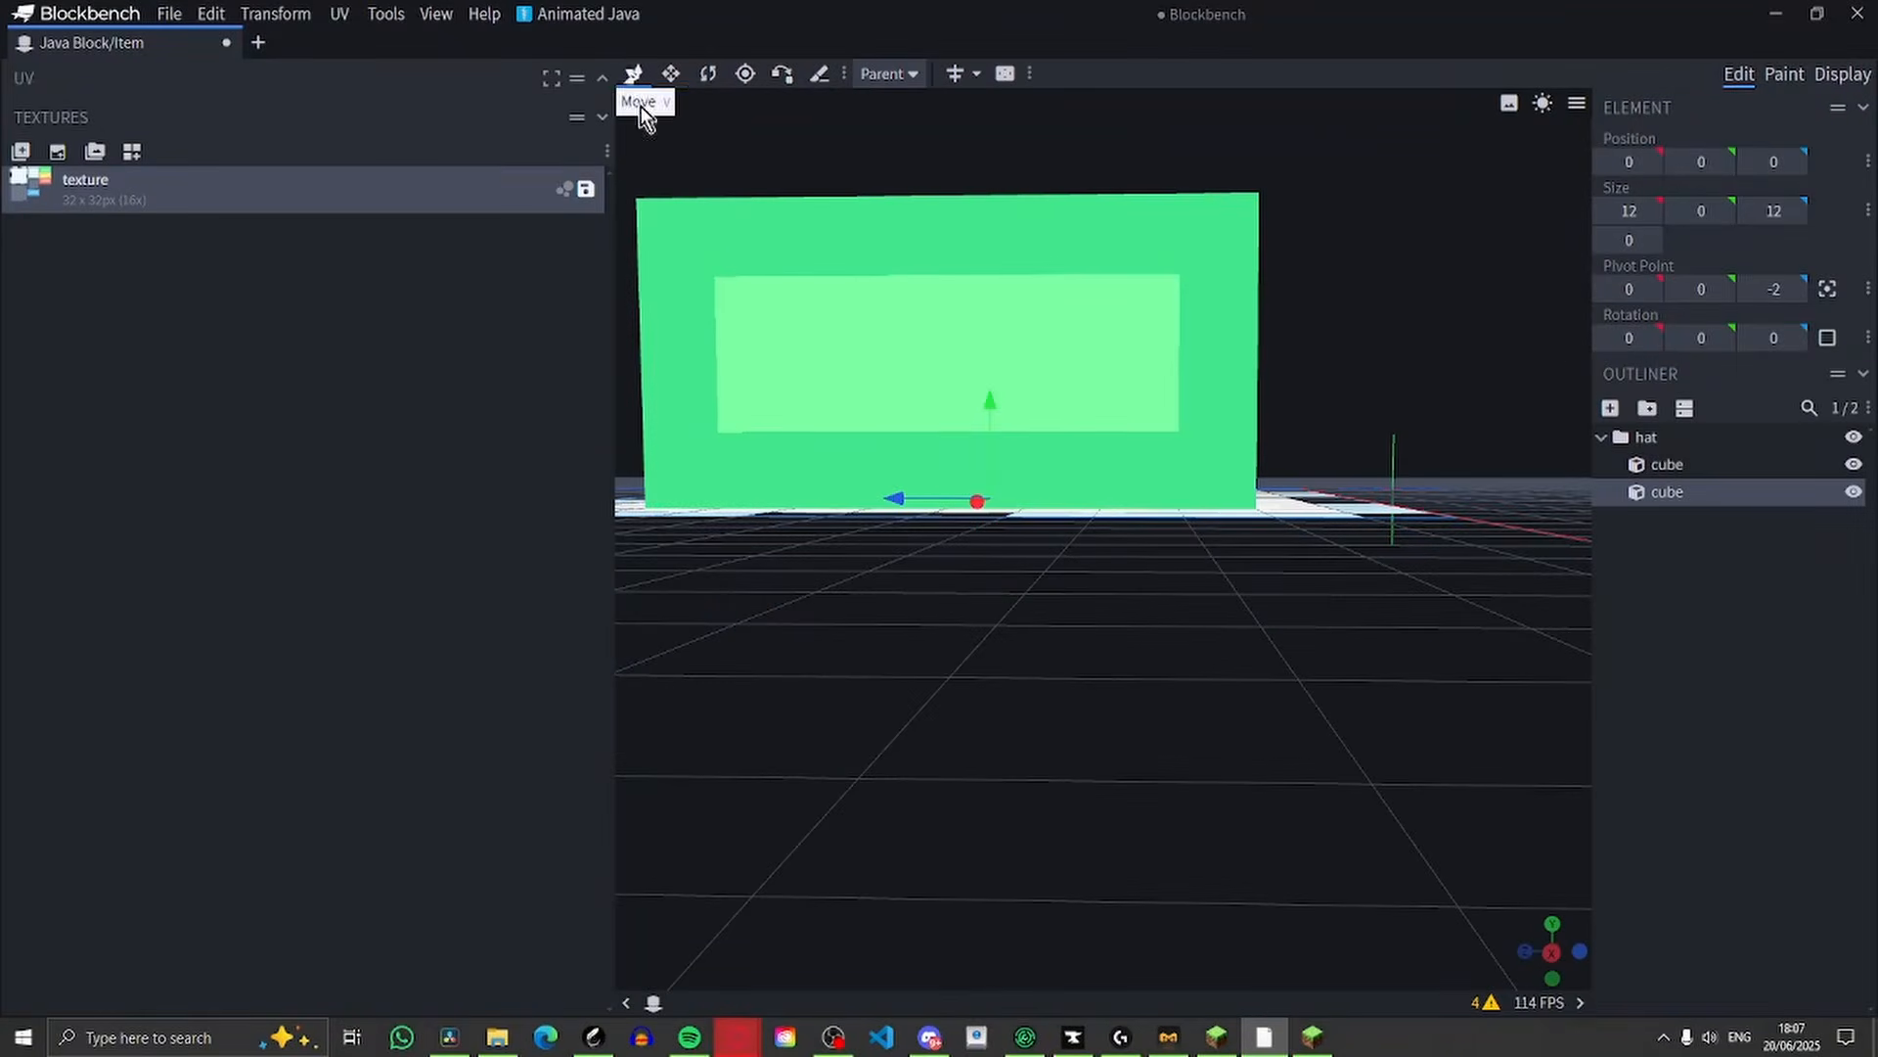
{"action": "left_click_drag", "start_coordinate": [1193, 549], "coordinate": [1258, 414]}
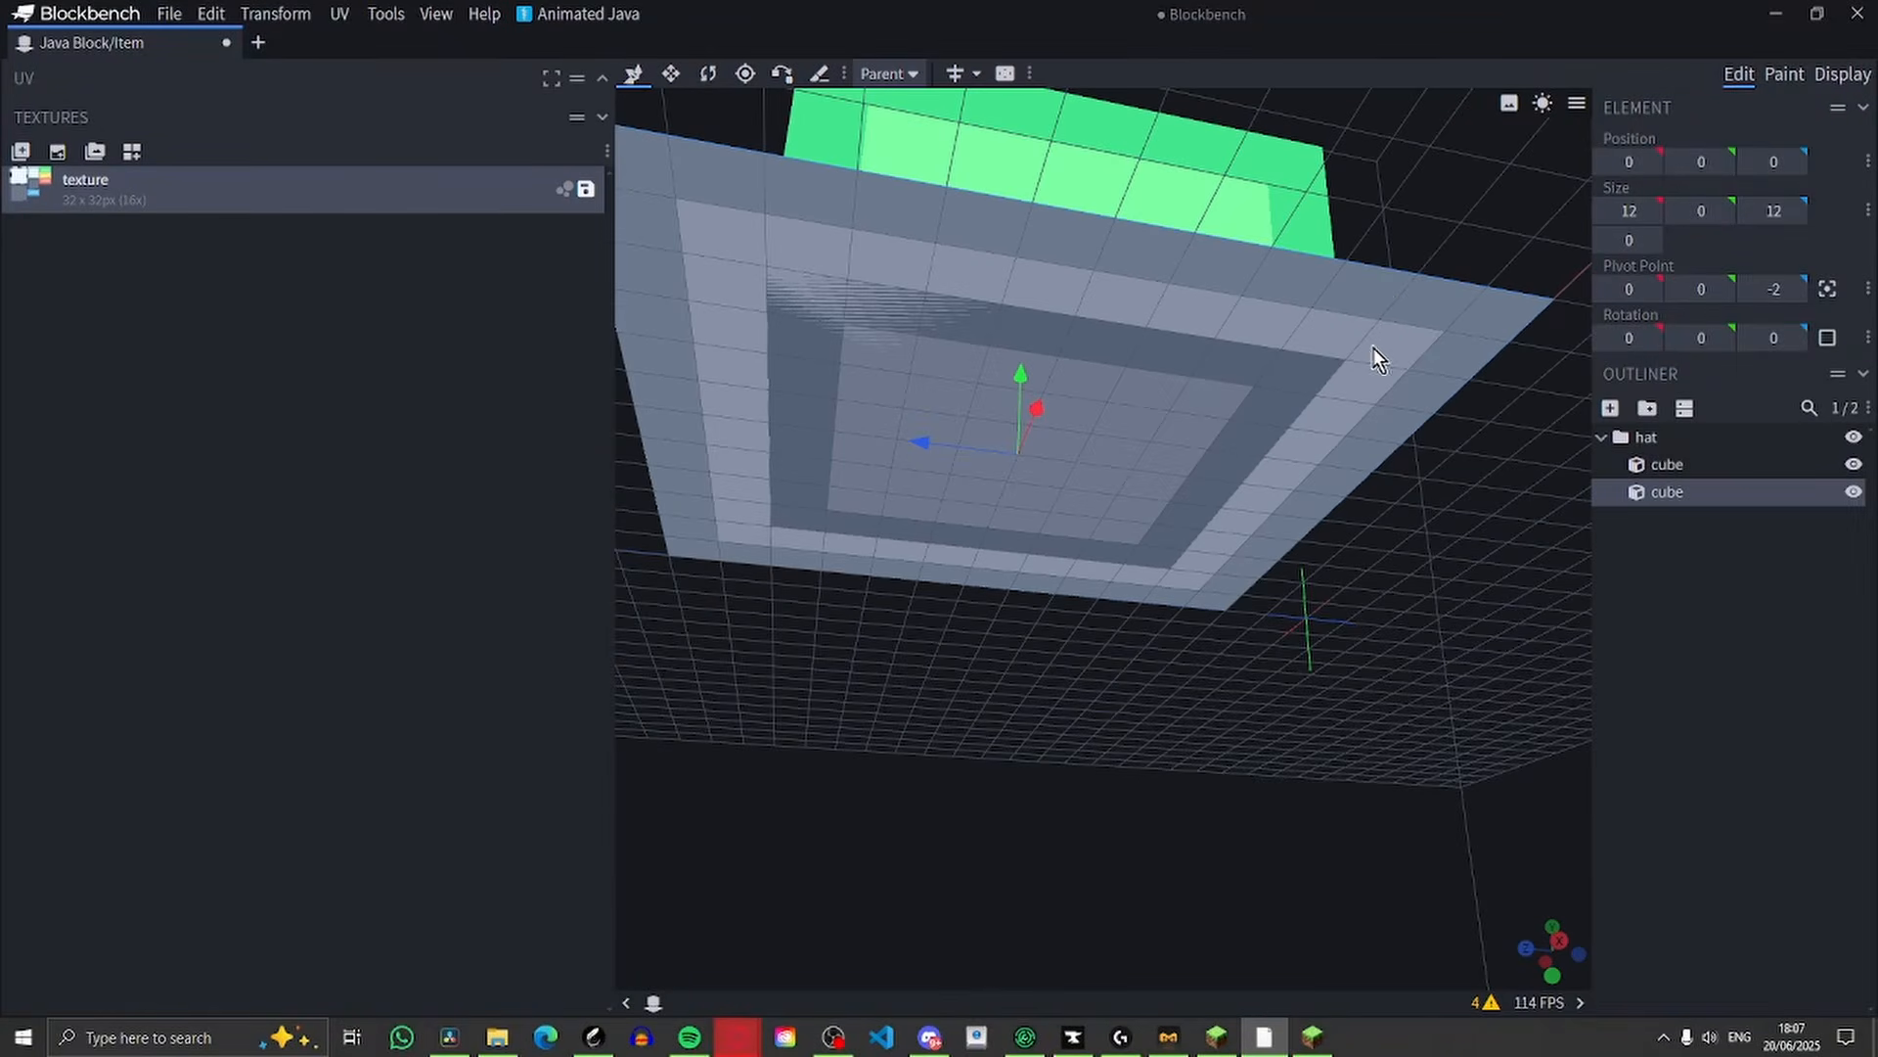
{"action": "left_click_drag", "start_coordinate": [1377, 360], "coordinate": [1409, 315]}
{"action": "left_click", "coordinate": [1201, 452]}
{"action": "left_click", "coordinate": [1287, 595]}
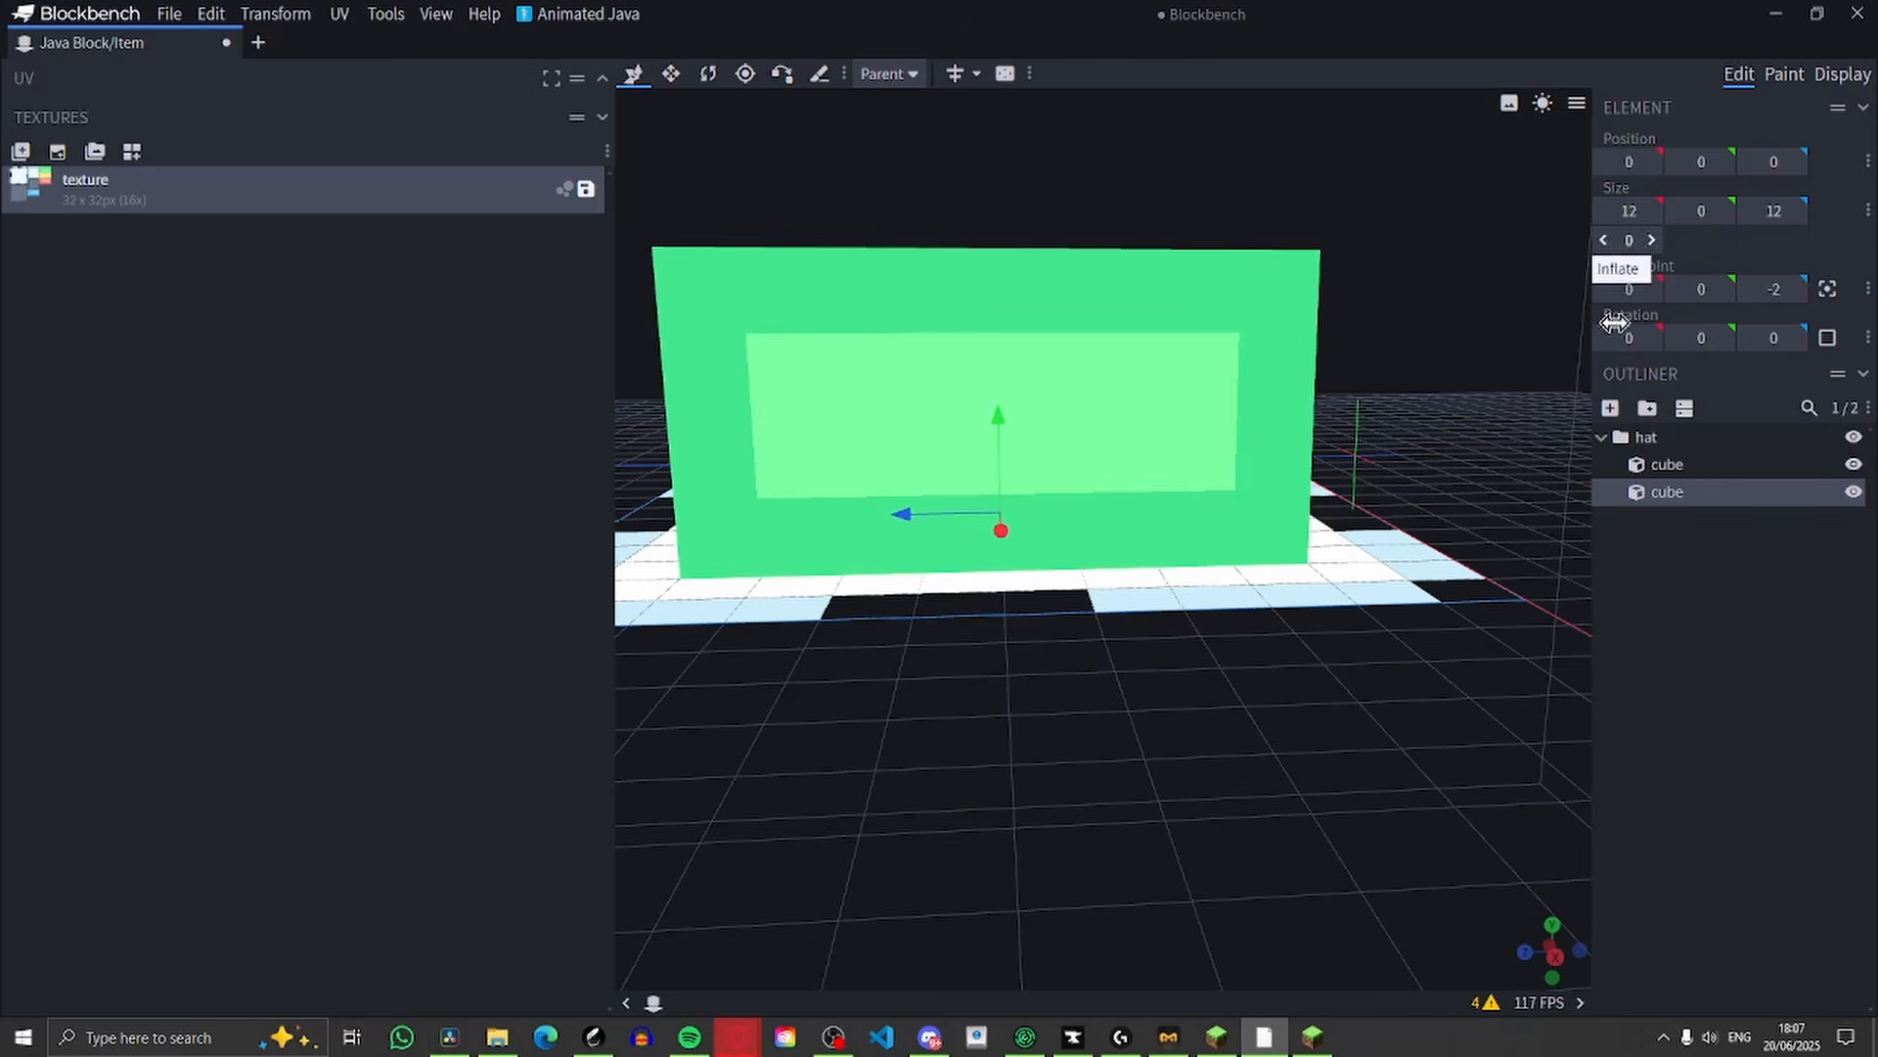
{"action": "left_click_drag", "start_coordinate": [1311, 691], "coordinate": [1316, 548]}
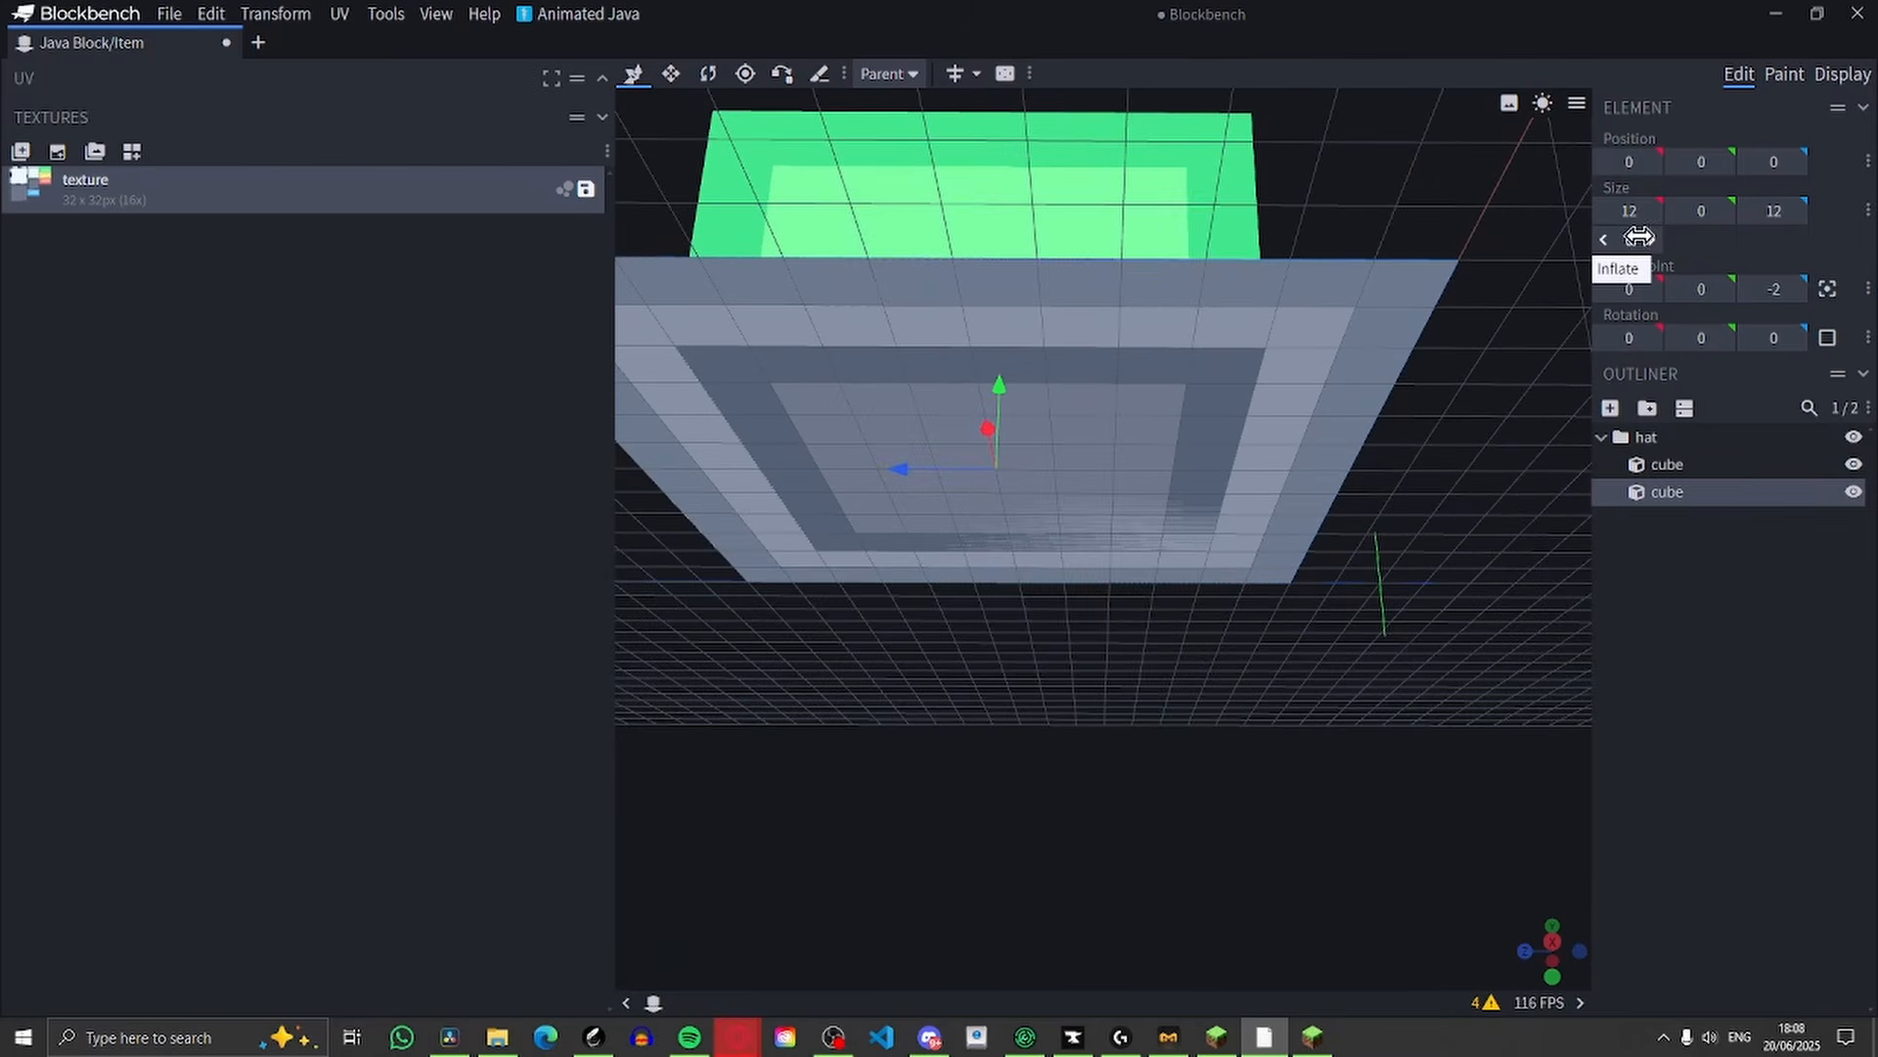
{"action": "left_click", "coordinate": [1639, 238]}
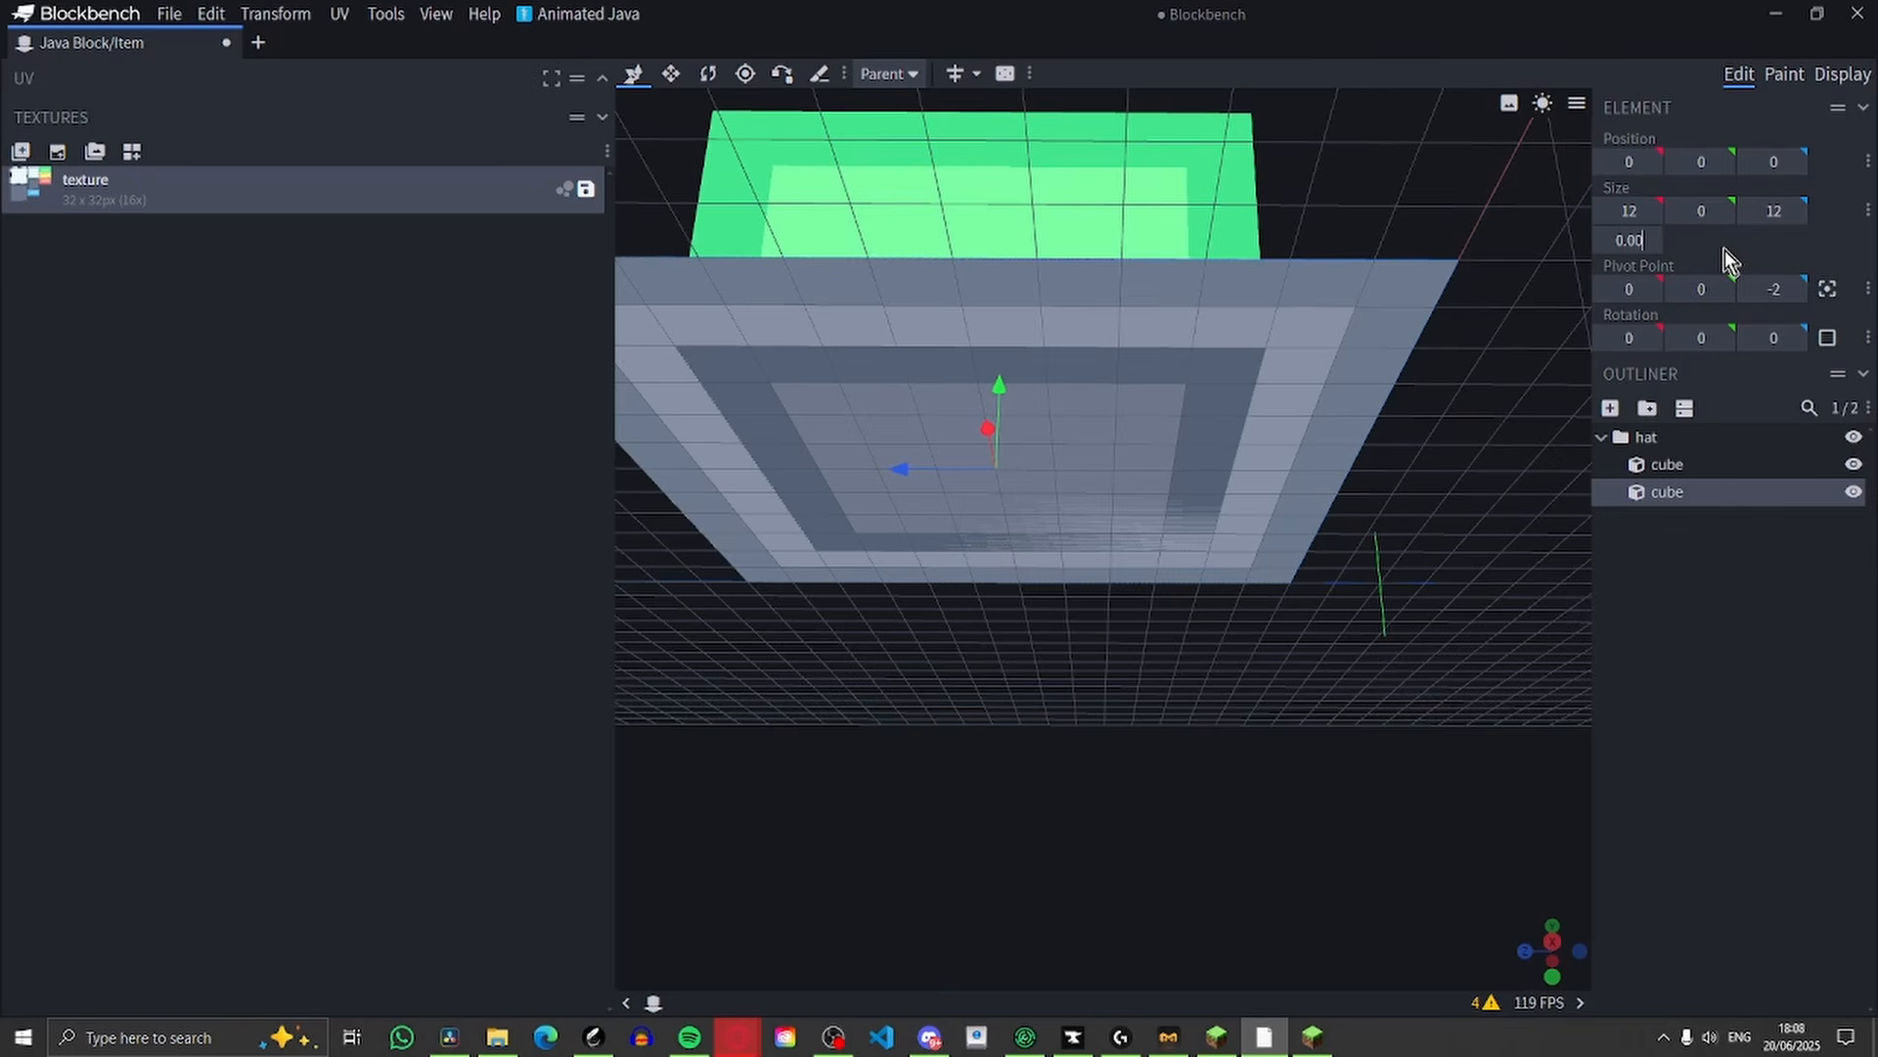
{"action": "type", "text": "0.002"}
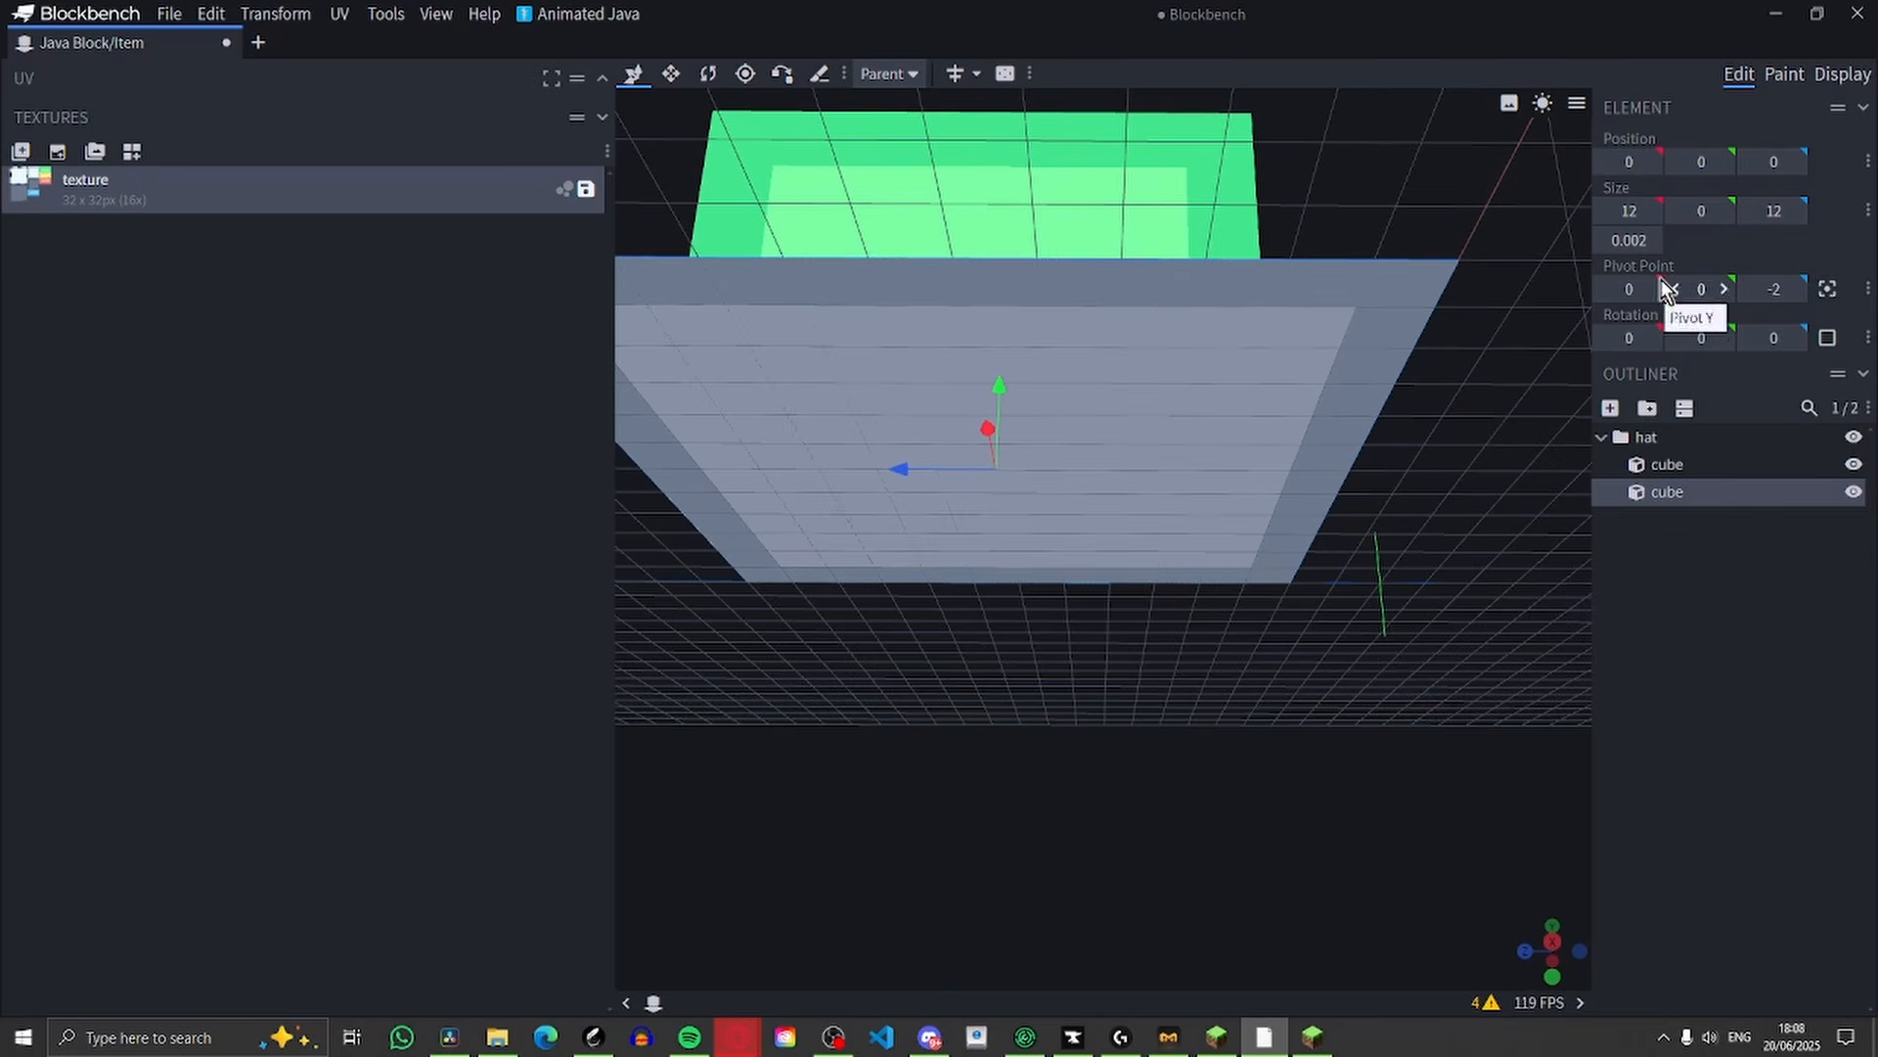
{"action": "left_click_drag", "start_coordinate": [1337, 531], "coordinate": [1334, 637]}
{"action": "scroll", "coordinate": [1277, 503], "scroll_direction": "down", "scroll_amount": 6}
{"action": "scroll", "coordinate": [1105, 514], "scroll_direction": "up", "scroll_amount": 8}
{"action": "scroll", "coordinate": [1335, 637], "scroll_direction": "up", "scroll_amount": 4}
Erase matching segments along the outer edge of the brim's underside
{"action": "left_click", "coordinate": [1802, 78]}
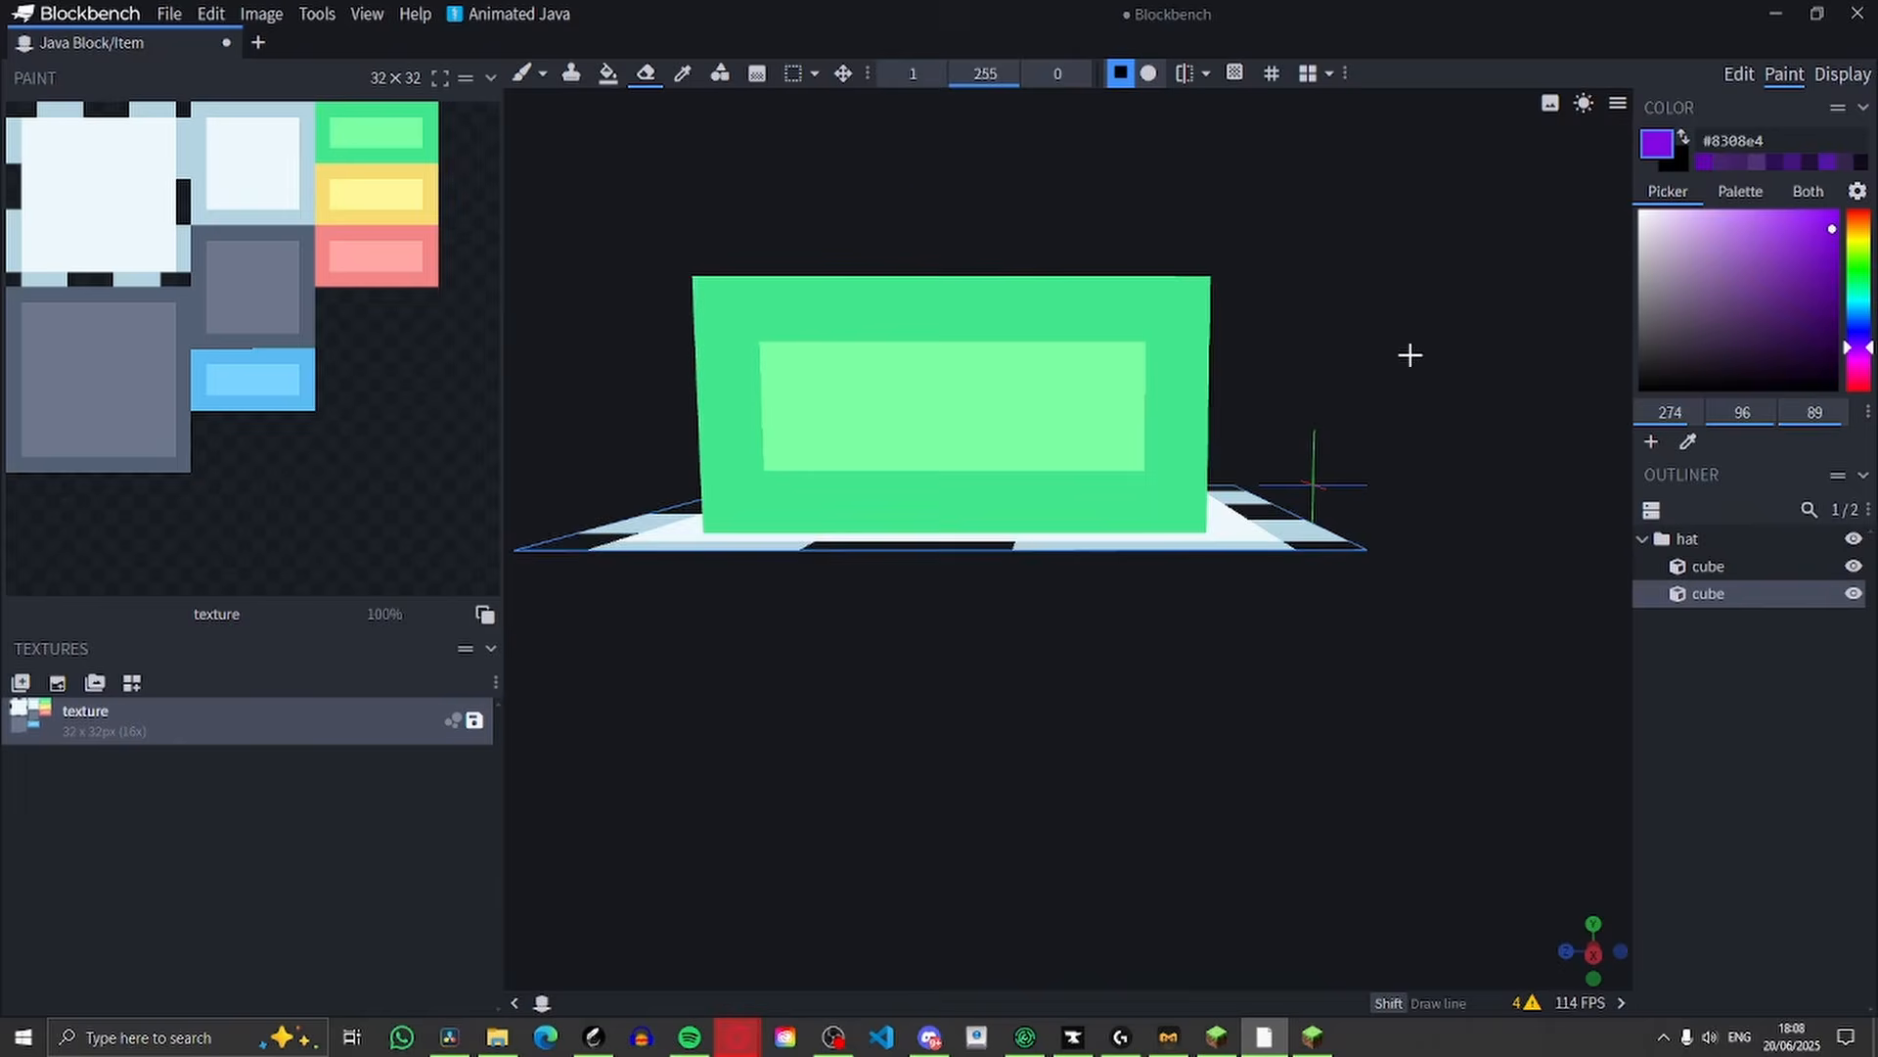
{"action": "scroll", "coordinate": [1447, 343], "scroll_direction": "up", "scroll_amount": 3}
{"action": "mouse_move", "coordinate": [1409, 352]}
{"action": "left_mouse_down"}
{"action": "mouse_move", "coordinate": [1447, 344]}
{"action": "mouse_move", "coordinate": [1308, 809]}
{"action": "mouse_move", "coordinate": [920, 497]}
{"action": "mouse_move", "coordinate": [1325, 469]}
{"action": "left_mouse_up"}
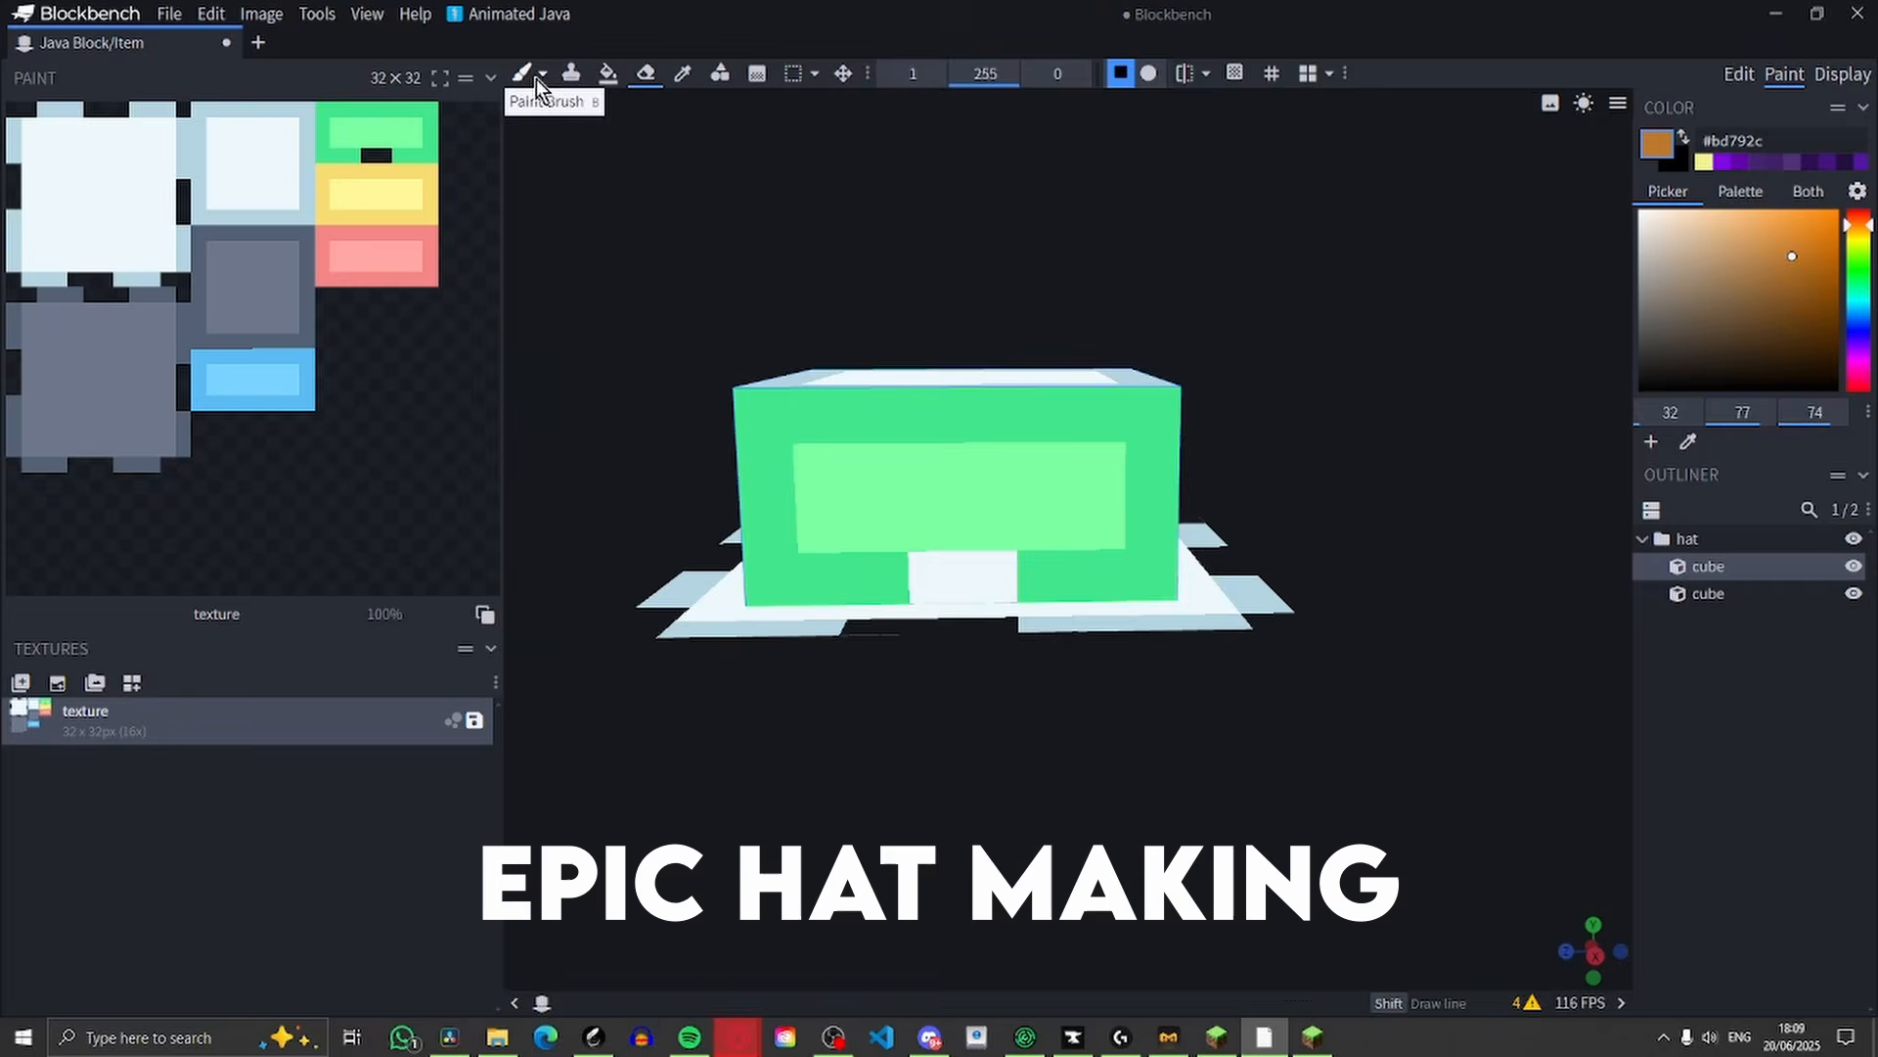
Paint a brown mouth strip with #a86d25 ends along the lower edge of the crown's front face
{"action": "left_click", "coordinate": [524, 75]}
{"action": "scroll", "coordinate": [1066, 548], "scroll_direction": "up", "scroll_amount": 4}
{"action": "left_click_drag", "start_coordinate": [851, 604], "coordinate": [939, 602]}
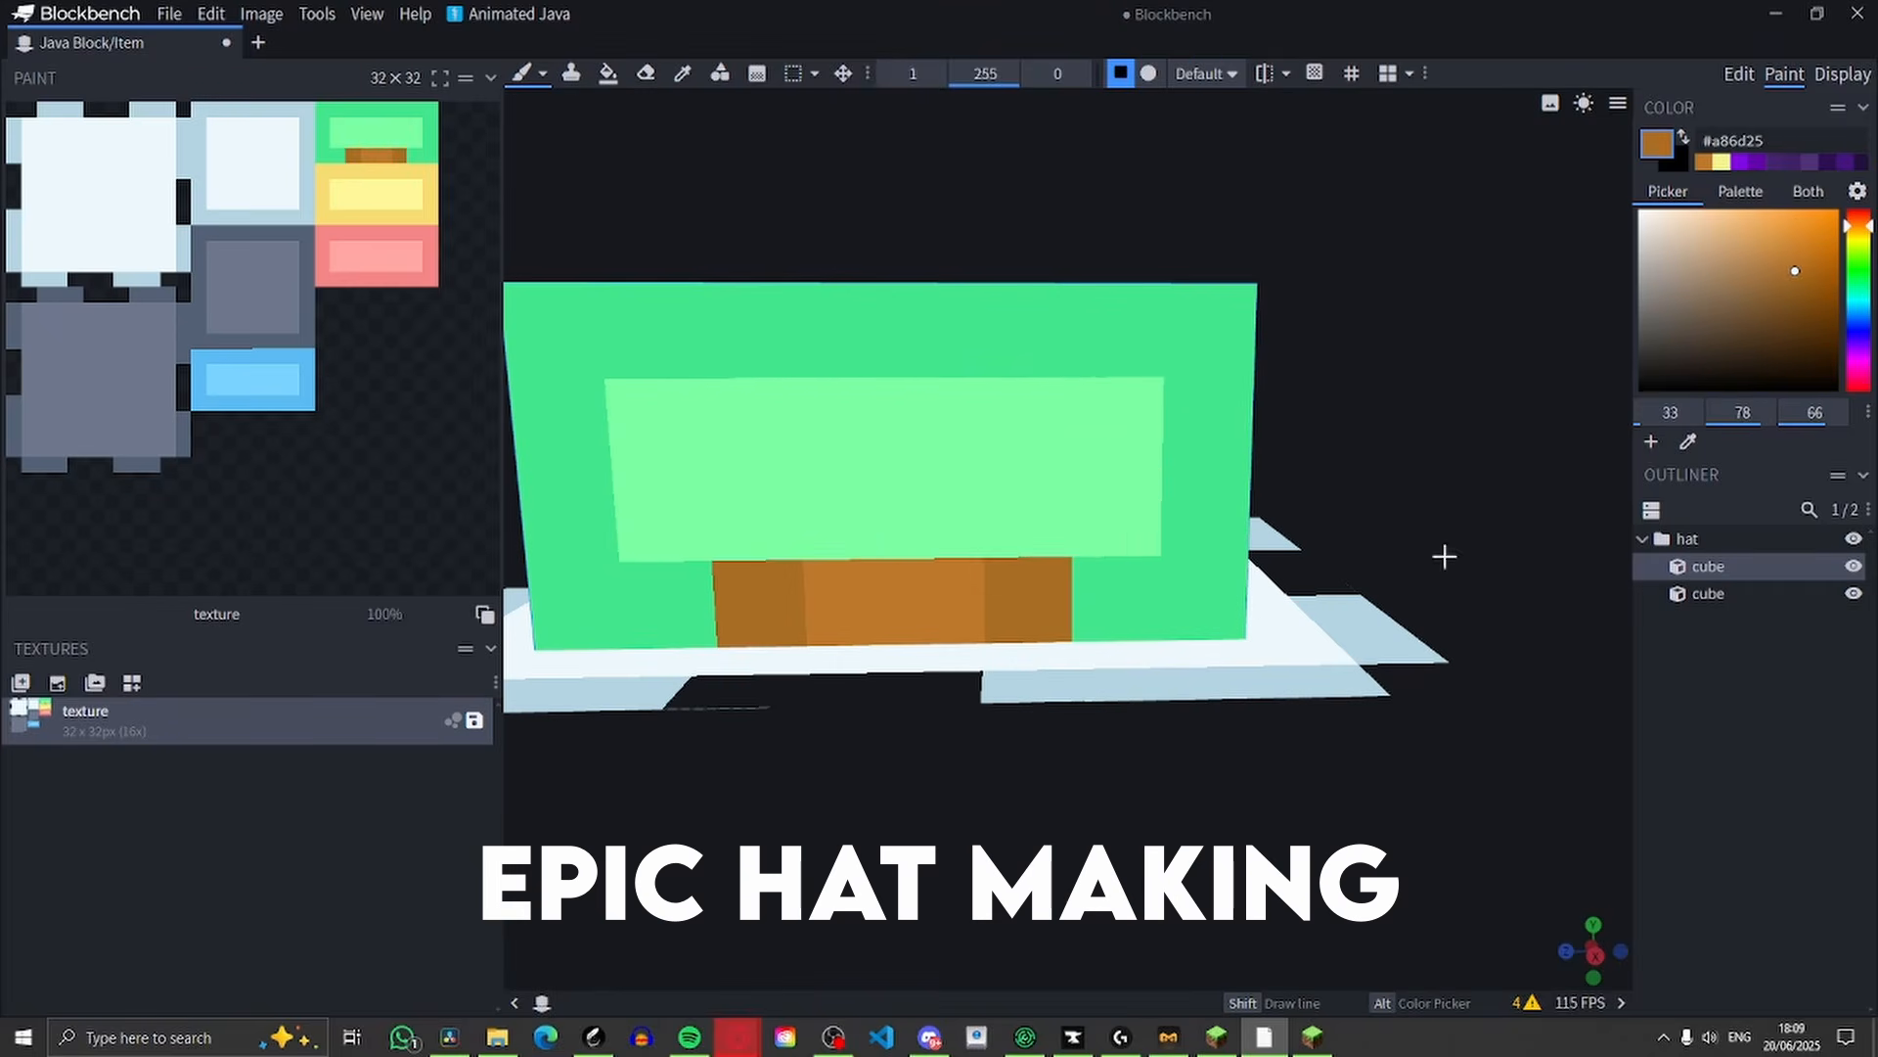
Paint an orange beak with one lighter pixel above the brown strip on the crown's front face
{"action": "left_click", "coordinate": [1794, 226]}
{"action": "left_click_drag", "start_coordinate": [654, 515], "coordinate": [851, 513]}
{"action": "left_click_drag", "start_coordinate": [748, 422], "coordinate": [1032, 421]}
{"action": "left_click", "coordinate": [937, 511]}
Paint the eyes on both sides of the beak in pale yellow #faffc4 and black
{"action": "scroll", "coordinate": [1066, 548], "scroll_direction": "down", "scroll_amount": 3}
{"action": "left_click", "coordinate": [1688, 442]}
{"action": "left_click", "coordinate": [768, 455]}
{"action": "left_click", "coordinate": [1104, 453]}
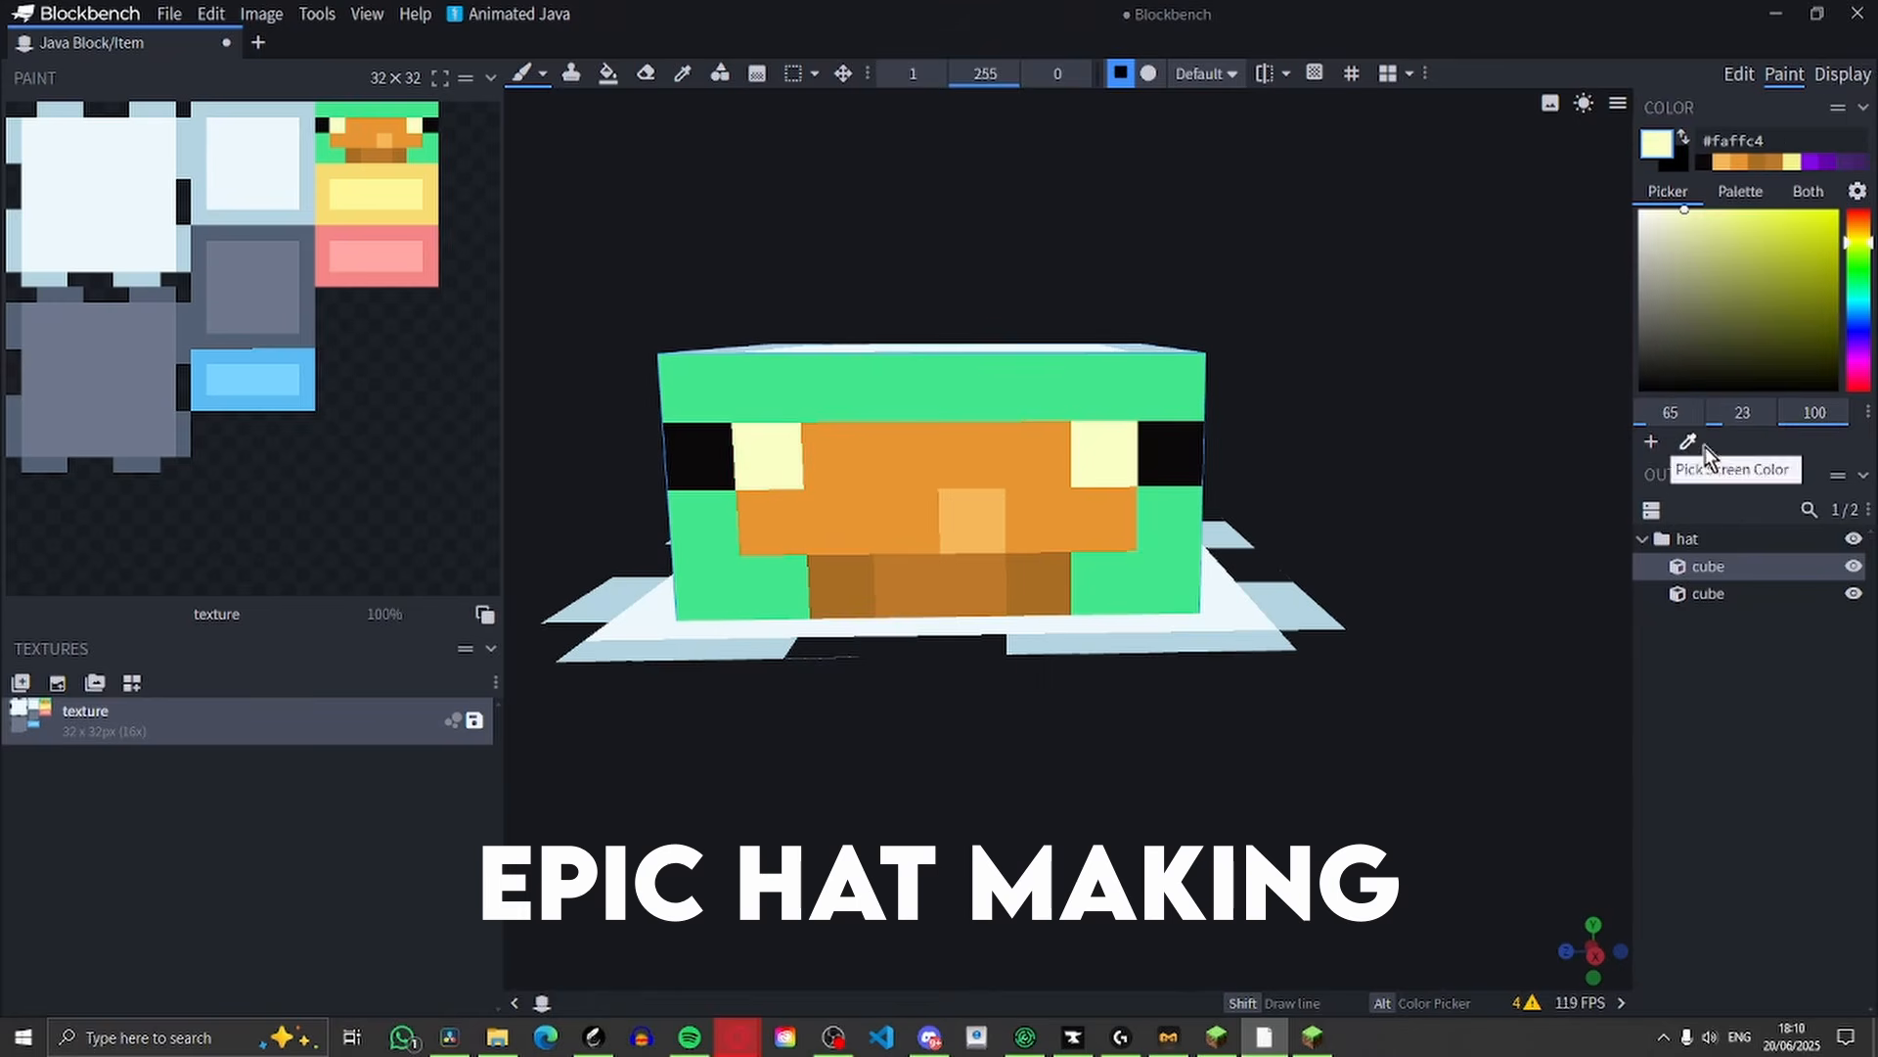
Paint a mustard band around the crown's lower edge and fill the centre of its top with pale yellow #feffc6
{"action": "left_click", "coordinate": [1687, 442]}
{"action": "left_click_drag", "start_coordinate": [1370, 392], "coordinate": [1105, 391]}
{"action": "left_click_drag", "start_coordinate": [929, 587], "coordinate": [1262, 529]}
{"action": "left_click", "coordinate": [1722, 161]}
{"action": "left_click_drag", "start_coordinate": [1106, 337], "coordinate": [830, 441]}
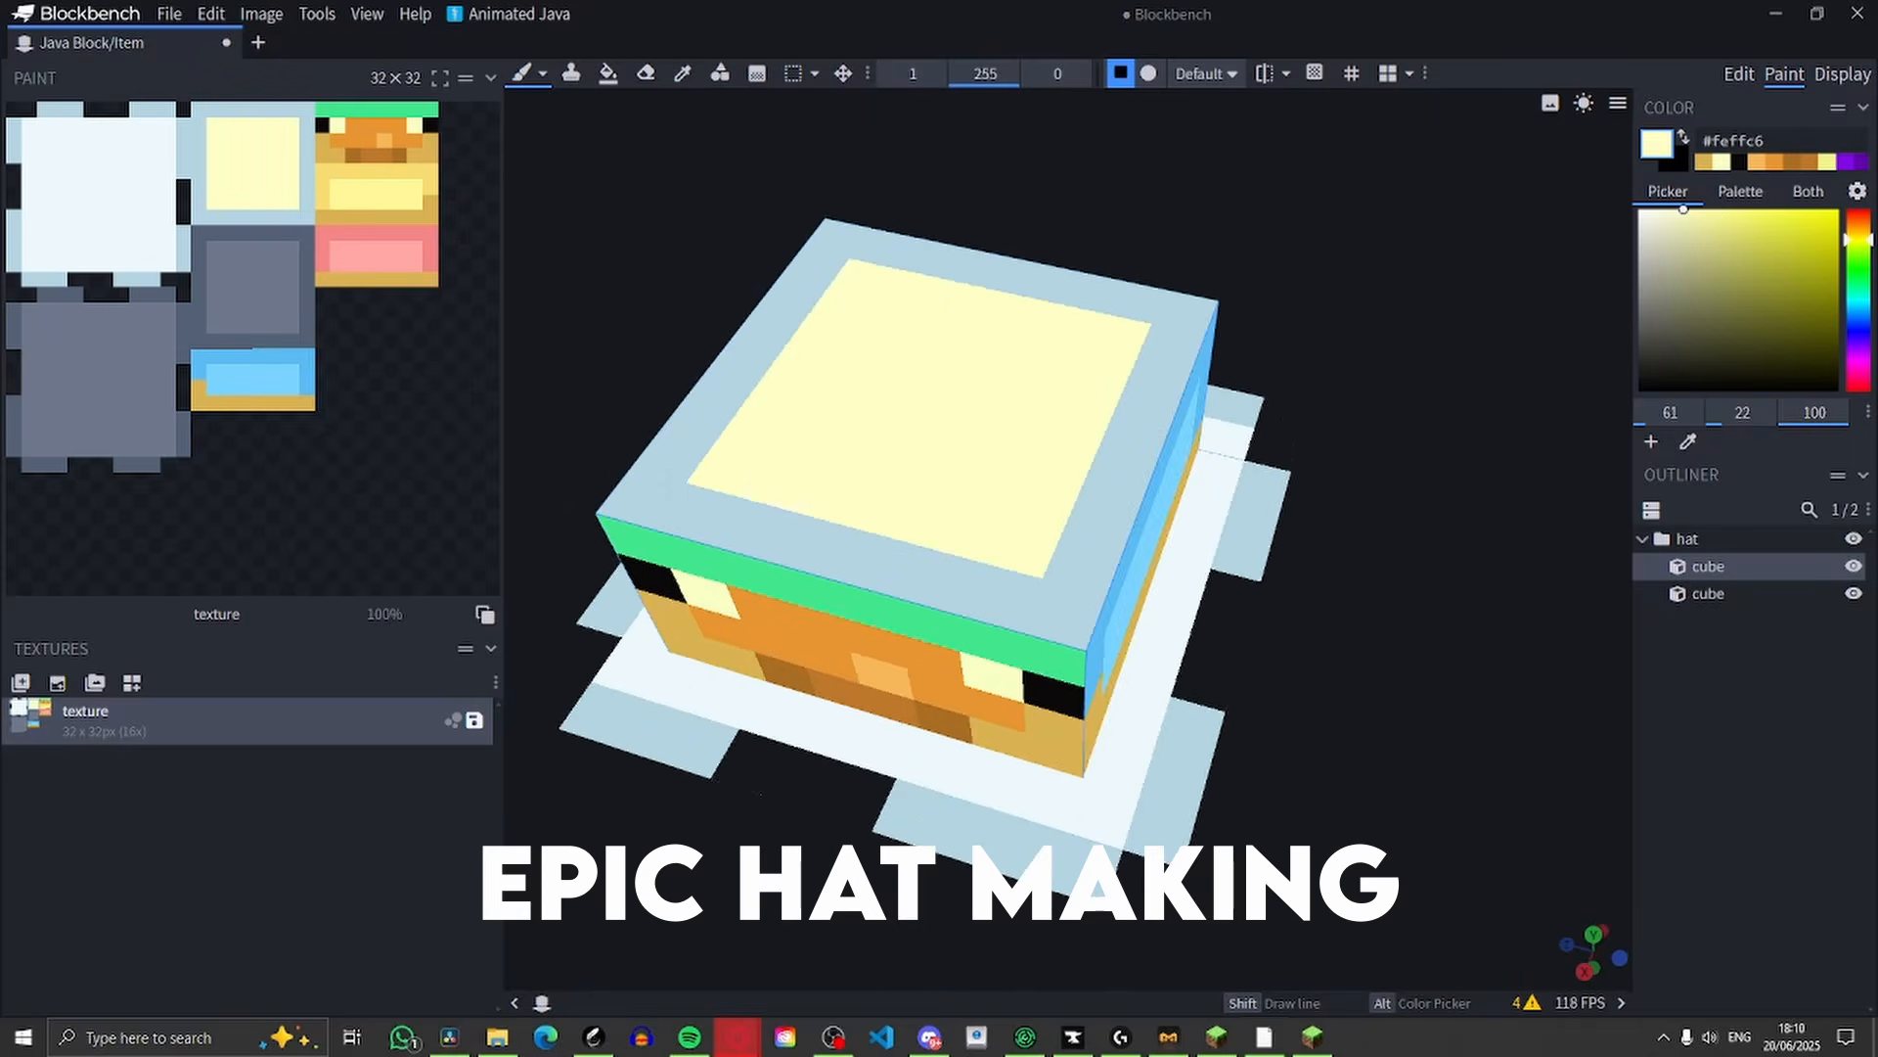
Paint the border of the crown's top and the upper parts of its sides light yellow
{"action": "left_click", "coordinate": [1723, 218]}
{"action": "left_click_drag", "start_coordinate": [838, 240], "coordinate": [1183, 313]}
{"action": "mouse_move", "coordinate": [1389, 587]}
{"action": "left_mouse_down"}
{"action": "mouse_move", "coordinate": [1471, 431]}
{"action": "mouse_move", "coordinate": [1585, 440]}
{"action": "left_mouse_up"}
{"action": "left_click_drag", "start_coordinate": [1134, 489], "coordinate": [750, 578]}
{"action": "left_click_drag", "start_coordinate": [969, 442], "coordinate": [1203, 440]}
{"action": "left_click_drag", "start_coordinate": [651, 411], "coordinate": [979, 450]}
Shade the crown's front corner and its side and back faces with darker yellow #e5d660
{"action": "left_click", "coordinate": [1755, 228]}
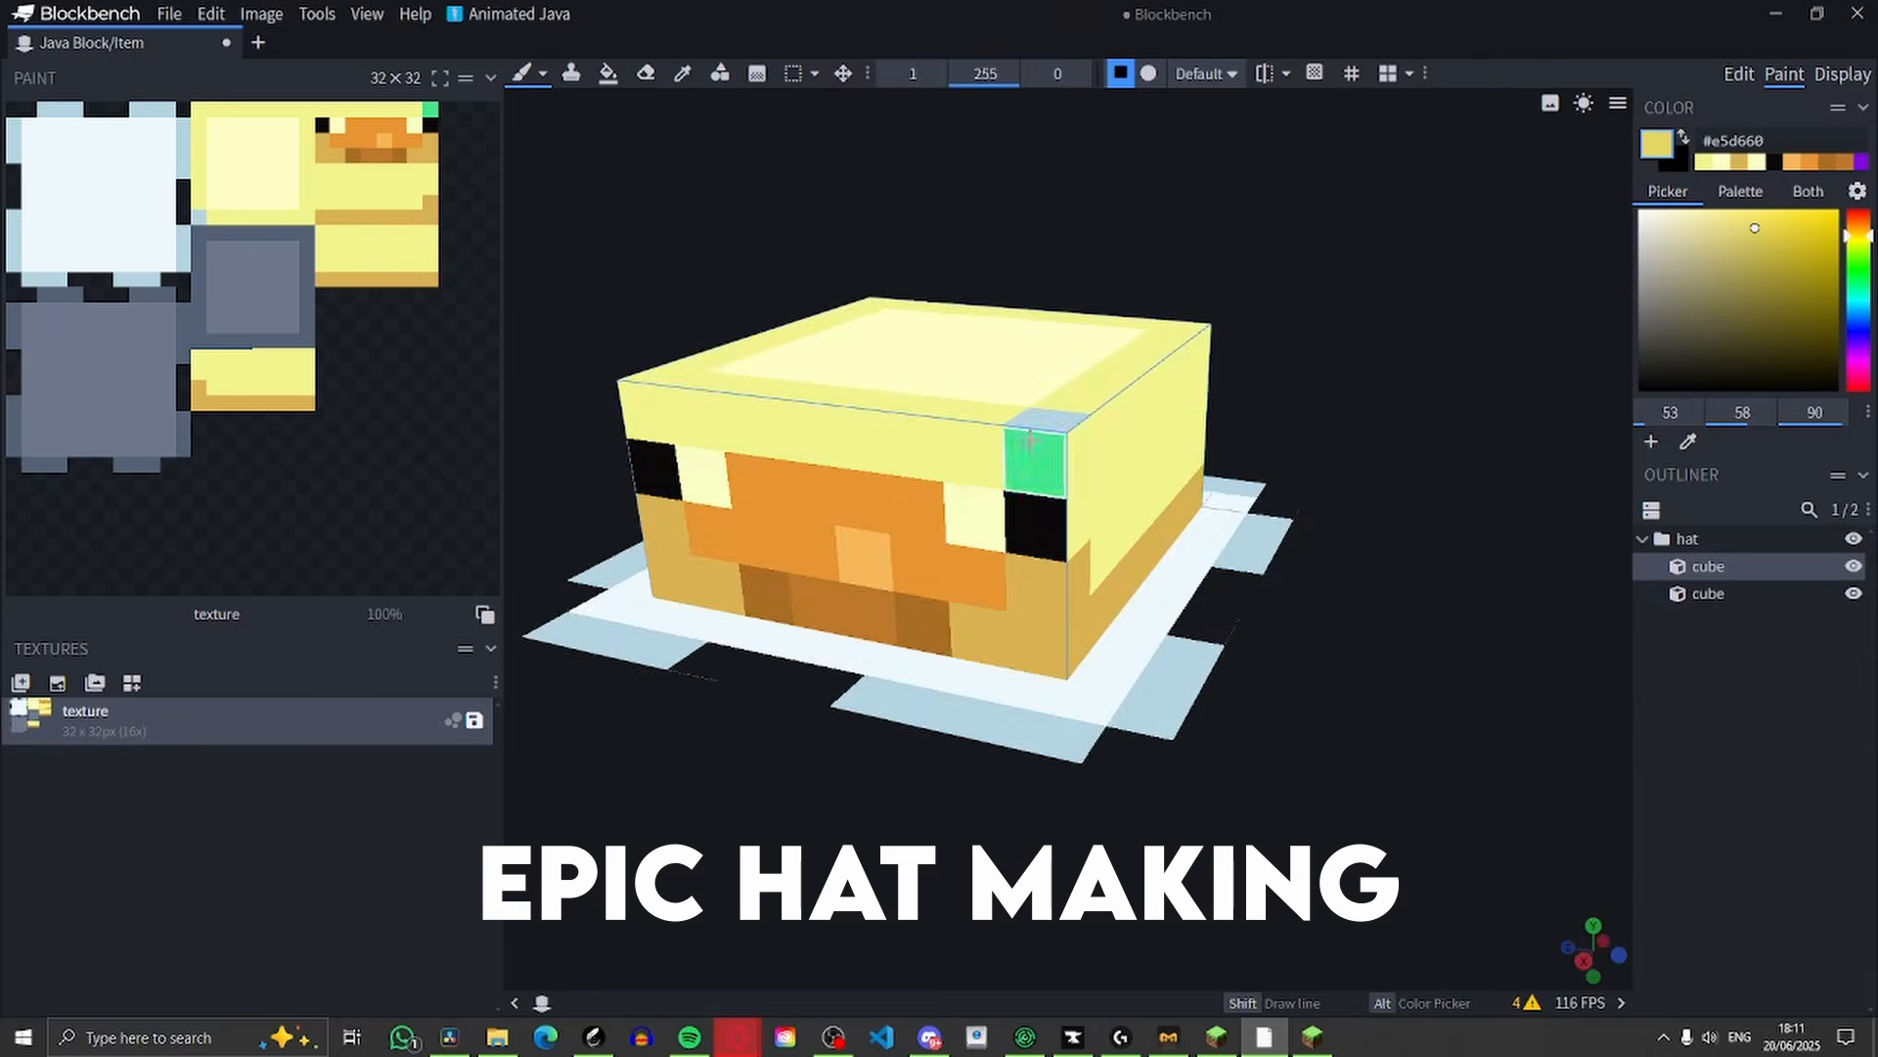
{"action": "left_click", "coordinate": [1029, 441]}
{"action": "left_click_drag", "start_coordinate": [1419, 411], "coordinate": [1105, 391]}
{"action": "left_click_drag", "start_coordinate": [851, 499], "coordinate": [1262, 431]}
{"action": "left_click_drag", "start_coordinate": [1471, 378], "coordinate": [1223, 430]}
{"action": "mouse_move", "coordinate": [929, 587]}
{"action": "left_mouse_down"}
{"action": "mouse_move", "coordinate": [1165, 642]}
{"action": "mouse_move", "coordinate": [1419, 587]}
{"action": "left_mouse_up"}
{"action": "left_click_drag", "start_coordinate": [1565, 342], "coordinate": [1508, 239]}
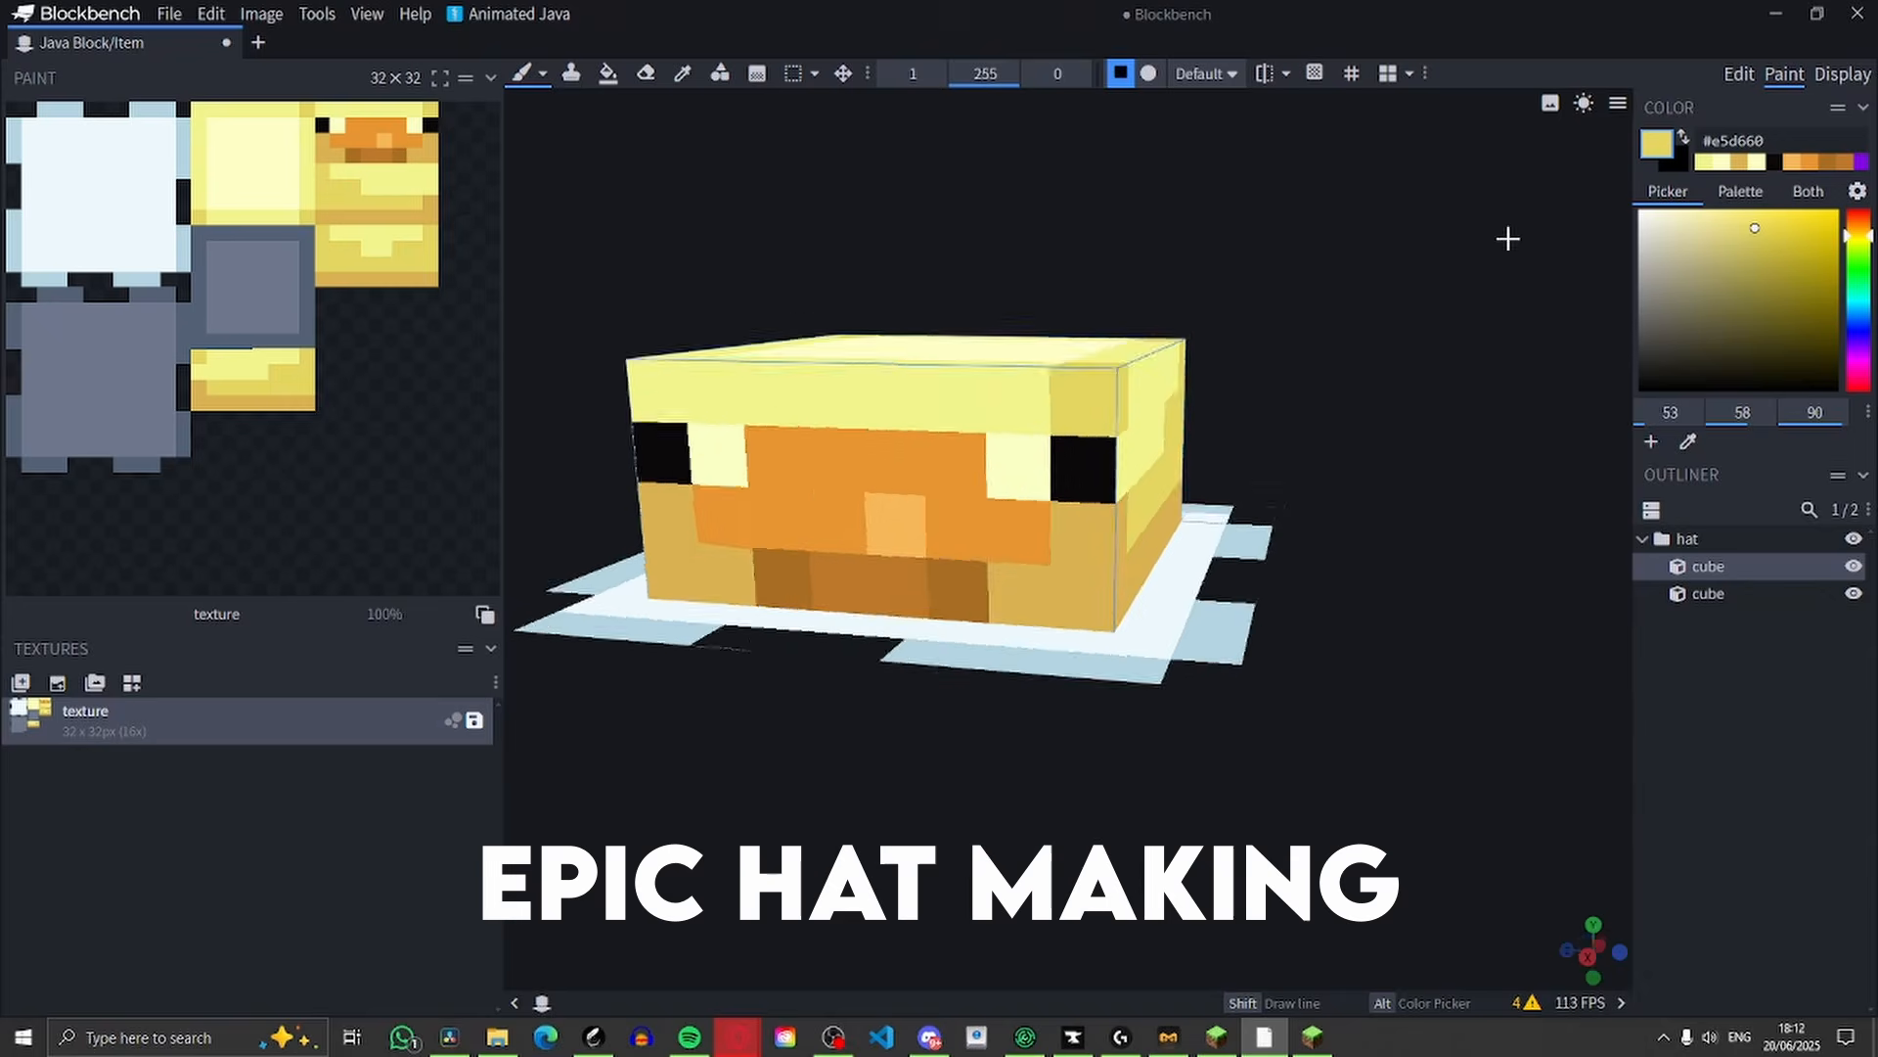
Paint pale yellow #feffc6 strips just inside the edge gaps on the brim's upper face and underside
{"action": "left_click", "coordinate": [1757, 162]}
{"action": "left_click_drag", "start_coordinate": [1467, 391], "coordinate": [1272, 470]}
{"action": "left_click_drag", "start_coordinate": [1159, 568], "coordinate": [1190, 595]}
{"action": "left_click_drag", "start_coordinate": [1419, 587], "coordinate": [1216, 525]}
{"action": "left_click_drag", "start_coordinate": [1419, 490], "coordinate": [1249, 612]}
{"action": "left_click_drag", "start_coordinate": [1467, 636], "coordinate": [1321, 470]}
{"action": "left_click_drag", "start_coordinate": [1389, 568], "coordinate": [1434, 543]}
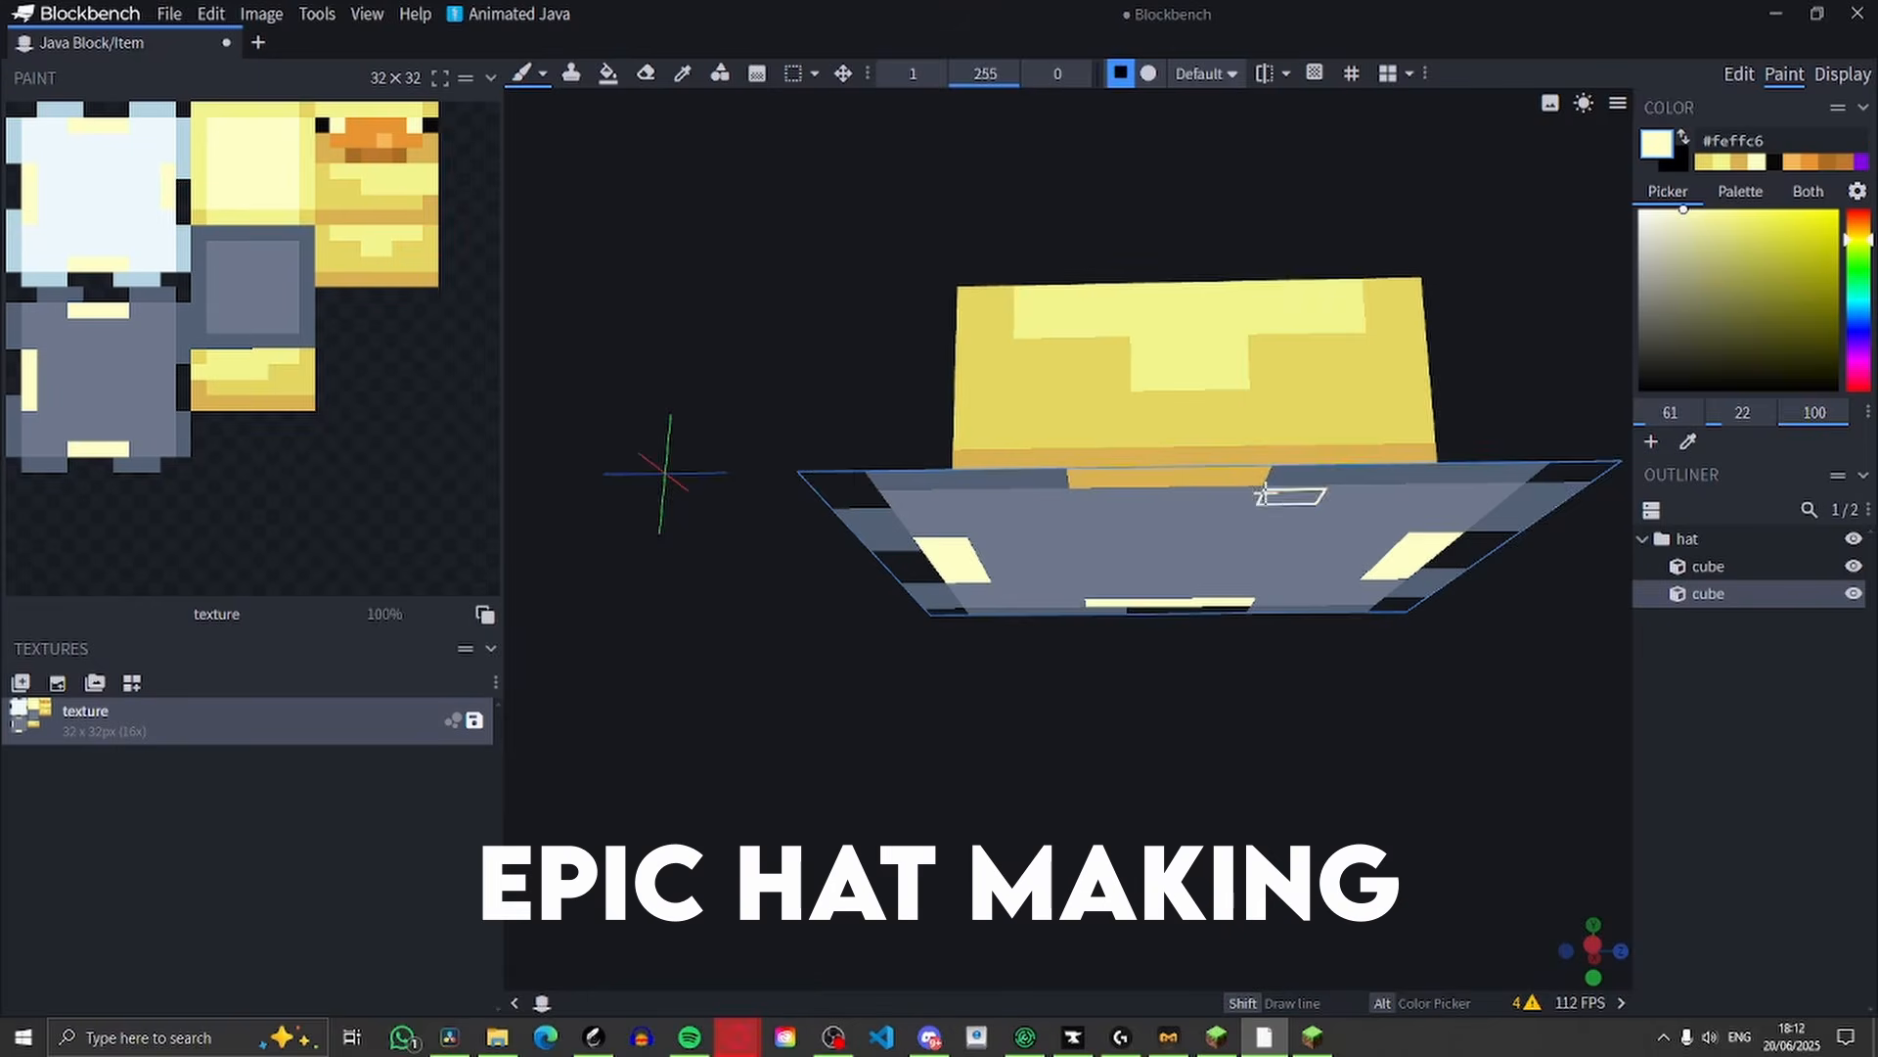
{"action": "left_click_drag", "start_coordinate": [1265, 496], "coordinate": [1106, 497]}
{"action": "left_click_drag", "start_coordinate": [1125, 685], "coordinate": [1223, 842]}
Paint the remaining outer edge segments of the brim golden #d4b450 on both faces
{"action": "left_click", "coordinate": [1764, 240]}
{"action": "left_click_drag", "start_coordinate": [1370, 626], "coordinate": [1233, 675]}
{"action": "left_click_drag", "start_coordinate": [973, 818], "coordinate": [1125, 587]}
{"action": "left_click_drag", "start_coordinate": [1203, 176], "coordinate": [1272, 274]}
{"action": "left_click_drag", "start_coordinate": [1308, 420], "coordinate": [1370, 470]}
{"action": "left_click_drag", "start_coordinate": [1223, 734], "coordinate": [1071, 881]}
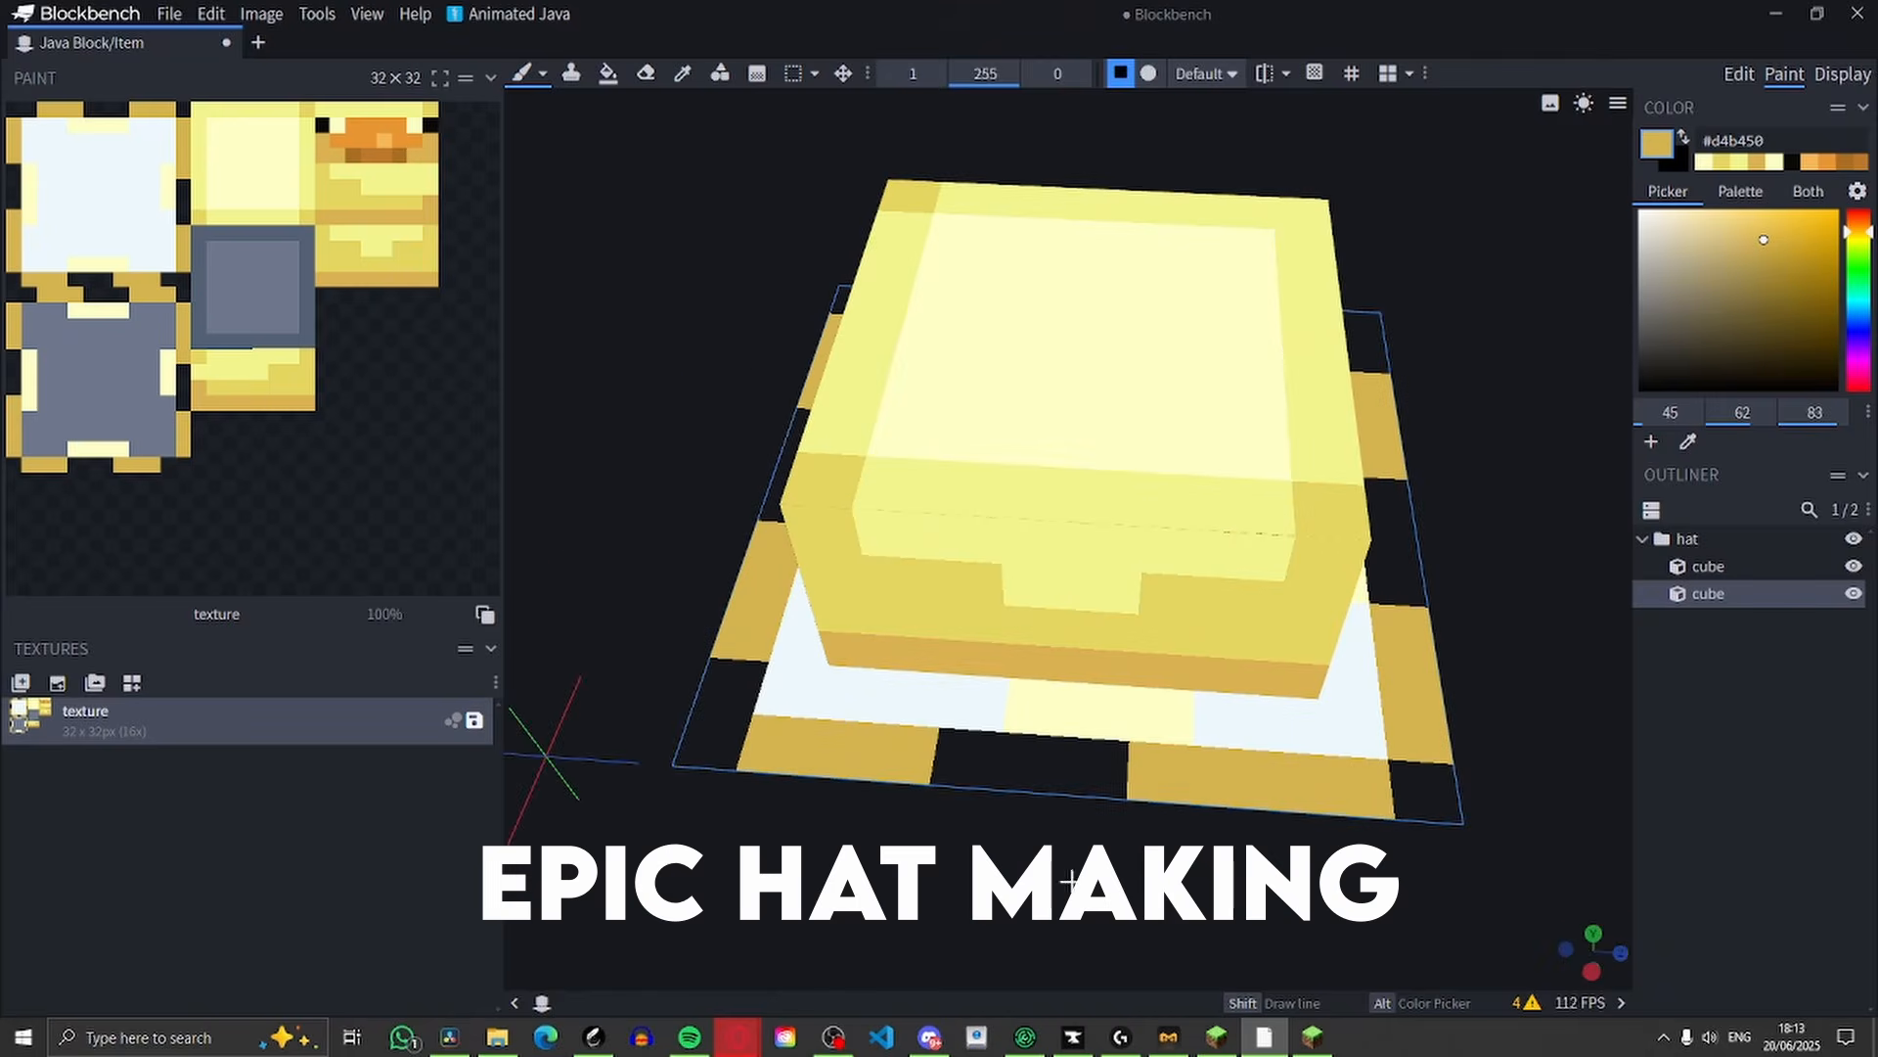
Paint the band inside the brim's golden edge darker yellow on both the upper face and the underside
{"action": "left_click", "coordinate": [1757, 230]}
{"action": "left_click_drag", "start_coordinate": [1213, 729], "coordinate": [1370, 742]}
{"action": "left_click_drag", "start_coordinate": [1468, 685], "coordinate": [1223, 744]}
{"action": "left_click_drag", "start_coordinate": [1065, 714], "coordinate": [1194, 753]}
{"action": "left_click_drag", "start_coordinate": [1419, 734], "coordinate": [1369, 392]}
{"action": "left_click_drag", "start_coordinate": [1300, 524], "coordinate": [1243, 607]}
Fill the centre of the brim's underside with bright yellow #f6f87f
{"action": "left_click", "coordinate": [1791, 161]}
{"action": "mouse_move", "coordinate": [1419, 548]}
{"action": "left_mouse_down"}
{"action": "mouse_move", "coordinate": [1481, 437]}
{"action": "mouse_move", "coordinate": [1468, 460]}
{"action": "left_mouse_up"}
{"action": "mouse_move", "coordinate": [1081, 331]}
{"action": "left_mouse_down"}
{"action": "mouse_move", "coordinate": [1018, 512]}
{"action": "mouse_move", "coordinate": [1153, 465]}
{"action": "left_mouse_up"}
{"action": "mouse_move", "coordinate": [1717, 294]}
{"action": "left_mouse_down"}
{"action": "mouse_move", "coordinate": [1727, 311]}
{"action": "mouse_move", "coordinate": [1736, 213]}
{"action": "left_mouse_up"}
{"action": "mouse_move", "coordinate": [1081, 330]}
{"action": "left_mouse_down"}
{"action": "mouse_move", "coordinate": [956, 713]}
{"action": "mouse_move", "coordinate": [1044, 576]}
{"action": "left_mouse_up"}
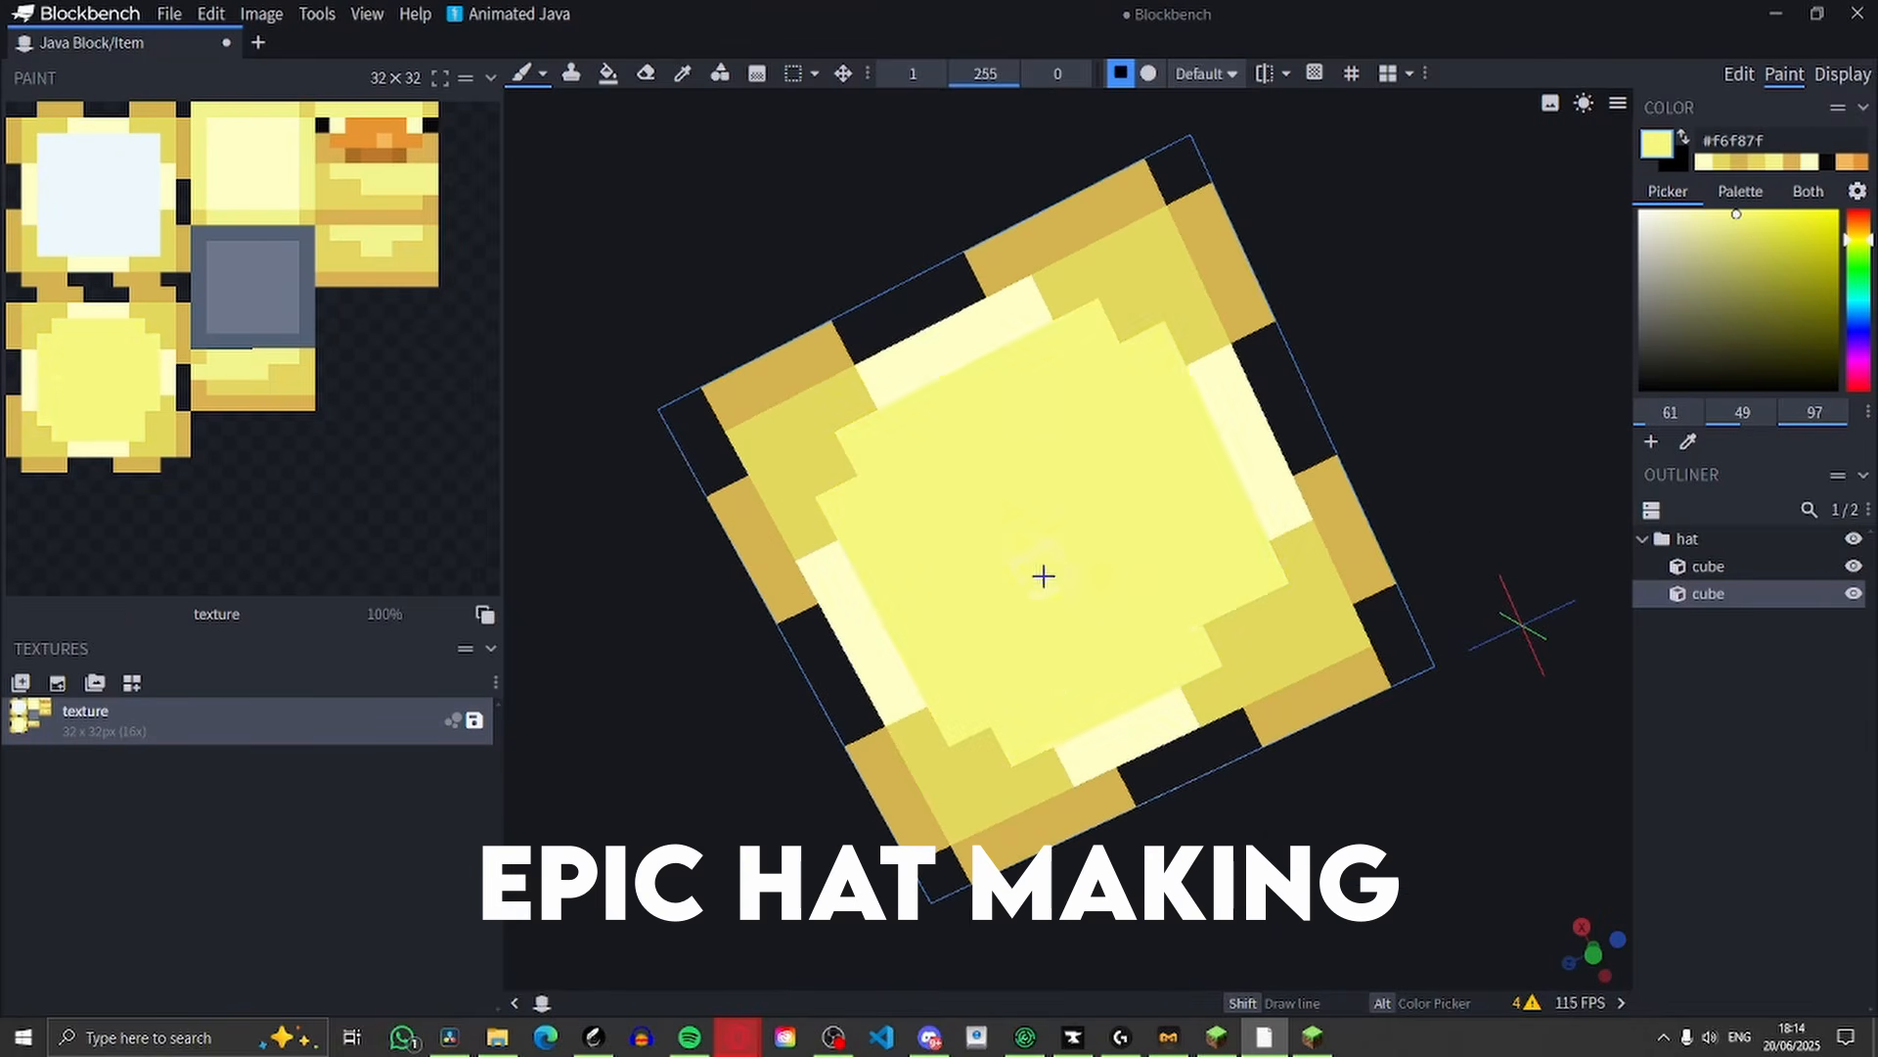
Shade the corners of the brim's darker yellow band with tan #debe70 on both faces
{"action": "left_click_drag", "start_coordinate": [1468, 783], "coordinate": [1389, 470]}
{"action": "left_click", "coordinate": [1103, 567]}
{"action": "left_click_drag", "start_coordinate": [1419, 685], "coordinate": [1272, 548]}
{"action": "left_click_drag", "start_coordinate": [1369, 587], "coordinate": [1419, 743]}
{"action": "left_click", "coordinate": [1739, 233]}
{"action": "left_click_drag", "start_coordinate": [1037, 651], "coordinate": [1173, 629]}
{"action": "left_click_drag", "start_coordinate": [1467, 763], "coordinate": [1419, 470]}
{"action": "mouse_move", "coordinate": [810, 489]}
{"action": "left_mouse_down"}
{"action": "mouse_move", "coordinate": [798, 463]}
{"action": "mouse_move", "coordinate": [609, 956]}
{"action": "left_mouse_up"}
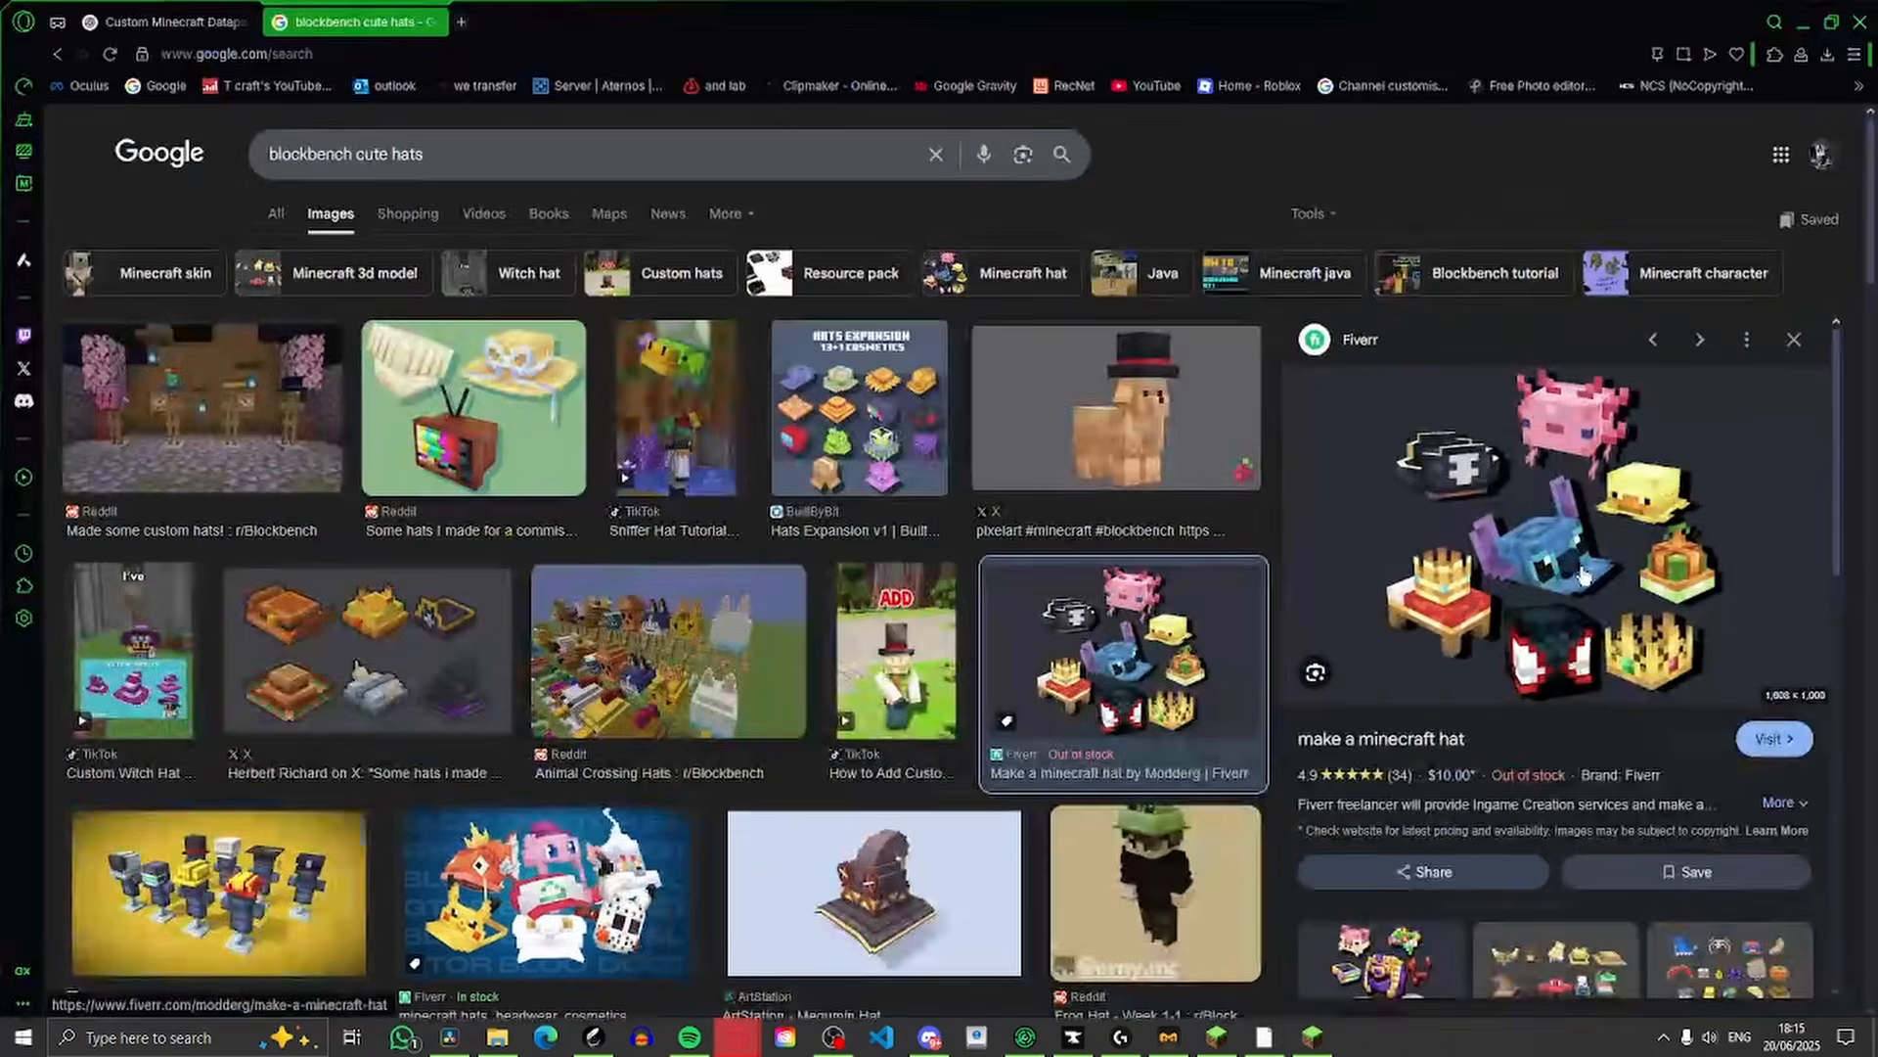
Switch to the browser and examine the enlarged reference picture of Minecraft hats on the Fiverr listing
{"action": "left_click", "coordinate": [1446, 553]}
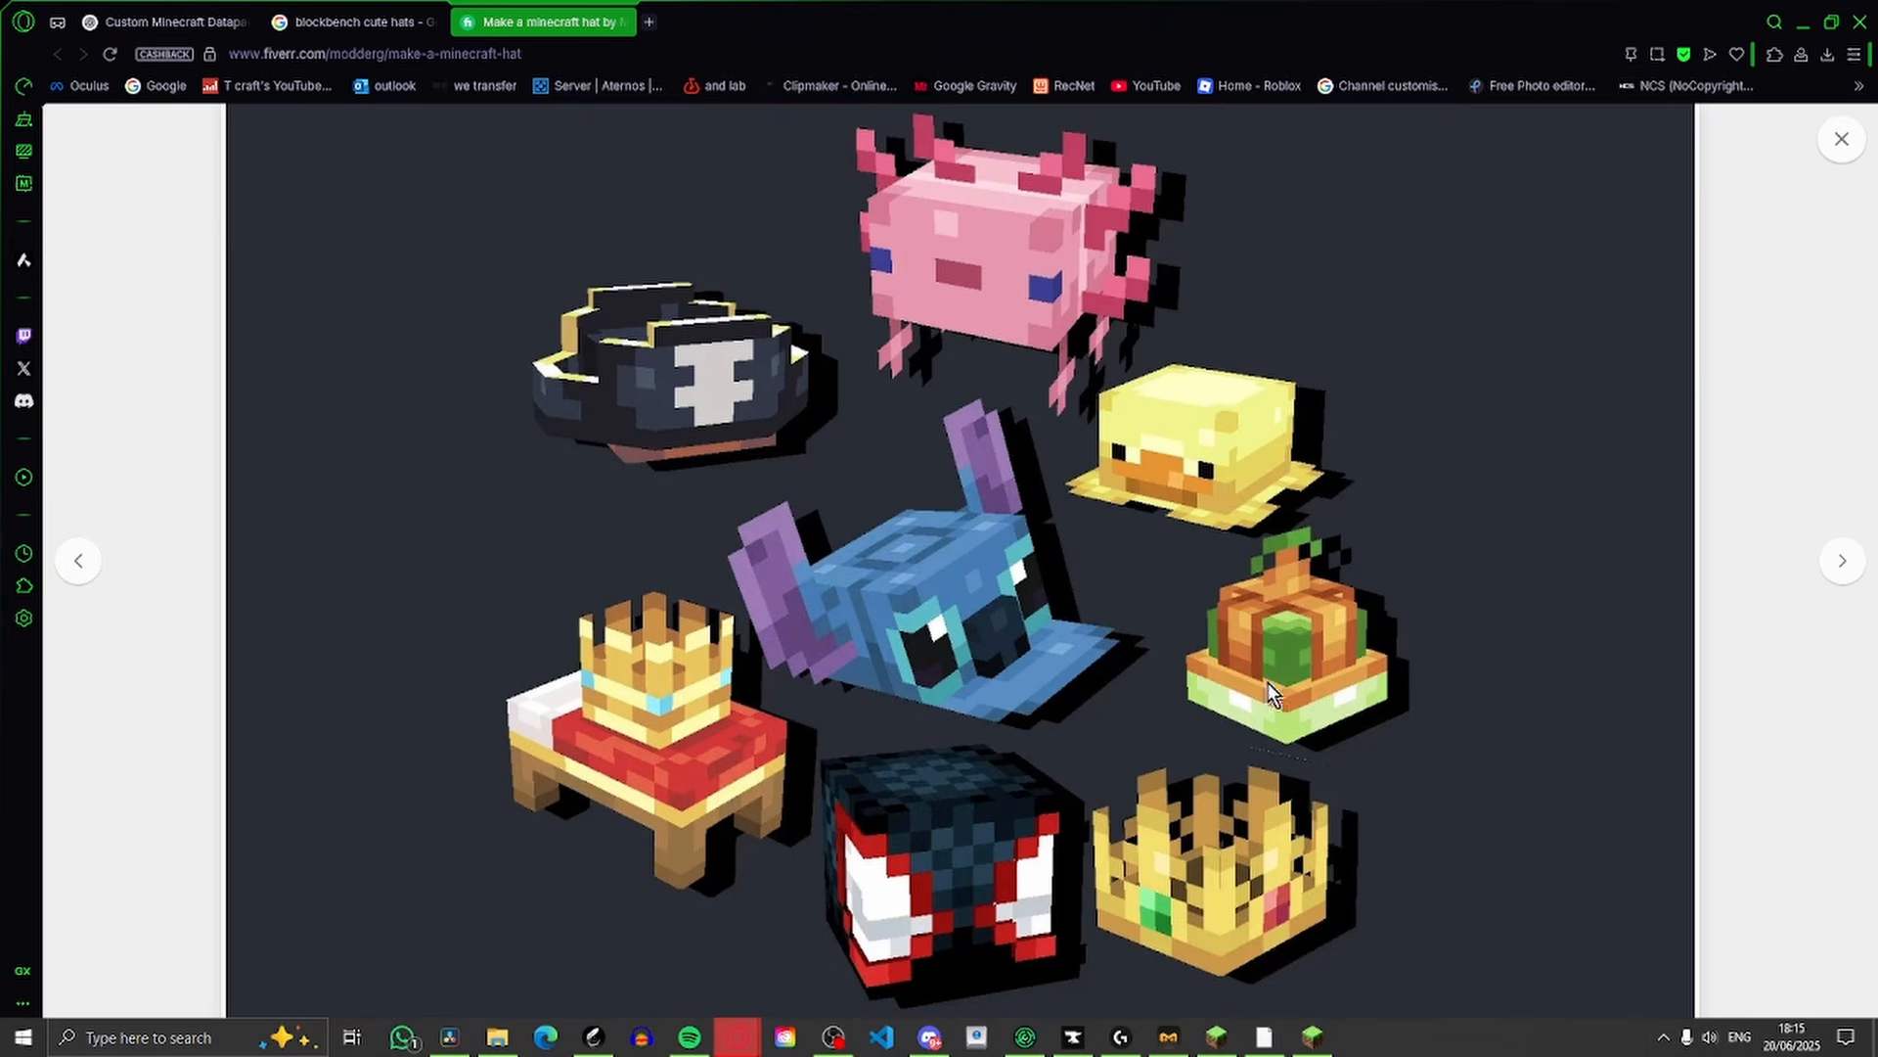
{"action": "left_click", "coordinate": [1841, 140]}
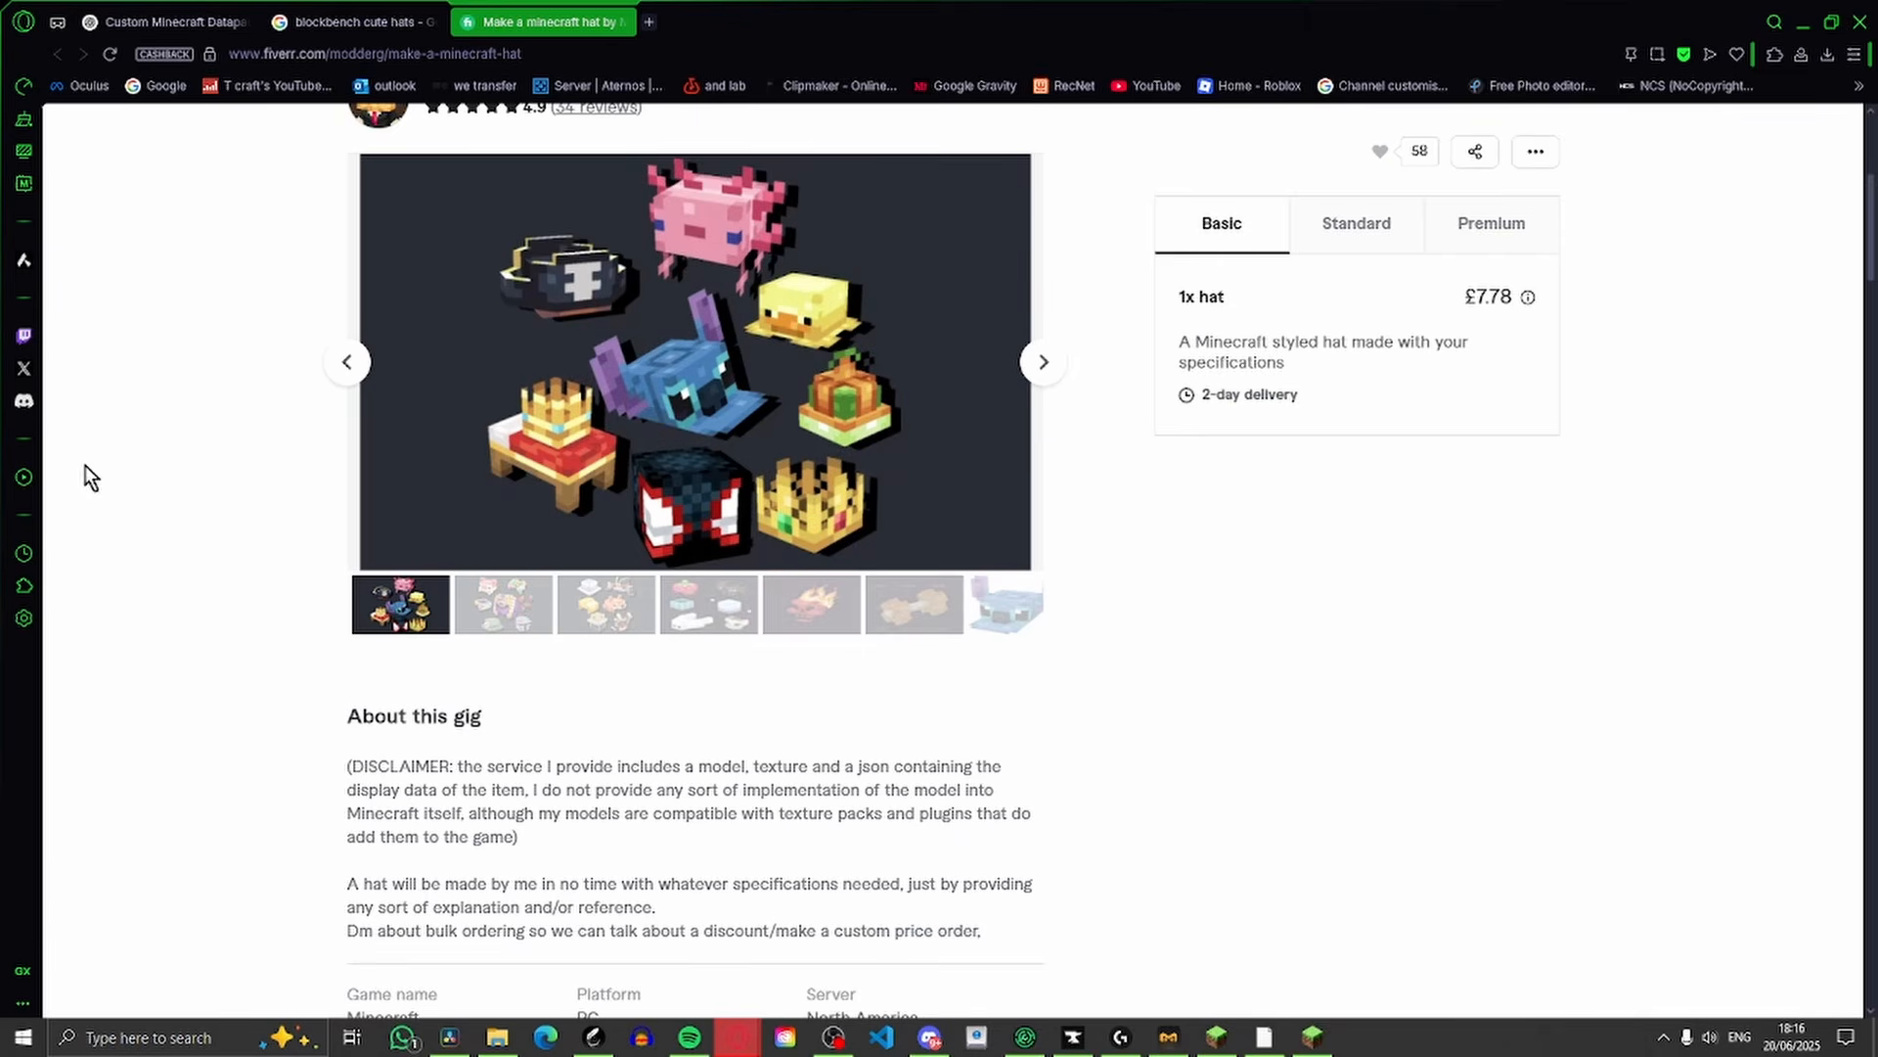
{"action": "scroll", "coordinate": [1061, 455], "scroll_direction": "up", "scroll_amount": 5}
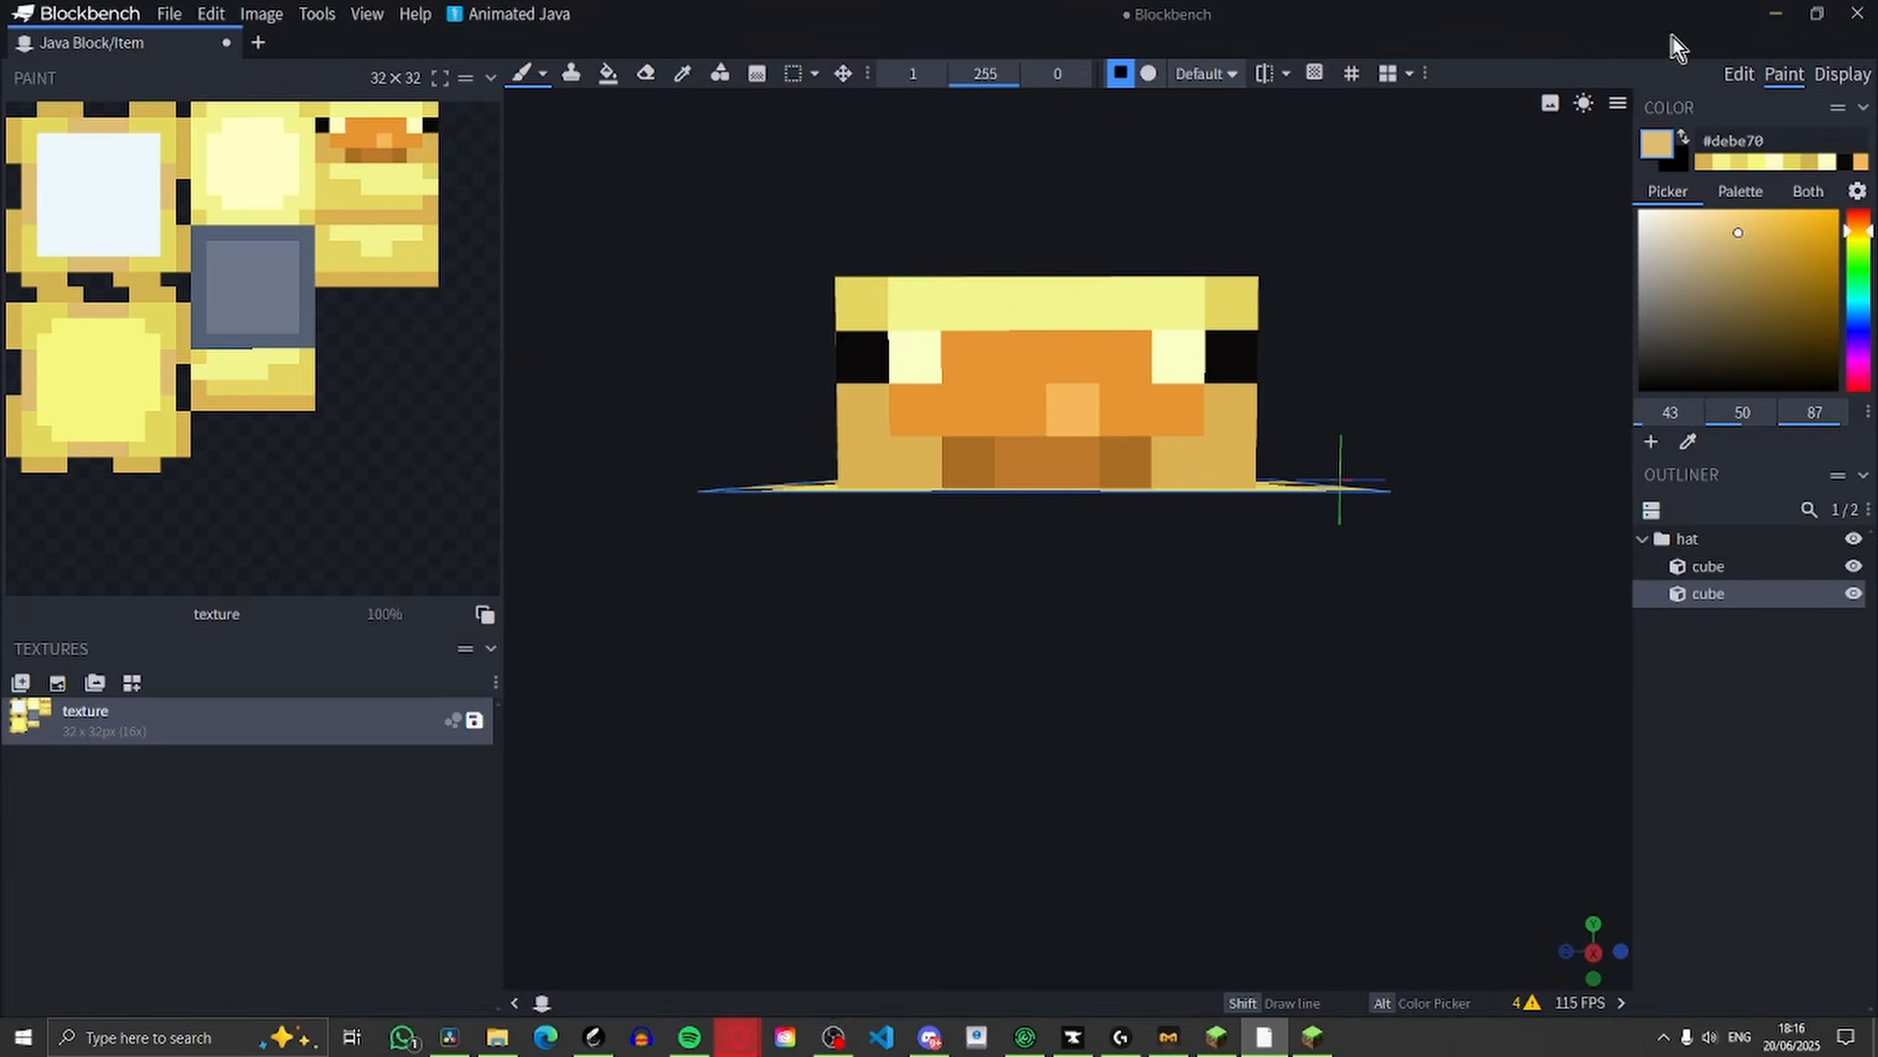
Switch the hat model to display mode and load a Minecraft skin onto the reference figure from the player's Java username
{"action": "left_click", "coordinate": [1844, 78]}
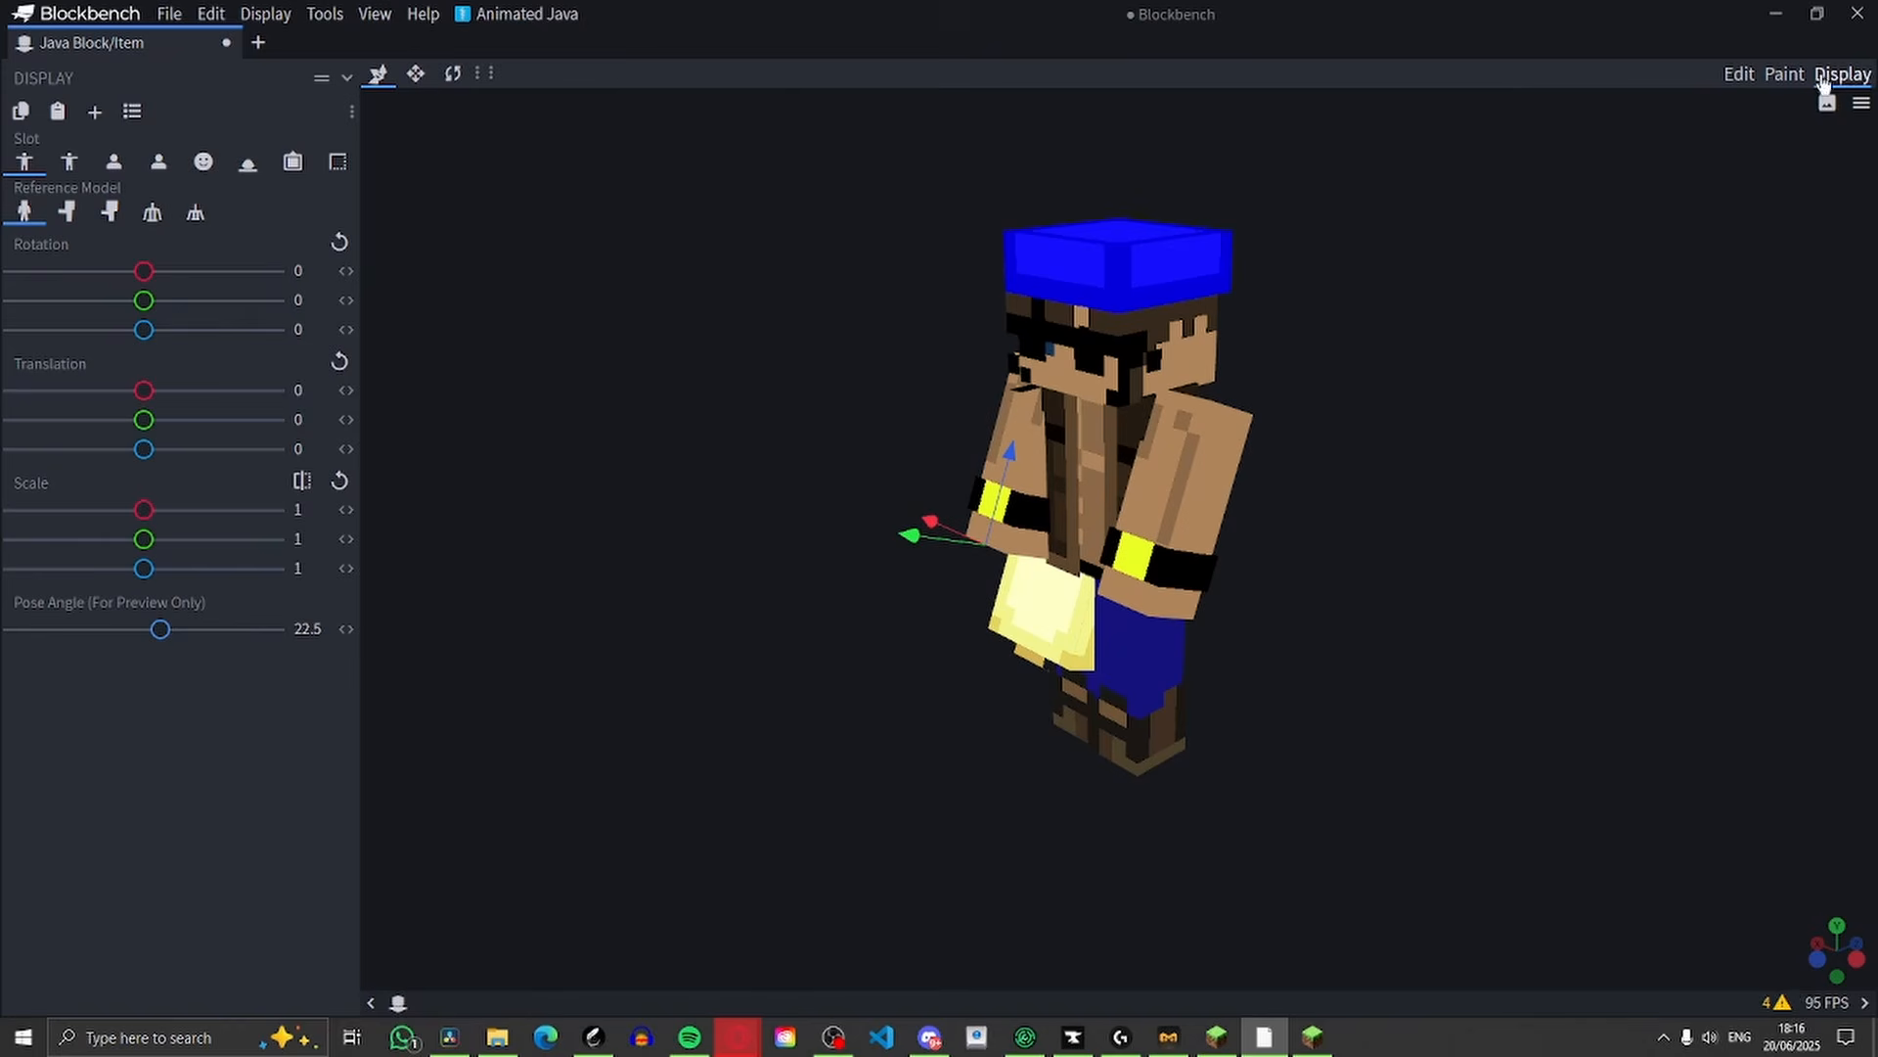
{"action": "left_click_drag", "start_coordinate": [1454, 456], "coordinate": [1251, 450]}
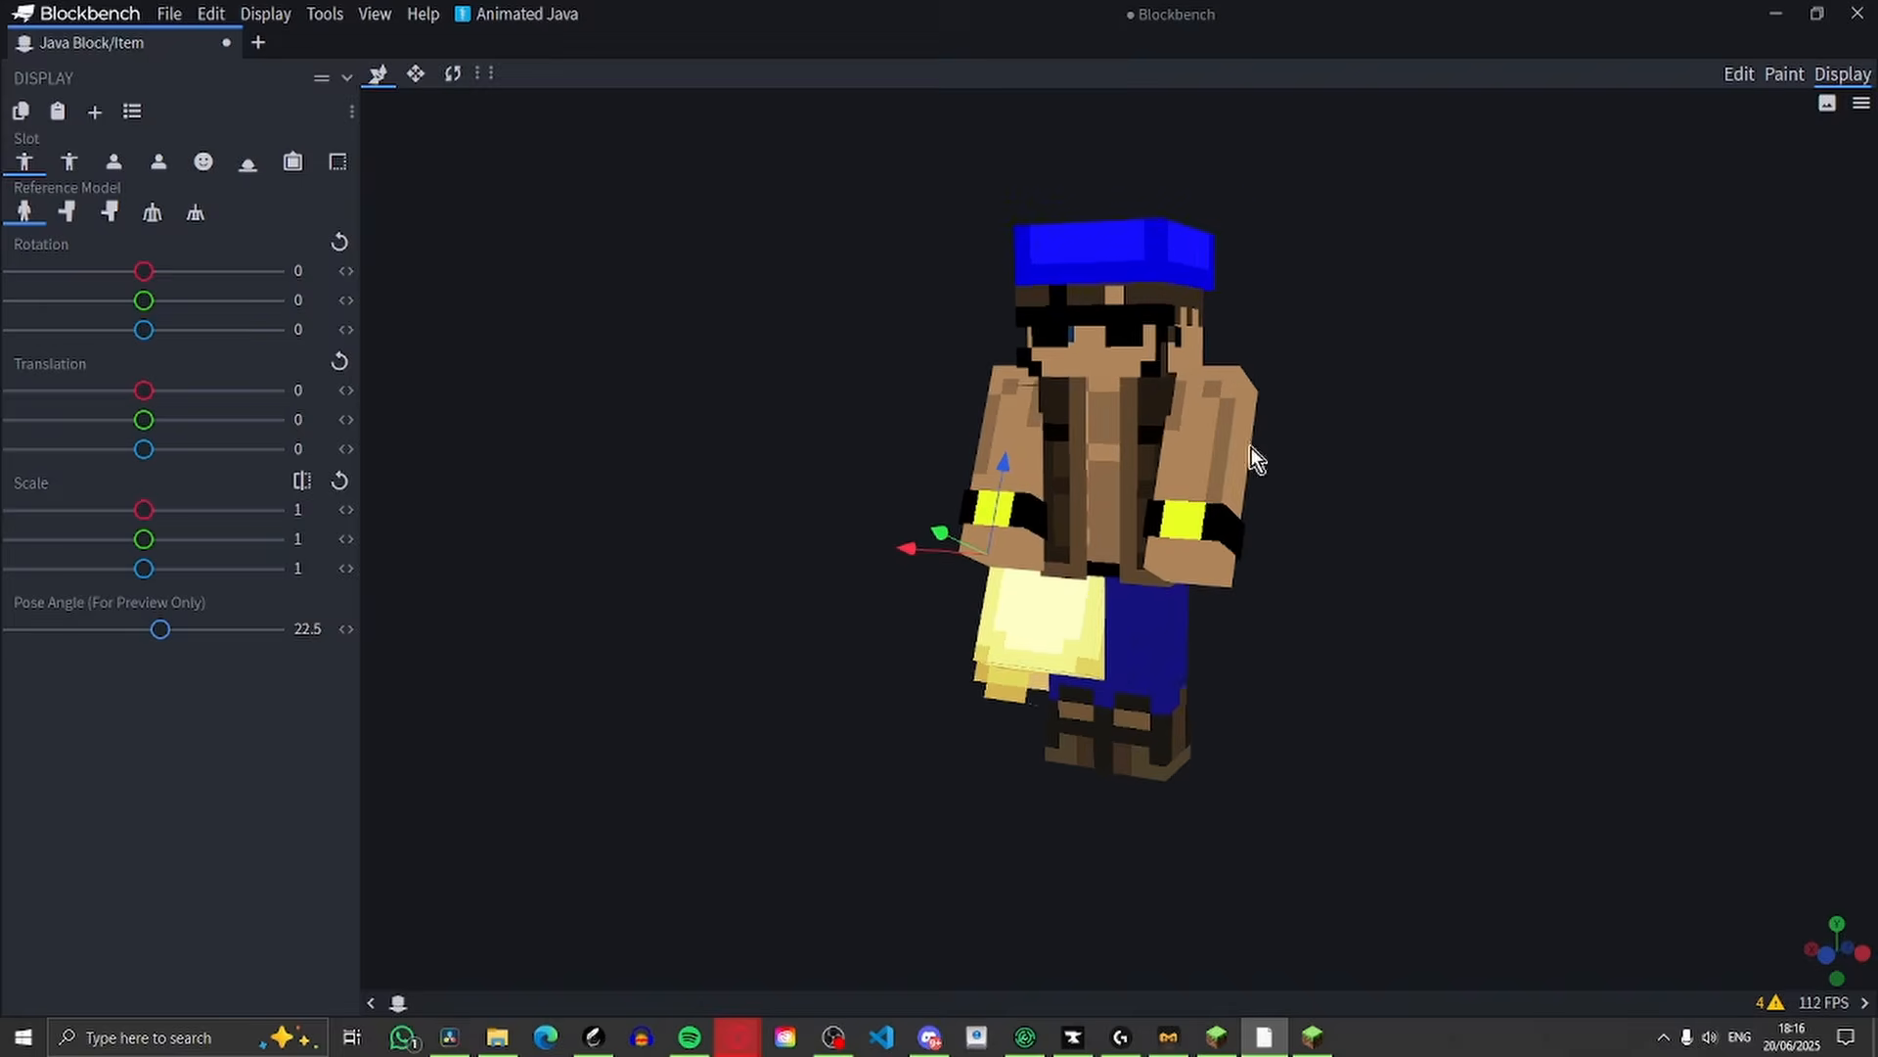
{"action": "right_click", "coordinate": [1251, 448]}
{"action": "left_click", "coordinate": [1326, 492]}
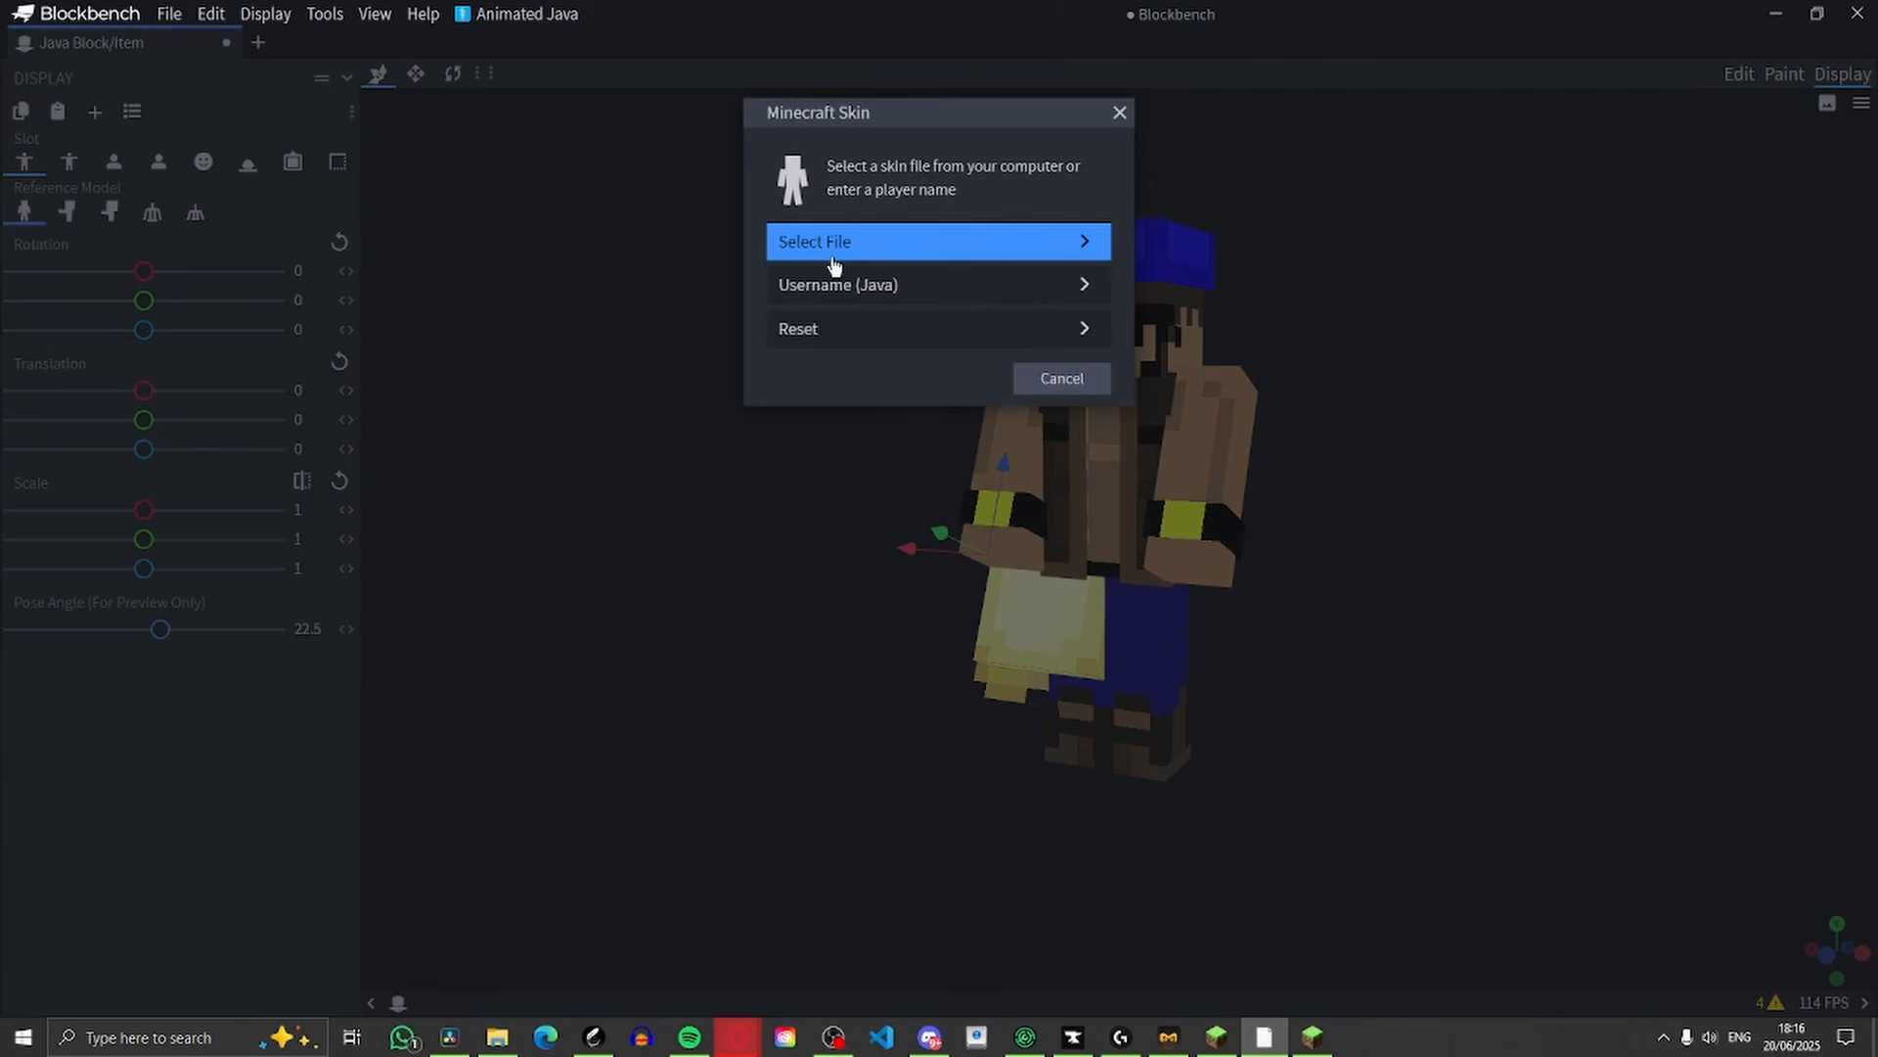
{"action": "left_click", "coordinate": [861, 284]}
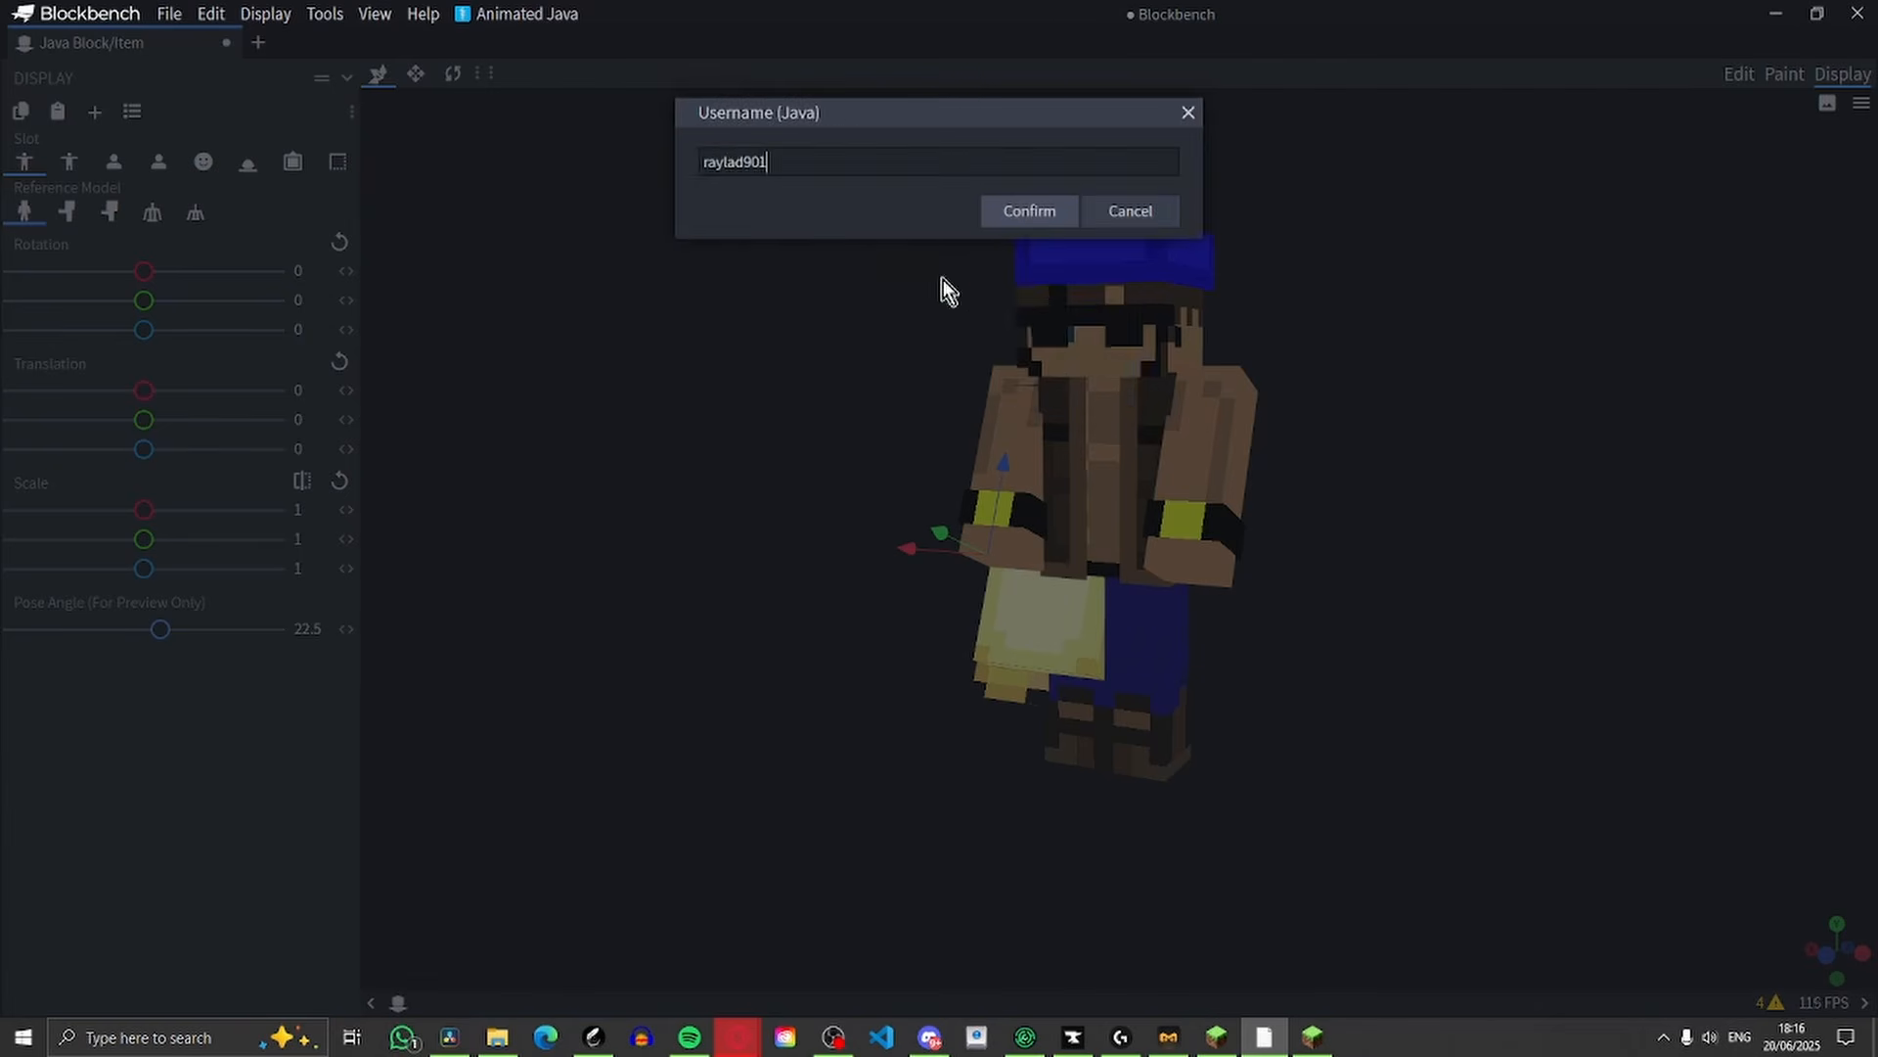
{"action": "key", "text": "Return"}
{"action": "left_click_drag", "start_coordinate": [1211, 270], "coordinate": [1451, 410]}
Apply the Default Block preset to the right third-person slot, then set translation to 1.25, 2.5, 2.5 and scale to 0.5
{"action": "left_click", "coordinate": [132, 110]}
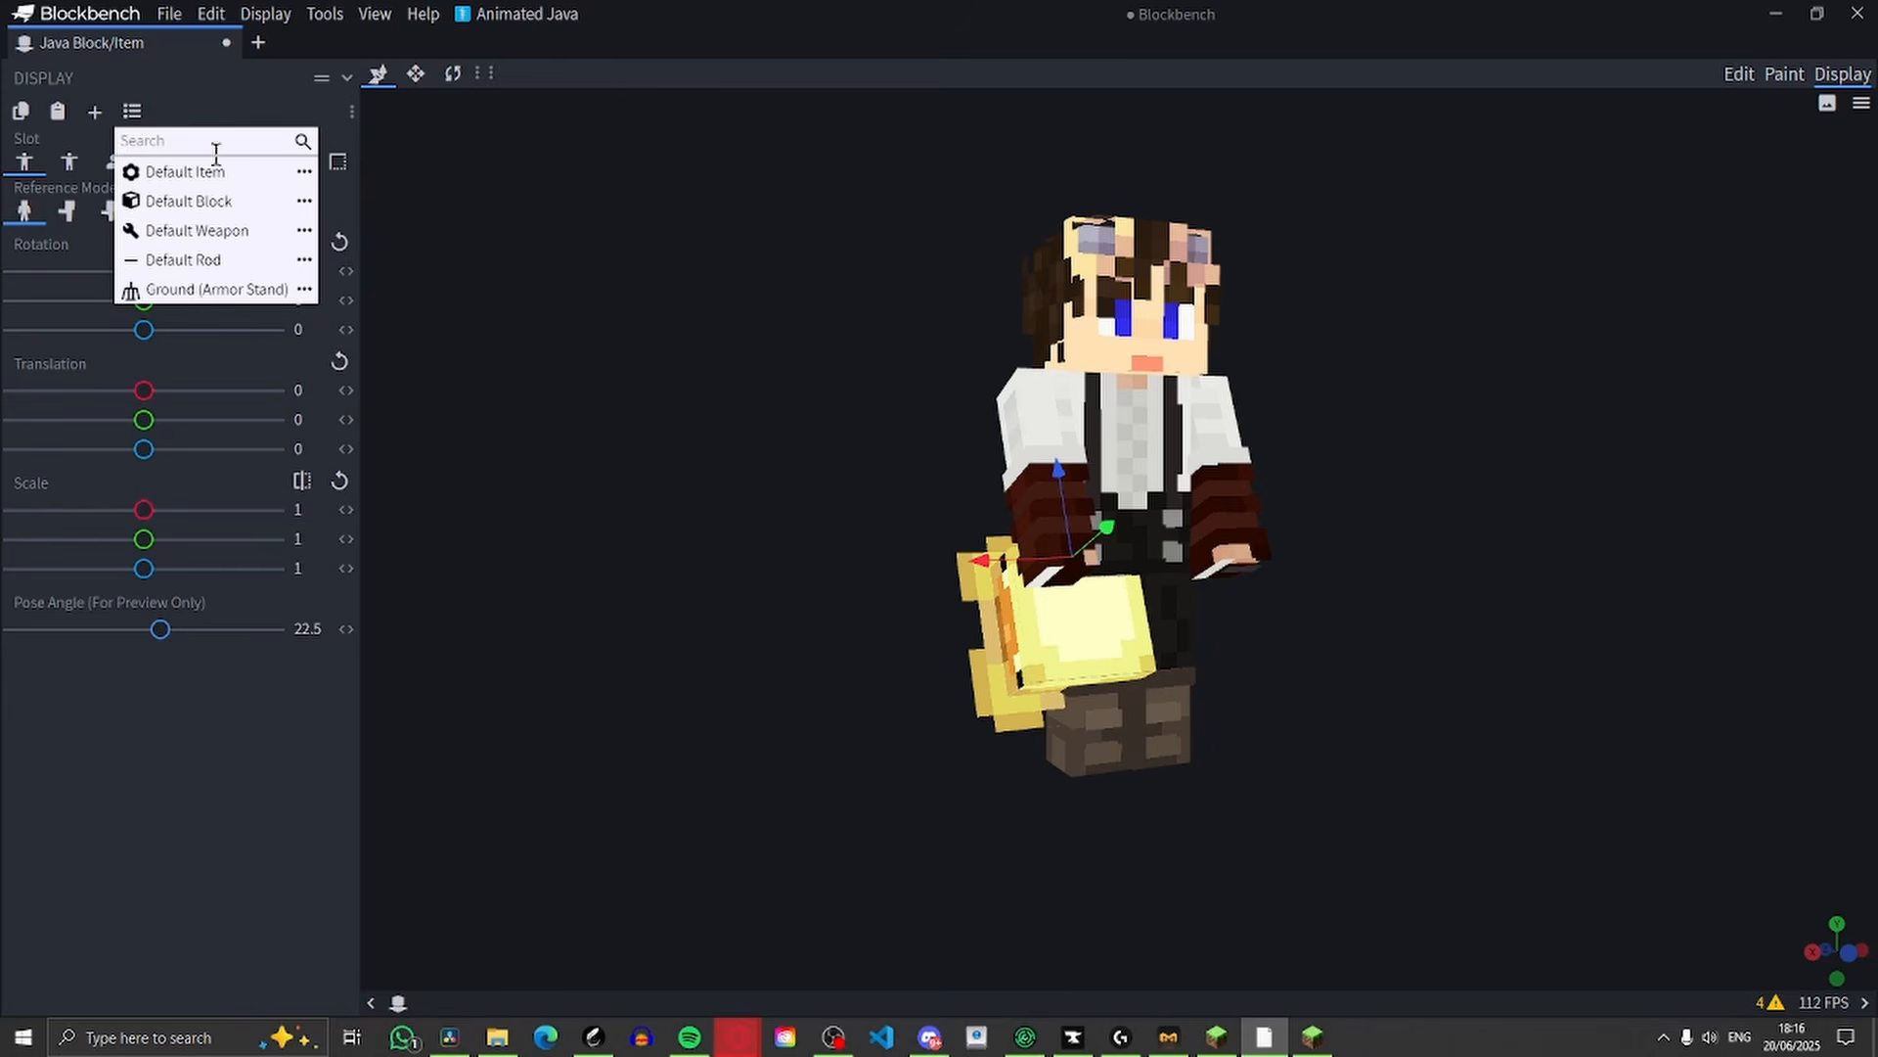
{"action": "left_click", "coordinate": [221, 198]}
{"action": "left_click_drag", "start_coordinate": [779, 478], "coordinate": [908, 604]}
{"action": "left_click_drag", "start_coordinate": [1208, 593], "coordinate": [1194, 620]}
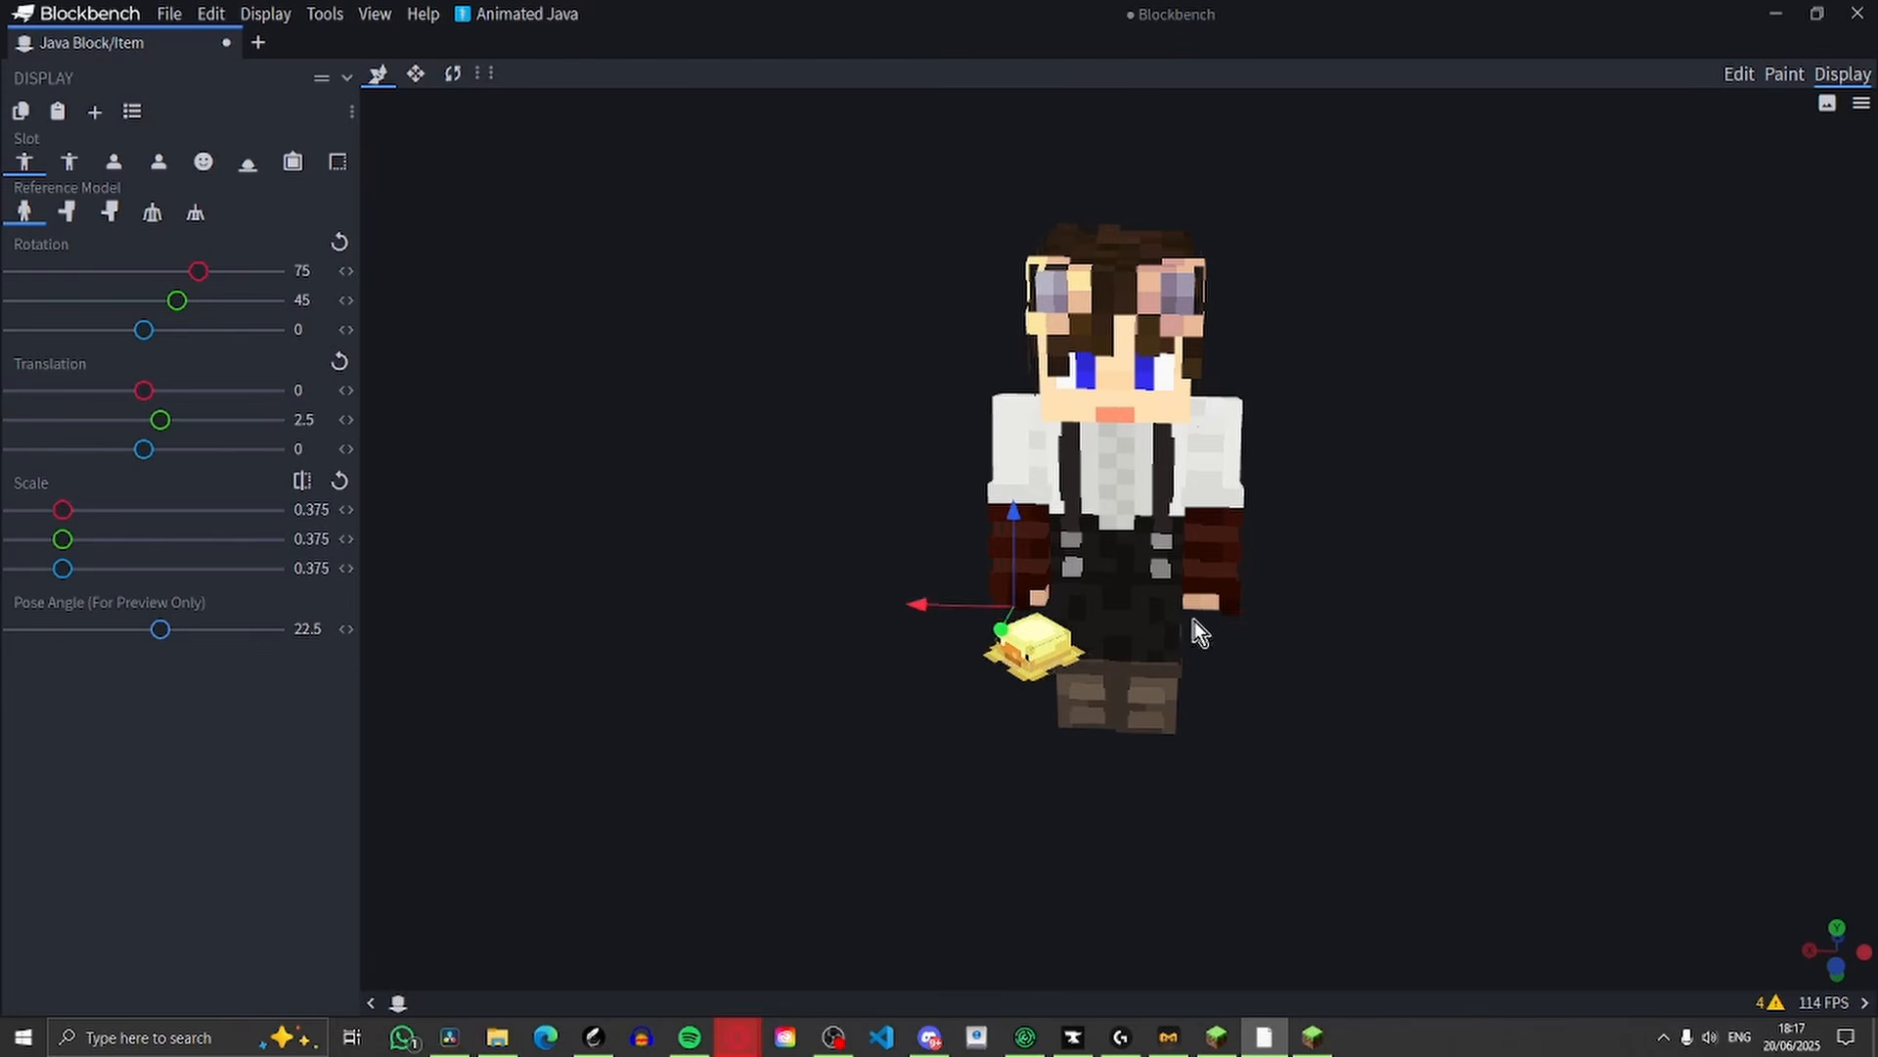
{"action": "left_click_drag", "start_coordinate": [920, 608], "coordinate": [908, 611]}
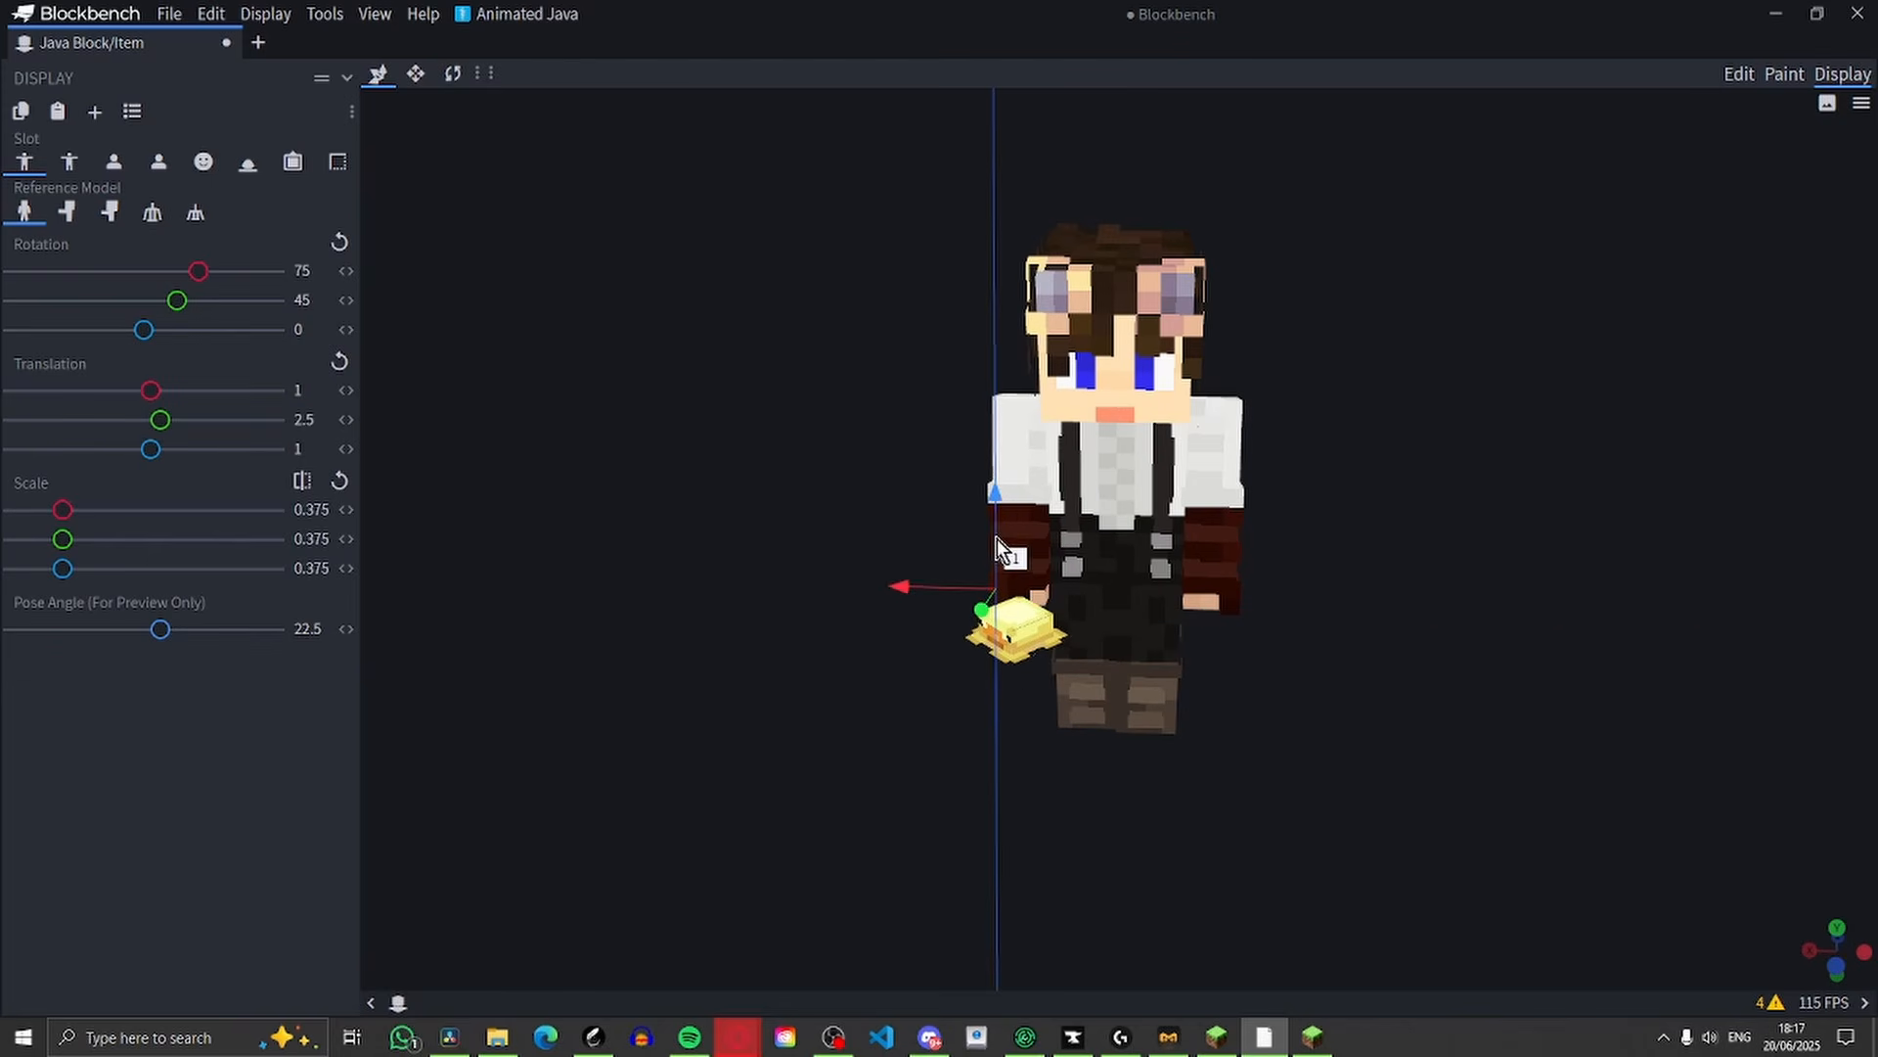
{"action": "left_click_drag", "start_coordinate": [1133, 599], "coordinate": [1319, 544]}
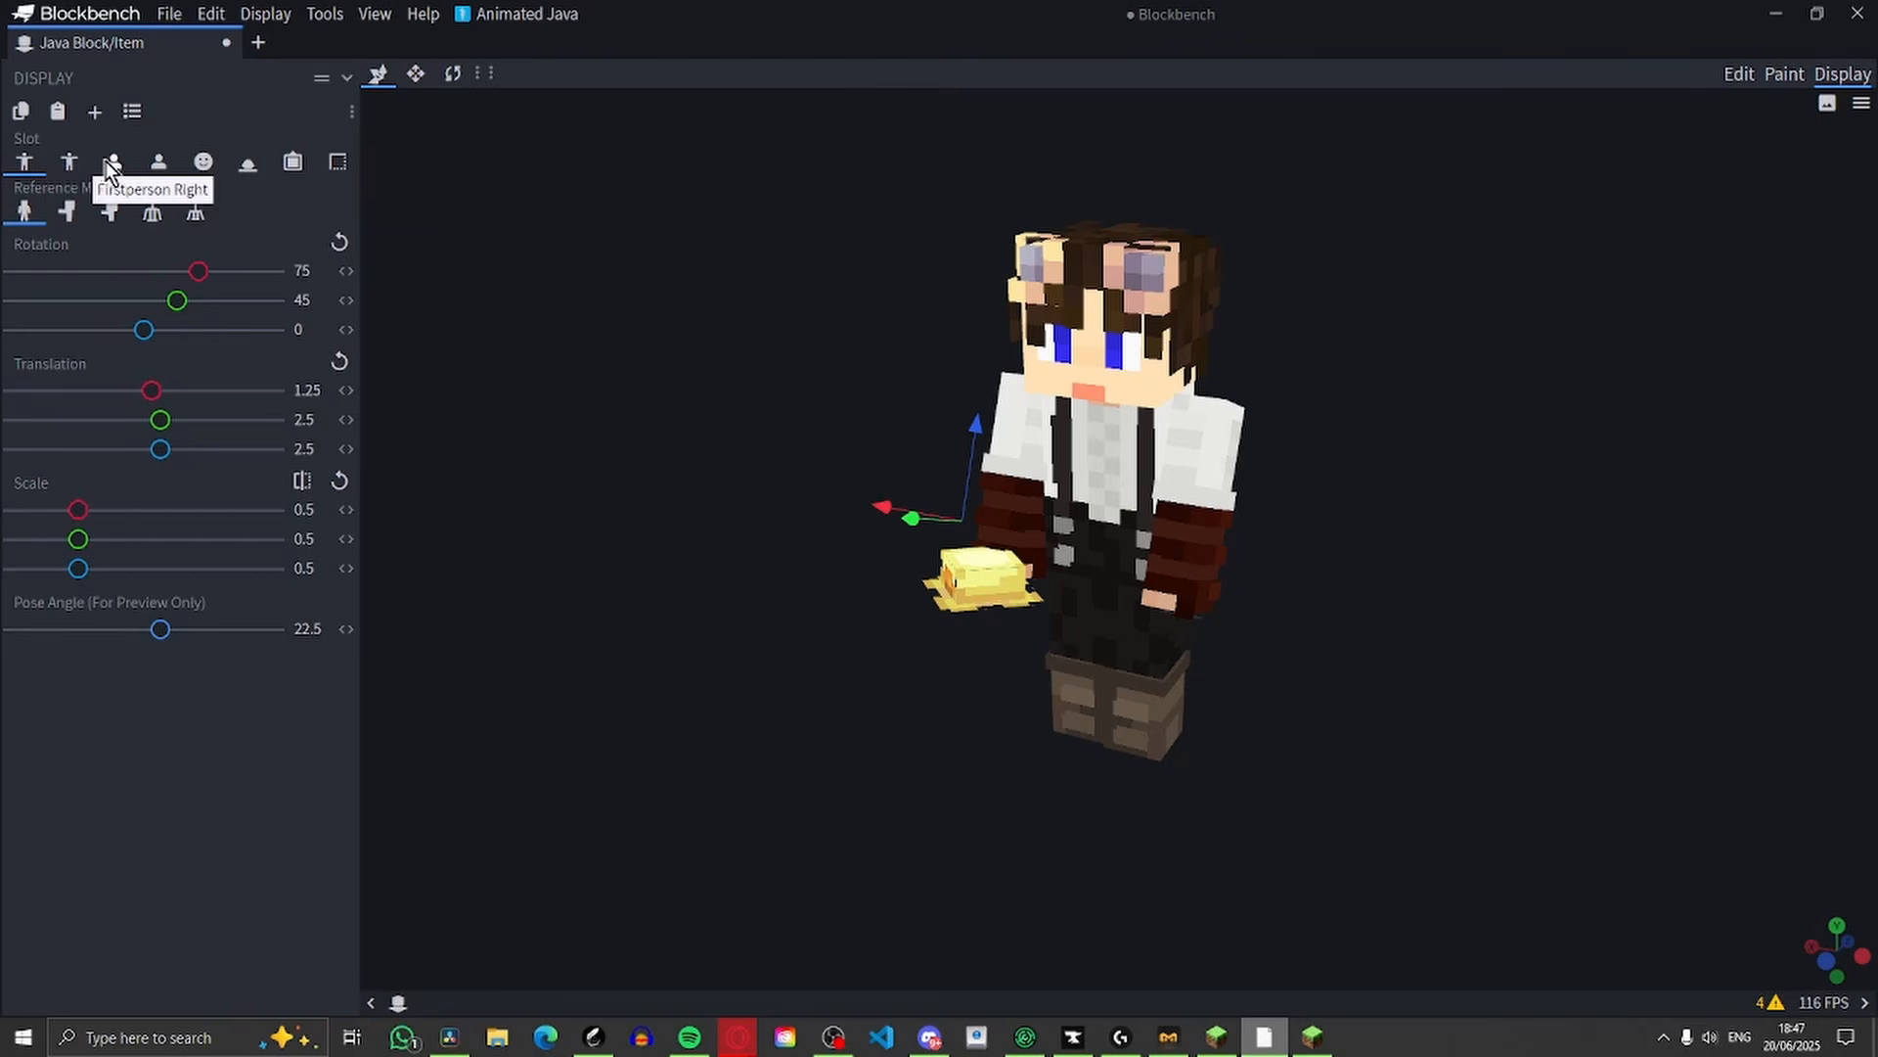
Set the left third-person slot's rotation to -23, -90, 180 and its translation to -7.75, -12.25, 11.75
{"action": "left_click", "coordinate": [64, 166]}
{"action": "left_click_drag", "start_coordinate": [1528, 643], "coordinate": [1698, 525]}
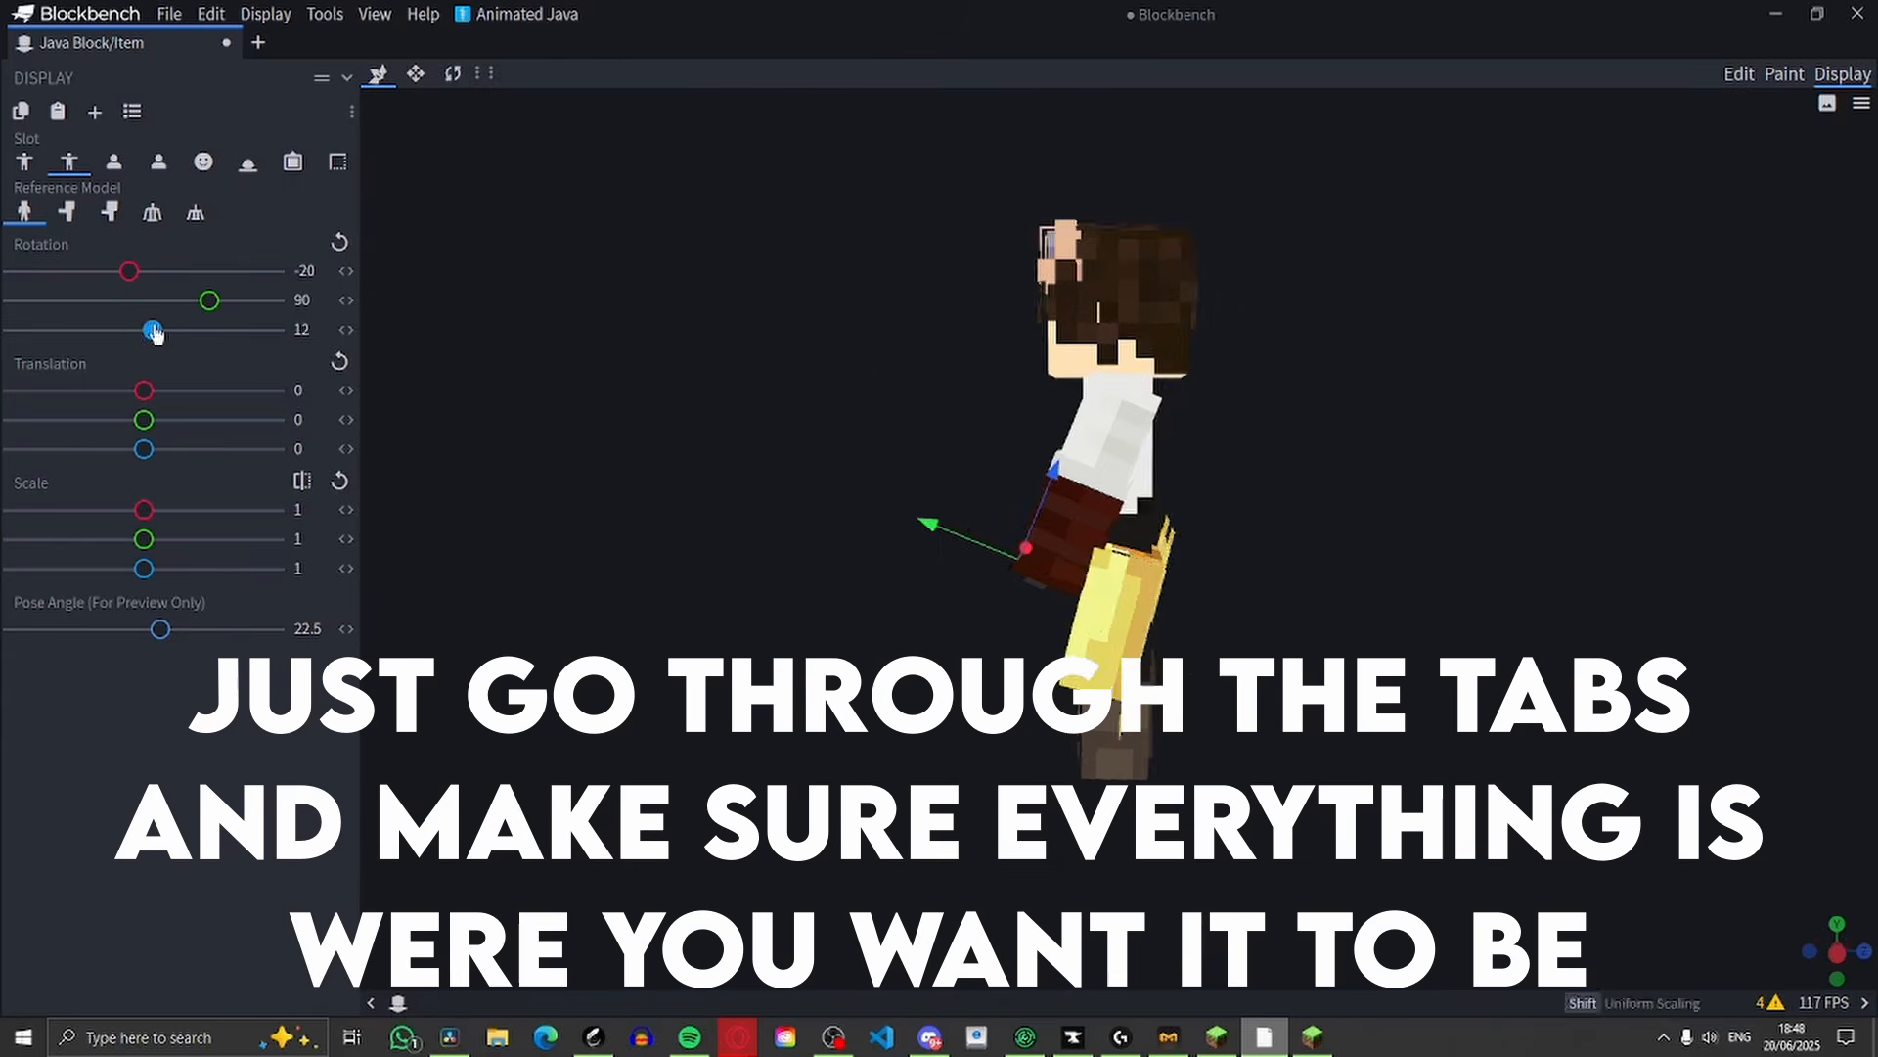
{"action": "left_click_drag", "start_coordinate": [1242, 548], "coordinate": [1177, 502]}
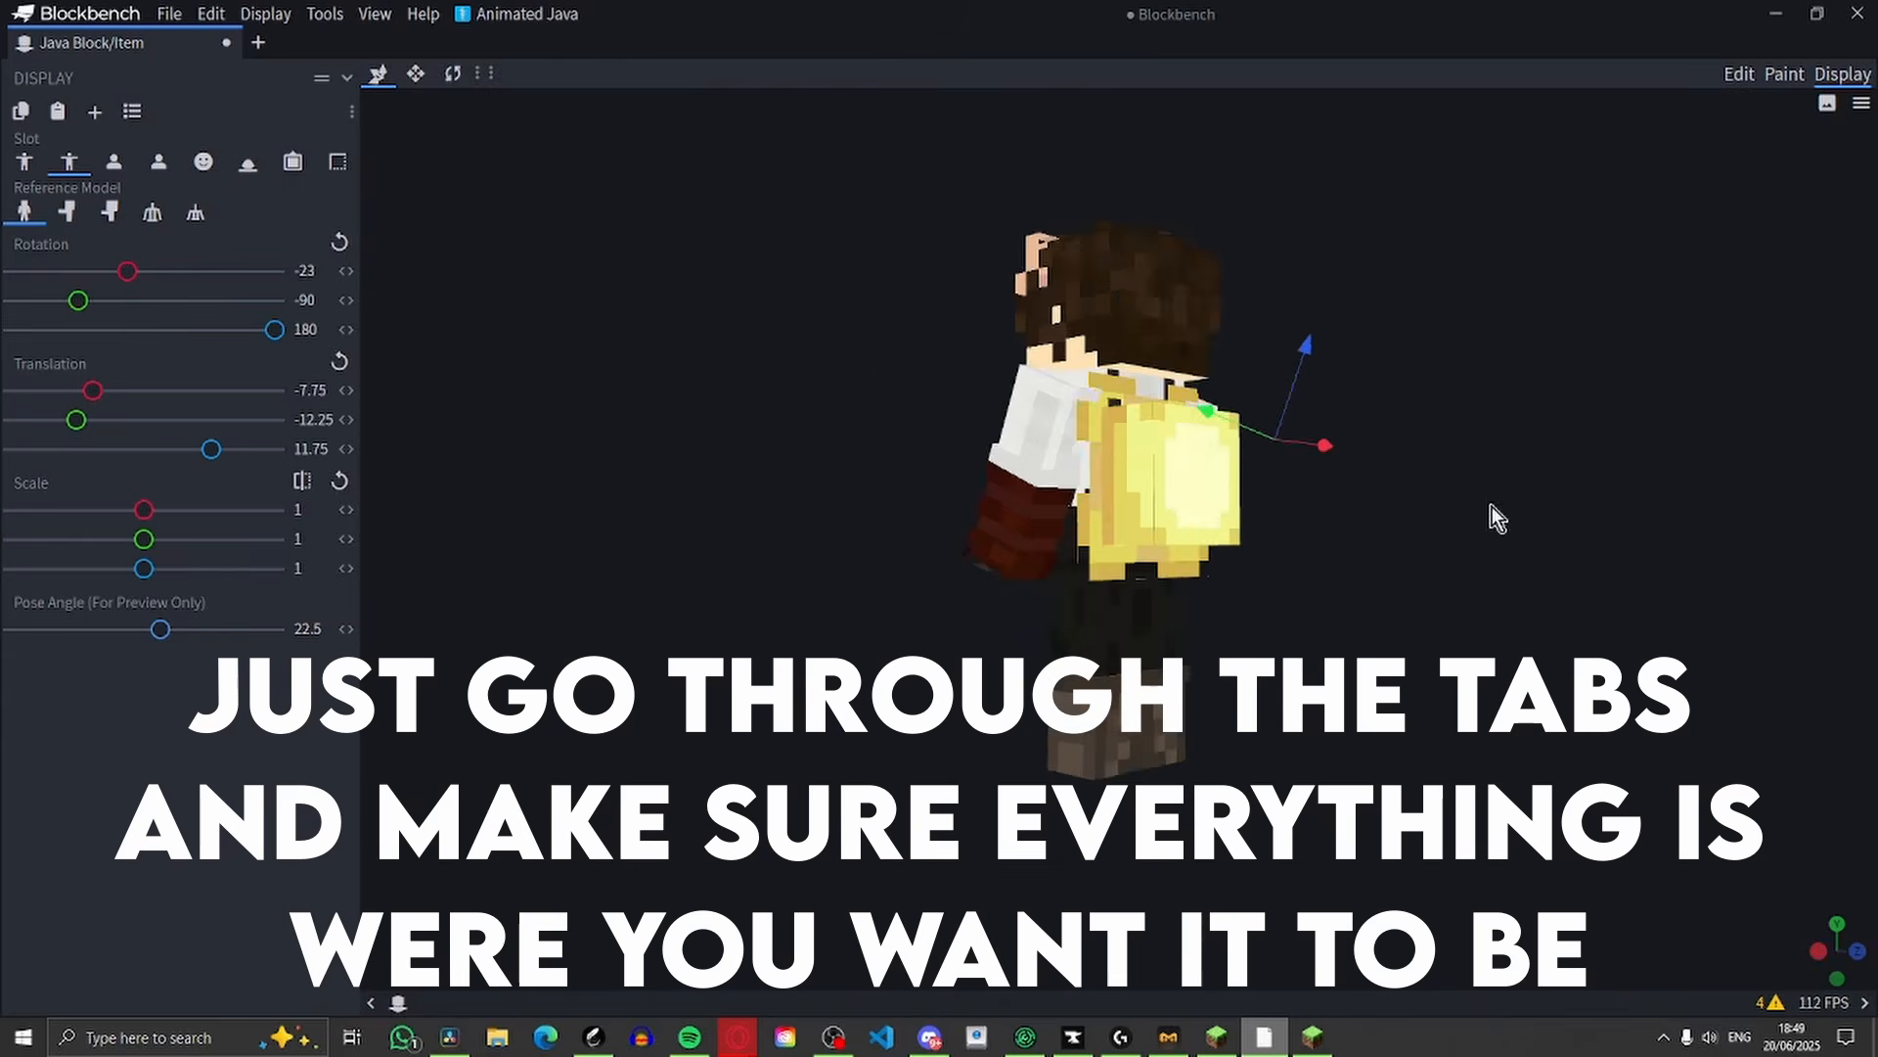
Fit the hat on the player's head with scale 2 and translation 4, 15.75, -3.75 in the head slot
{"action": "left_click", "coordinate": [113, 161]}
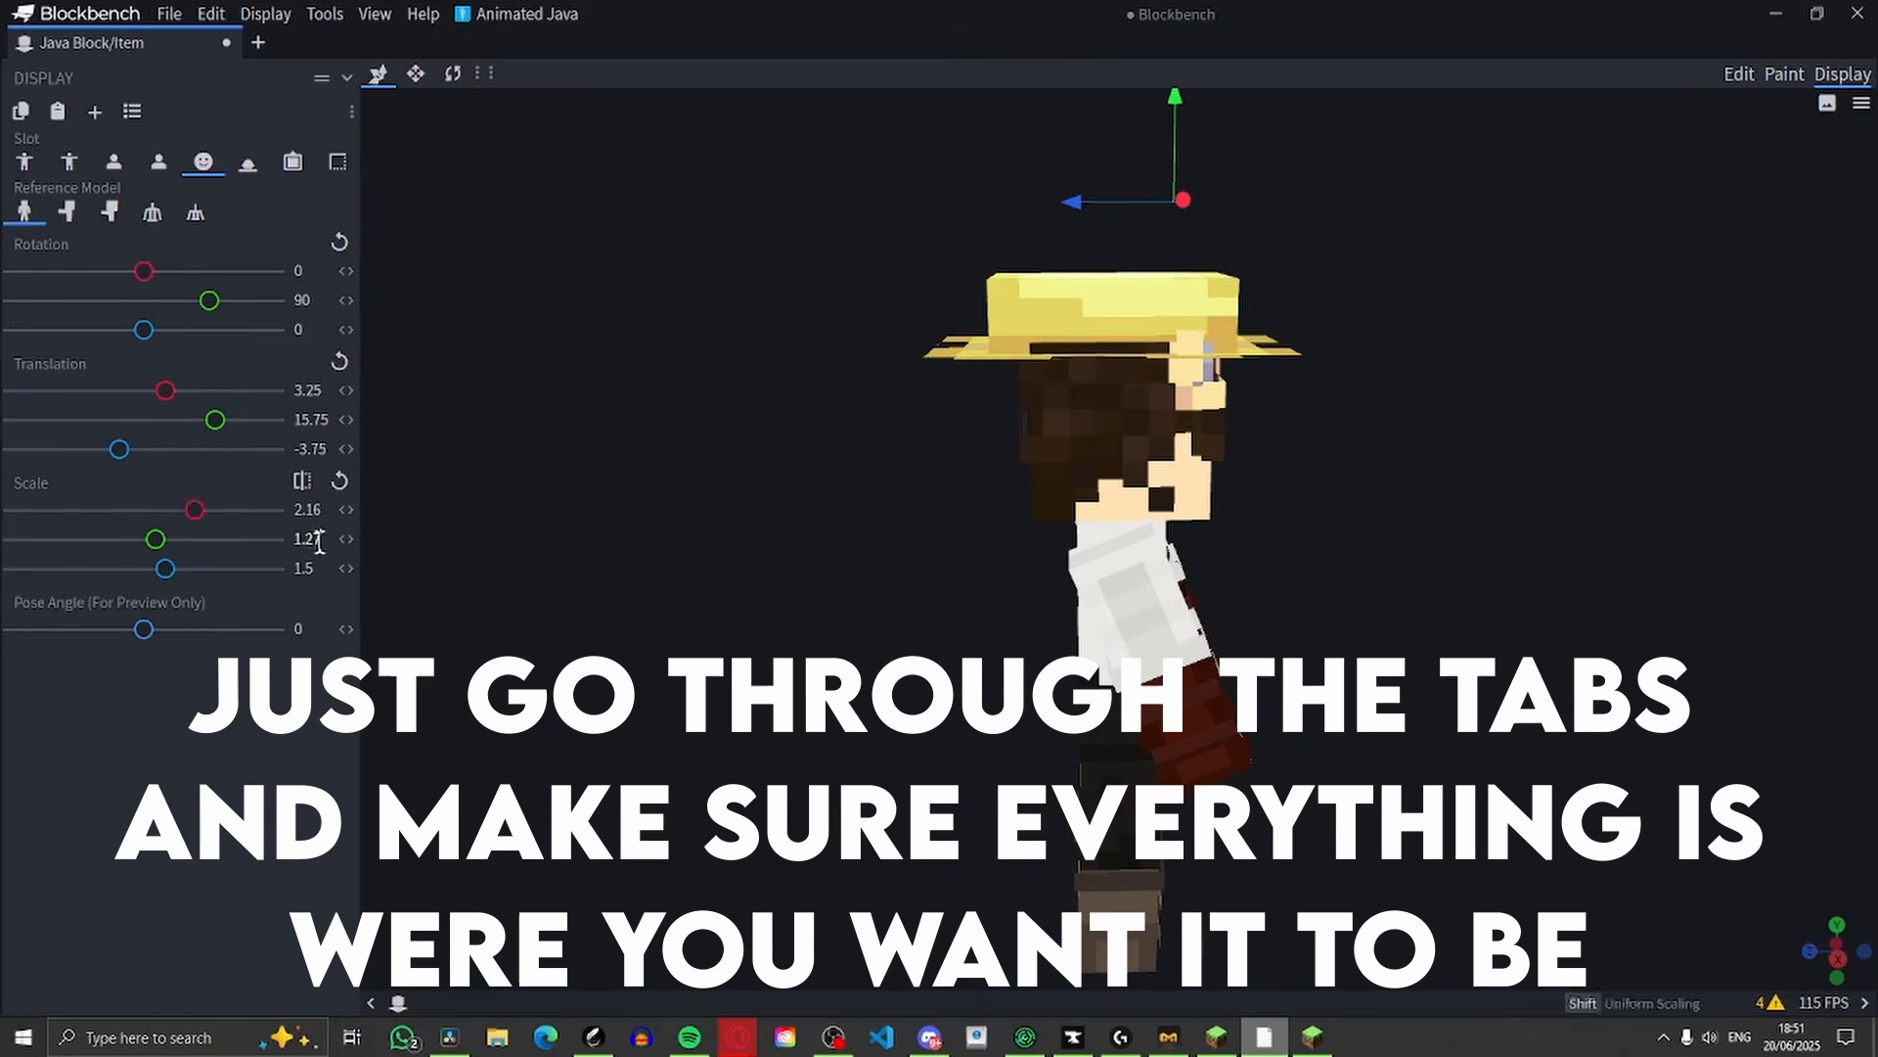
{"action": "left_click", "coordinate": [319, 541]}
{"action": "type", "text": "2"}
{"action": "left_click_drag", "start_coordinate": [1682, 342], "coordinate": [1481, 385]}
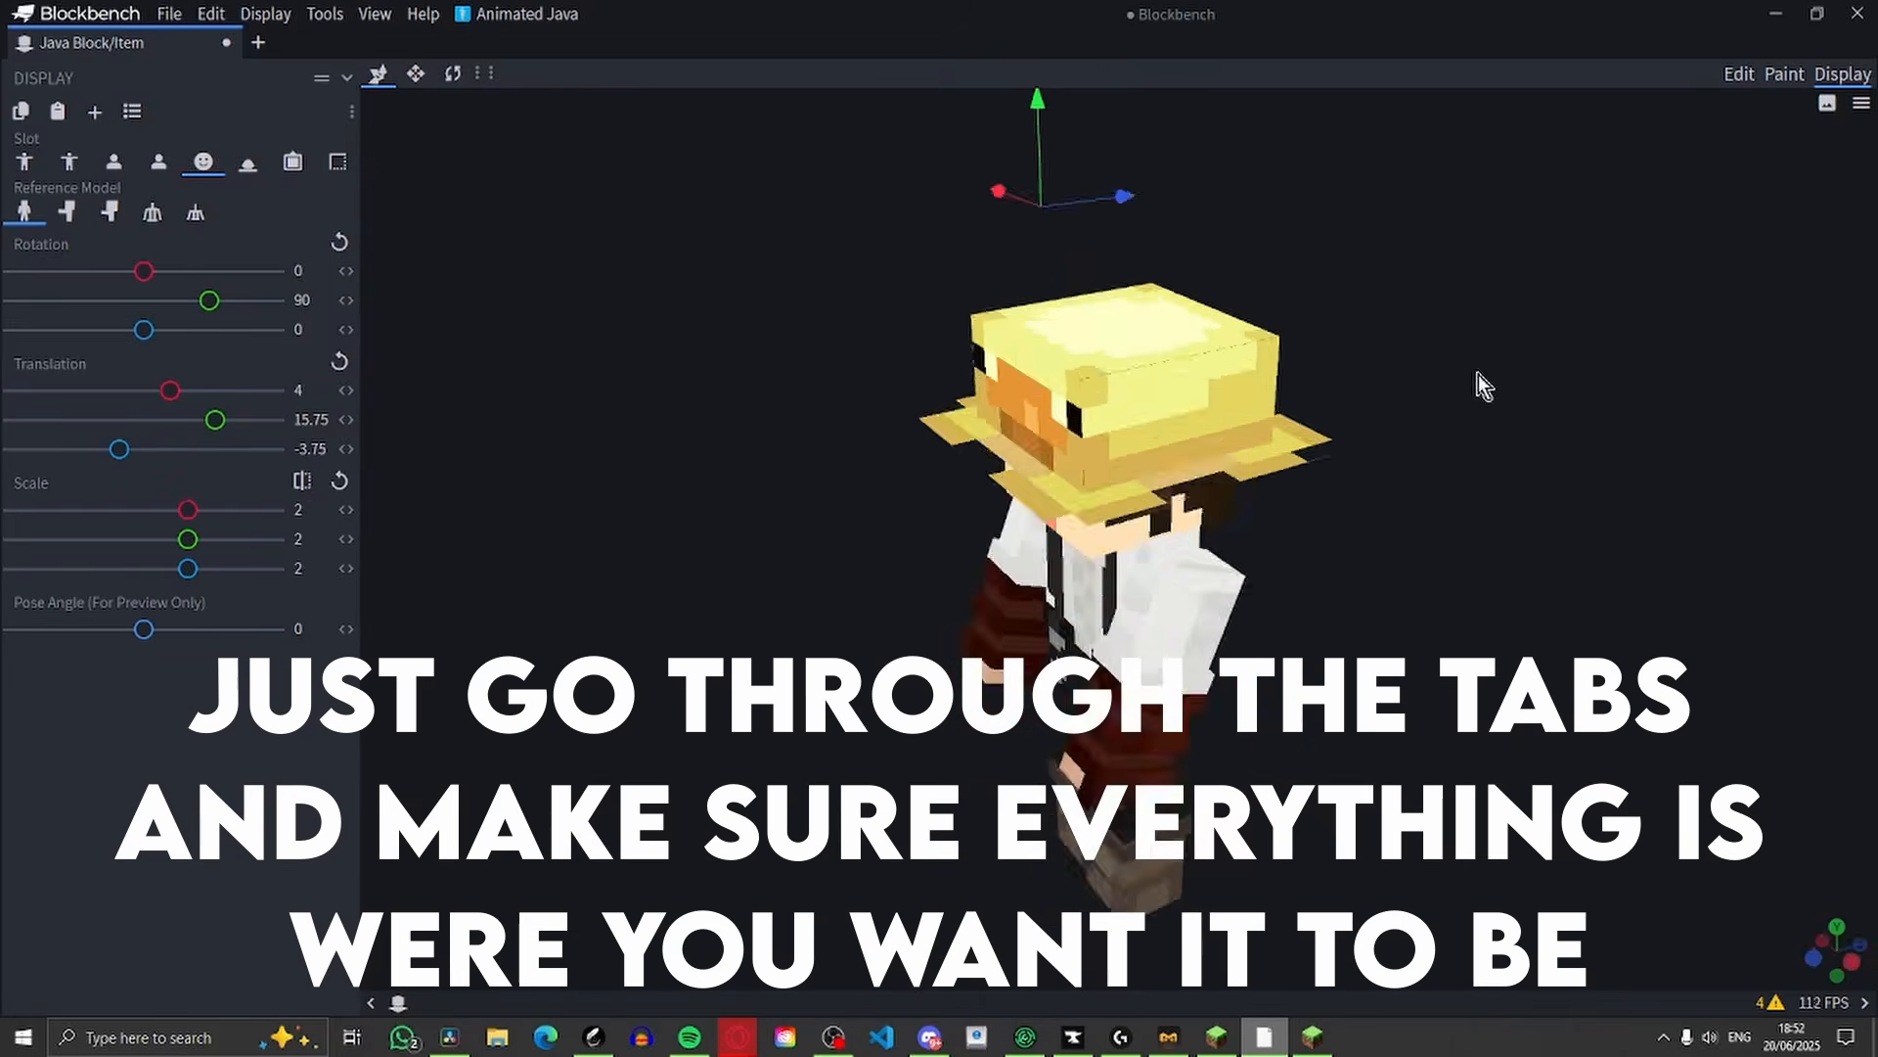
Go through the ground and item frame slots and apply the Default Item preset to the GUI slot
{"action": "left_click", "coordinate": [248, 162]}
{"action": "left_click", "coordinate": [292, 162]}
{"action": "left_click", "coordinate": [338, 162]}
{"action": "left_click", "coordinate": [132, 111]}
{"action": "left_click", "coordinate": [186, 174]}
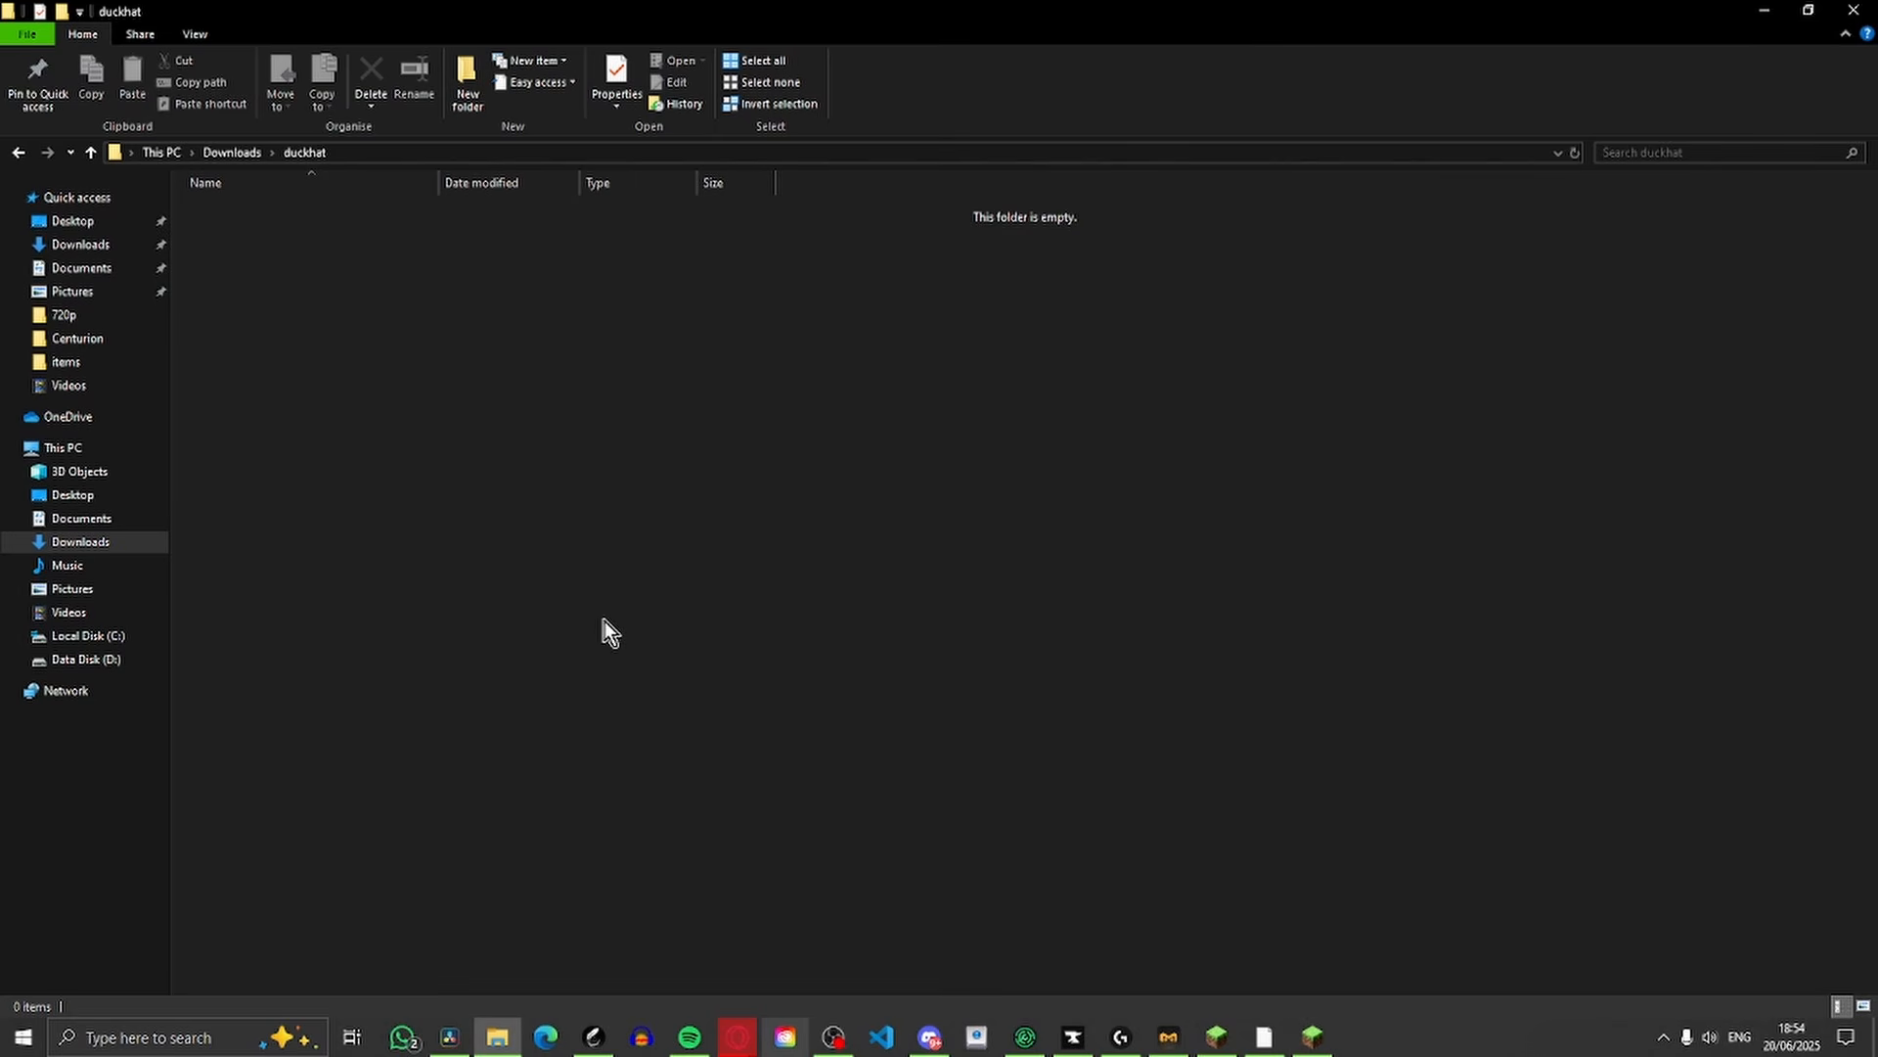
Create a folder named assets inside the duckhat folder in File Explorer
{"action": "right_click", "coordinate": [636, 480]}
{"action": "mouse_move", "coordinate": [754, 717]}
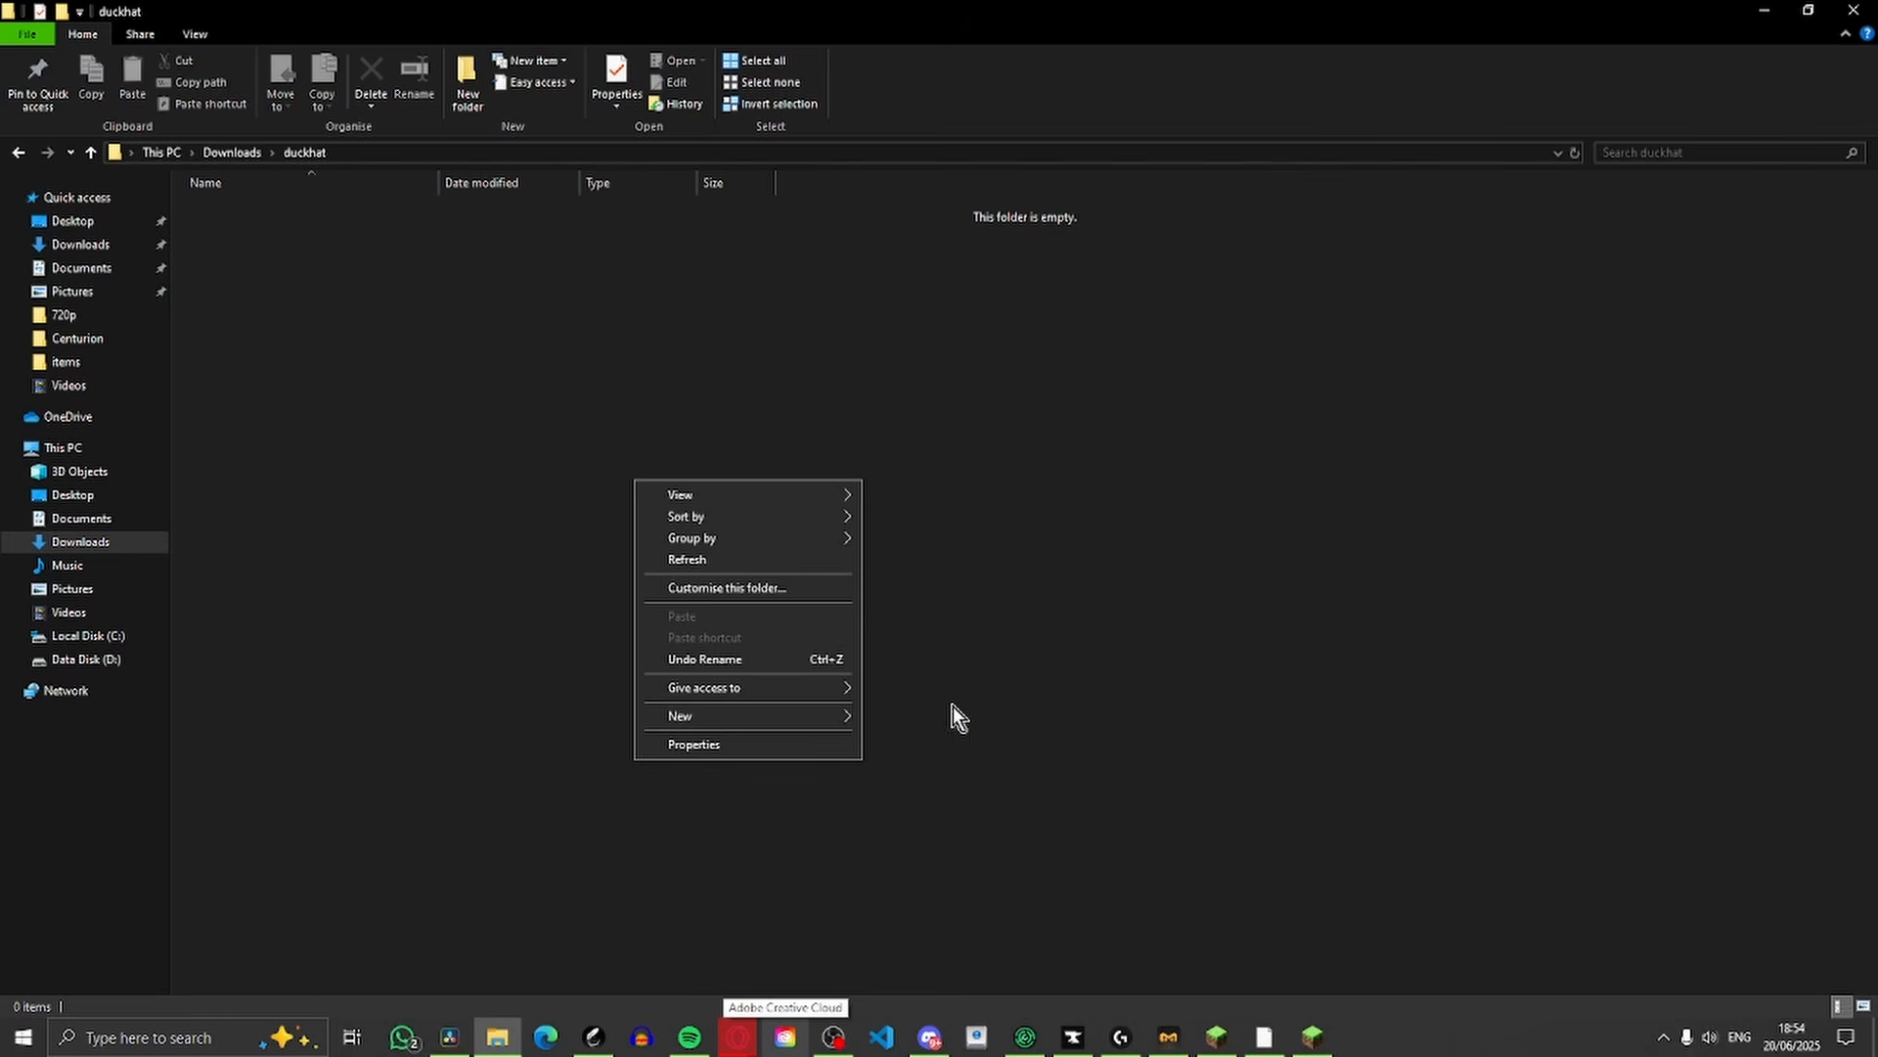
{"action": "left_click", "coordinate": [1023, 729]}
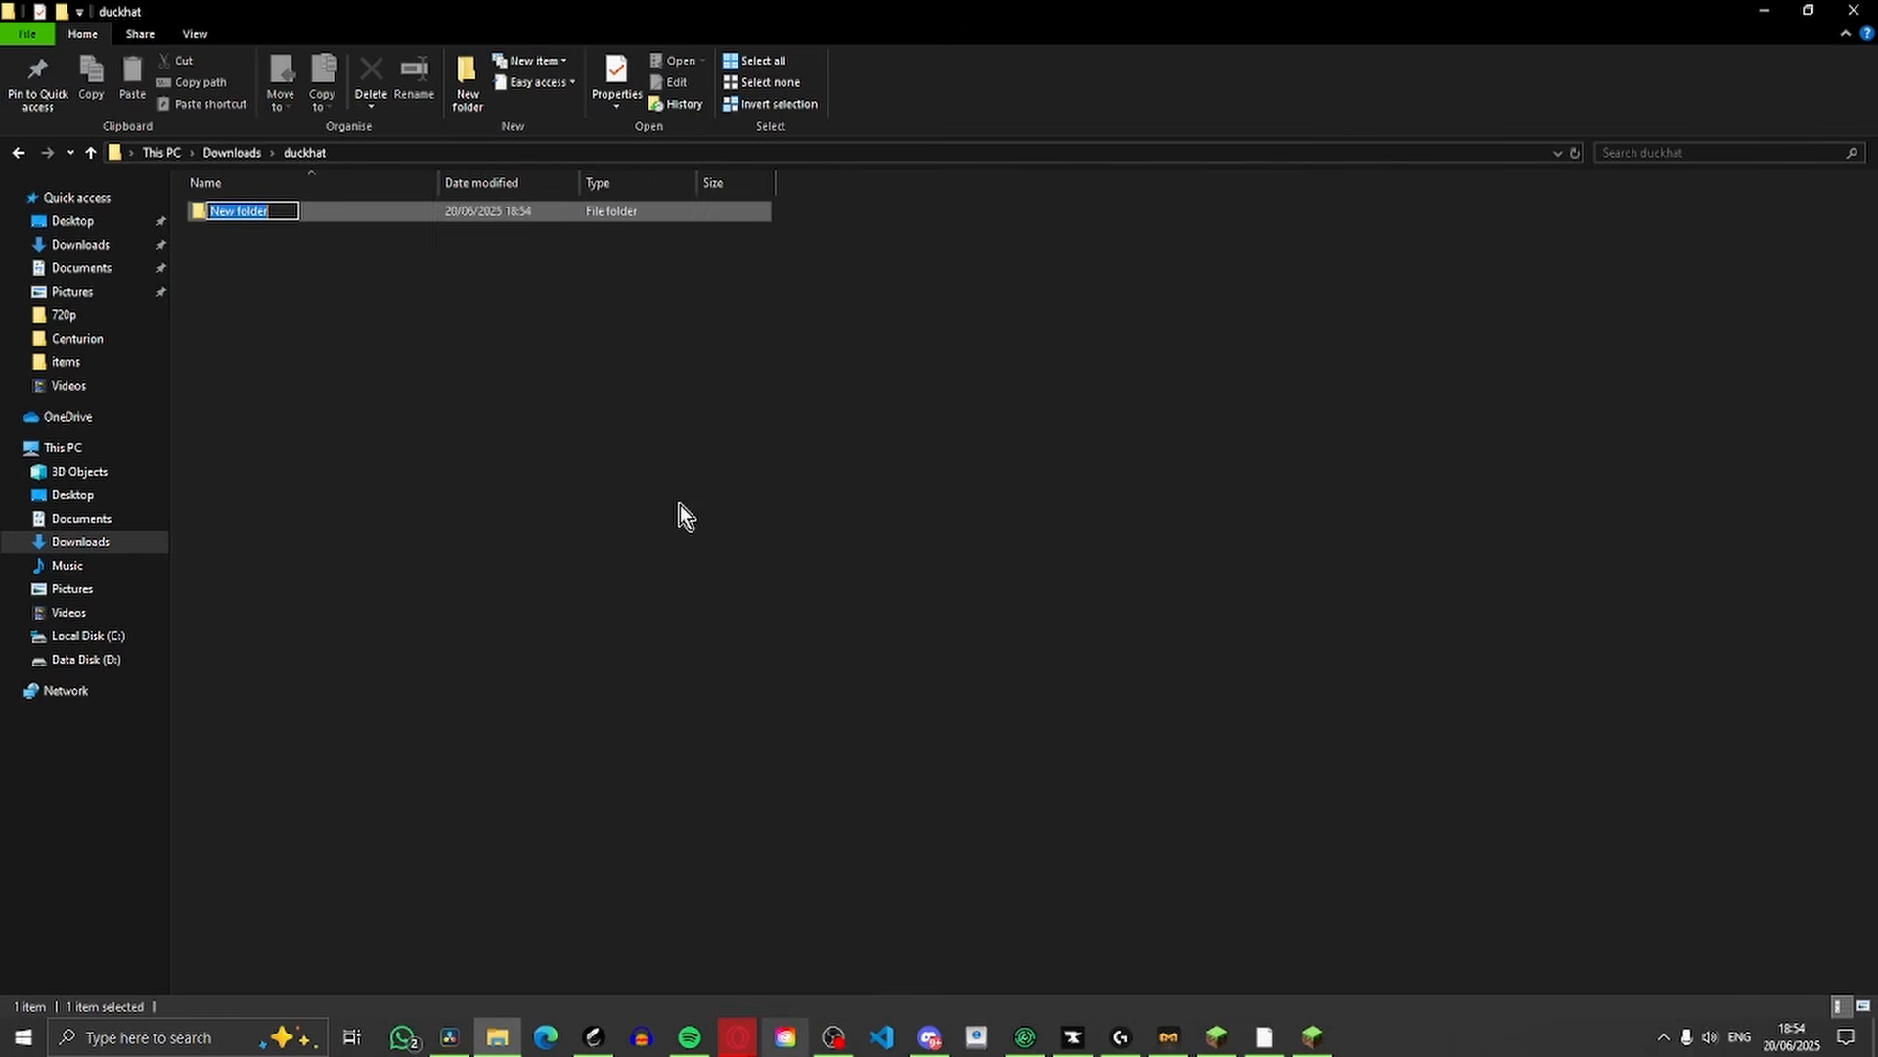
{"action": "key", "text": "BackSpace"}
{"action": "type", "text": "a"}
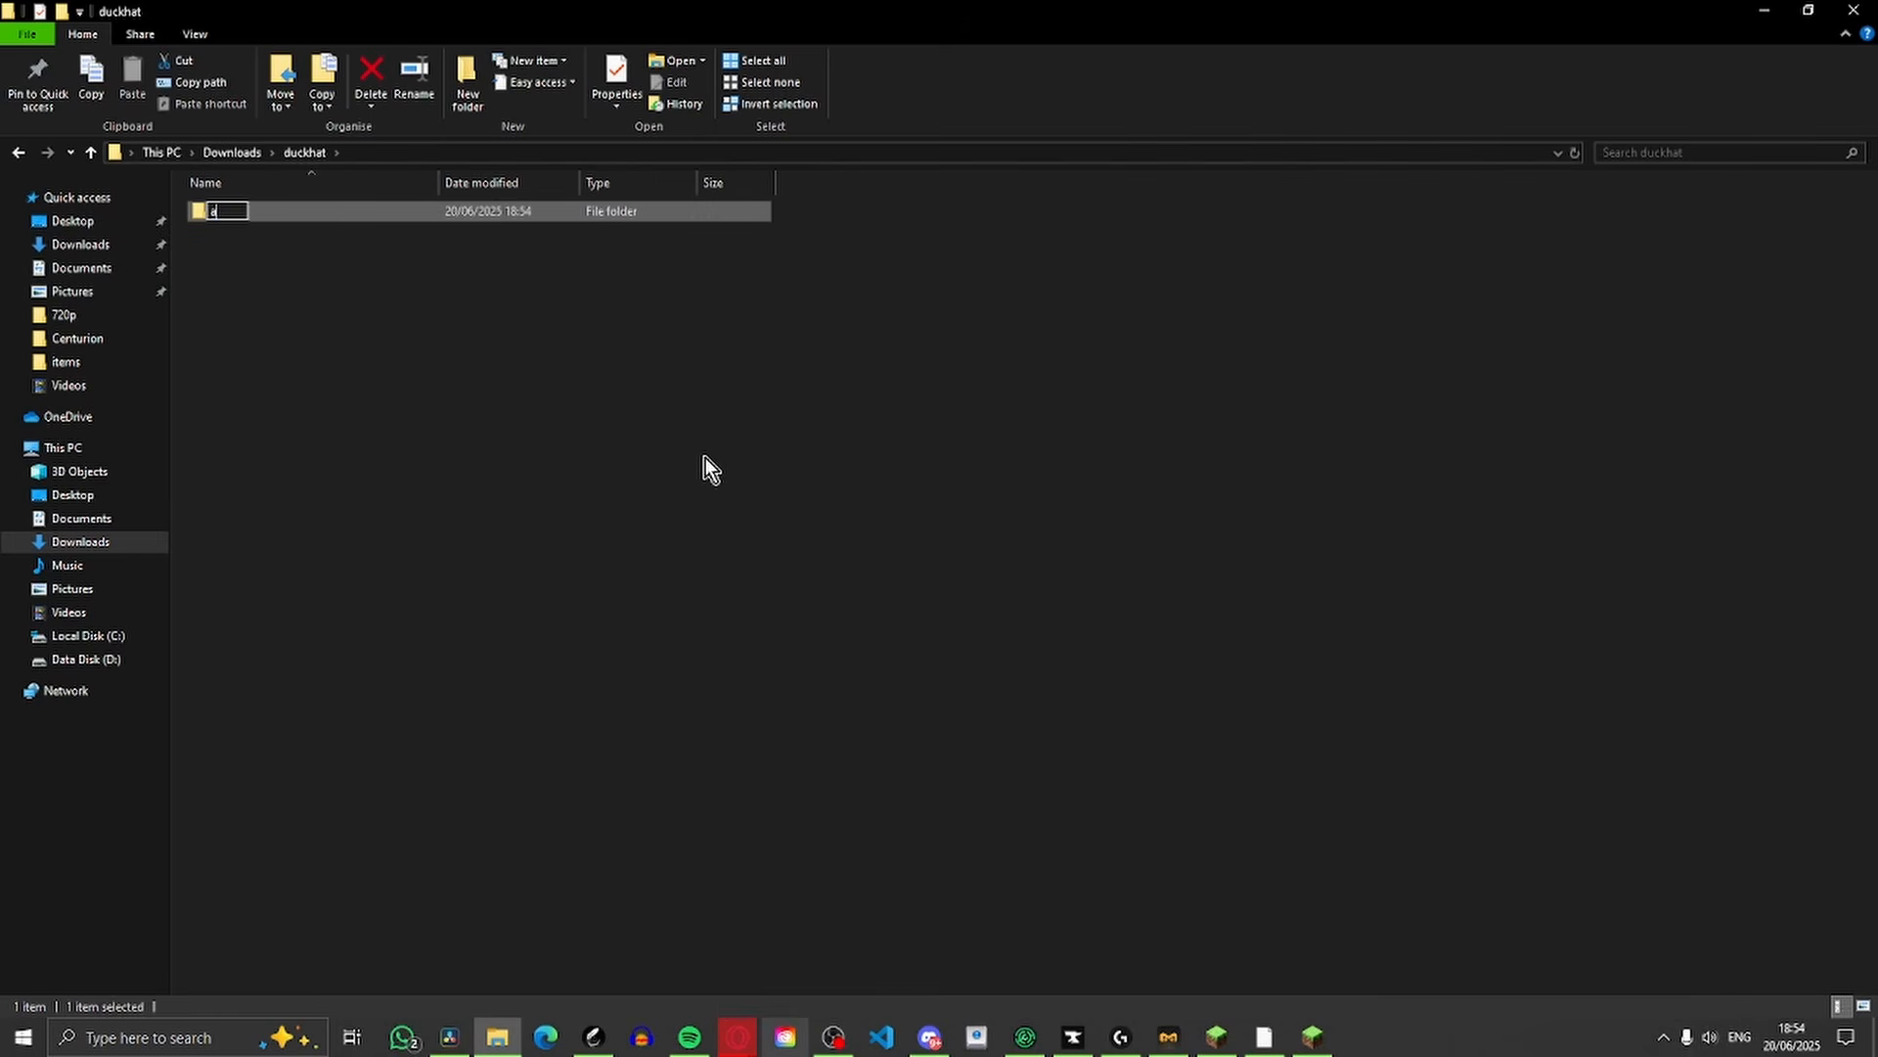
{"action": "type", "text": "ssets"}
{"action": "key", "text": "Return"}
Create a new text document beside the assets folder and rename it pack.mcmeta, accepting the extension change
{"action": "right_click", "coordinate": [489, 387]}
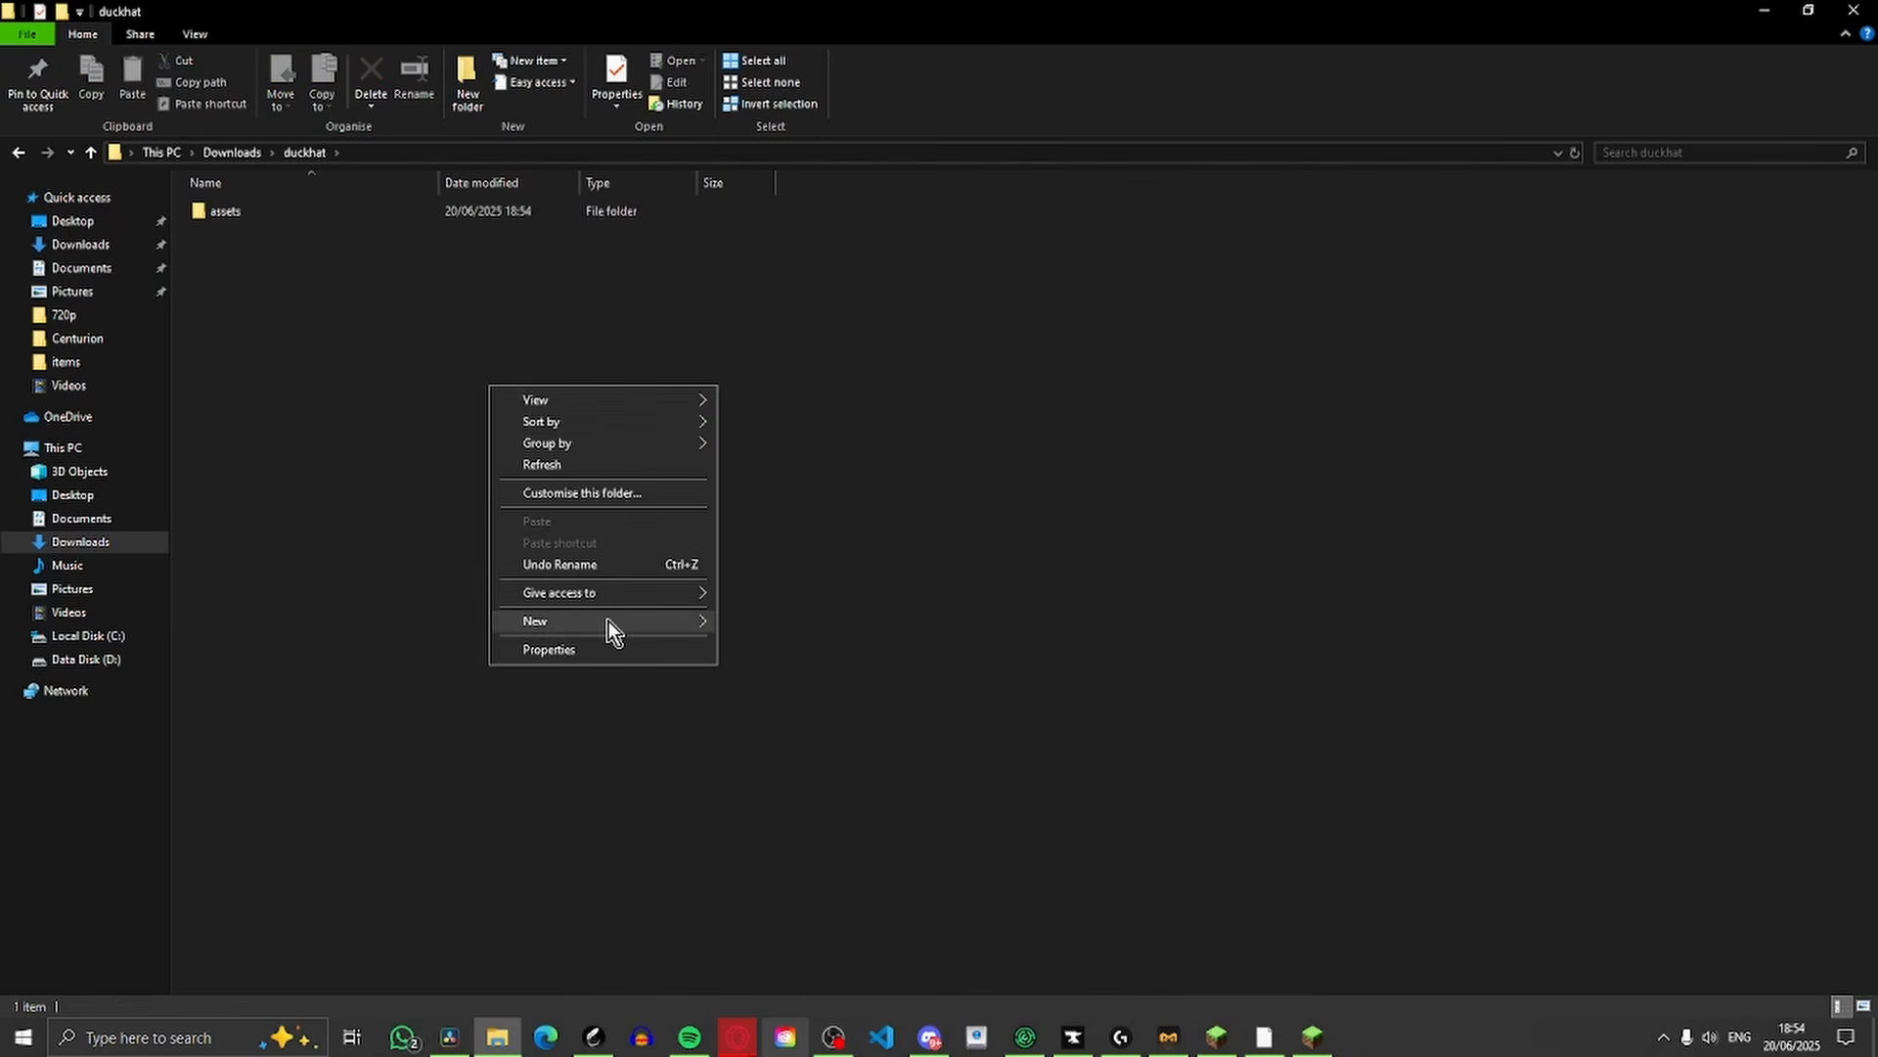
{"action": "mouse_move", "coordinate": [618, 620]}
{"action": "left_click", "coordinate": [786, 693]}
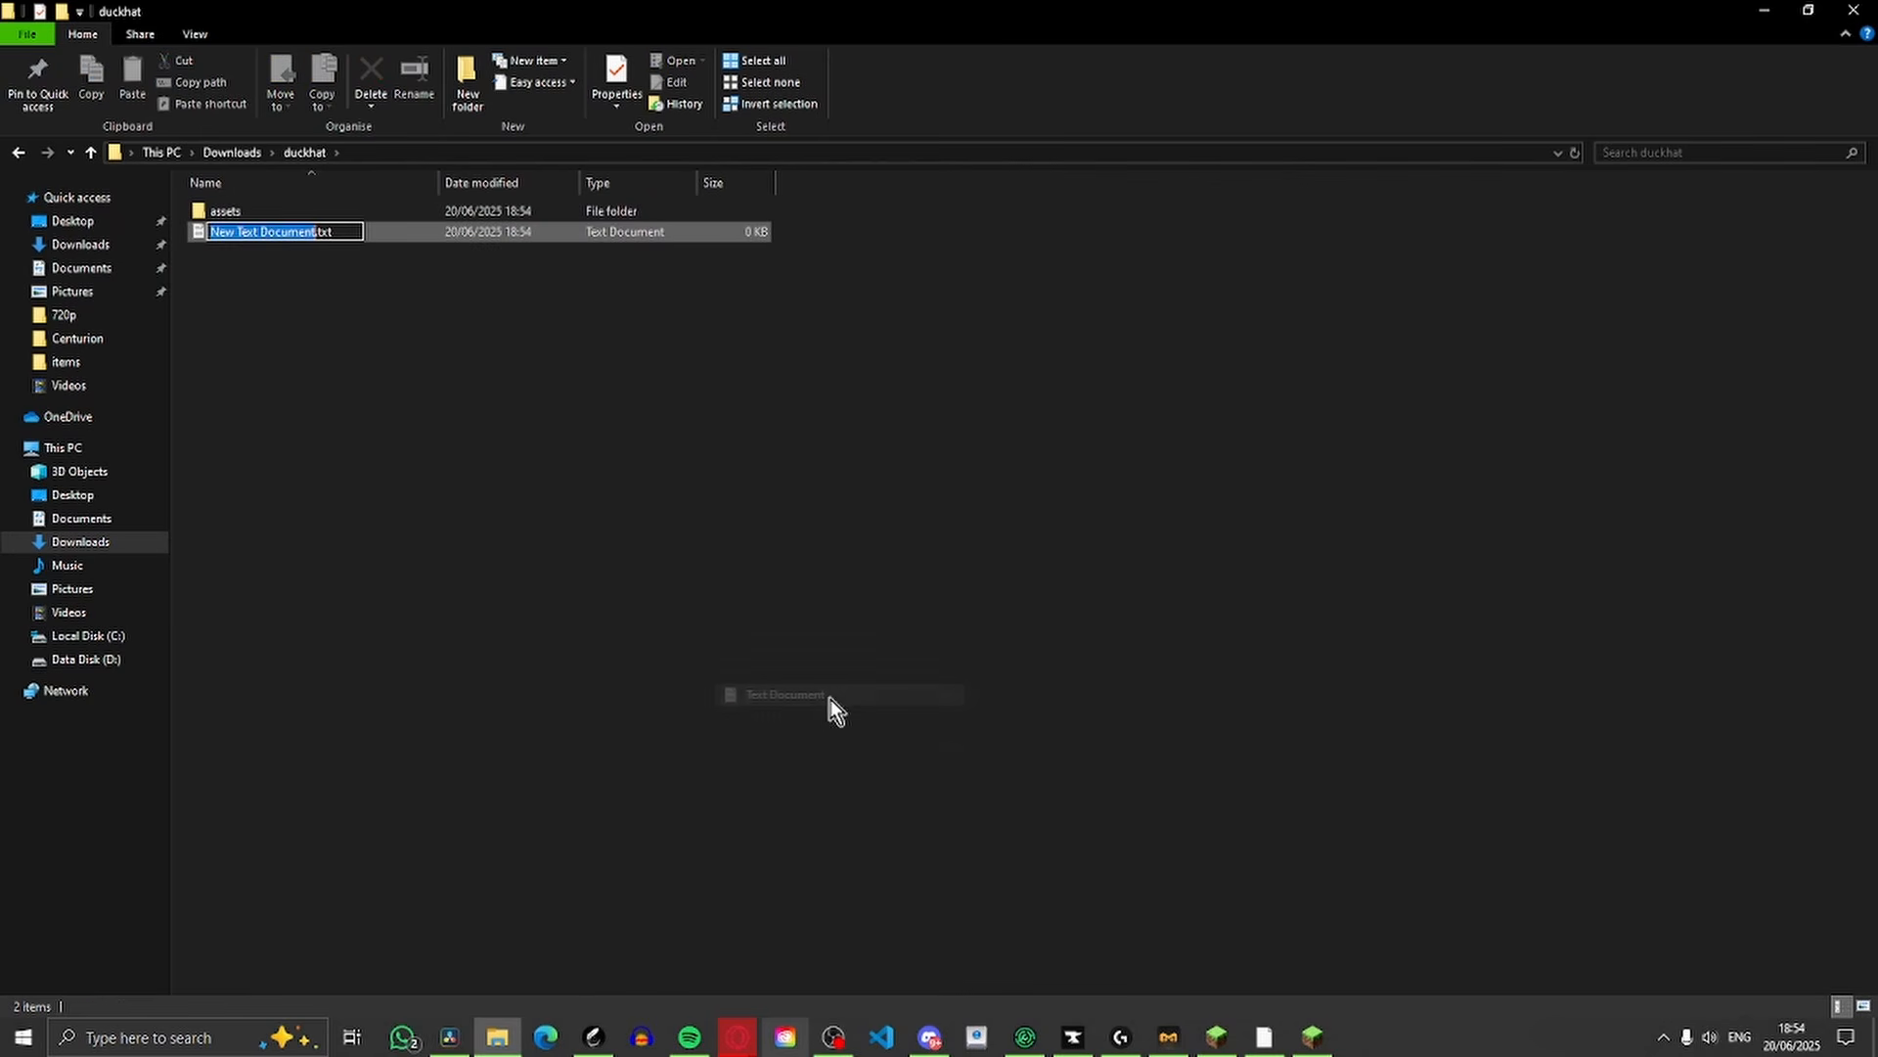
{"action": "type", "text": "pack"}
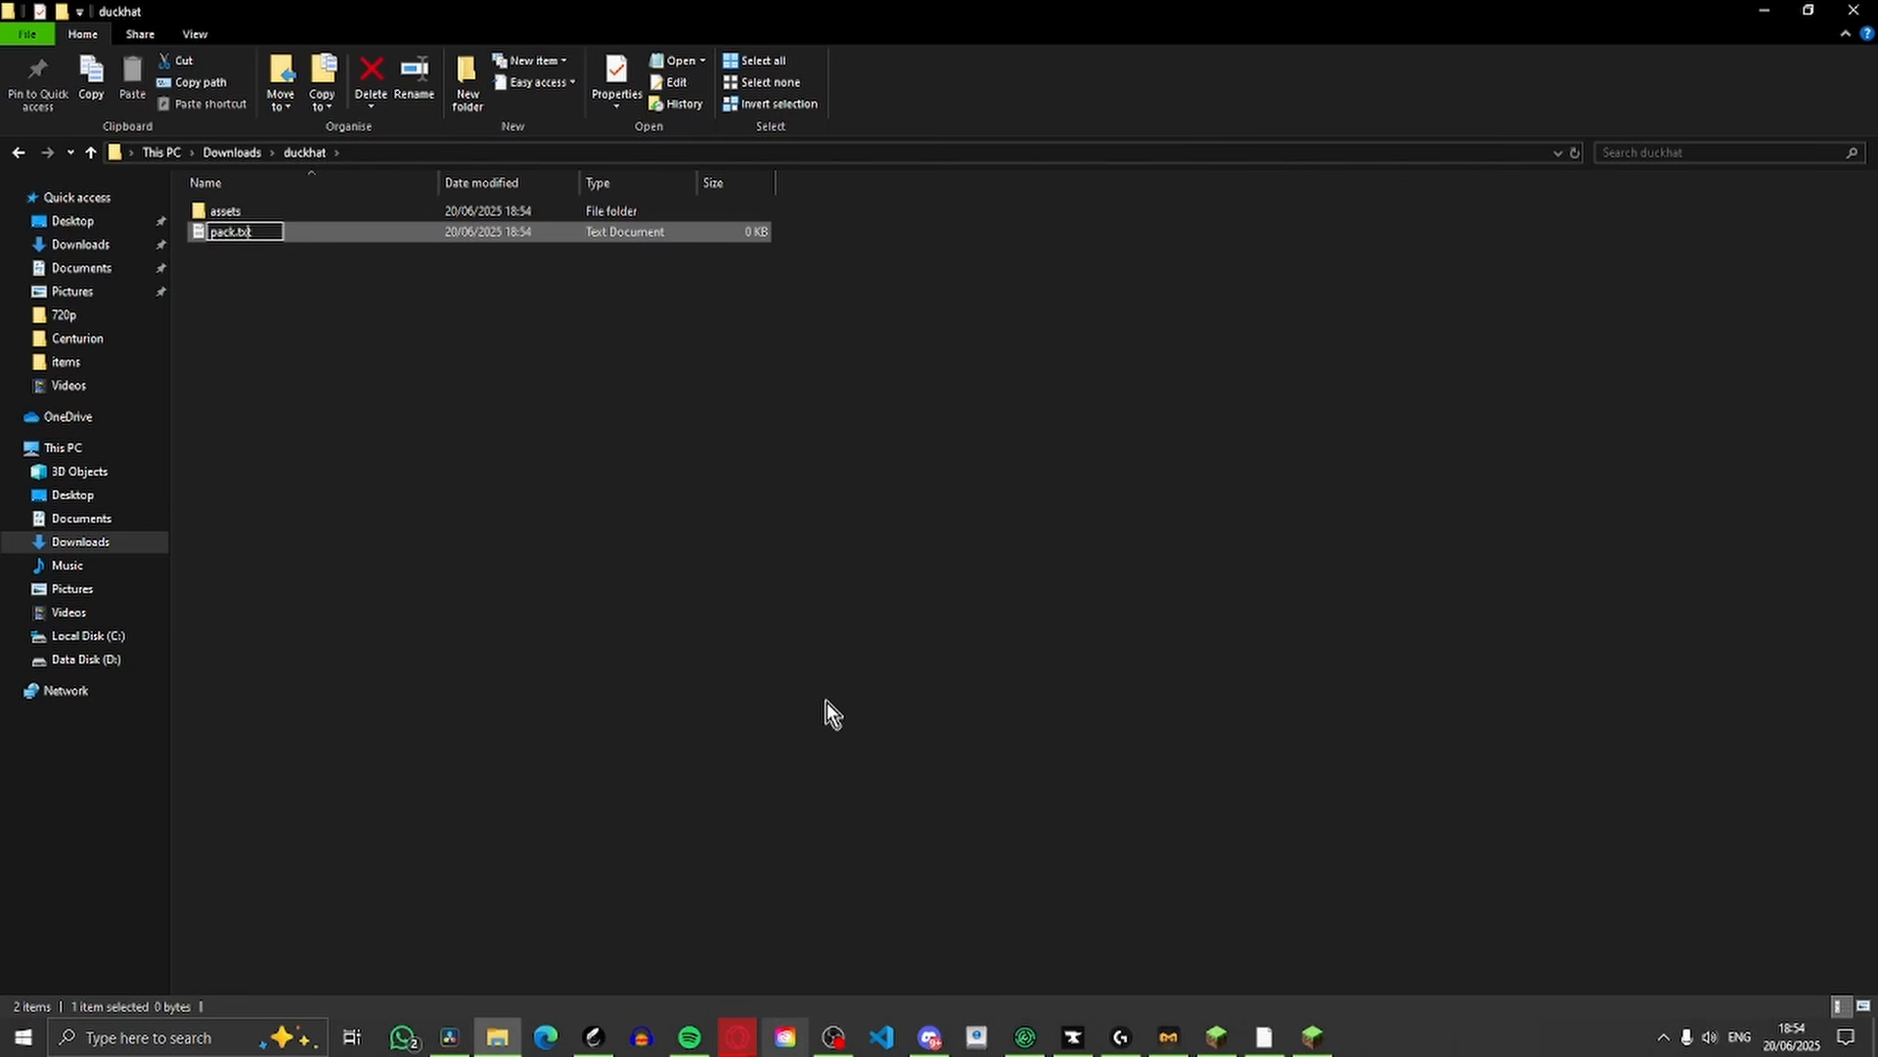
{"action": "key", "text": "BackSpace"}
{"action": "key", "text": "BackSpace"}
{"action": "key", "text": "BackSpace"}
{"action": "type", "text": "mcmeta"}
{"action": "key", "text": "Return"}
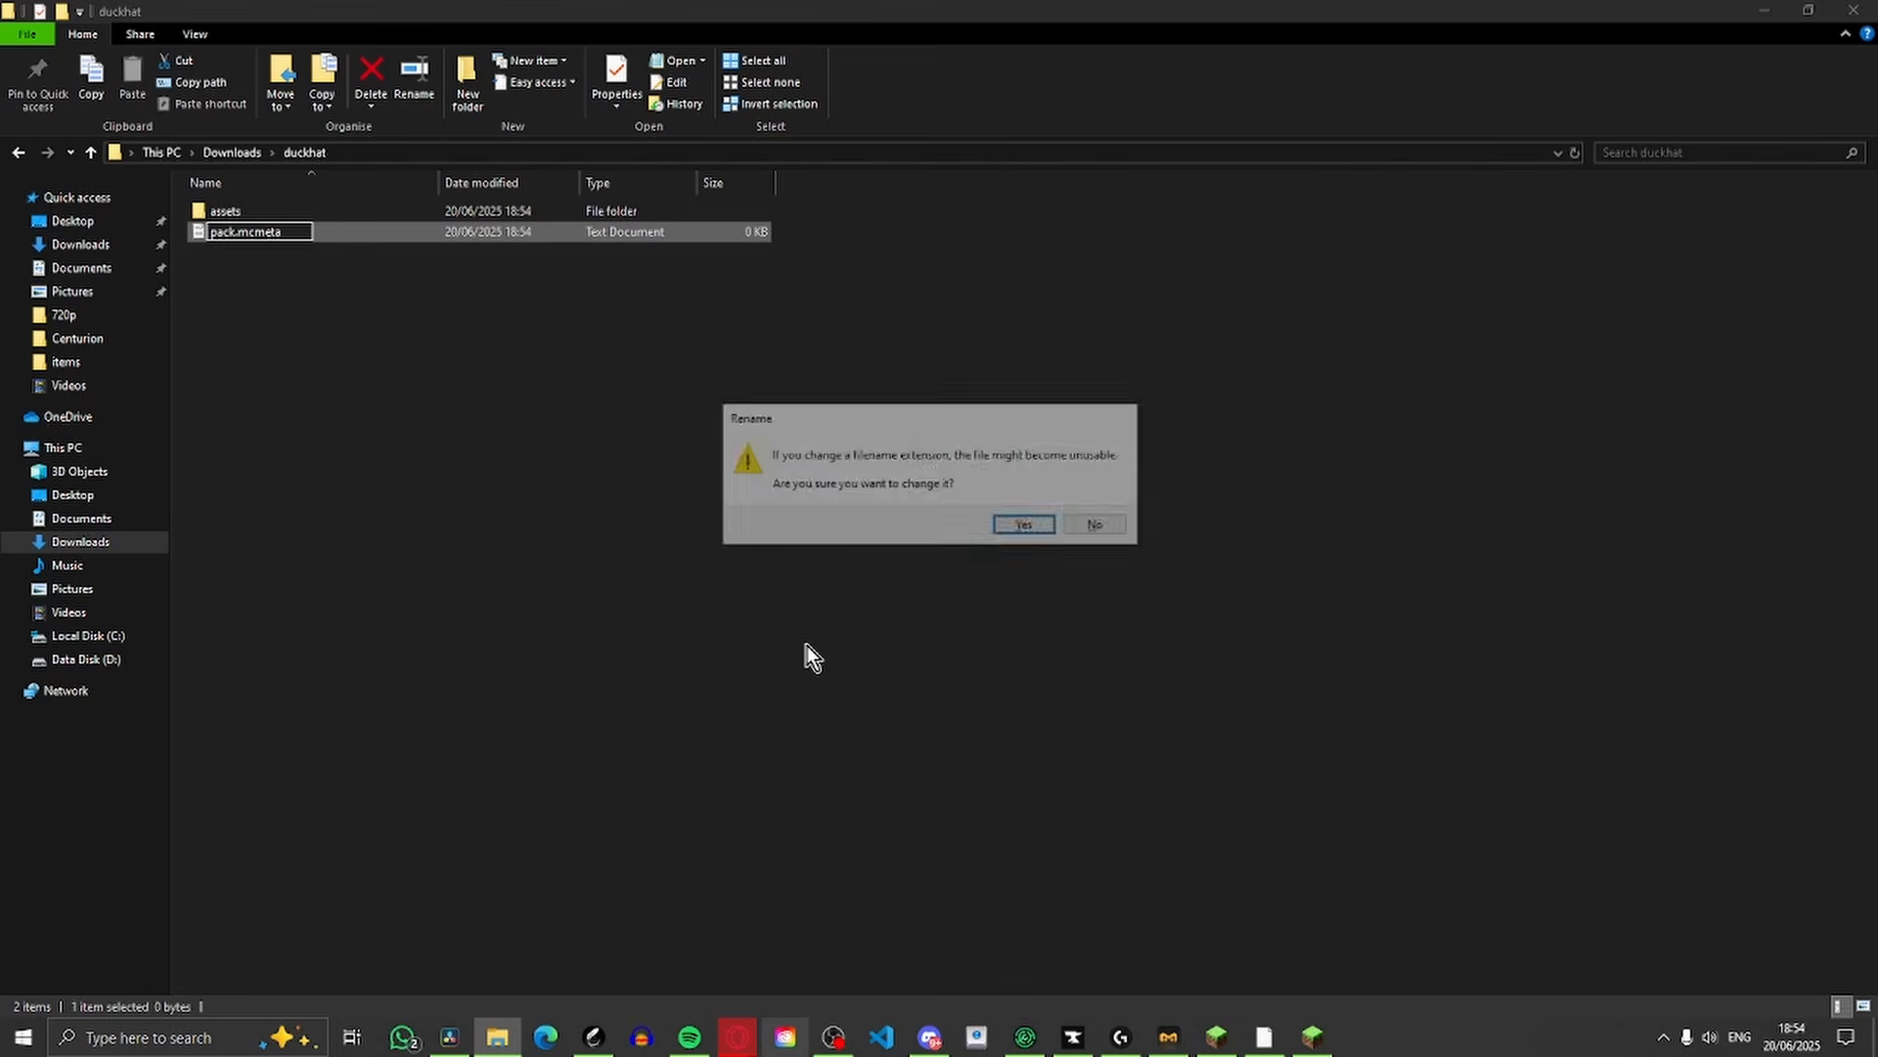
{"action": "left_click", "coordinate": [1016, 532]}
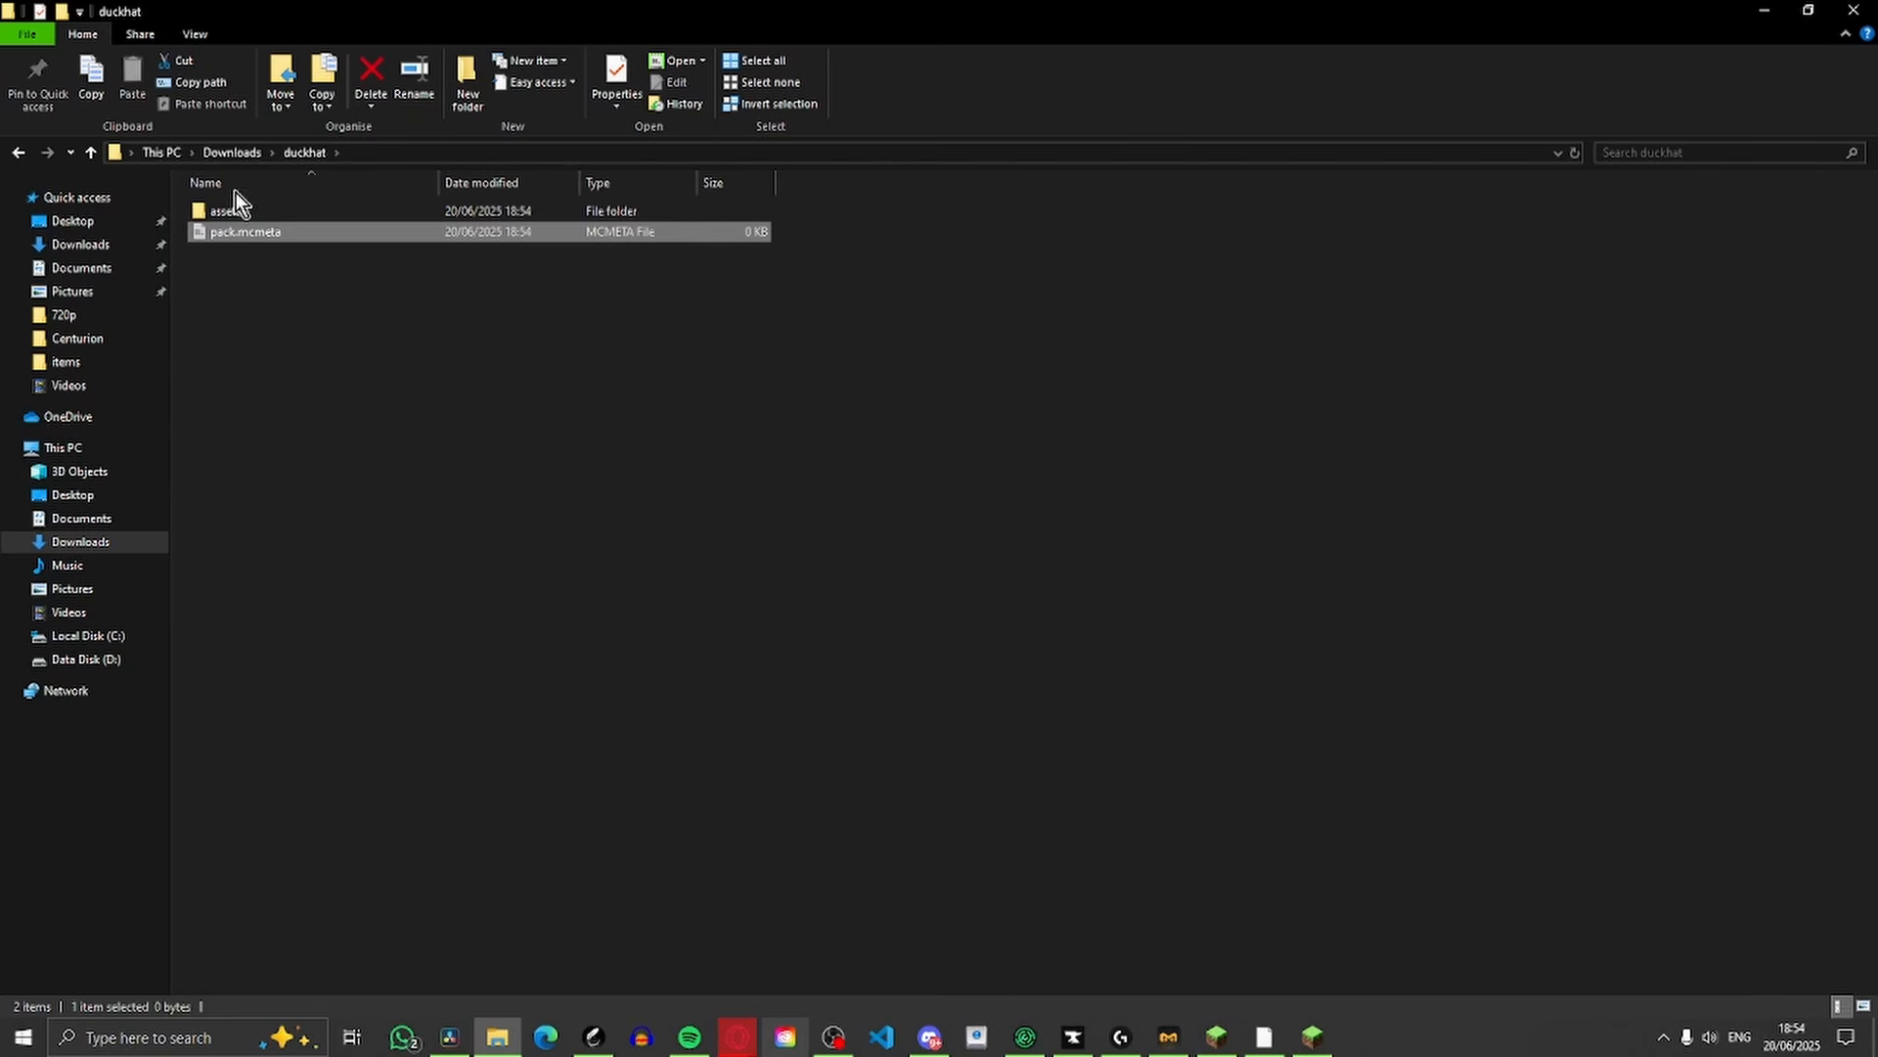
Make sure file name extensions are shown and open pack.mcmeta in the text editor
{"action": "left_click", "coordinate": [197, 36]}
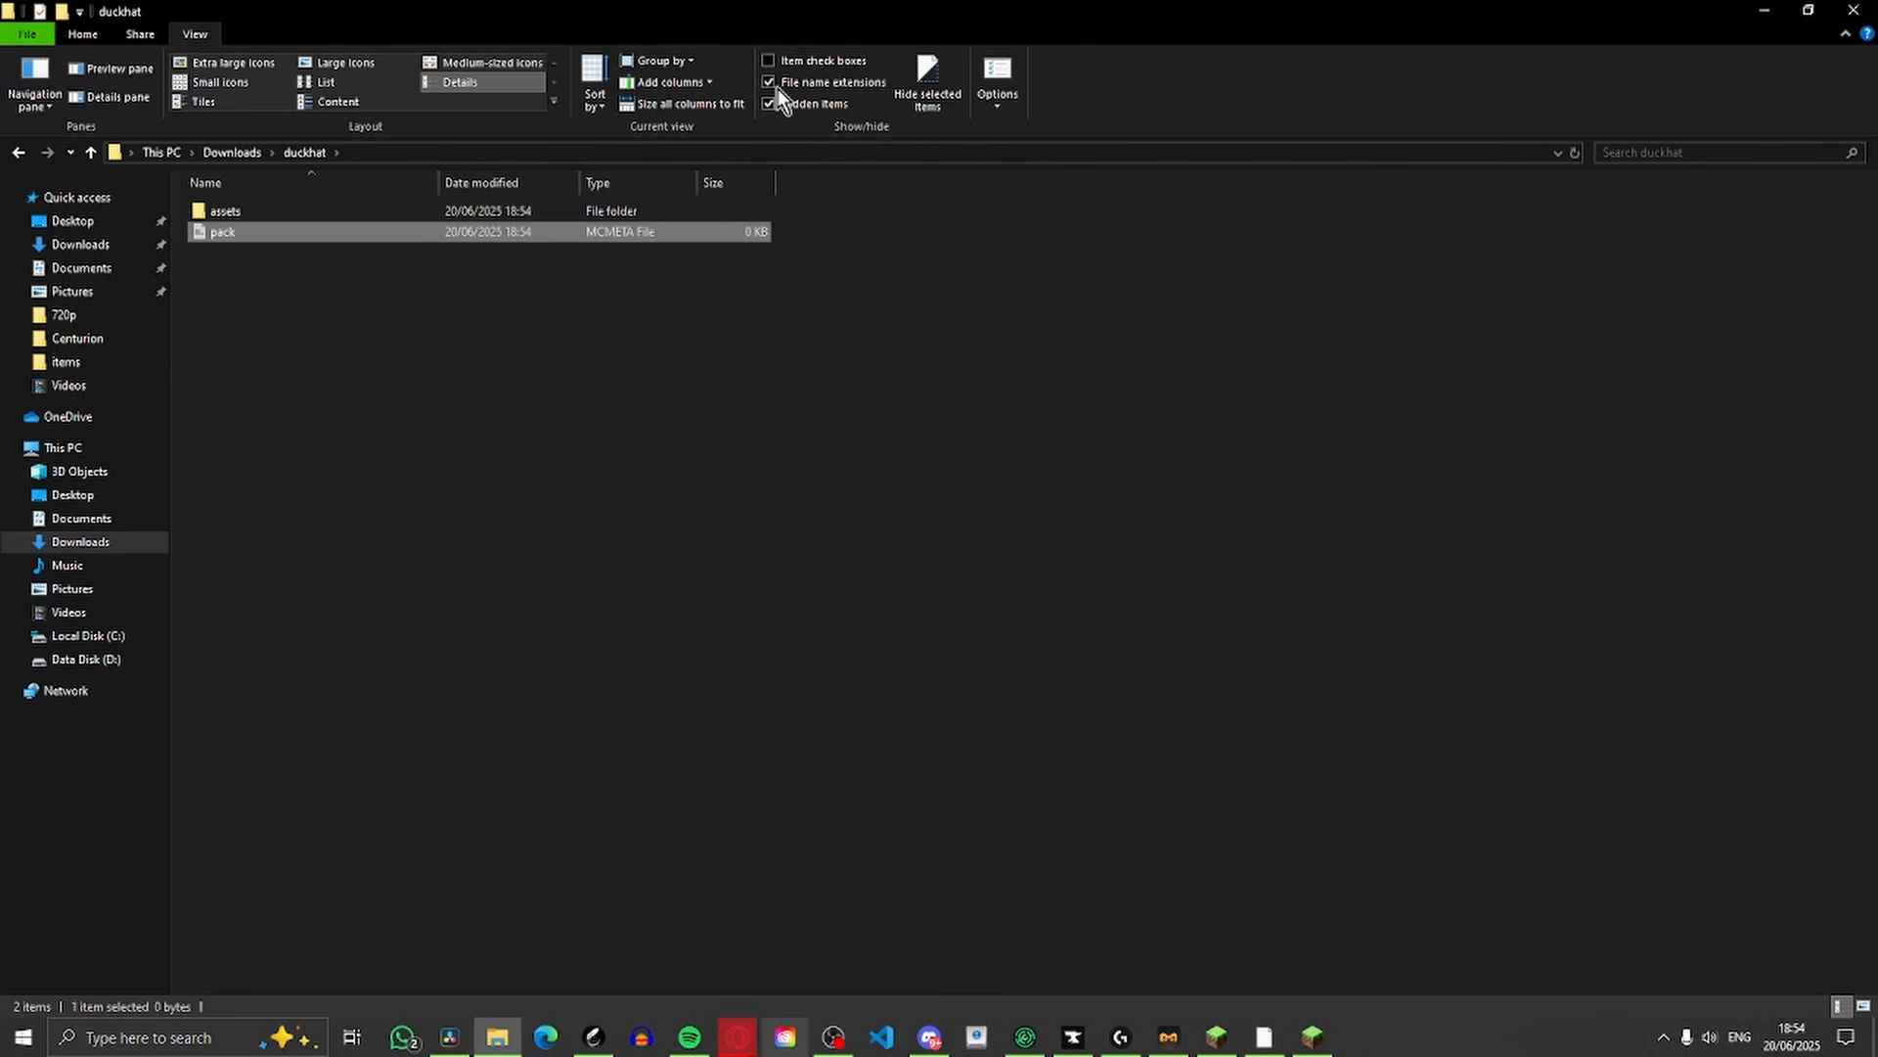
{"action": "left_click", "coordinate": [344, 340]}
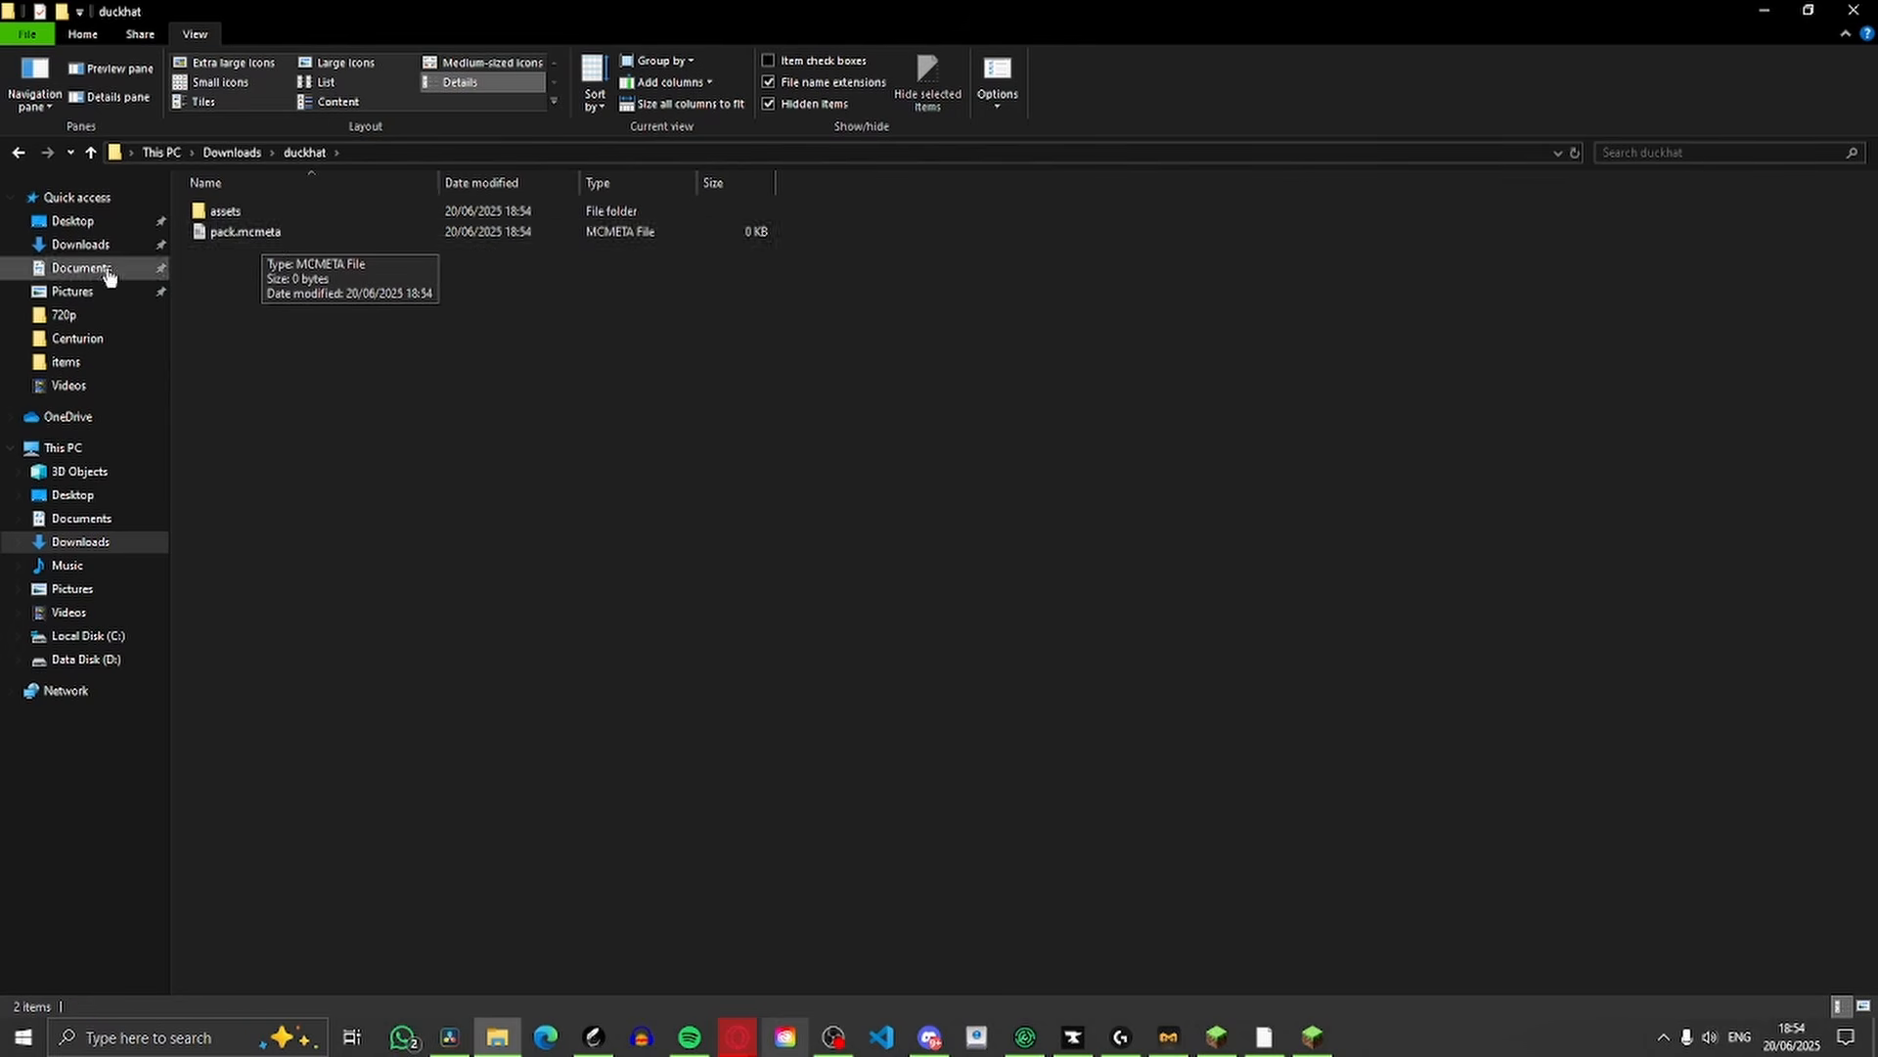
{"action": "double_click", "coordinate": [219, 232]}
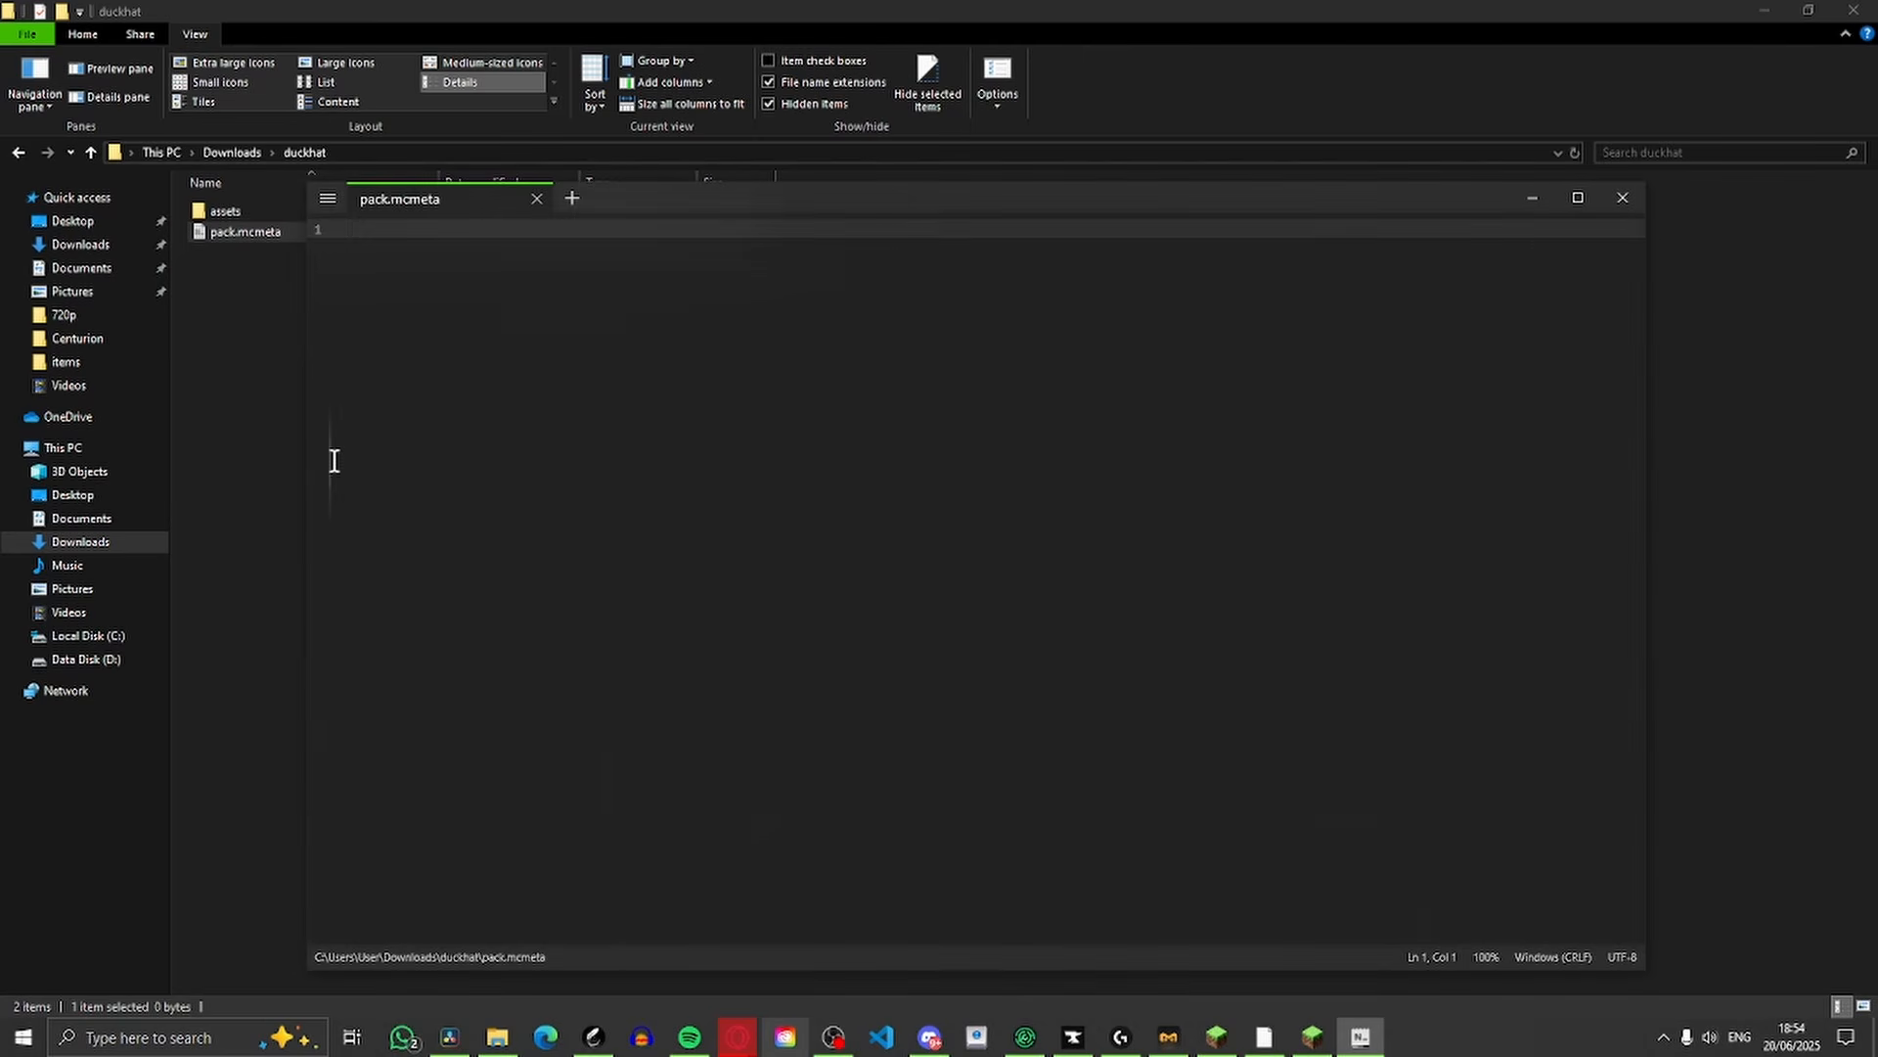
Look at the Notepads App page in the Microsoft Store
{"action": "left_click", "coordinate": [189, 1039]}
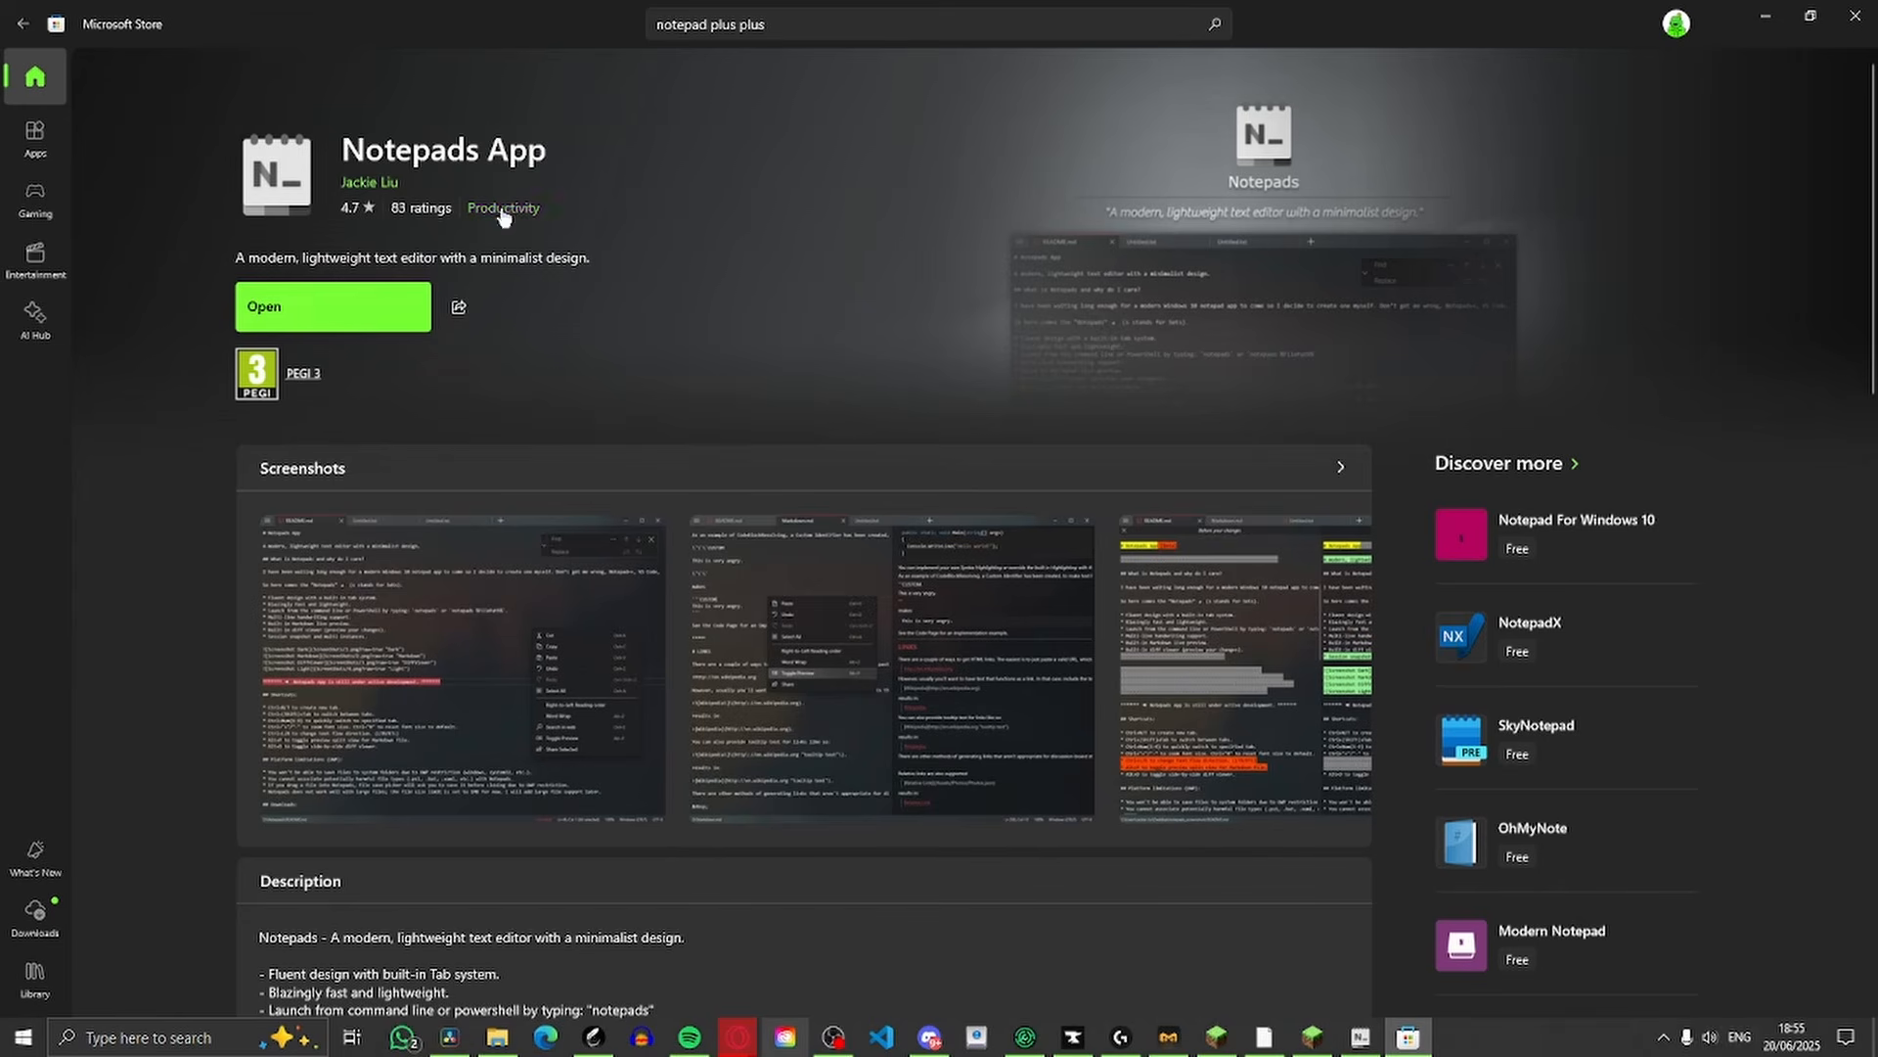
{"action": "left_click_drag", "start_coordinate": [448, 152], "coordinate": [585, 168]}
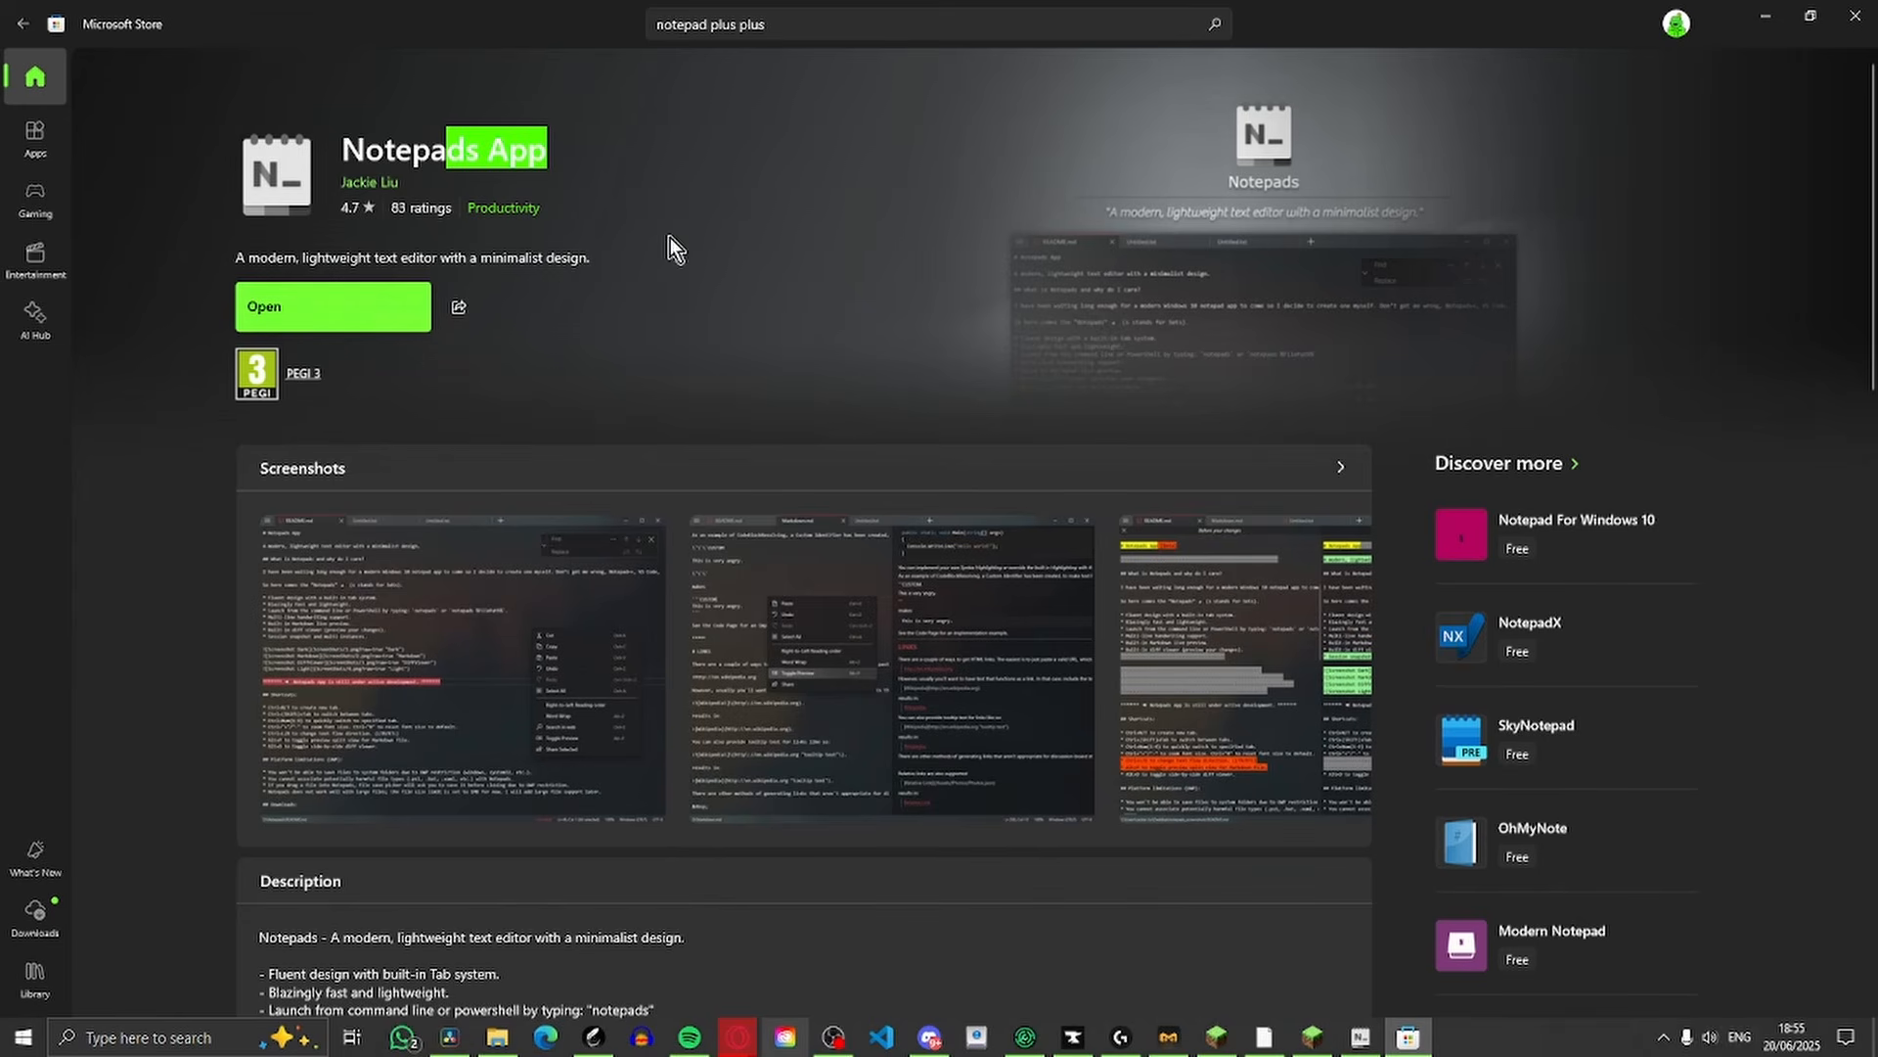
{"action": "left_click", "coordinate": [720, 262]}
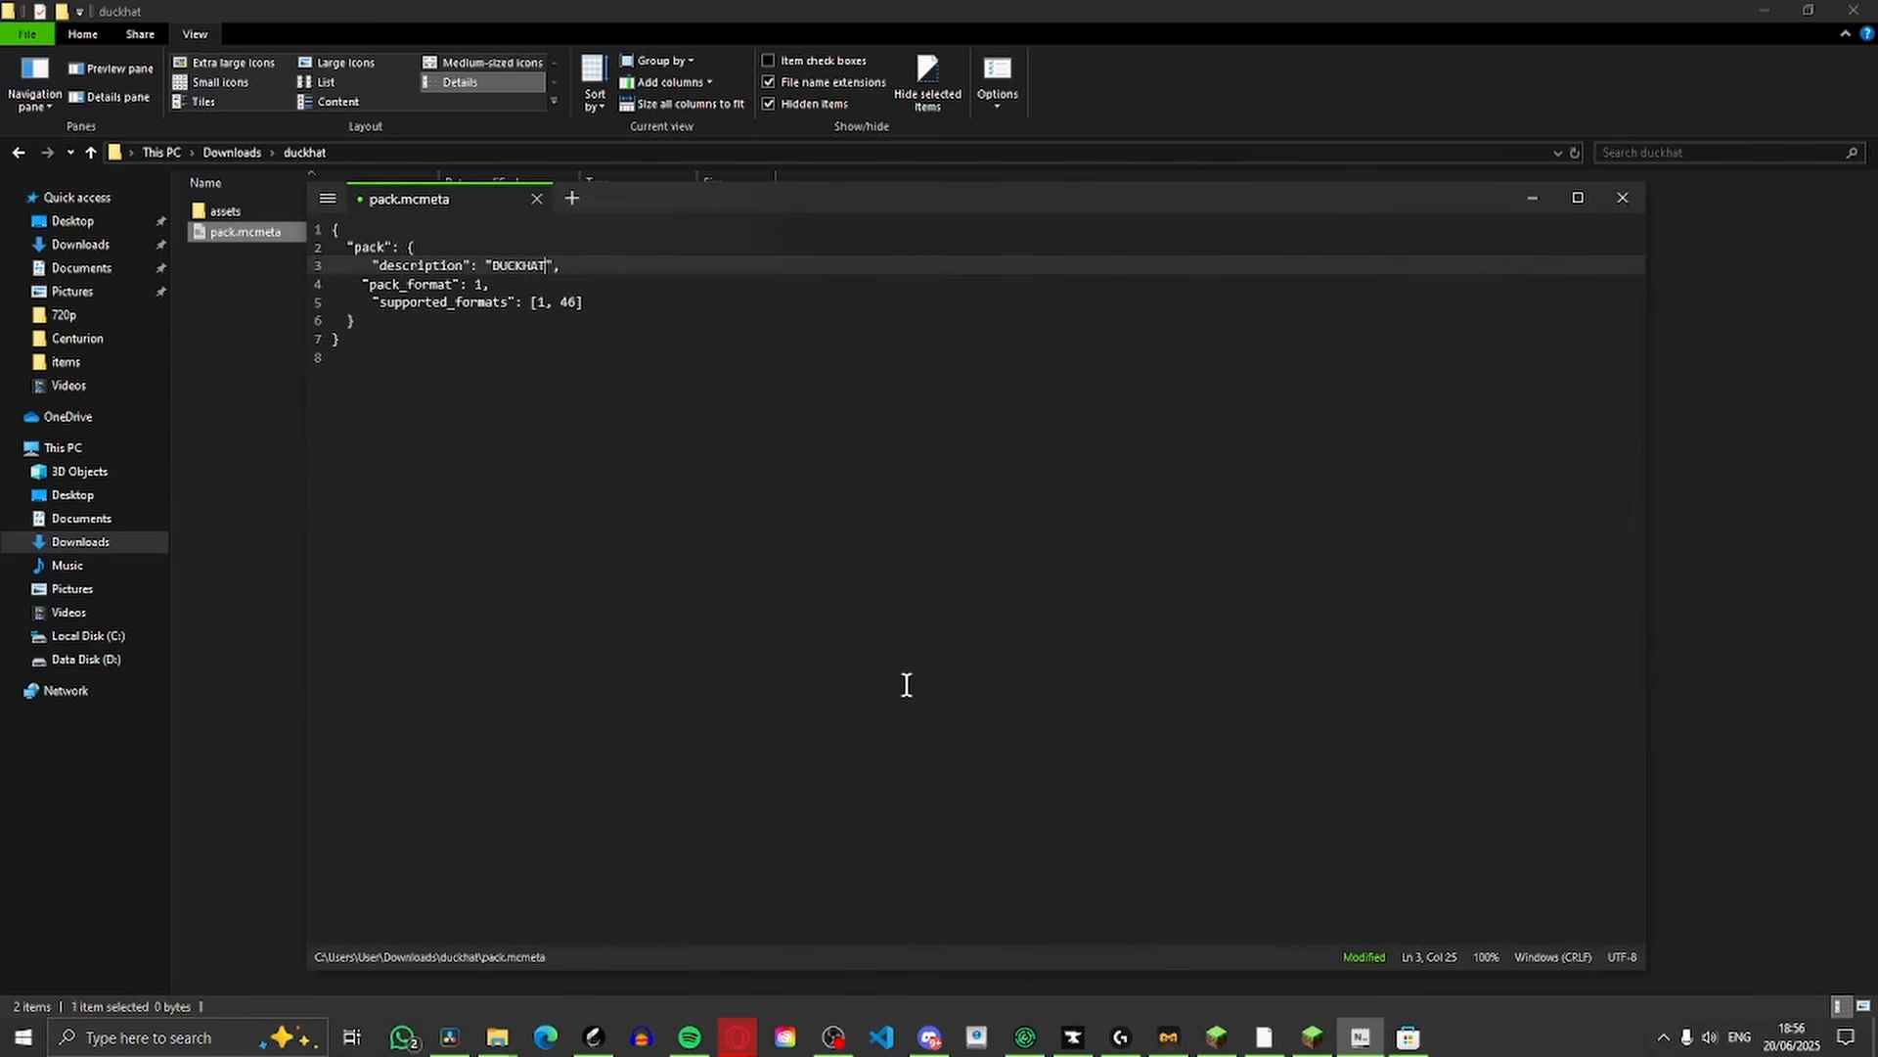
Look over the DUCKHAT pack definition in pack.mcmeta, then close the file and save its changes
{"action": "left_click_drag", "start_coordinate": [682, 627], "coordinate": [554, 388]}
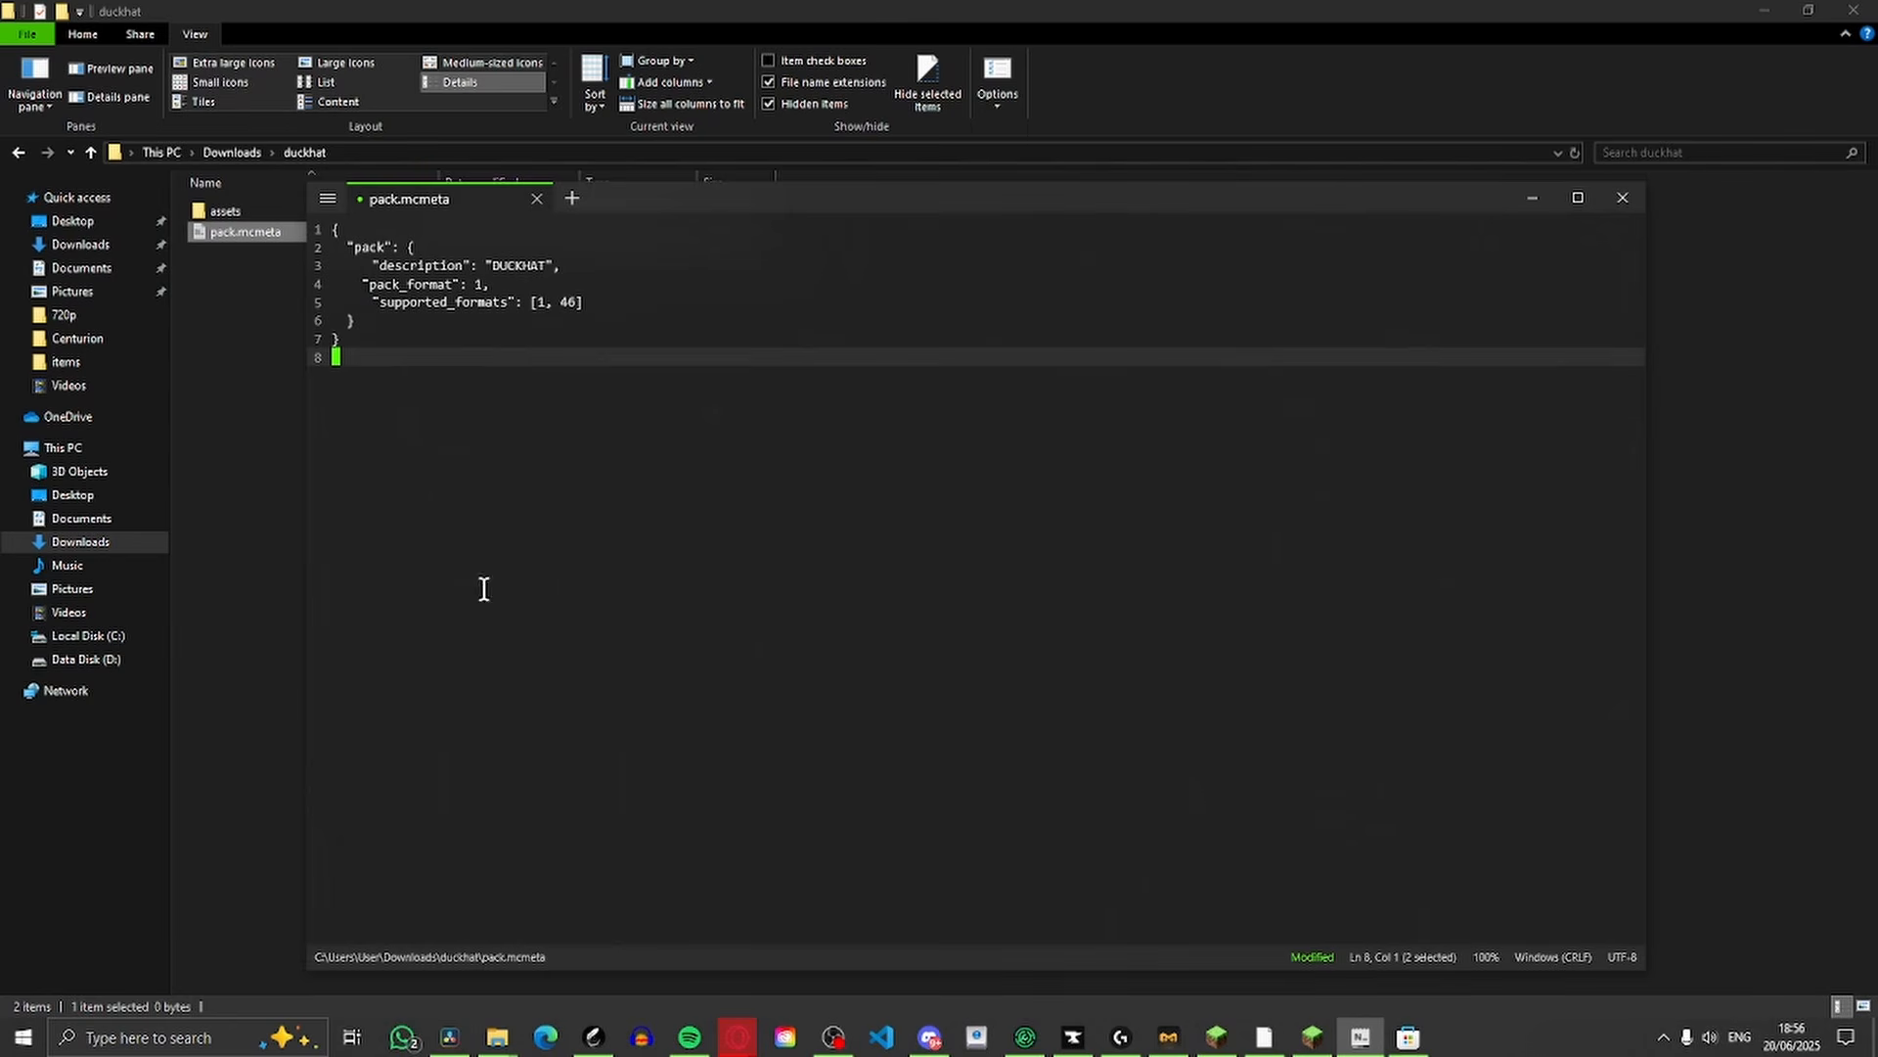
{"action": "key", "text": "ctrl+a"}
{"action": "left_click", "coordinate": [418, 536]}
{"action": "left_click_drag", "start_coordinate": [479, 513], "coordinate": [549, 495]}
{"action": "left_click", "coordinate": [478, 532]}
{"action": "left_click_drag", "start_coordinate": [494, 264], "coordinate": [494, 319]}
{"action": "left_click", "coordinate": [497, 400]}
{"action": "left_click", "coordinate": [1623, 199]}
{"action": "key", "text": "Return"}
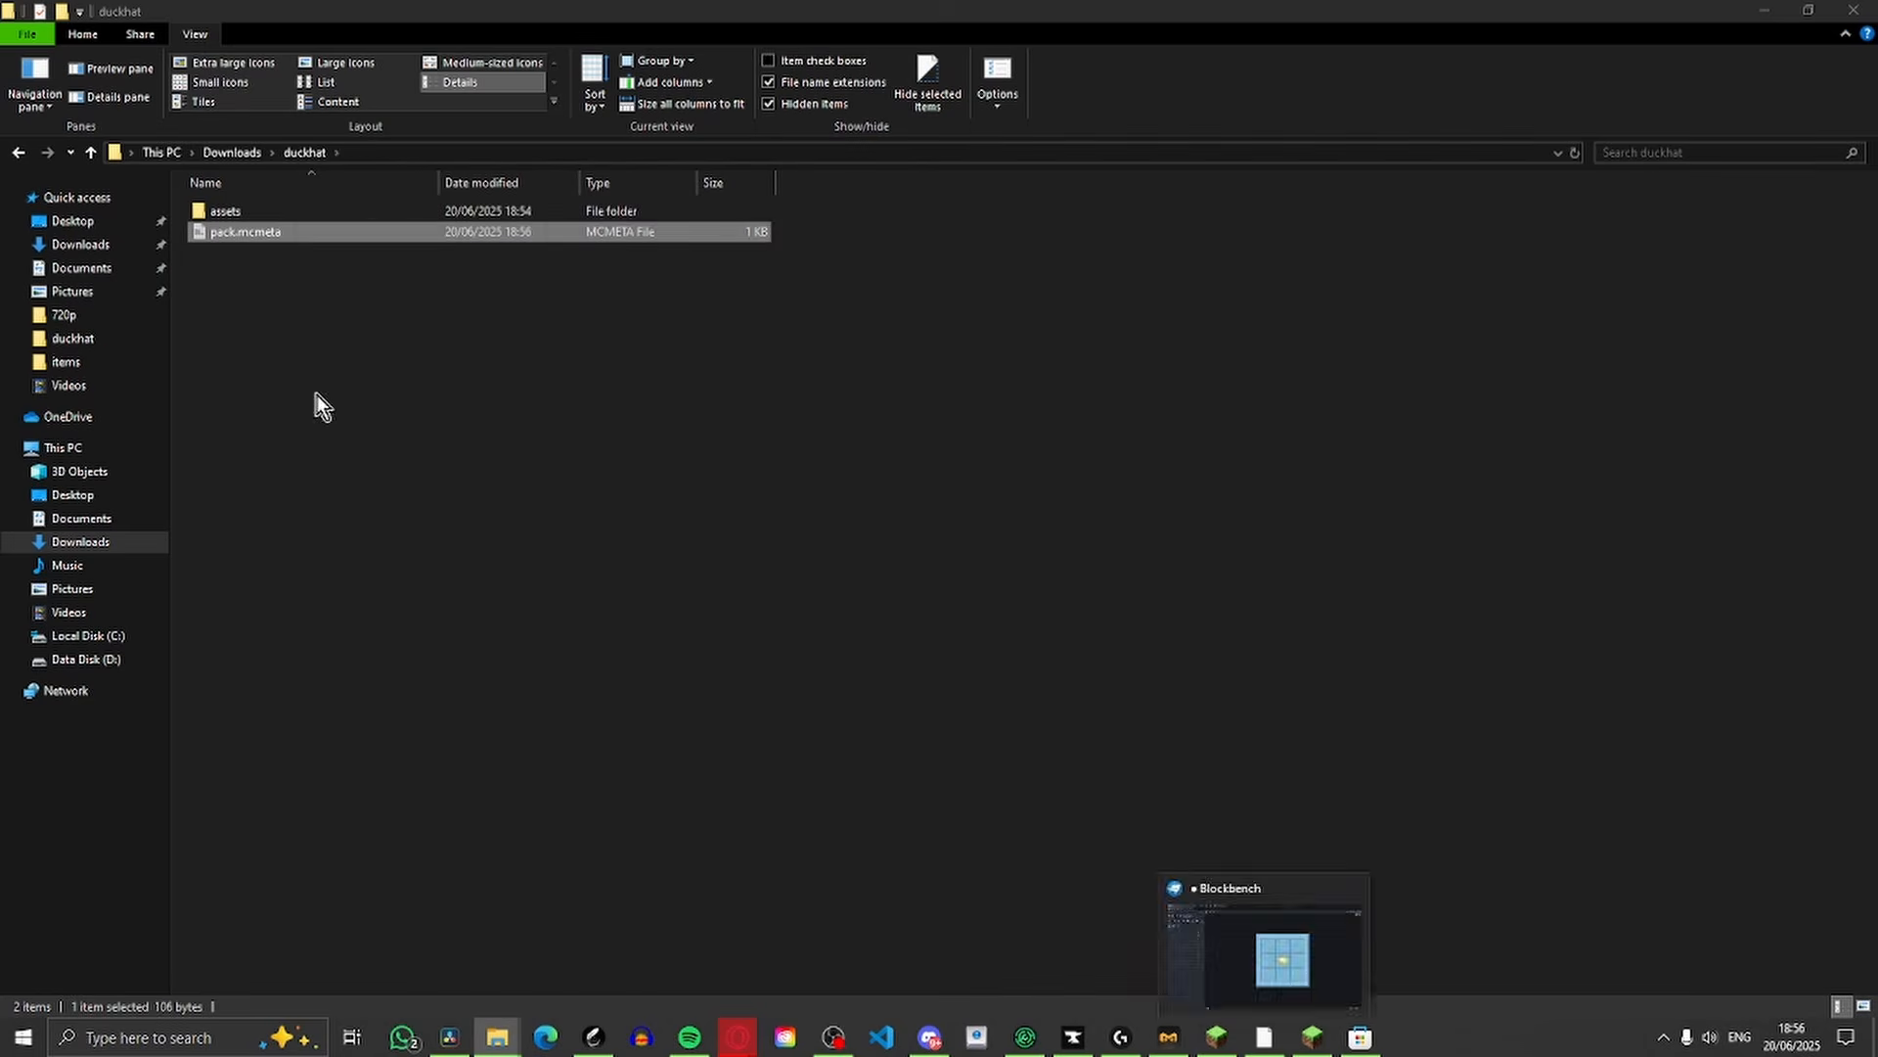
Switch to Blockbench, take a screenshot of the duck hat model, and save it as pack in the duckhat folder
{"action": "left_click_drag", "start_coordinate": [361, 329], "coordinate": [524, 524]}
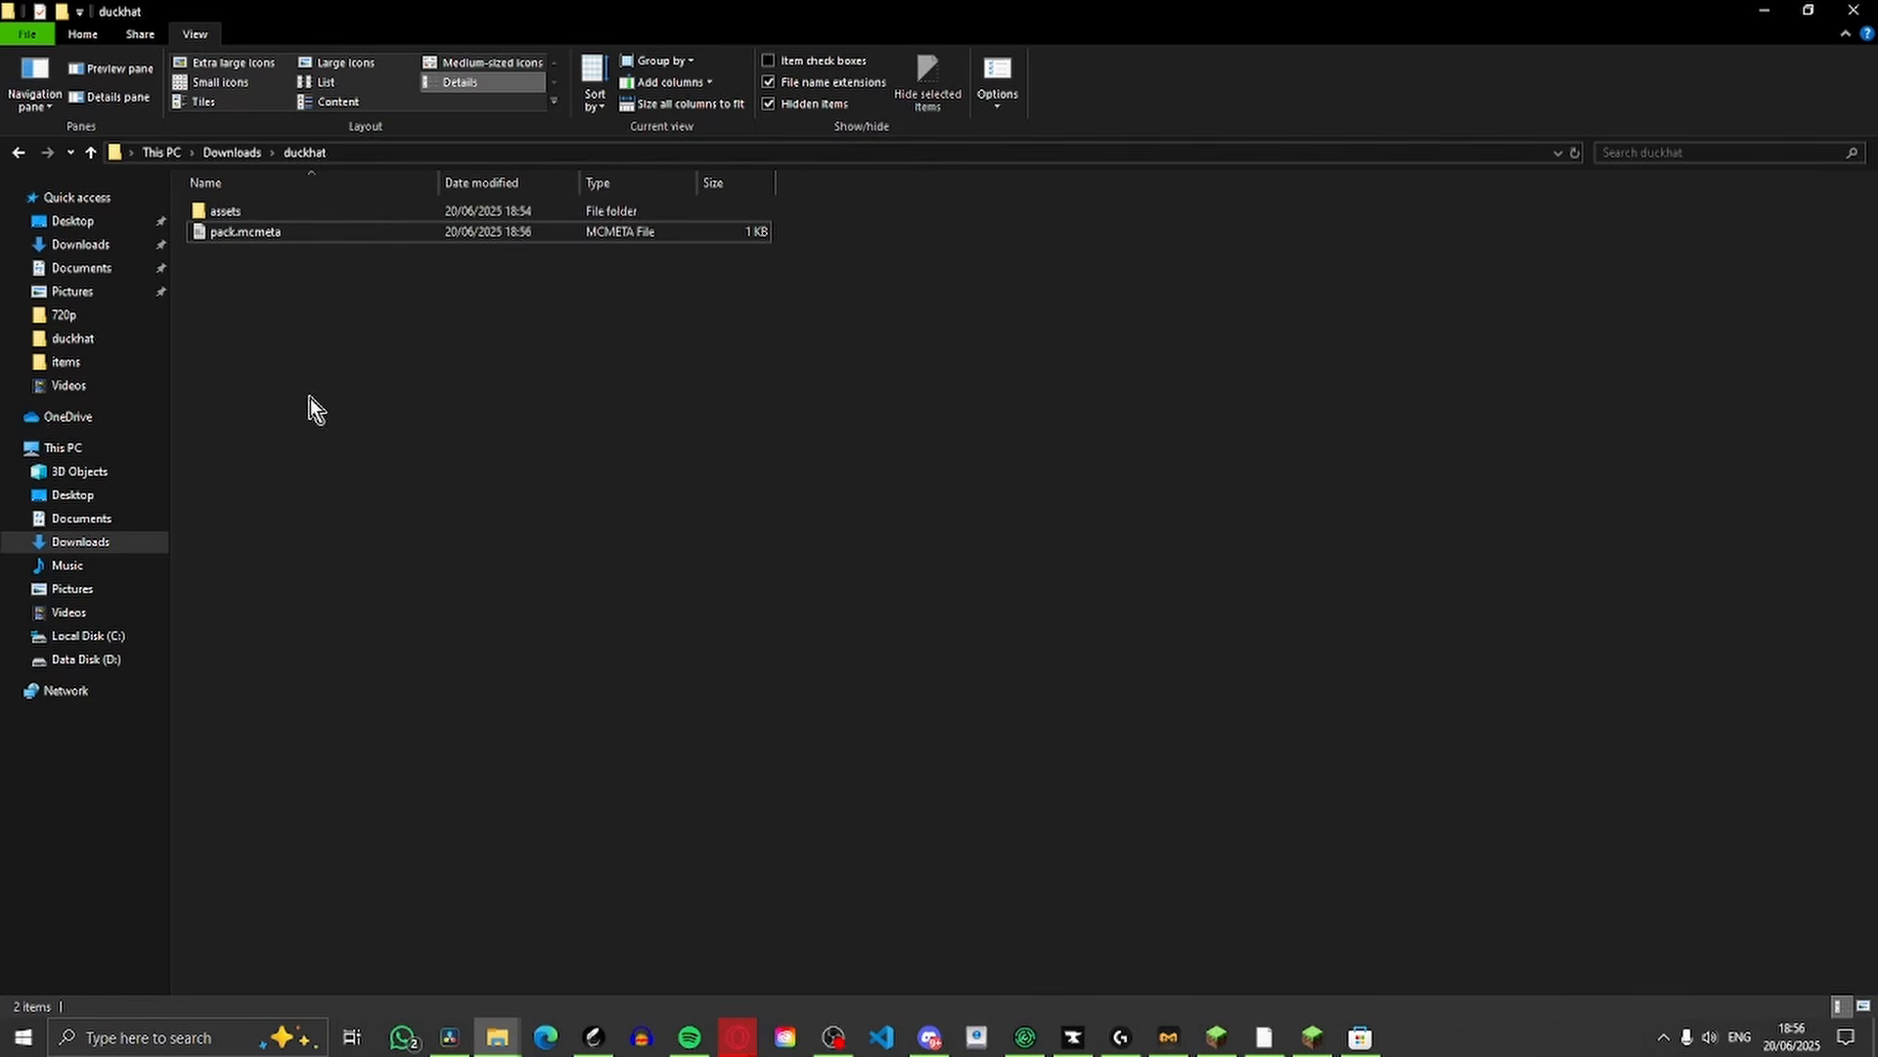
{"action": "left_click", "coordinate": [1313, 1039]}
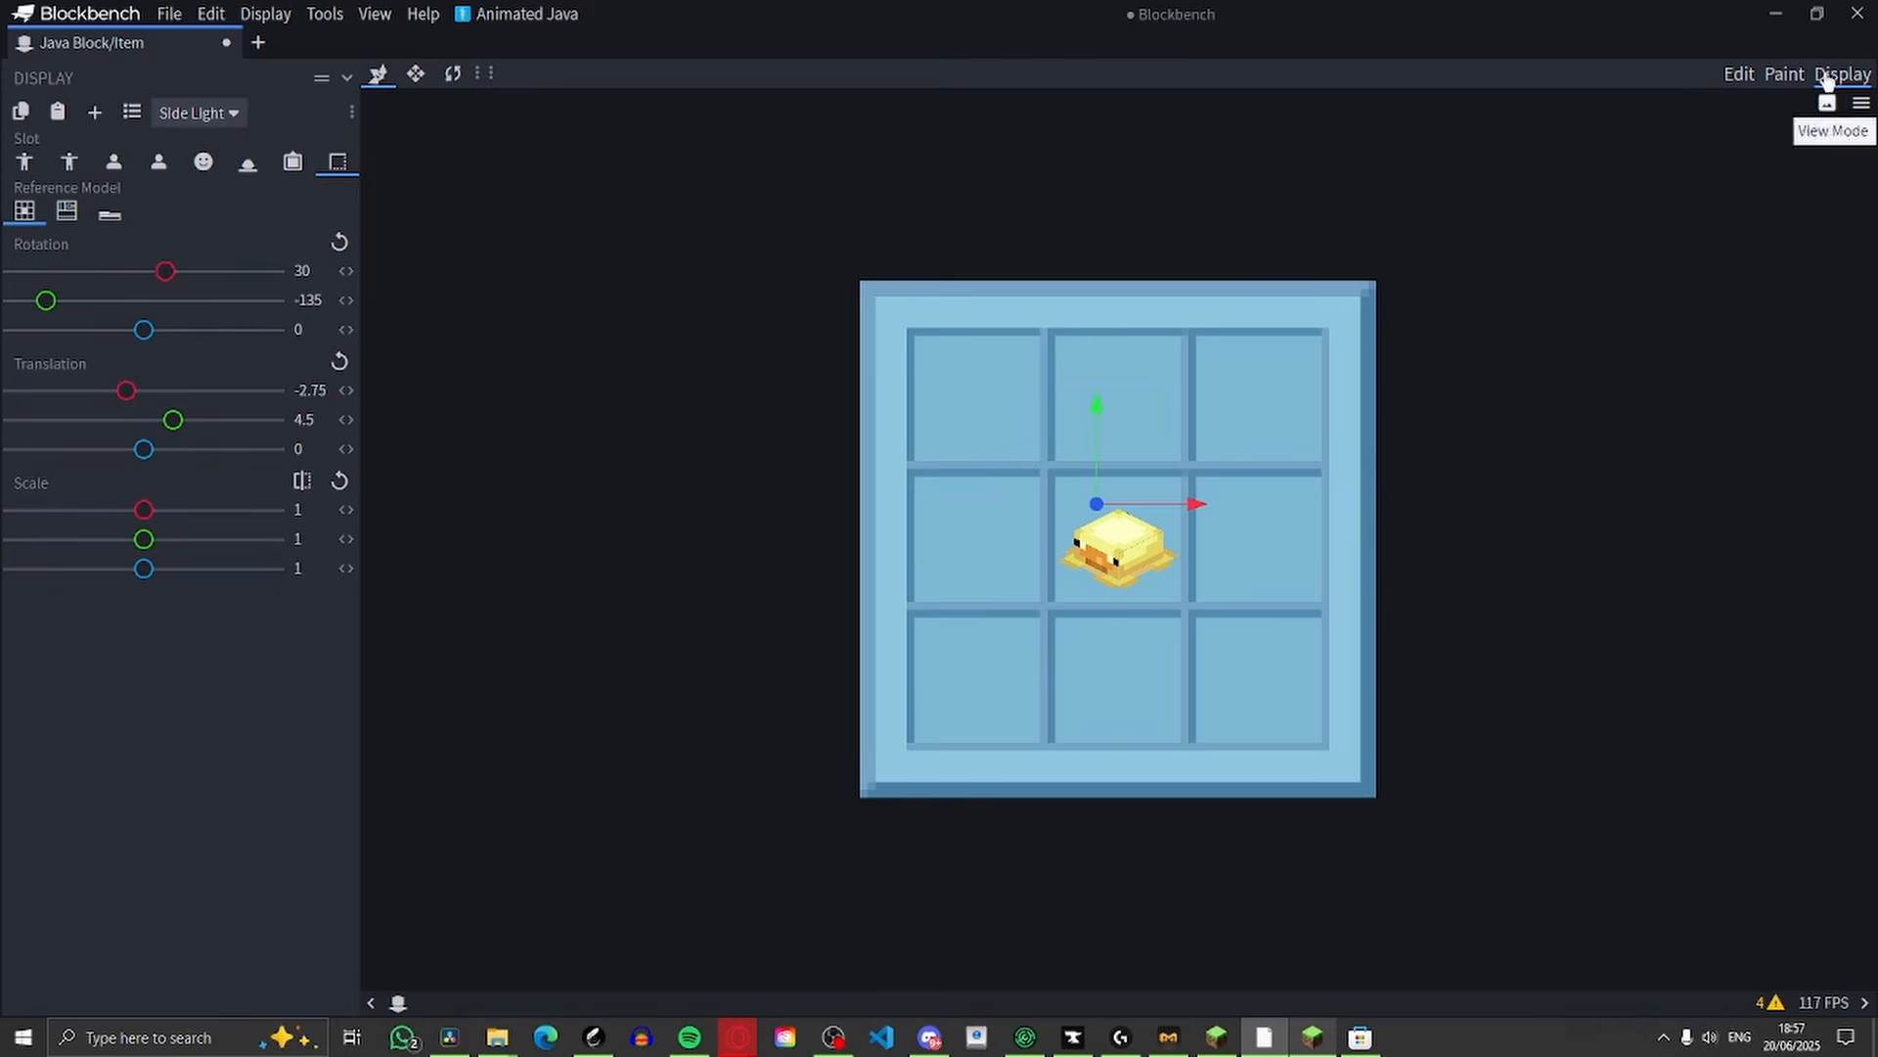
{"action": "right_click", "coordinate": [1316, 453]}
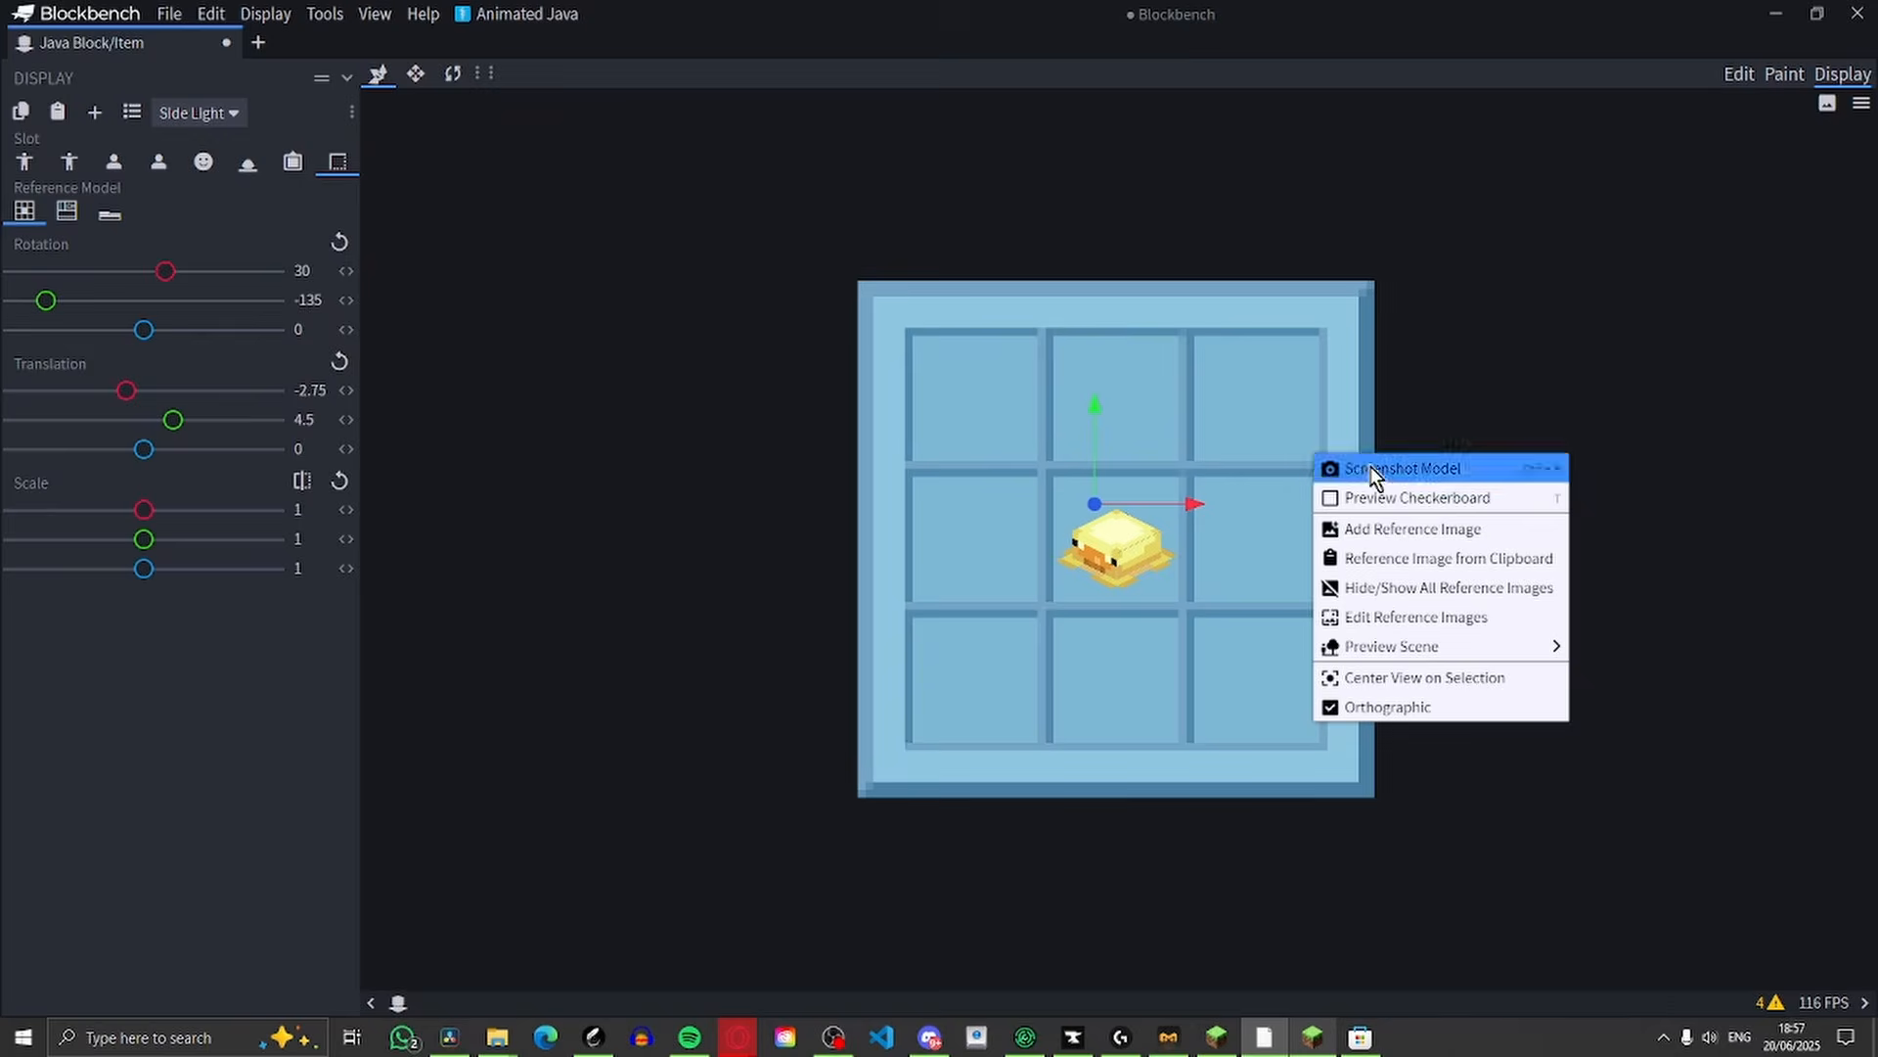
{"action": "left_click", "coordinate": [1327, 467]}
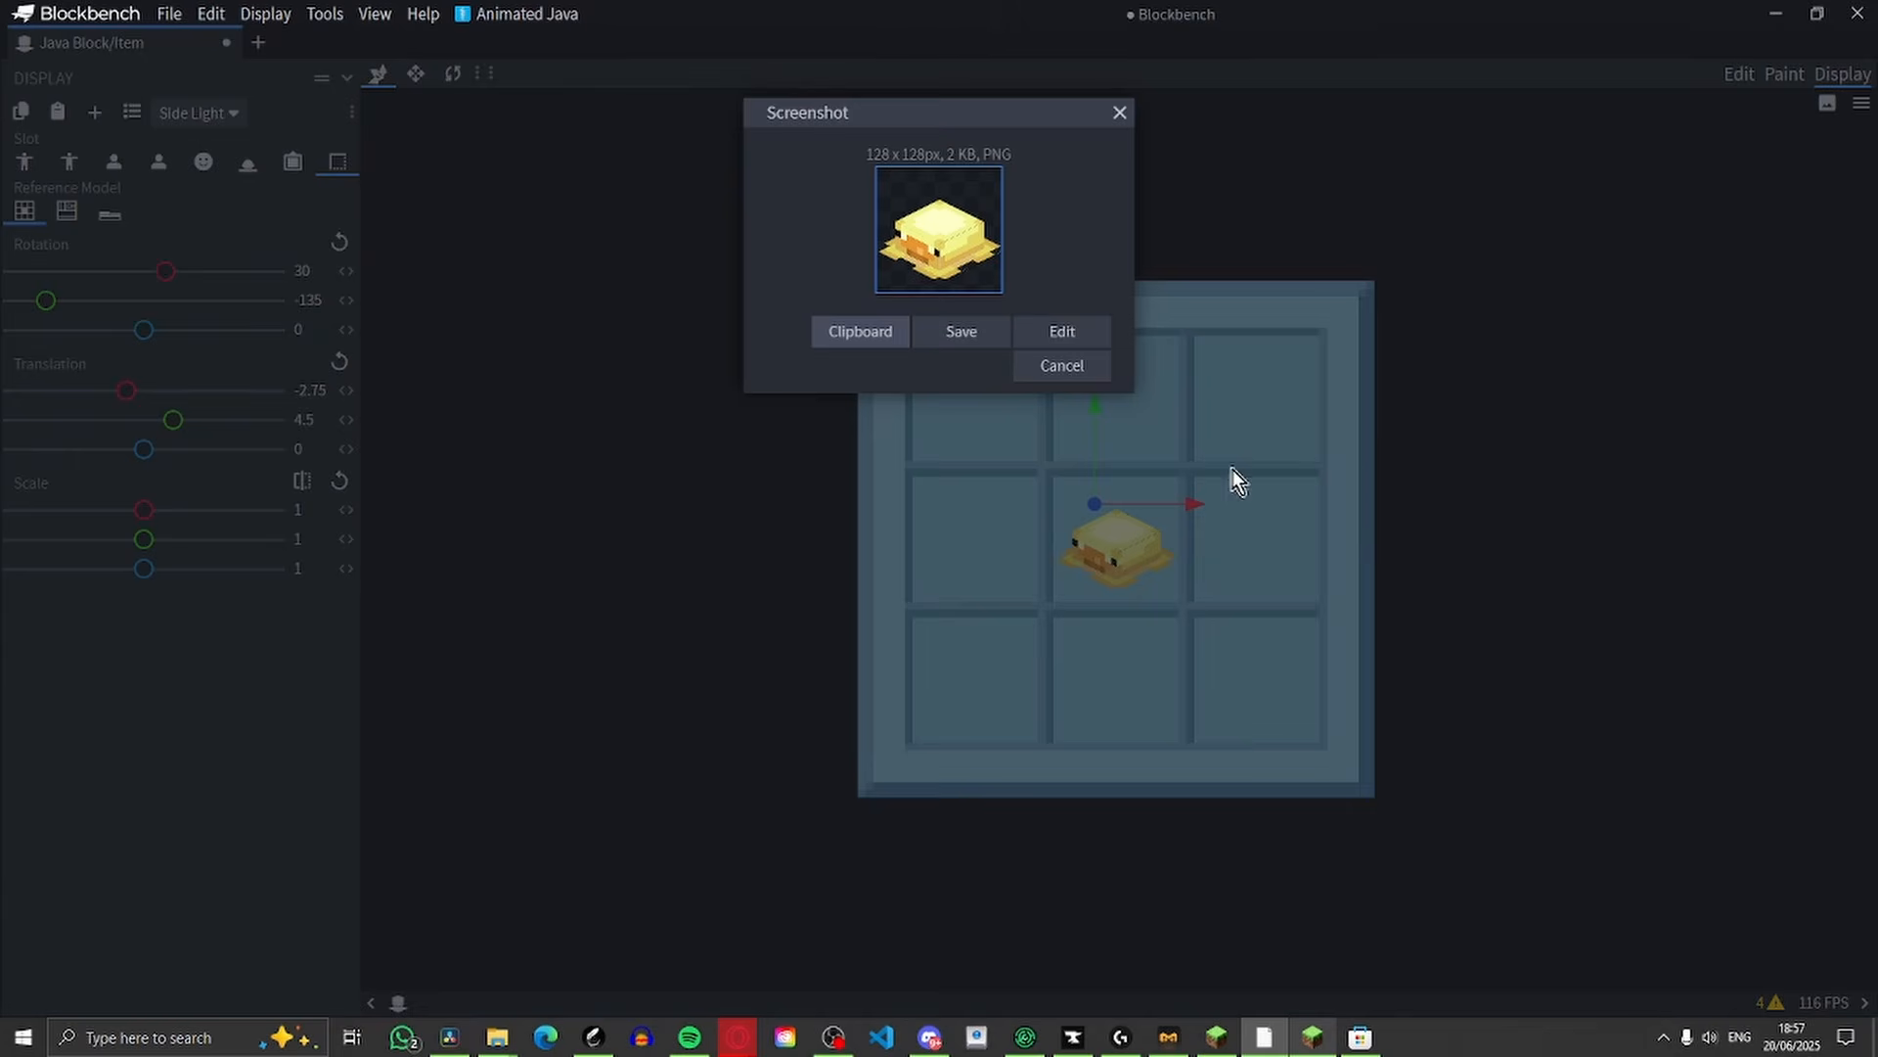
{"action": "left_click", "coordinate": [990, 335]}
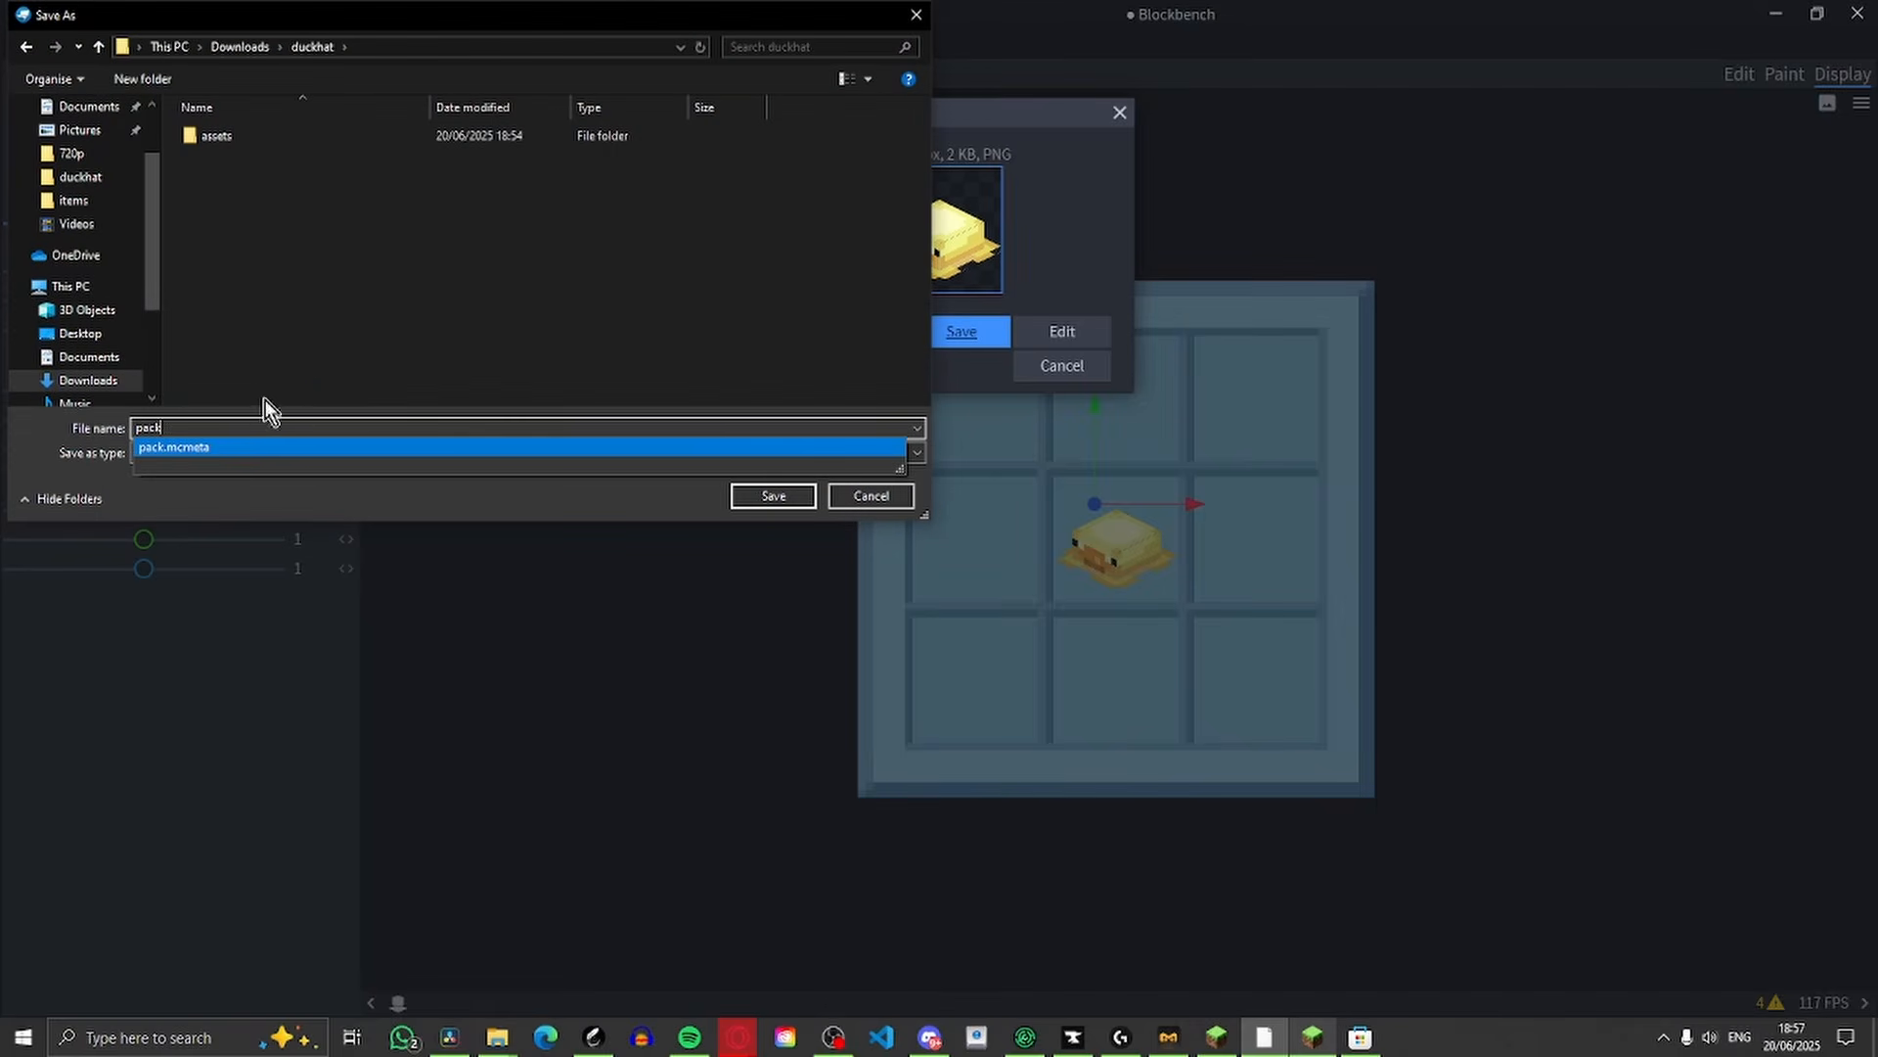
{"action": "left_click", "coordinate": [759, 500]}
Create a folder named minecraft inside the assets folder and open it
{"action": "double_click", "coordinate": [376, 216]}
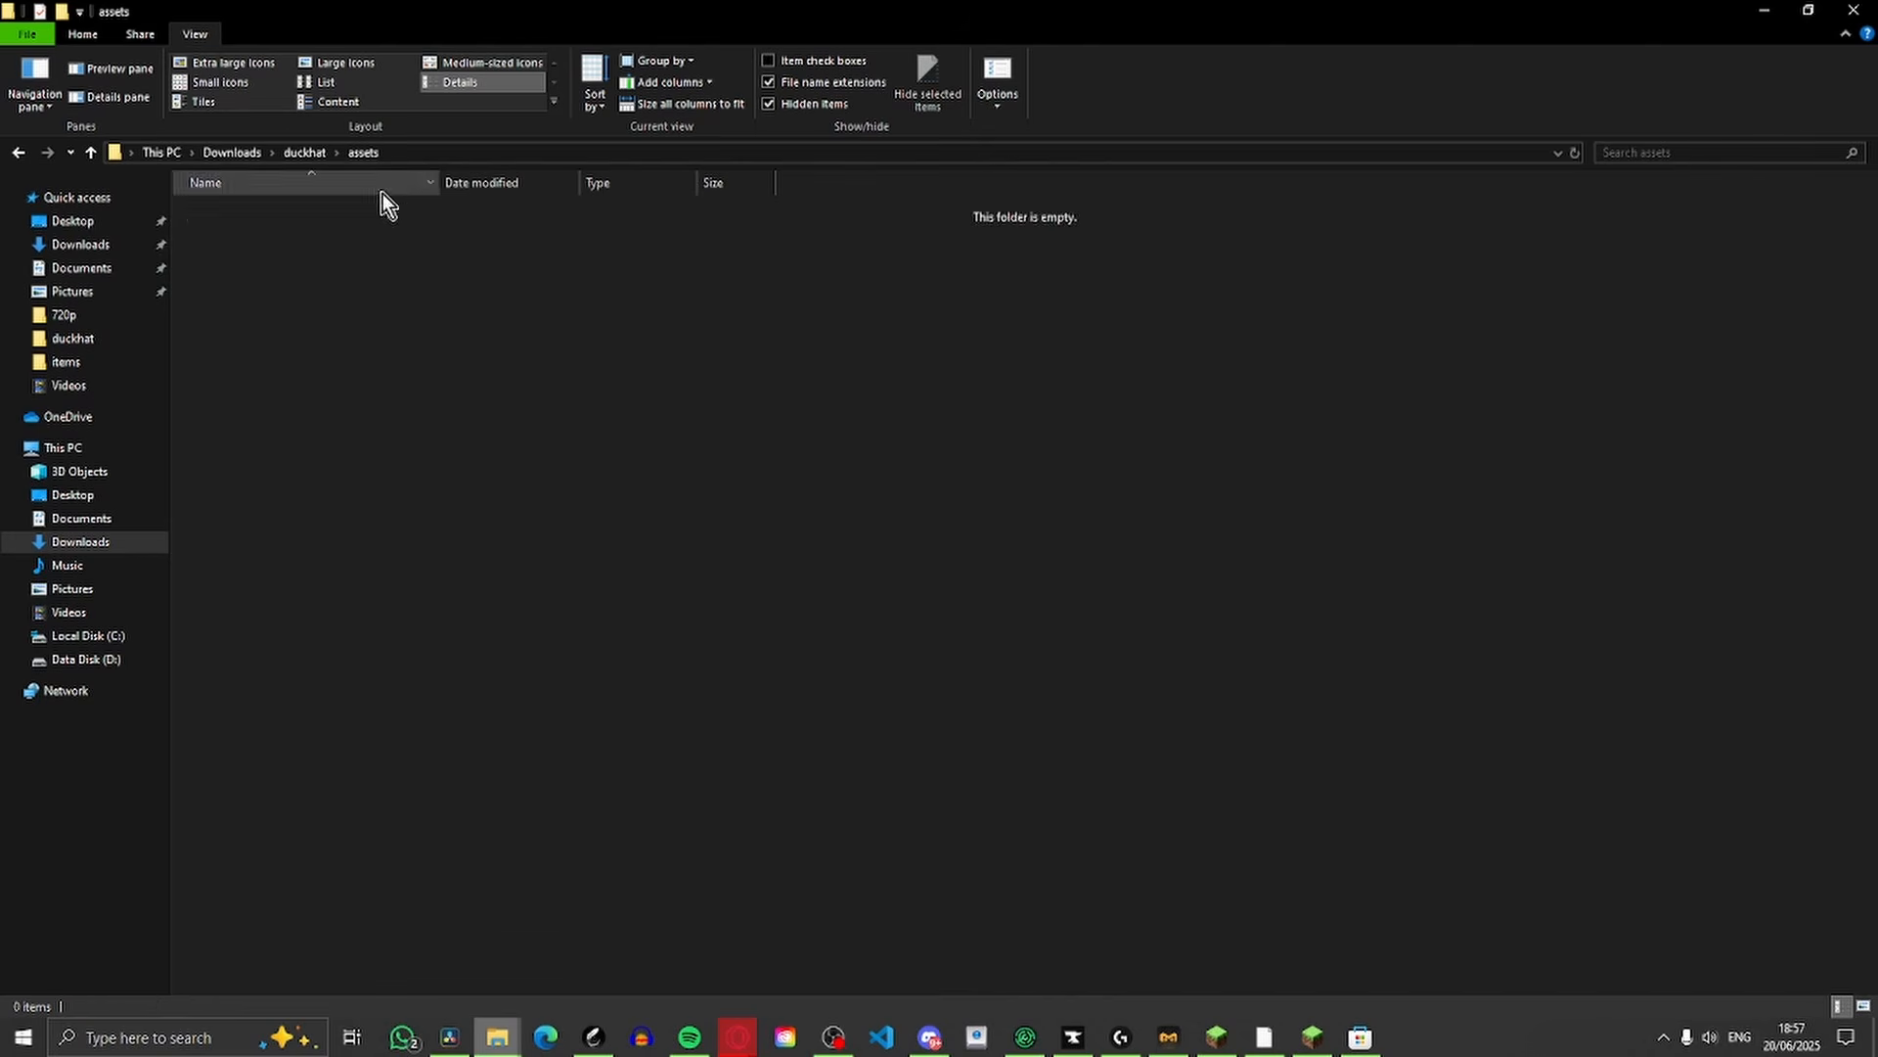
{"action": "key", "text": "ctrl+shift+n"}
{"action": "type", "text": "minecraft"}
{"action": "key", "text": "Return"}
{"action": "key", "text": "Return"}
Create a folder named items inside the minecraft folder and open it
{"action": "right_click", "coordinate": [487, 309]}
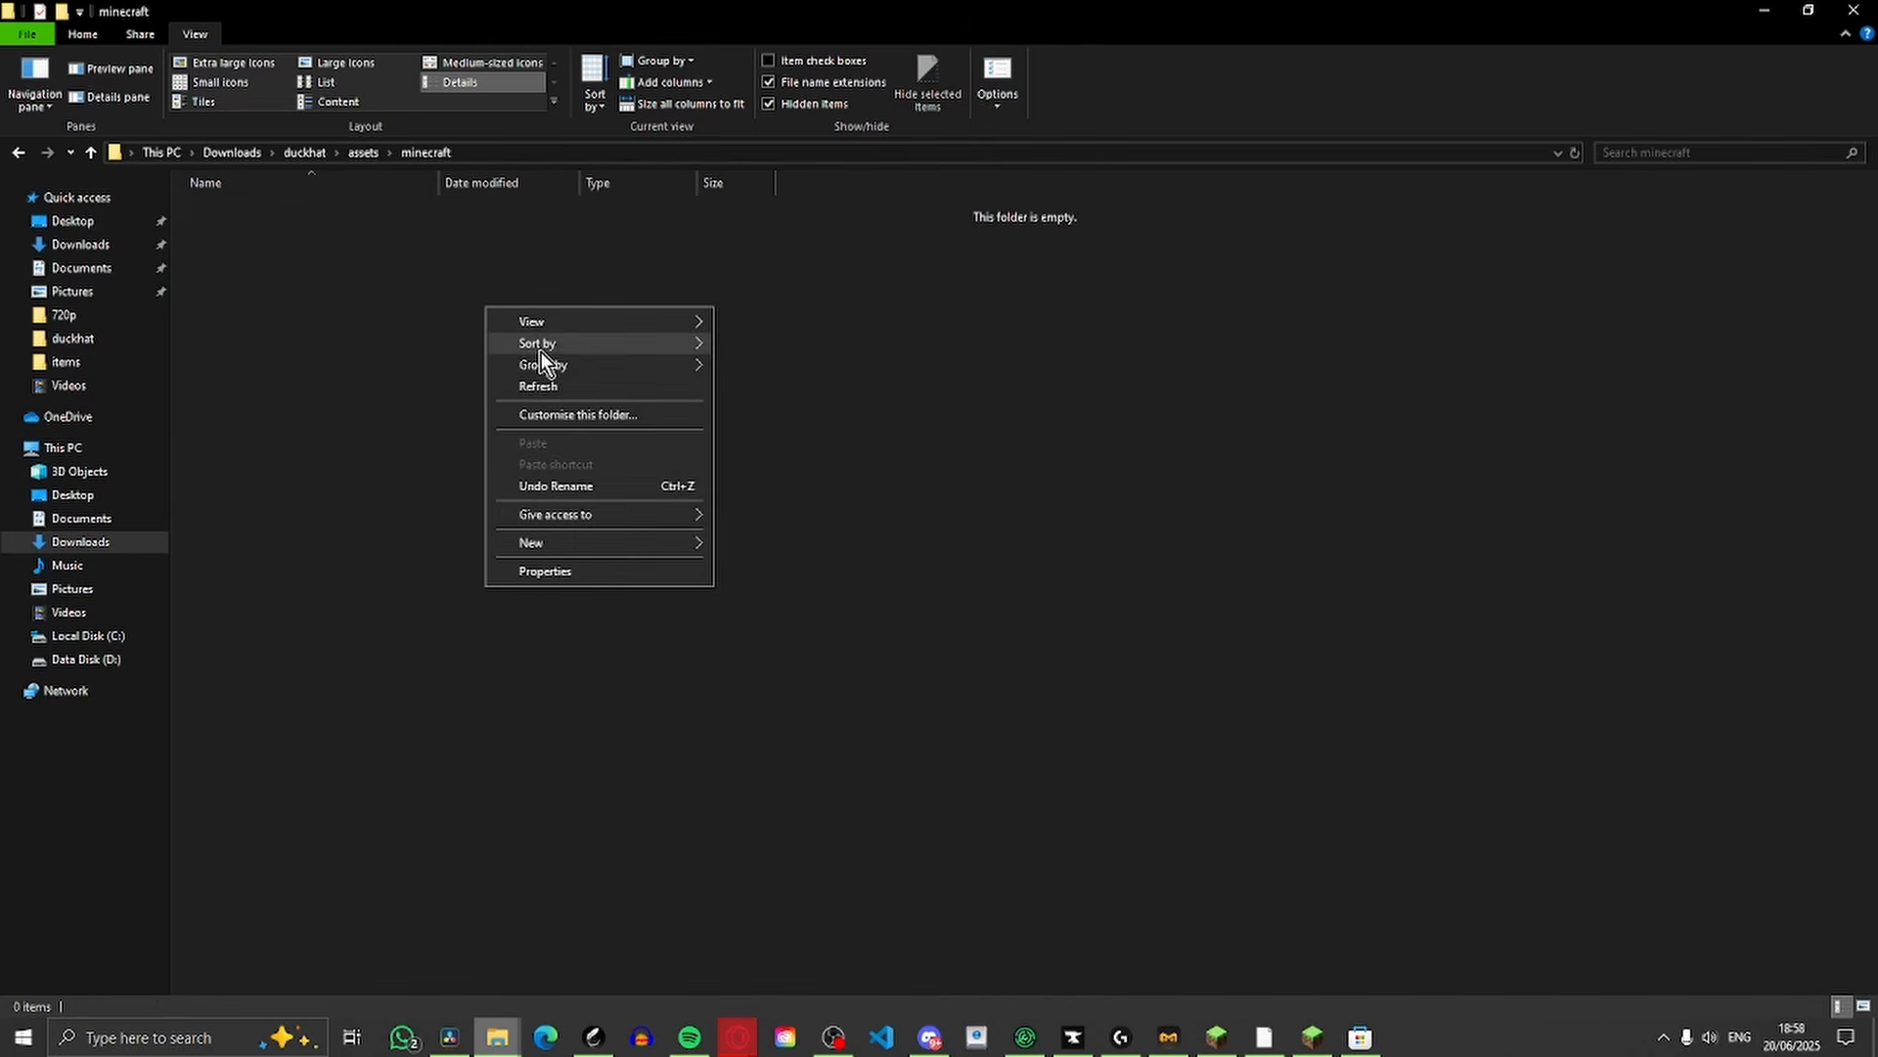
{"action": "mouse_move", "coordinate": [548, 543]}
{"action": "left_click", "coordinate": [773, 544]}
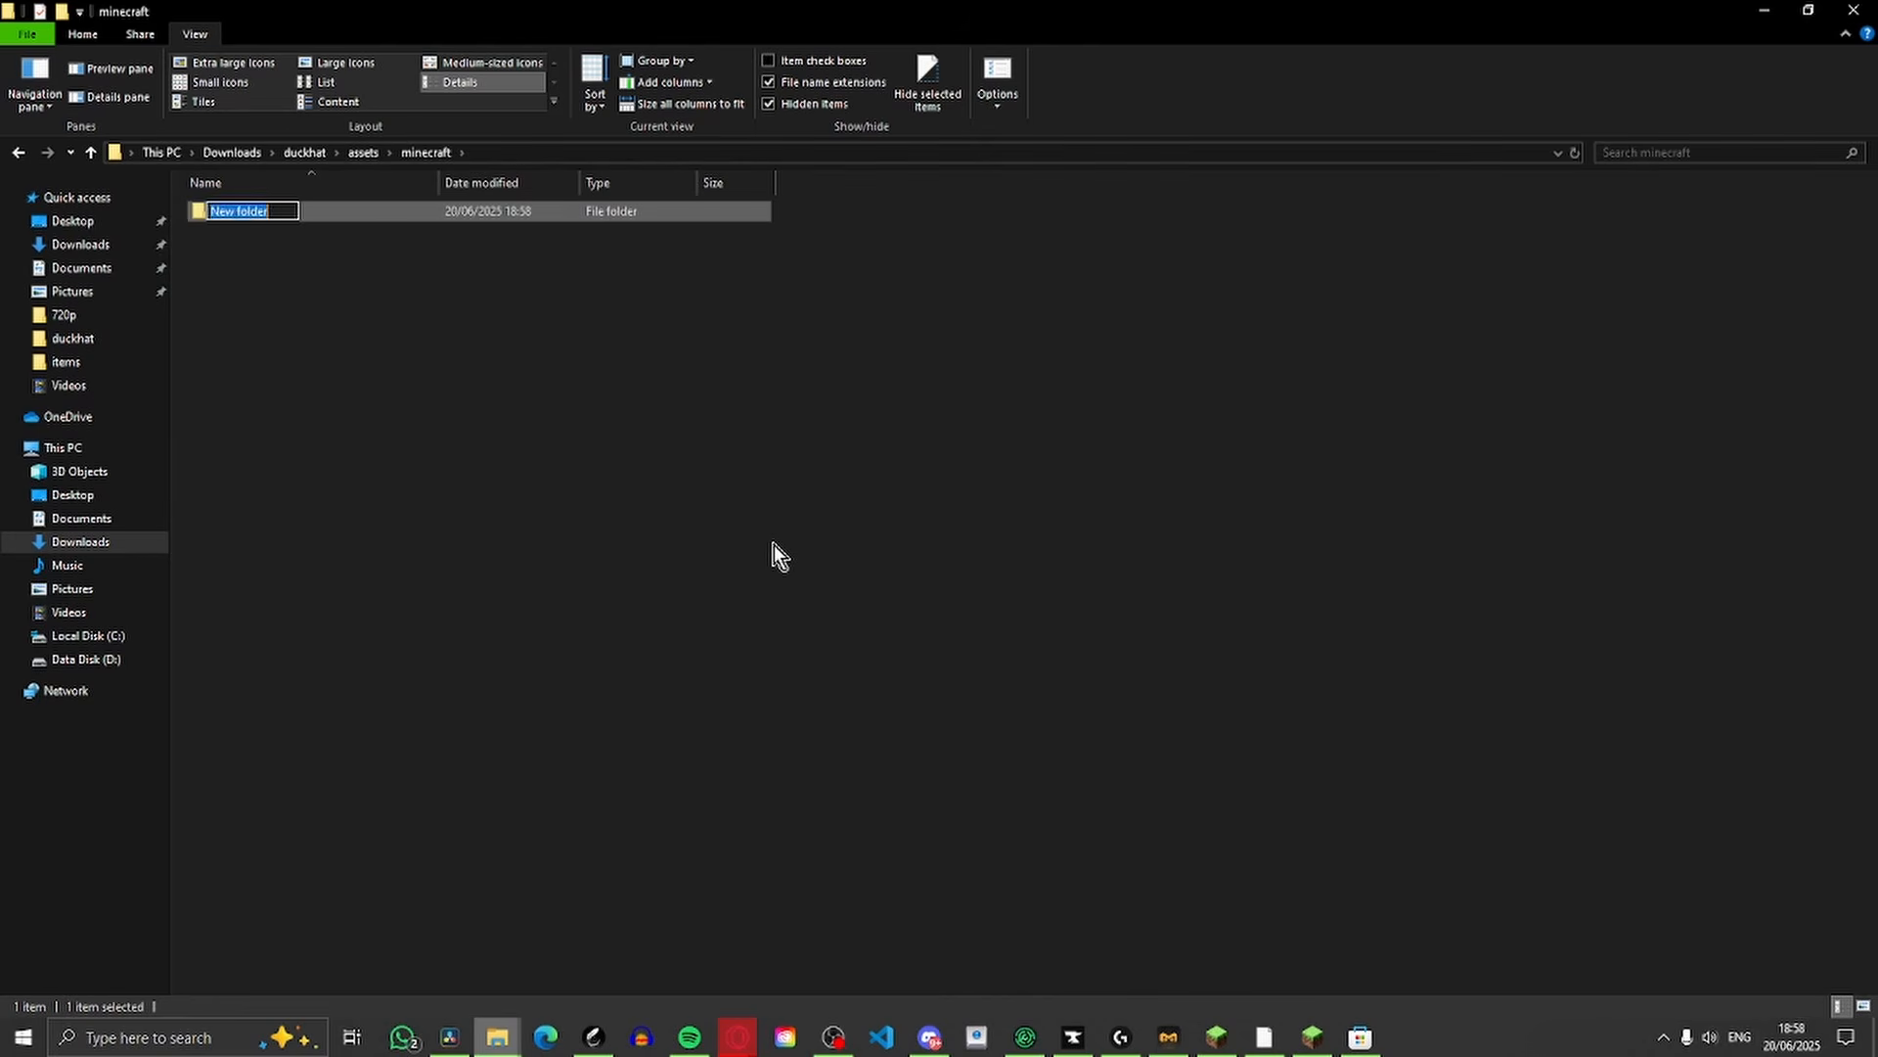
{"action": "key", "text": "BackSpace"}
{"action": "type", "text": "items"}
{"action": "key", "text": "Return"}
{"action": "key", "text": "Return"}
Create a text document in the items folder and rename it carved_pumpkin.json, accepting the extension change
{"action": "right_click", "coordinate": [827, 344]}
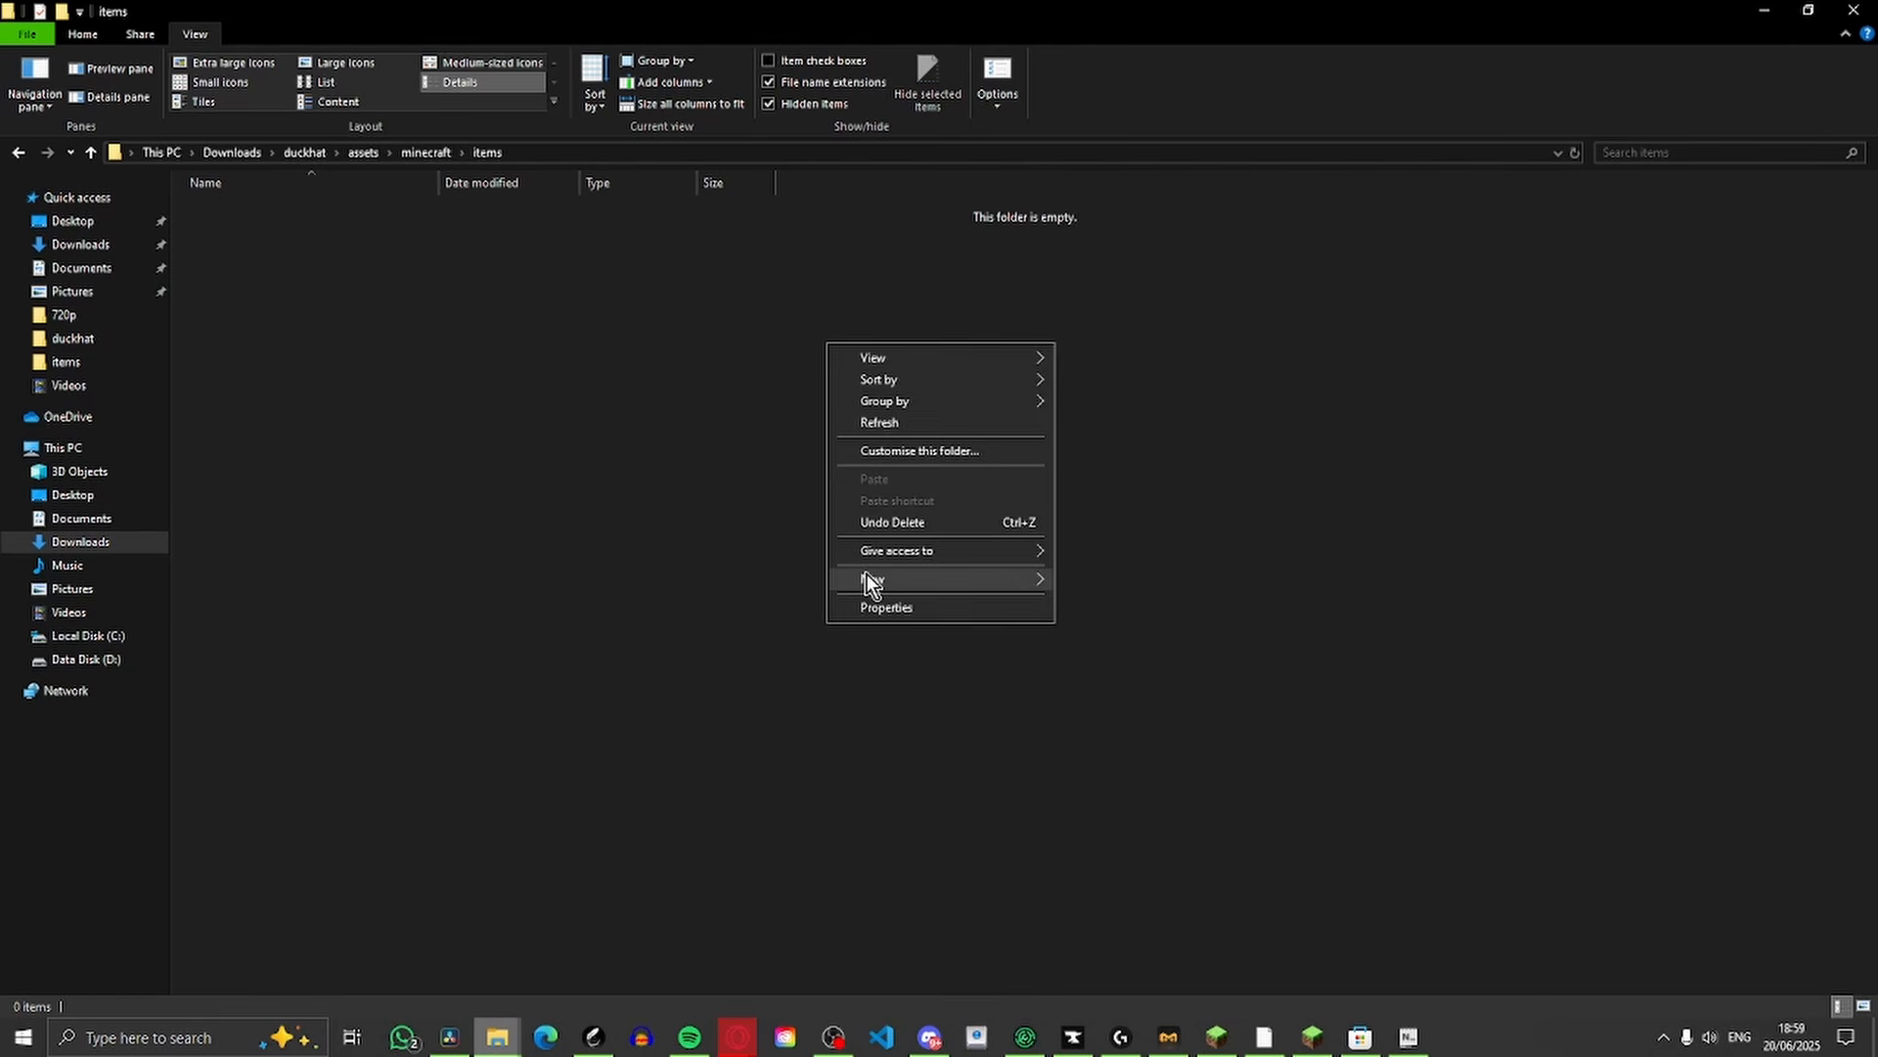
{"action": "mouse_move", "coordinate": [914, 587]}
{"action": "left_click", "coordinate": [1170, 653]}
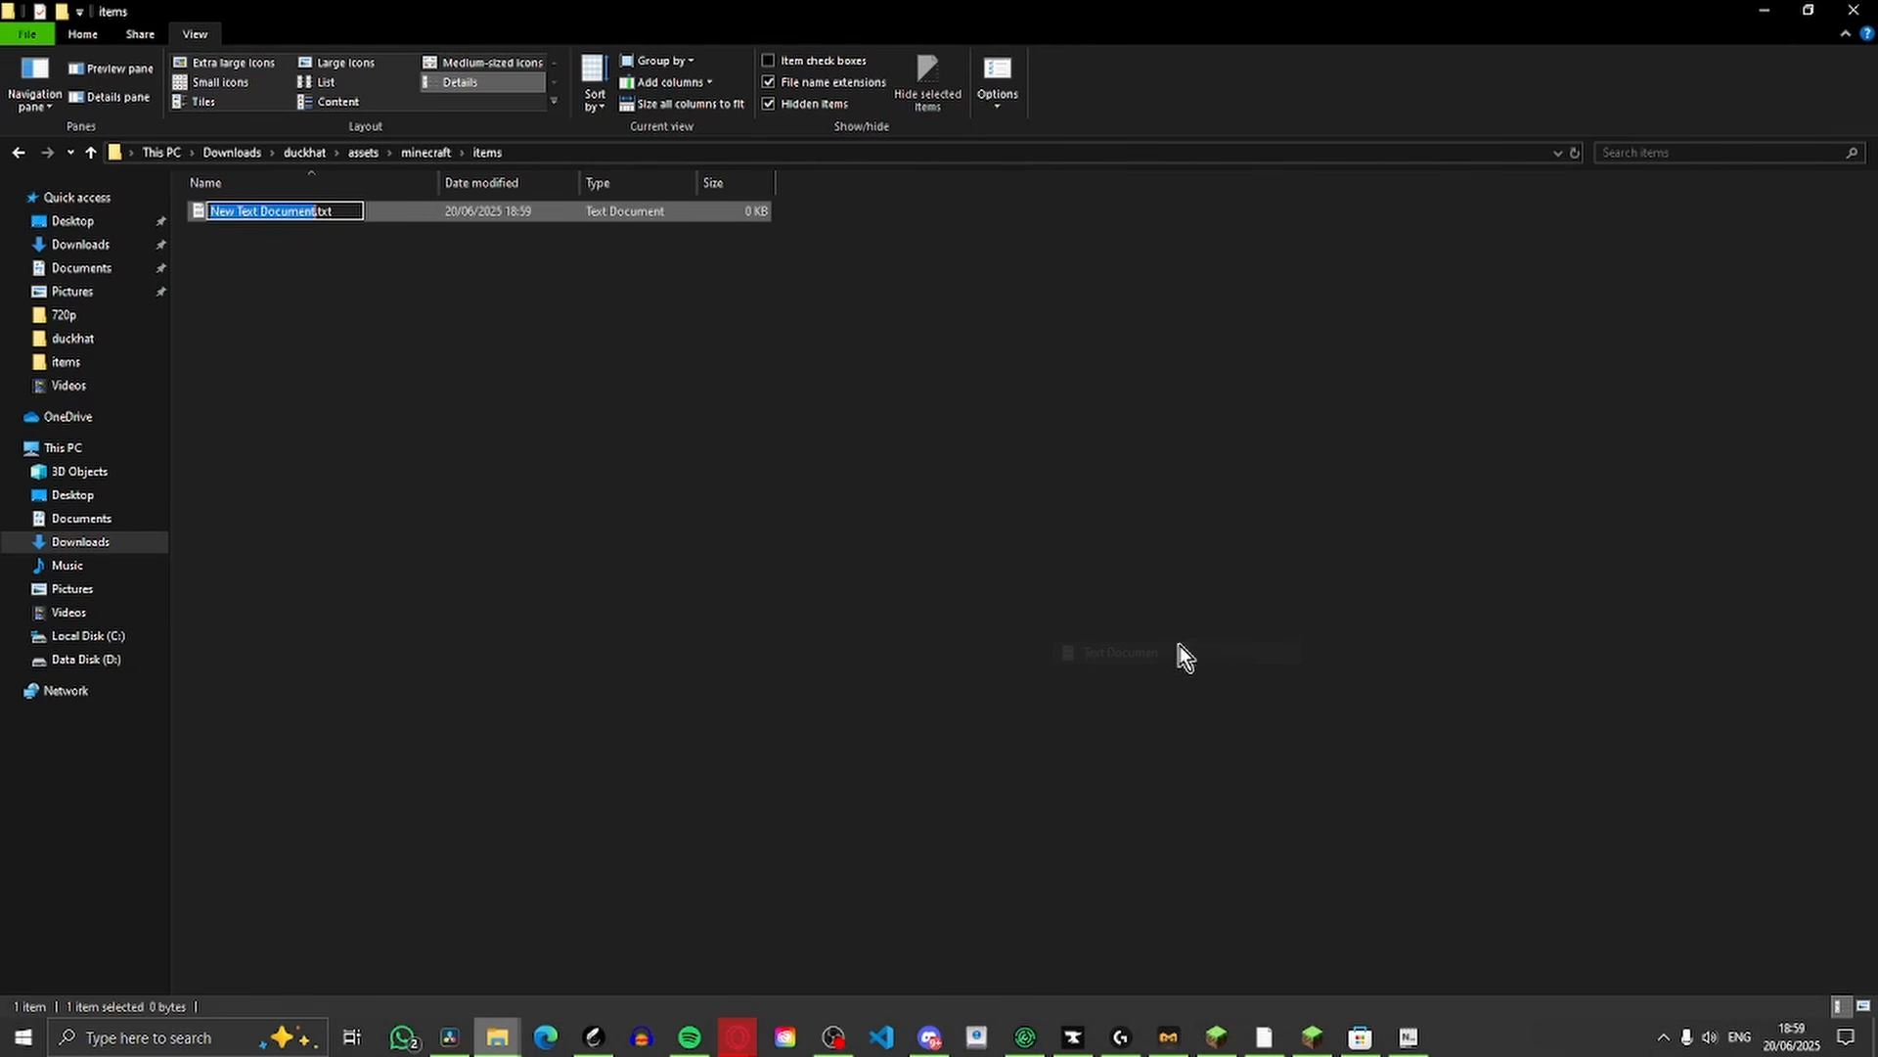
{"action": "key", "text": "BackSpace"}
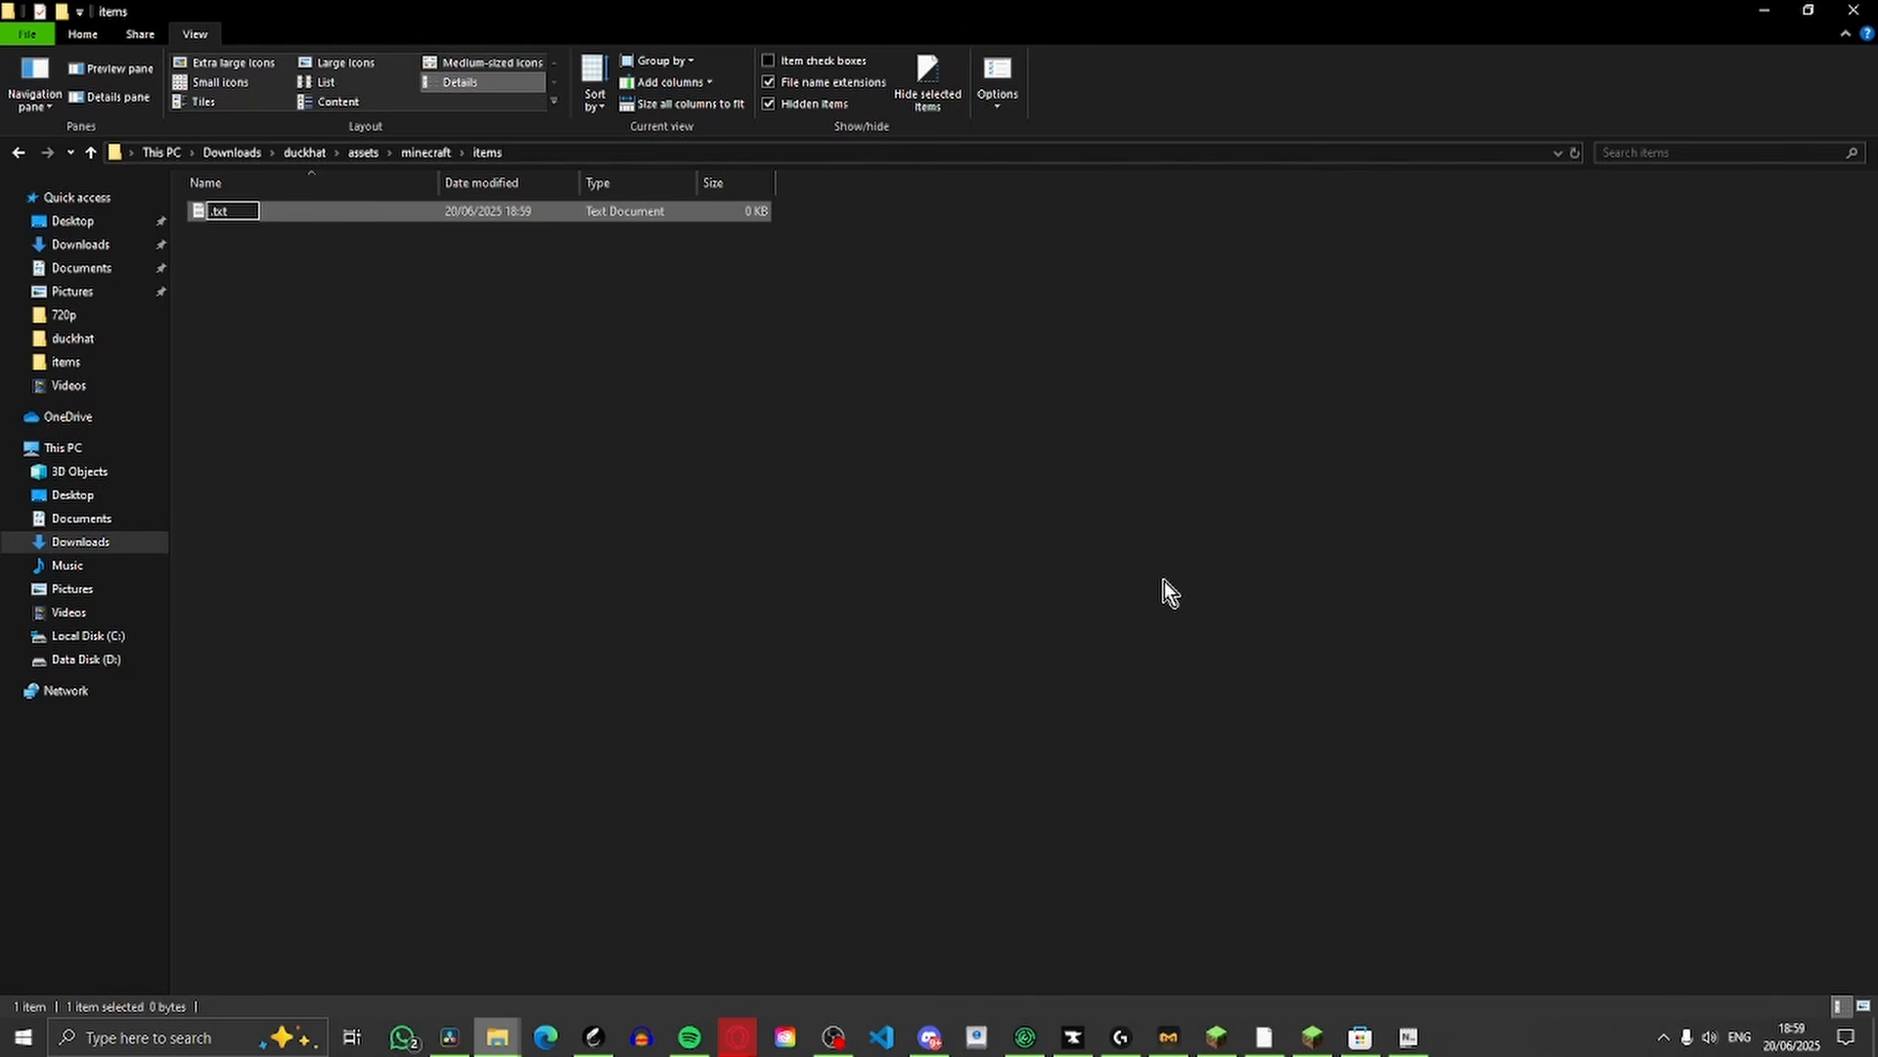
{"action": "type", "text": "carved_pumpkin."}
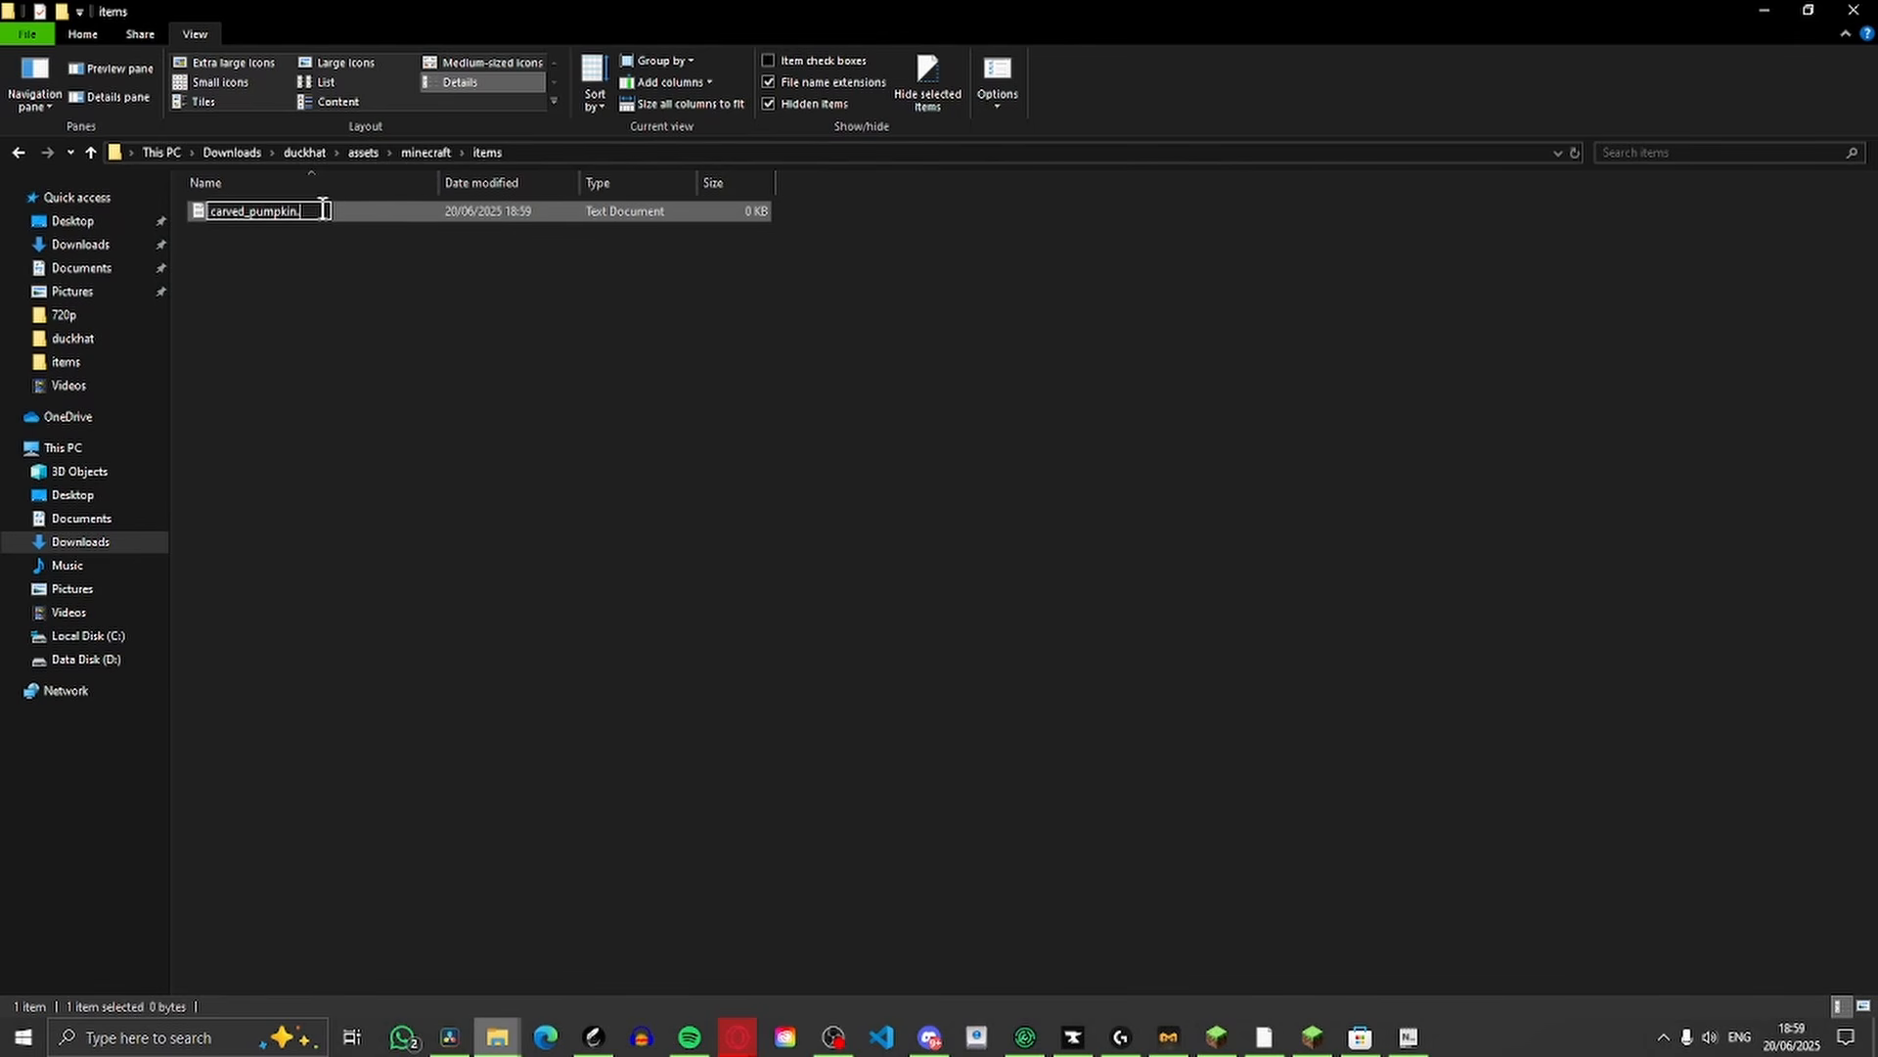
{"action": "type", "text": "json"}
{"action": "key", "text": "Return"}
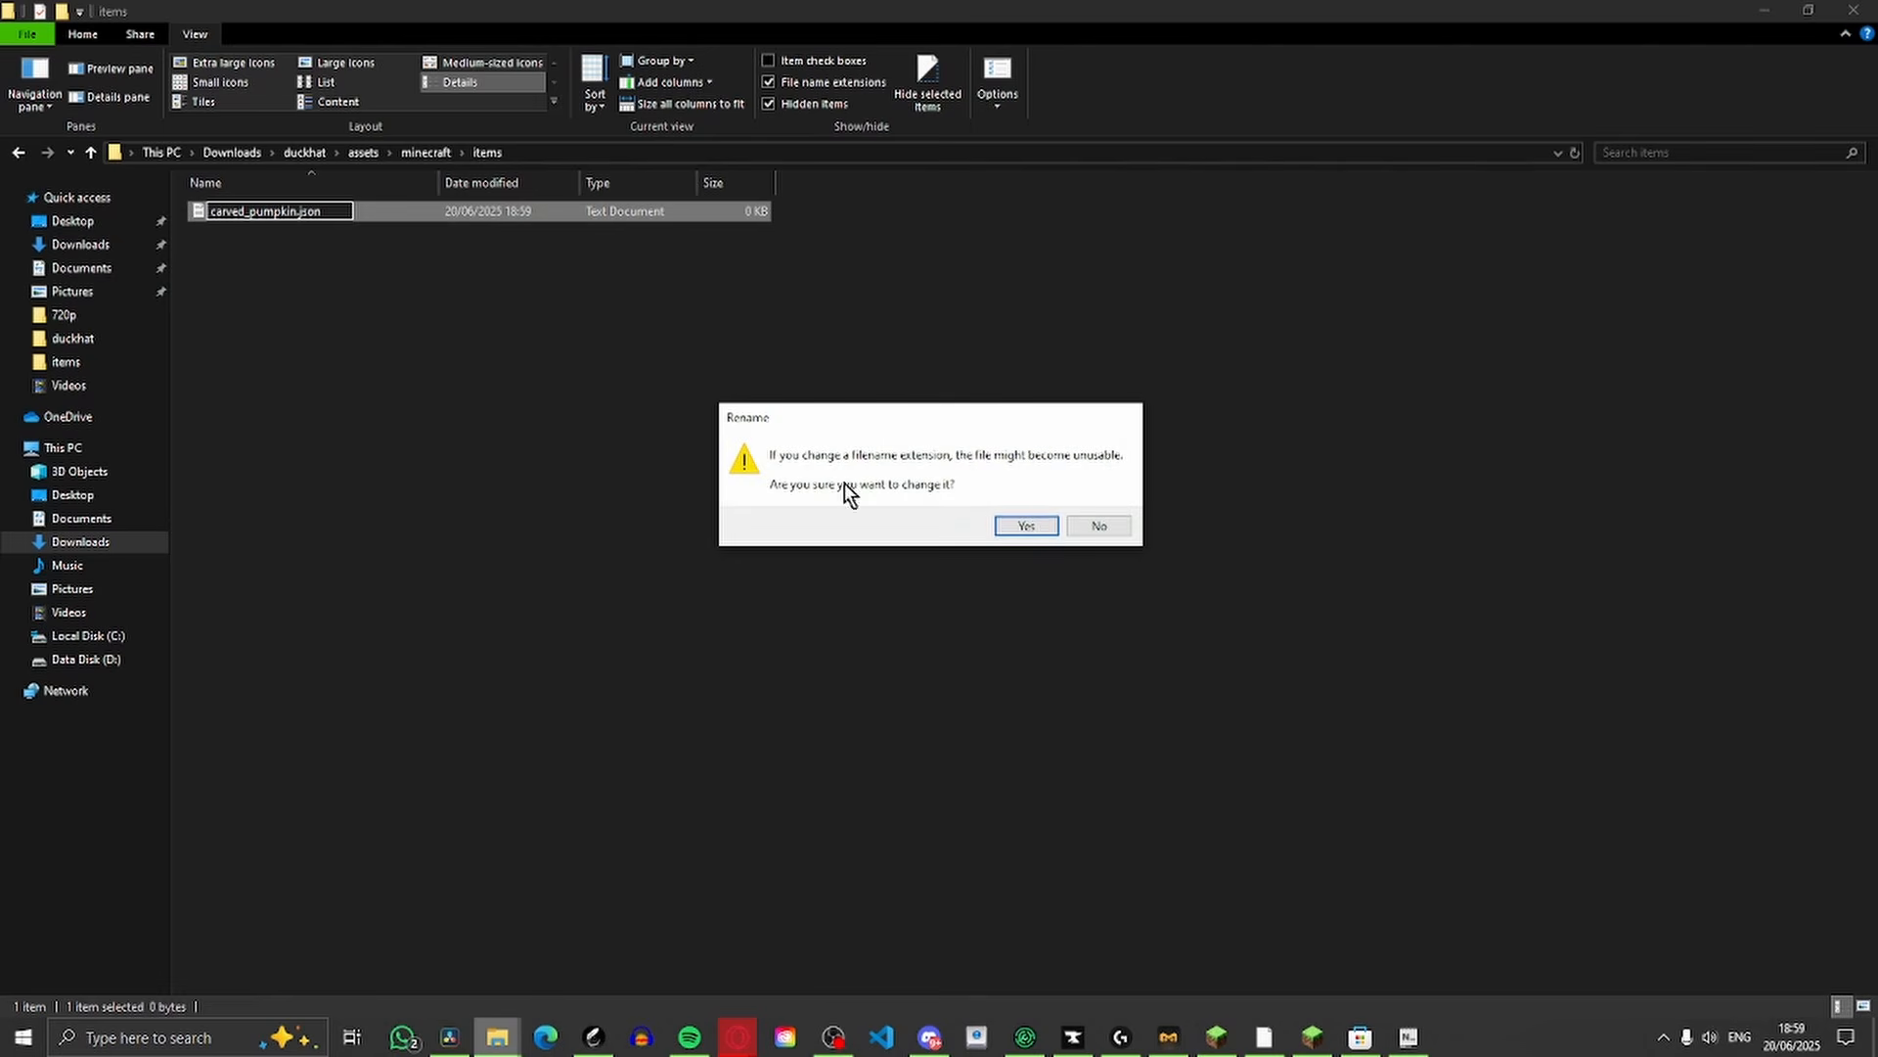
{"action": "left_click", "coordinate": [1026, 525]}
{"action": "left_click", "coordinate": [567, 355]}
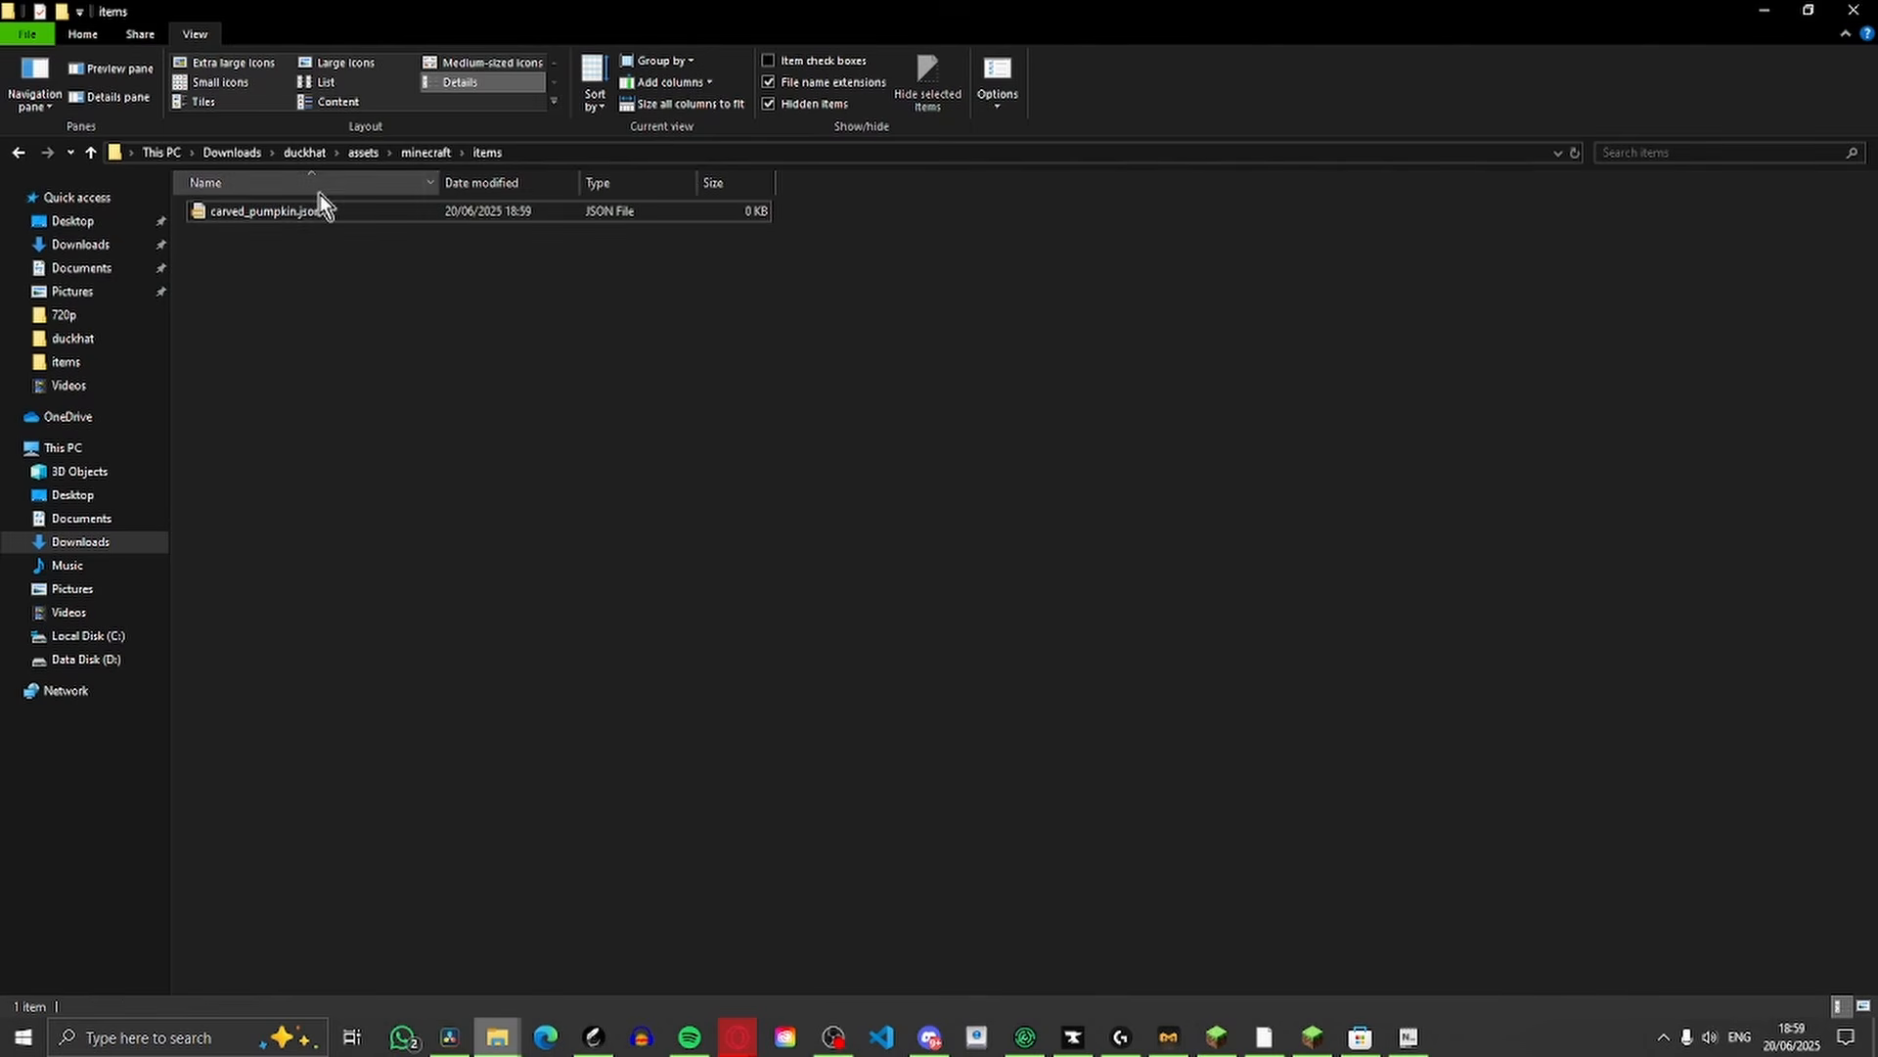
Open carved_pumpkin.json, fill in the custom_model_data select definition, and set the case's "when" value to DUCK
{"action": "double_click", "coordinate": [256, 218]}
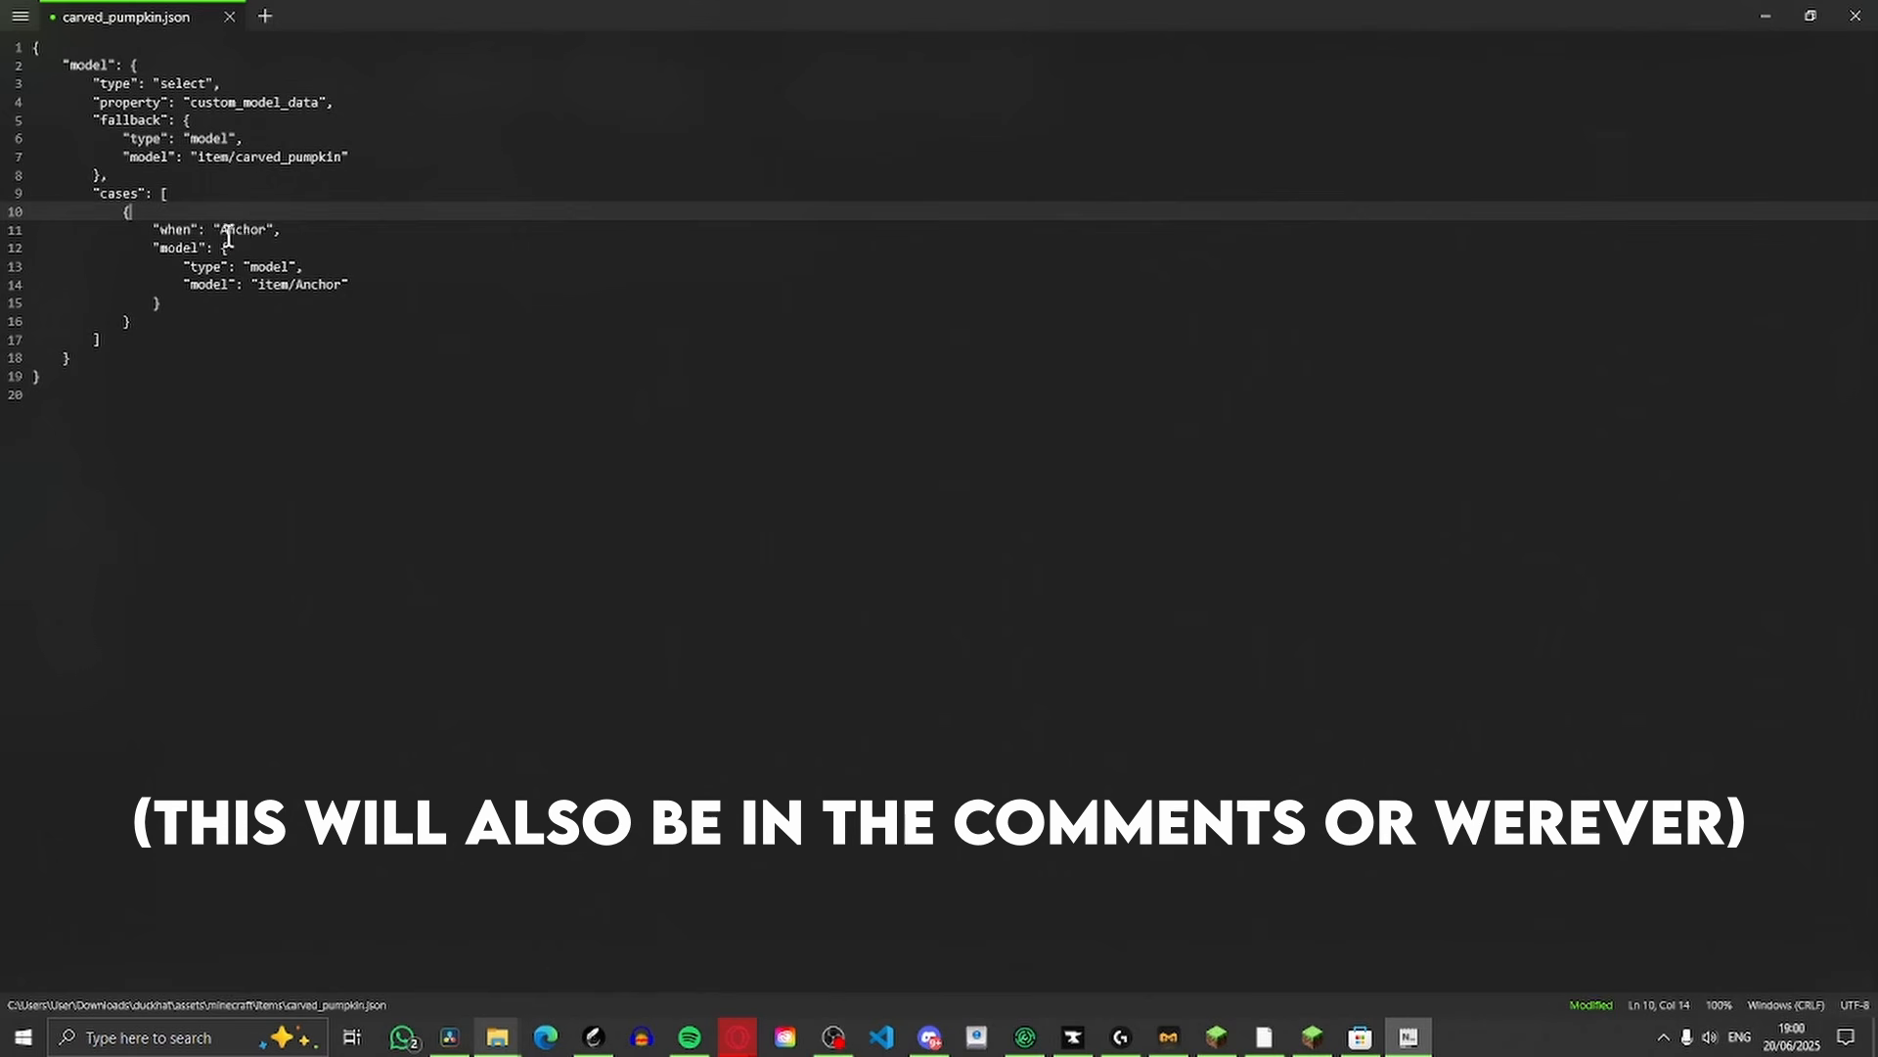
{"action": "left_click_drag", "start_coordinate": [221, 231], "coordinate": [264, 225]}
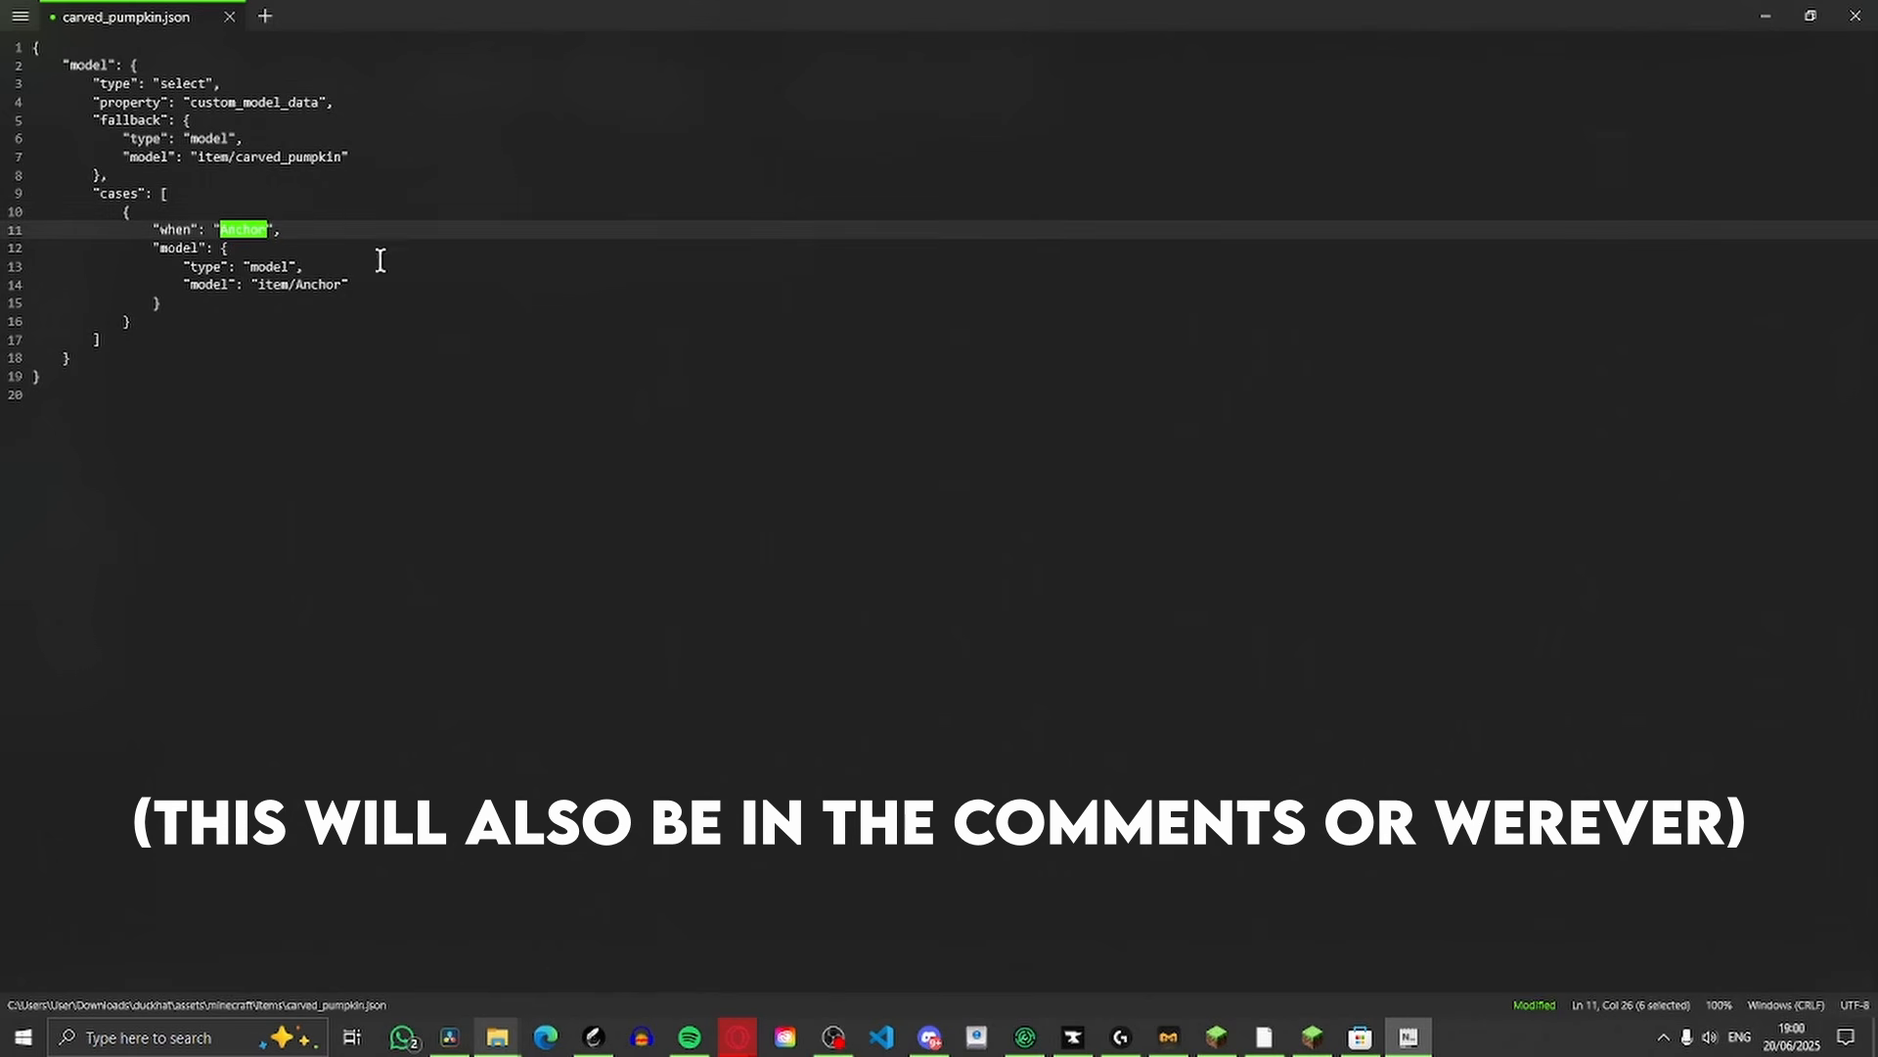
{"action": "key", "text": "BackSpace"}
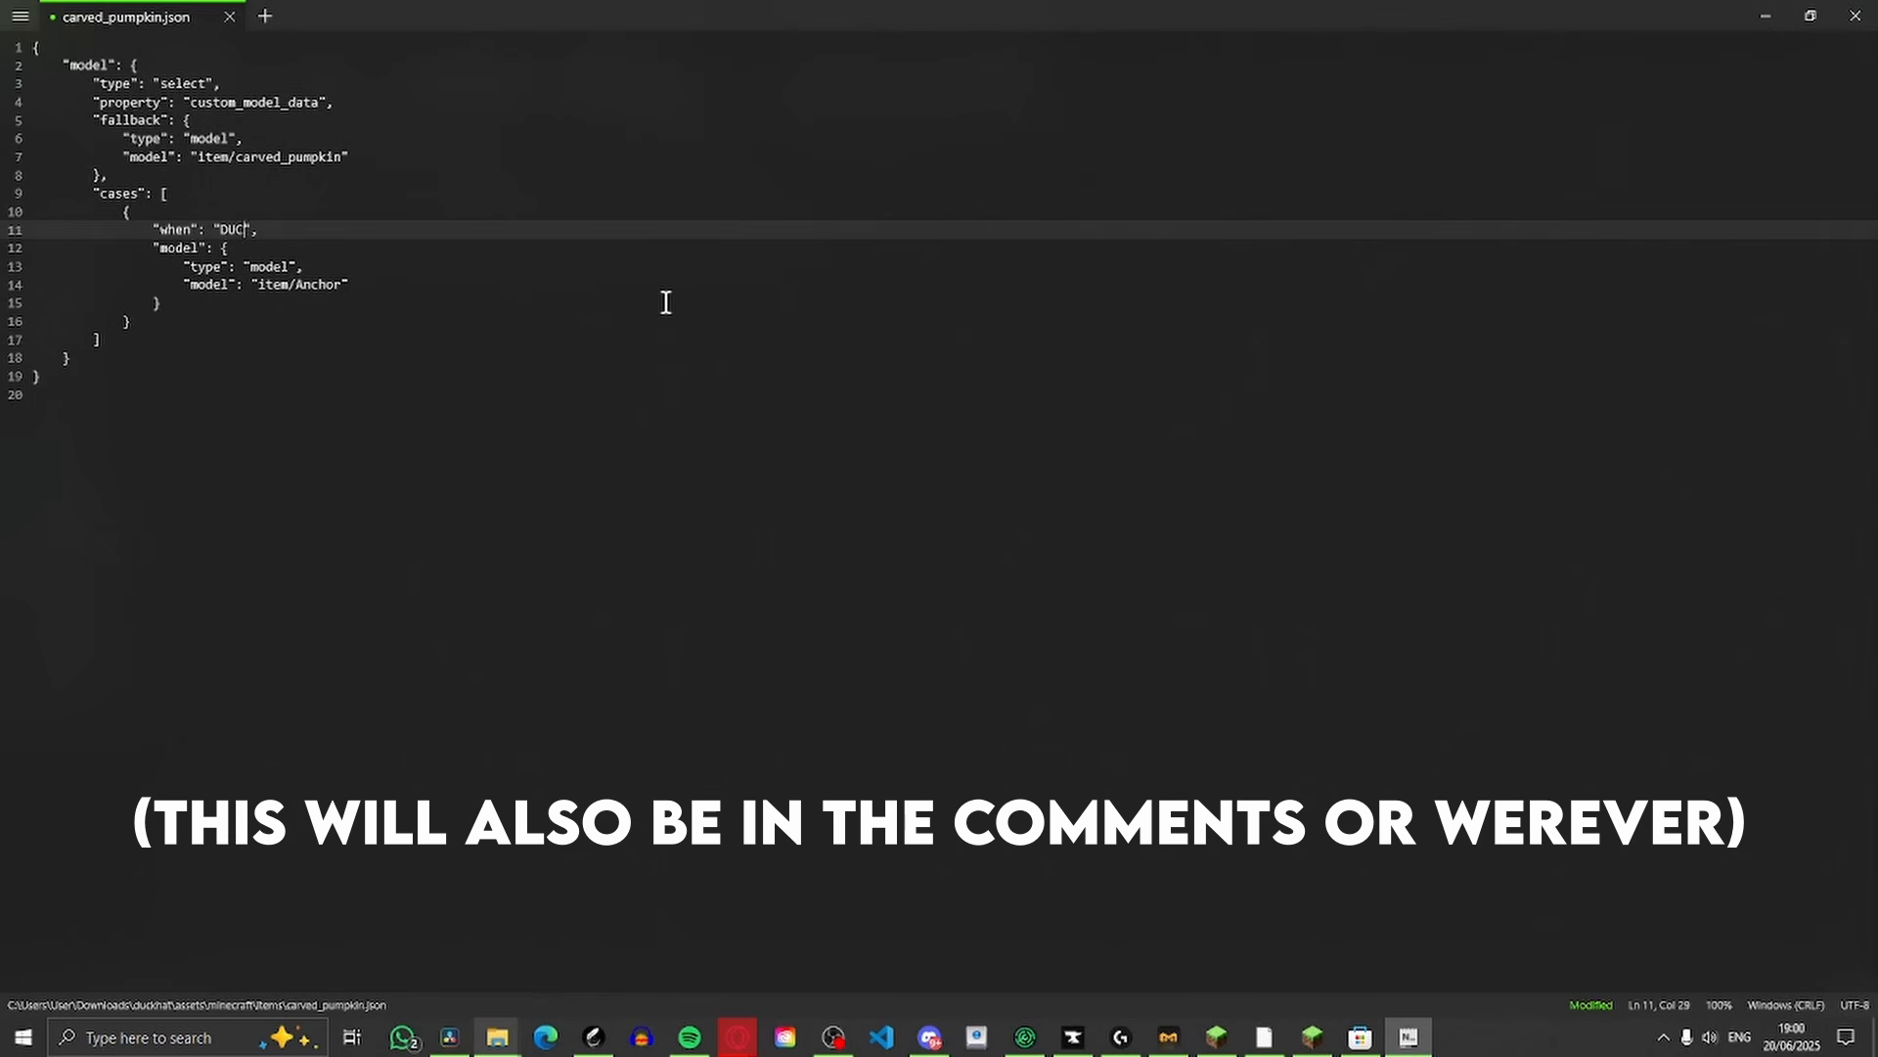
{"action": "left_click", "coordinate": [334, 304]}
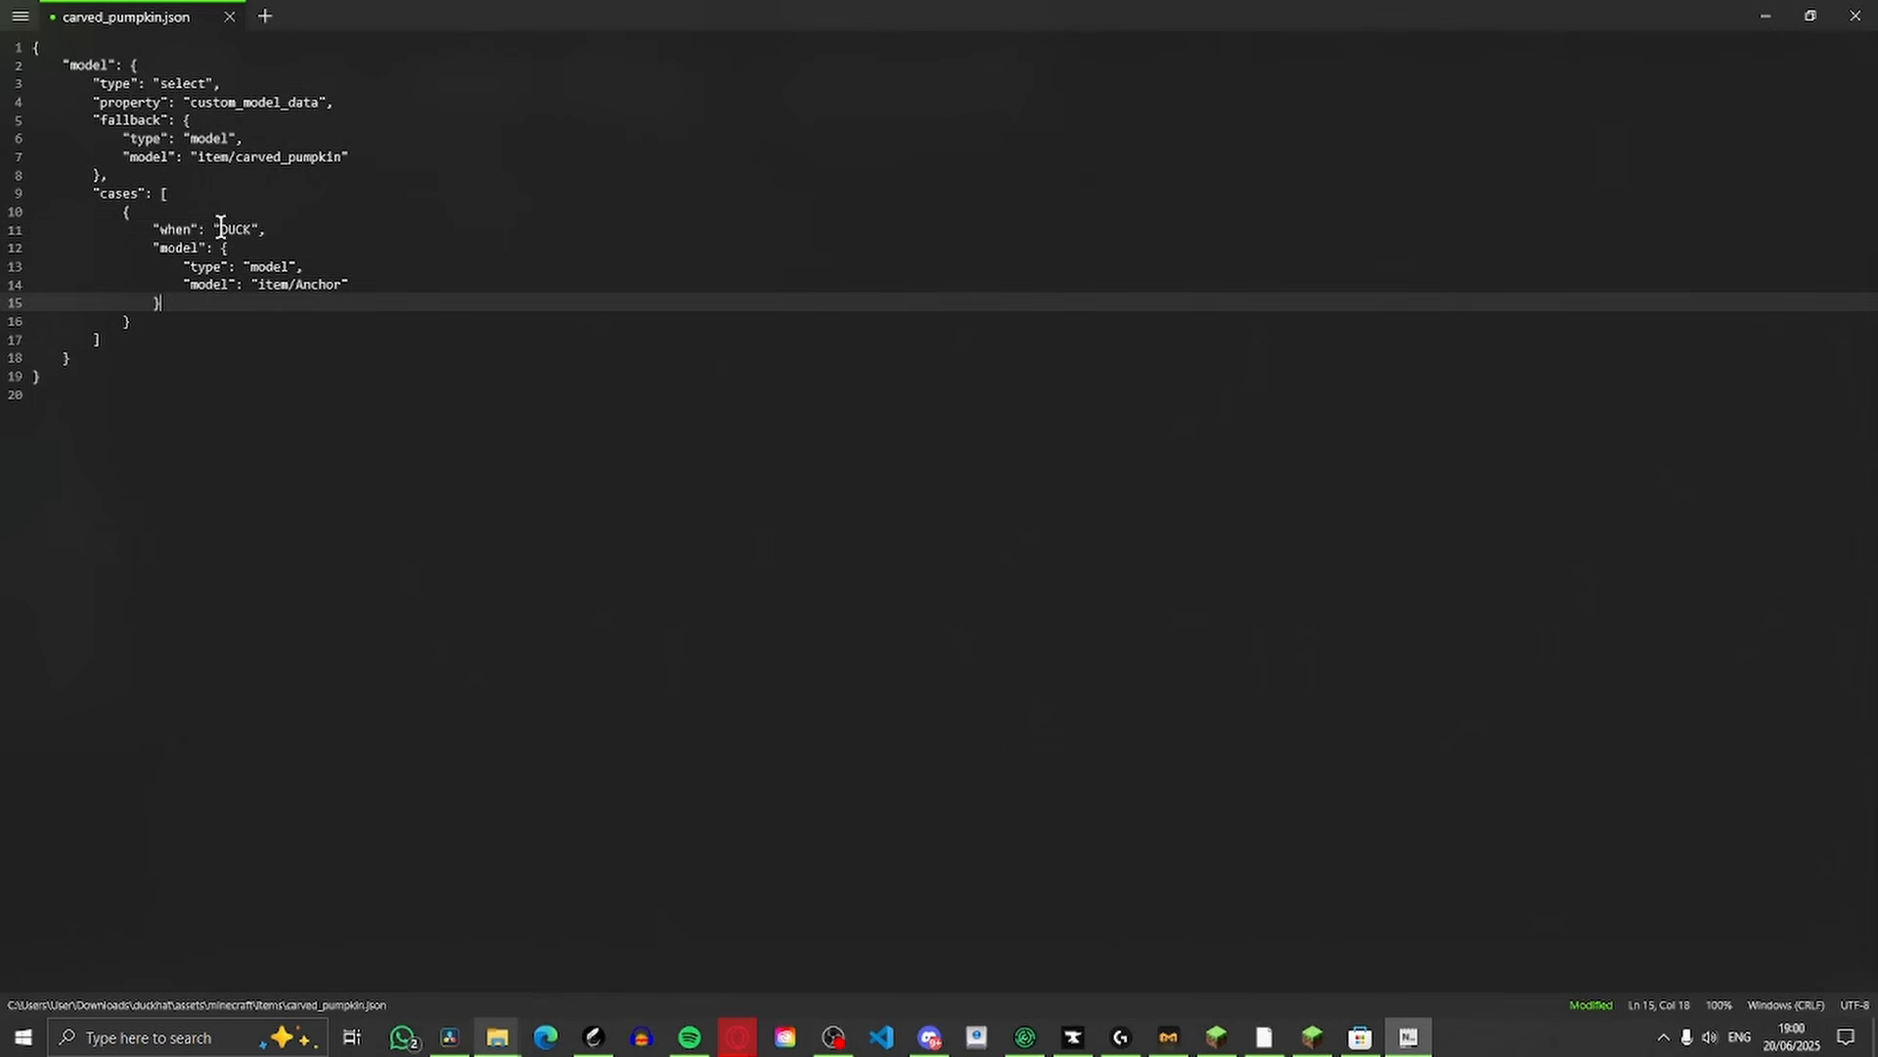
{"action": "left_click_drag", "start_coordinate": [221, 229], "coordinate": [285, 226]}
{"action": "left_click", "coordinate": [313, 286]}
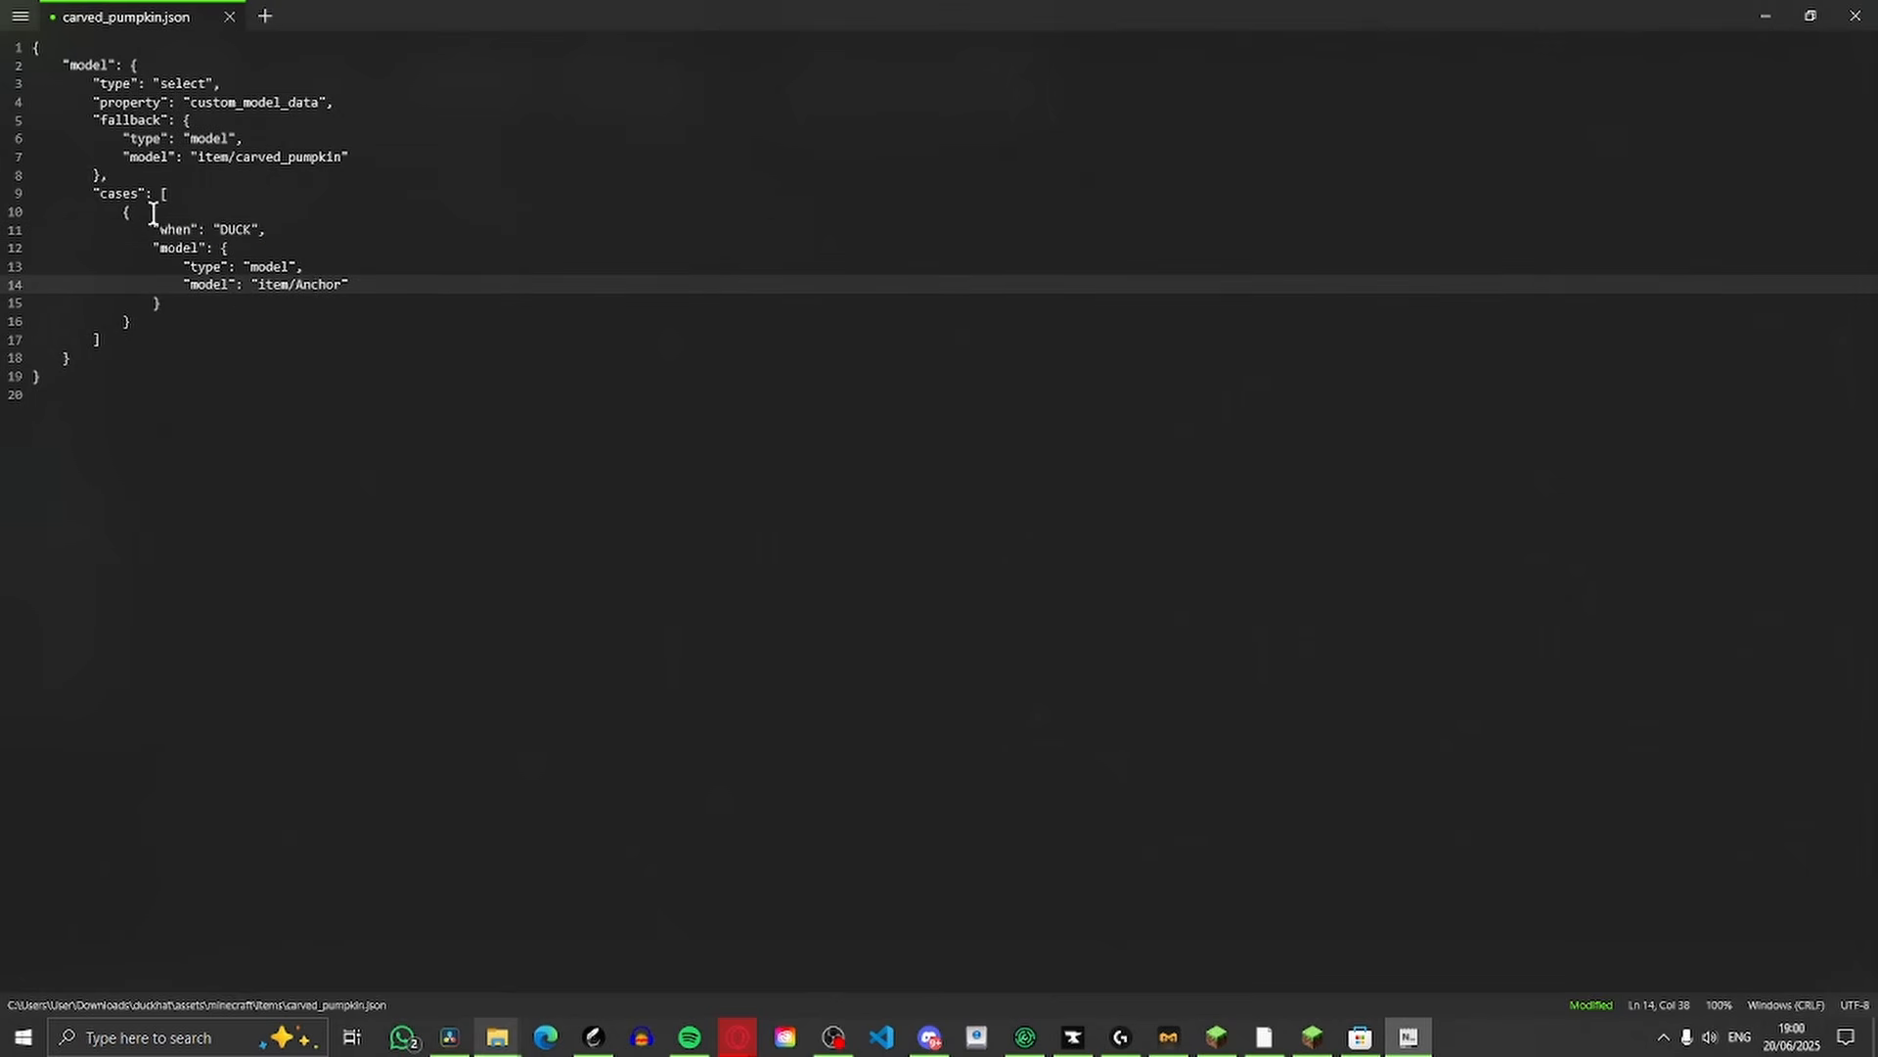
Set the DUCK case's model path to item/duck, then close the file and save its changes
{"action": "left_click_drag", "start_coordinate": [161, 284], "coordinate": [237, 298]}
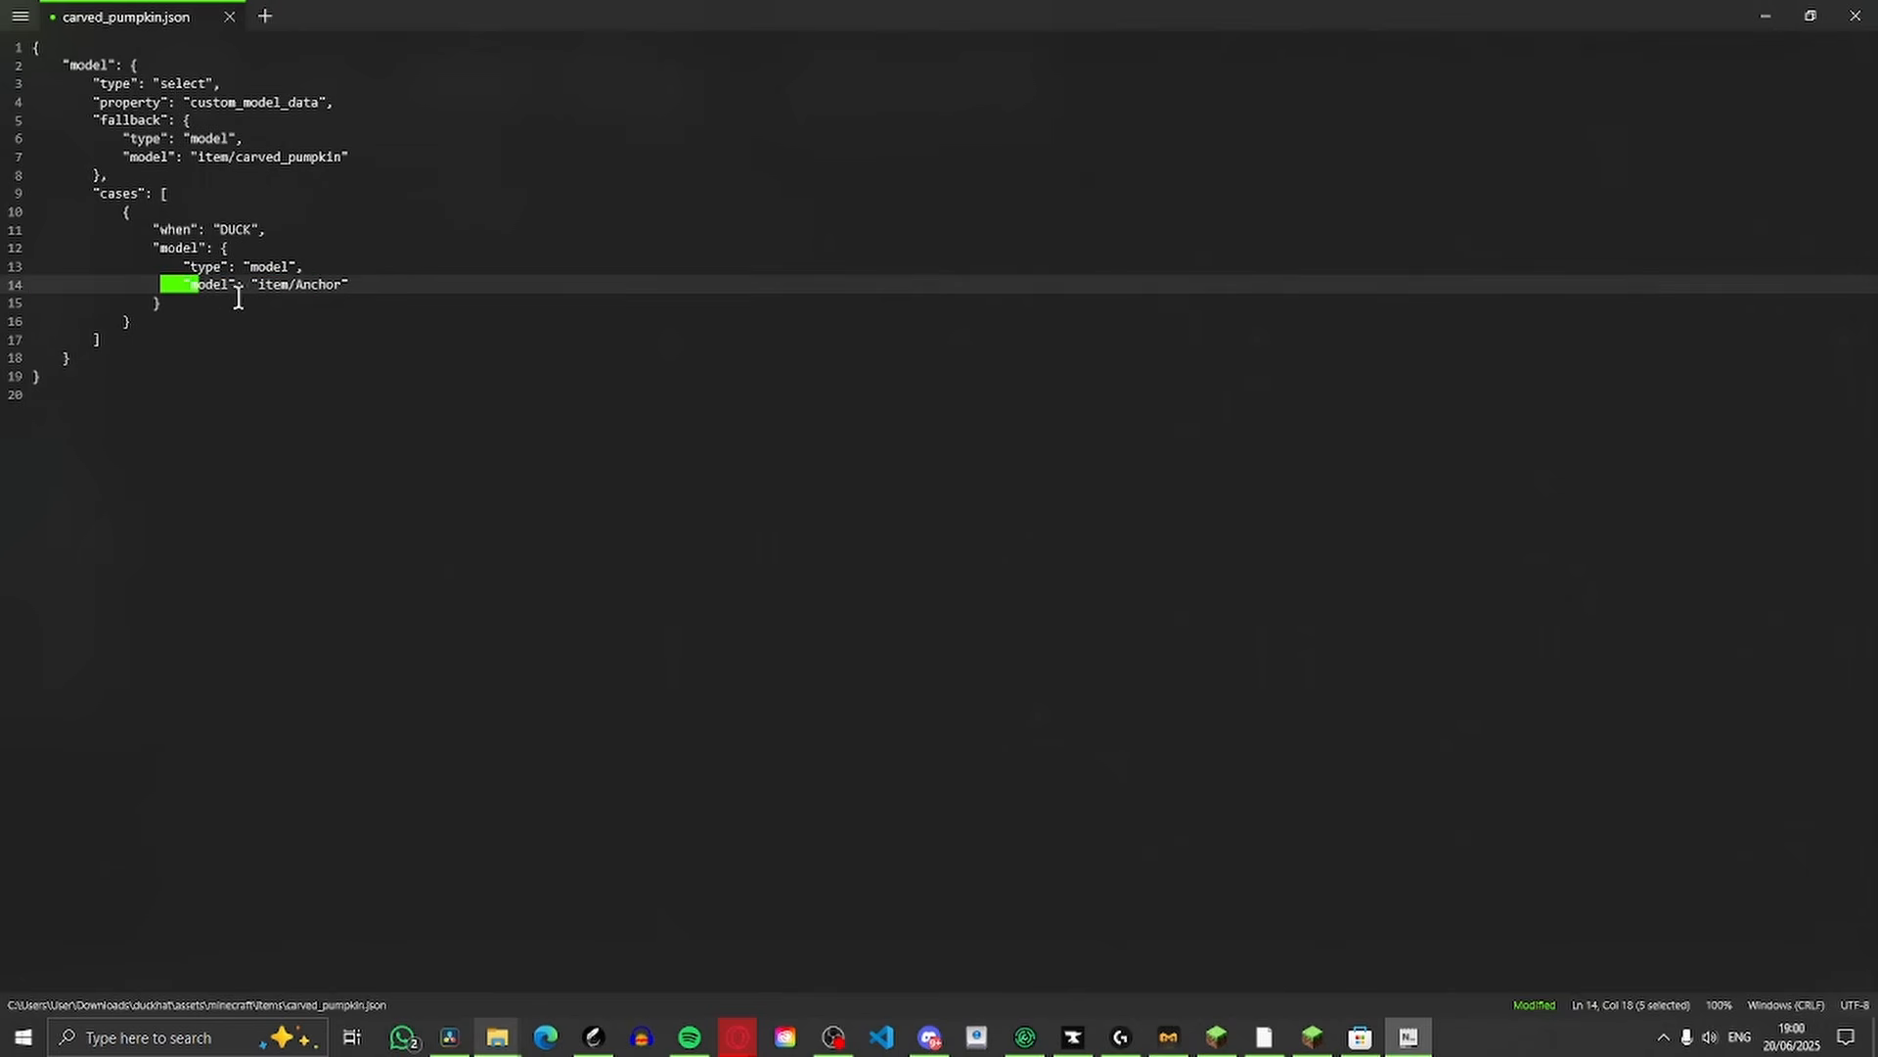
{"action": "left_click", "coordinate": [350, 284]}
{"action": "type", "text": "\""}
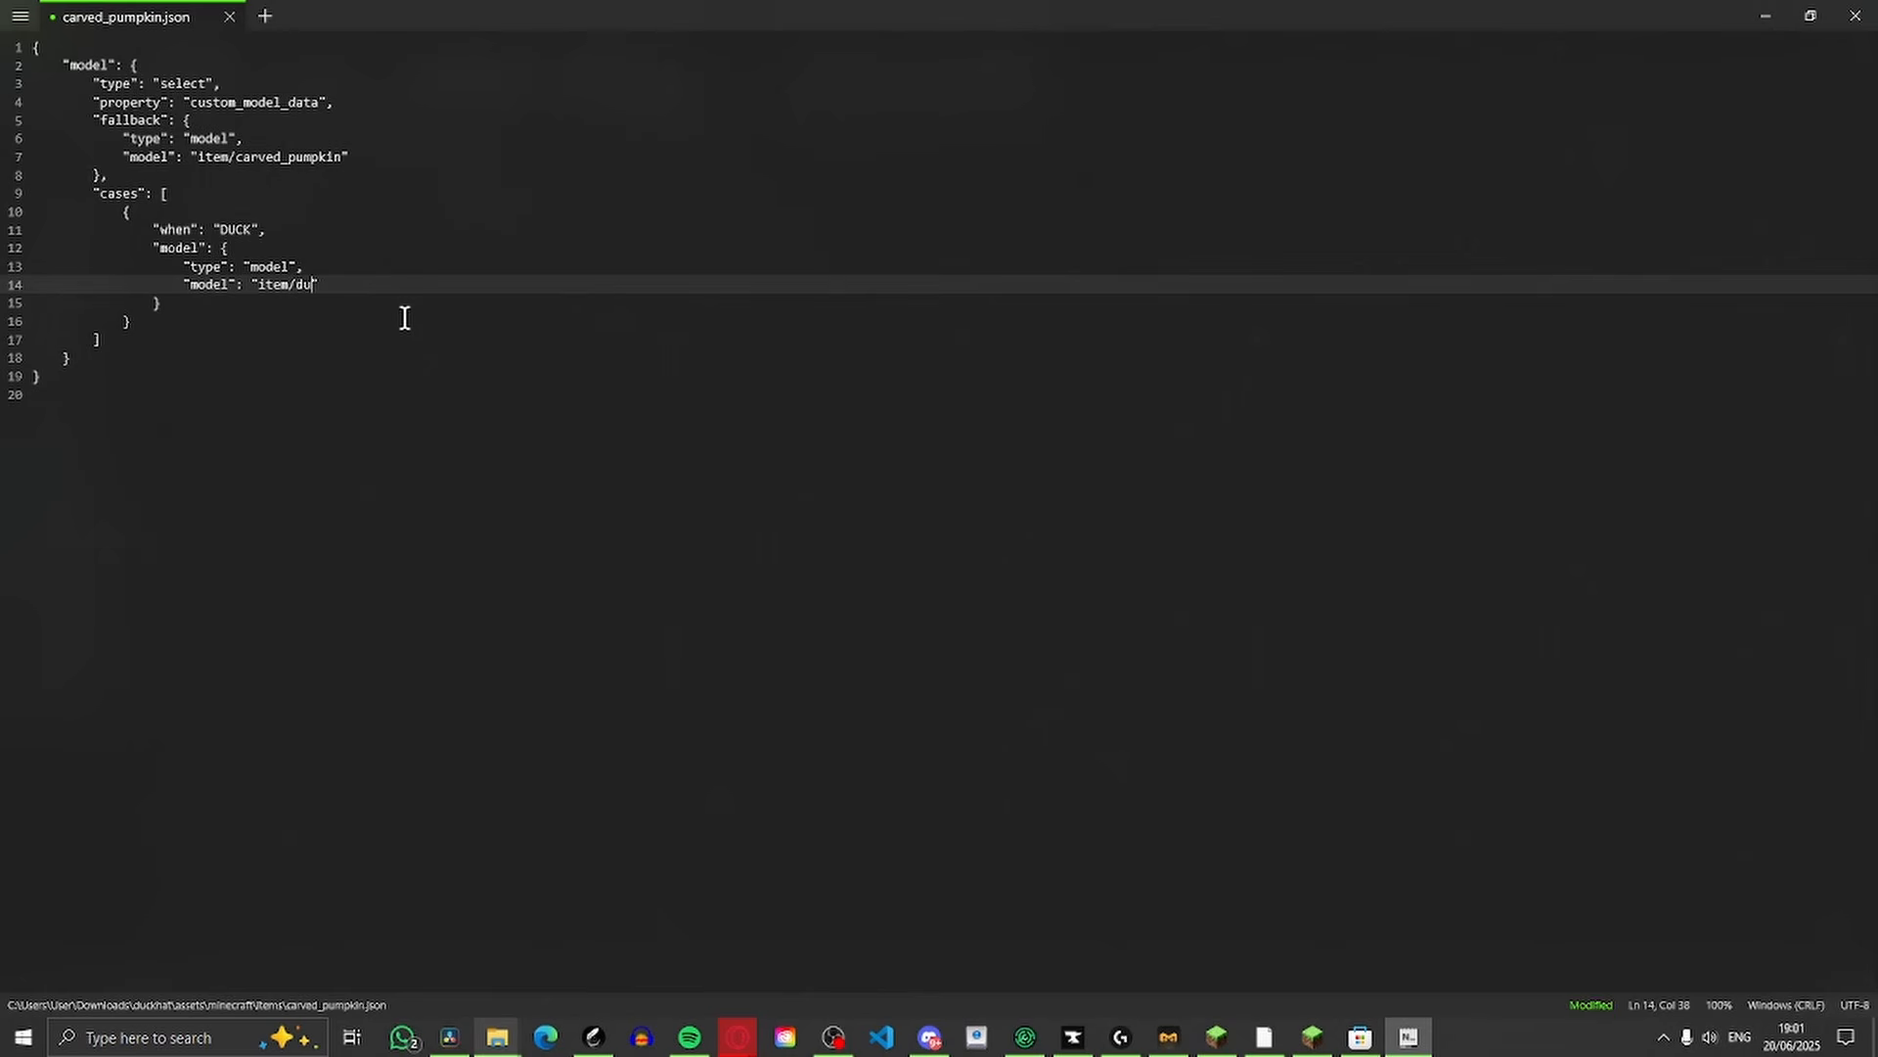
{"action": "left_click", "coordinate": [1856, 16]}
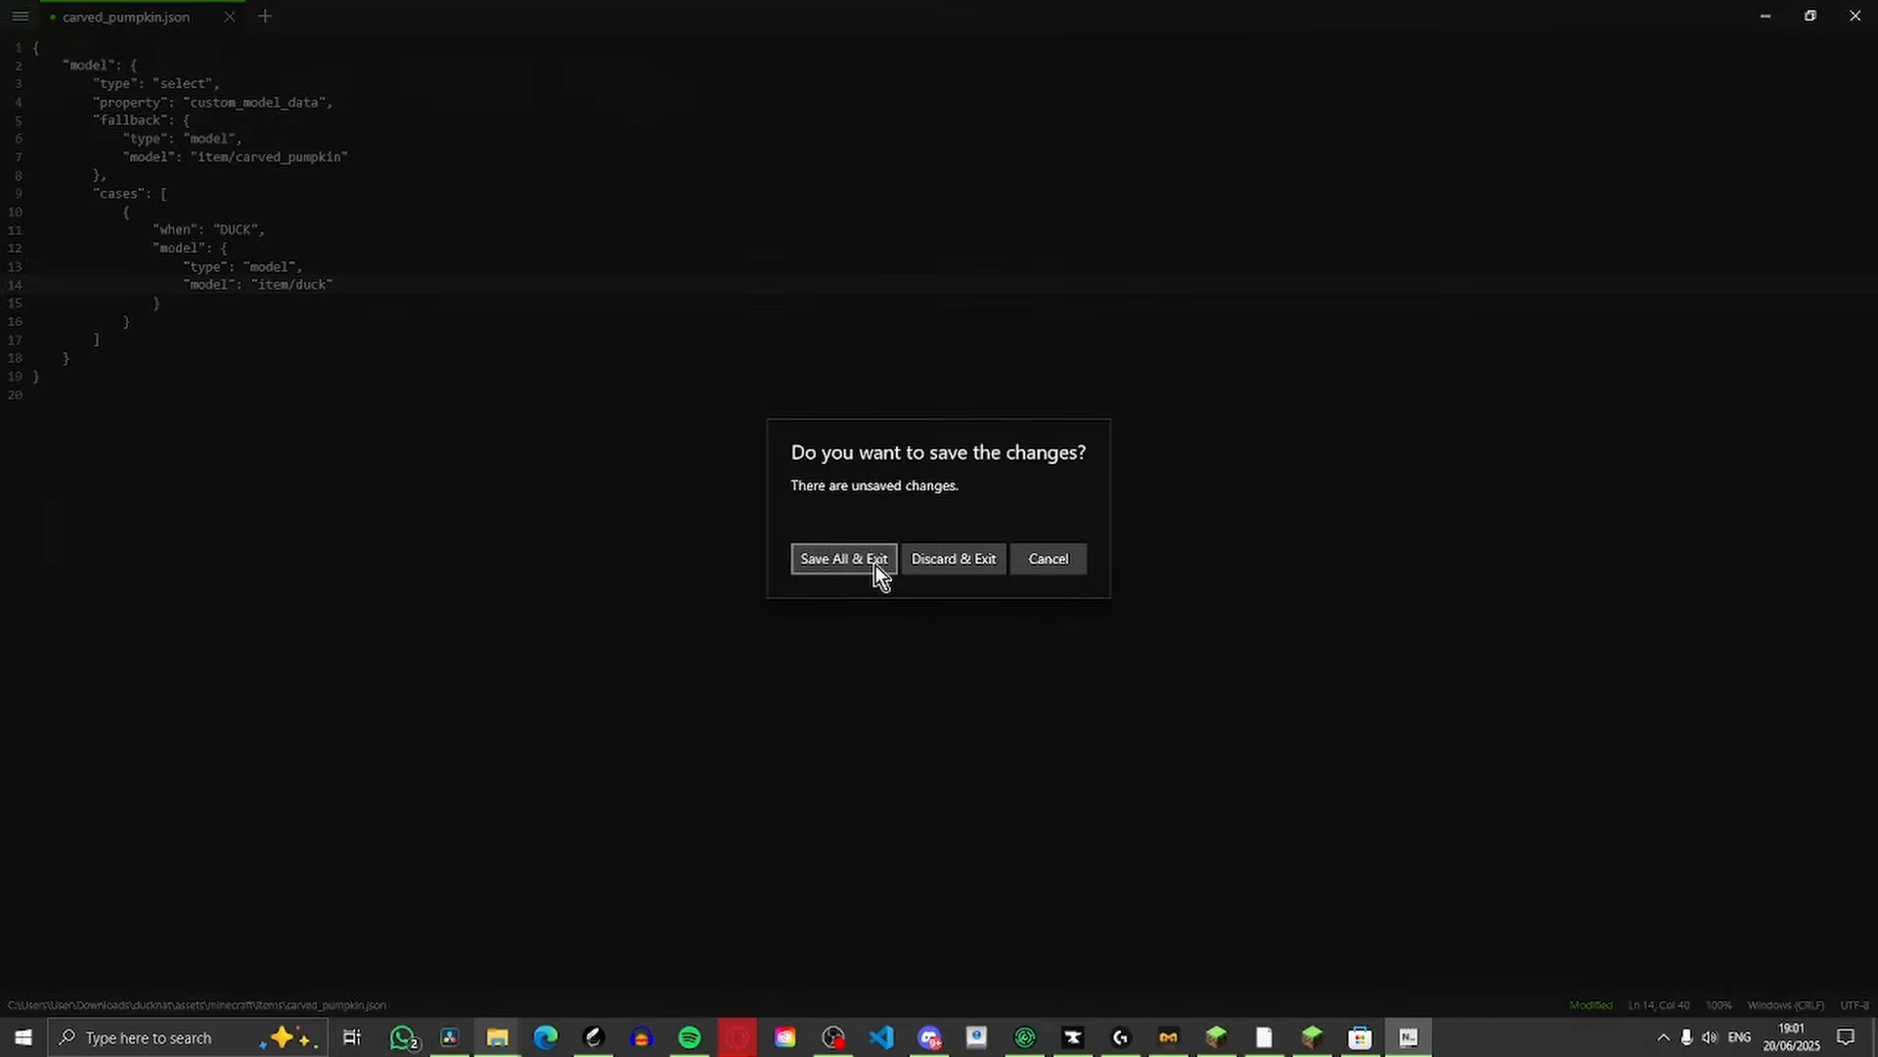
{"action": "left_click", "coordinate": [874, 563]}
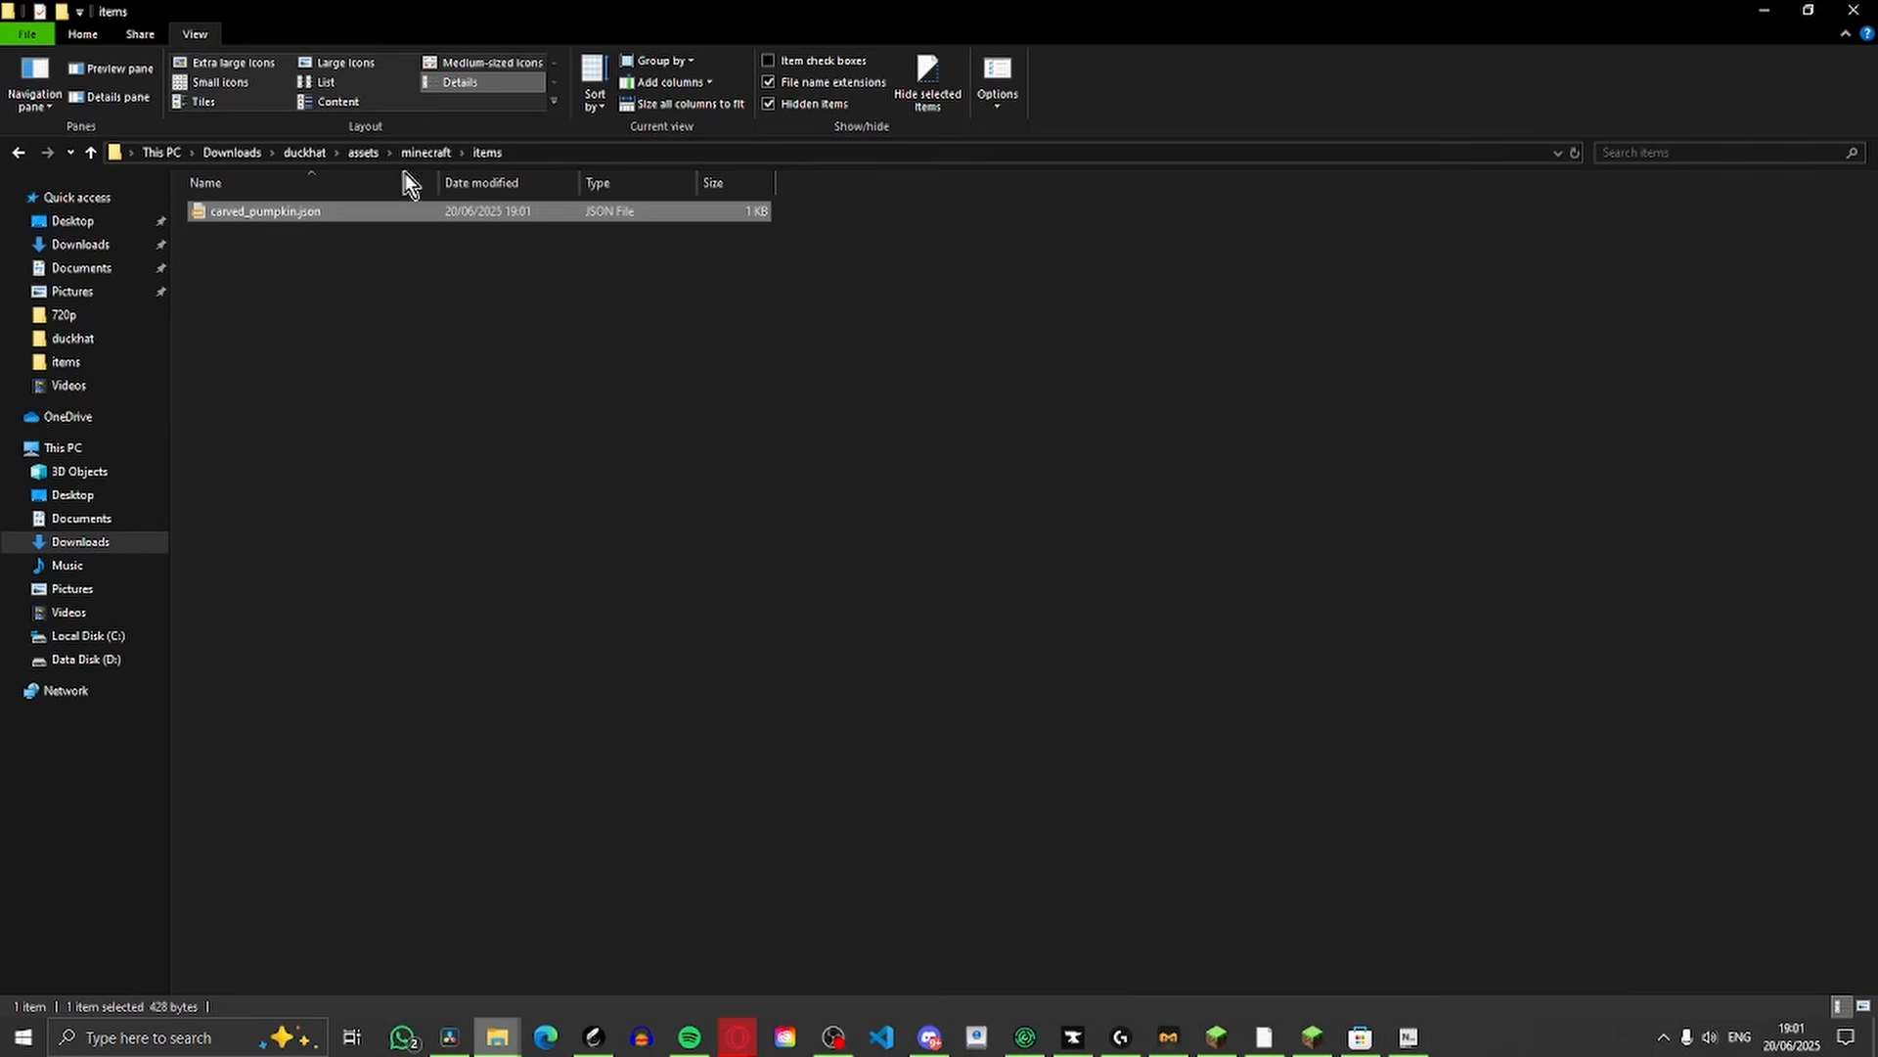
Create a folder named models beside the items folder in minecraft and open it
{"action": "left_click", "coordinate": [421, 154]}
{"action": "right_click", "coordinate": [362, 360]}
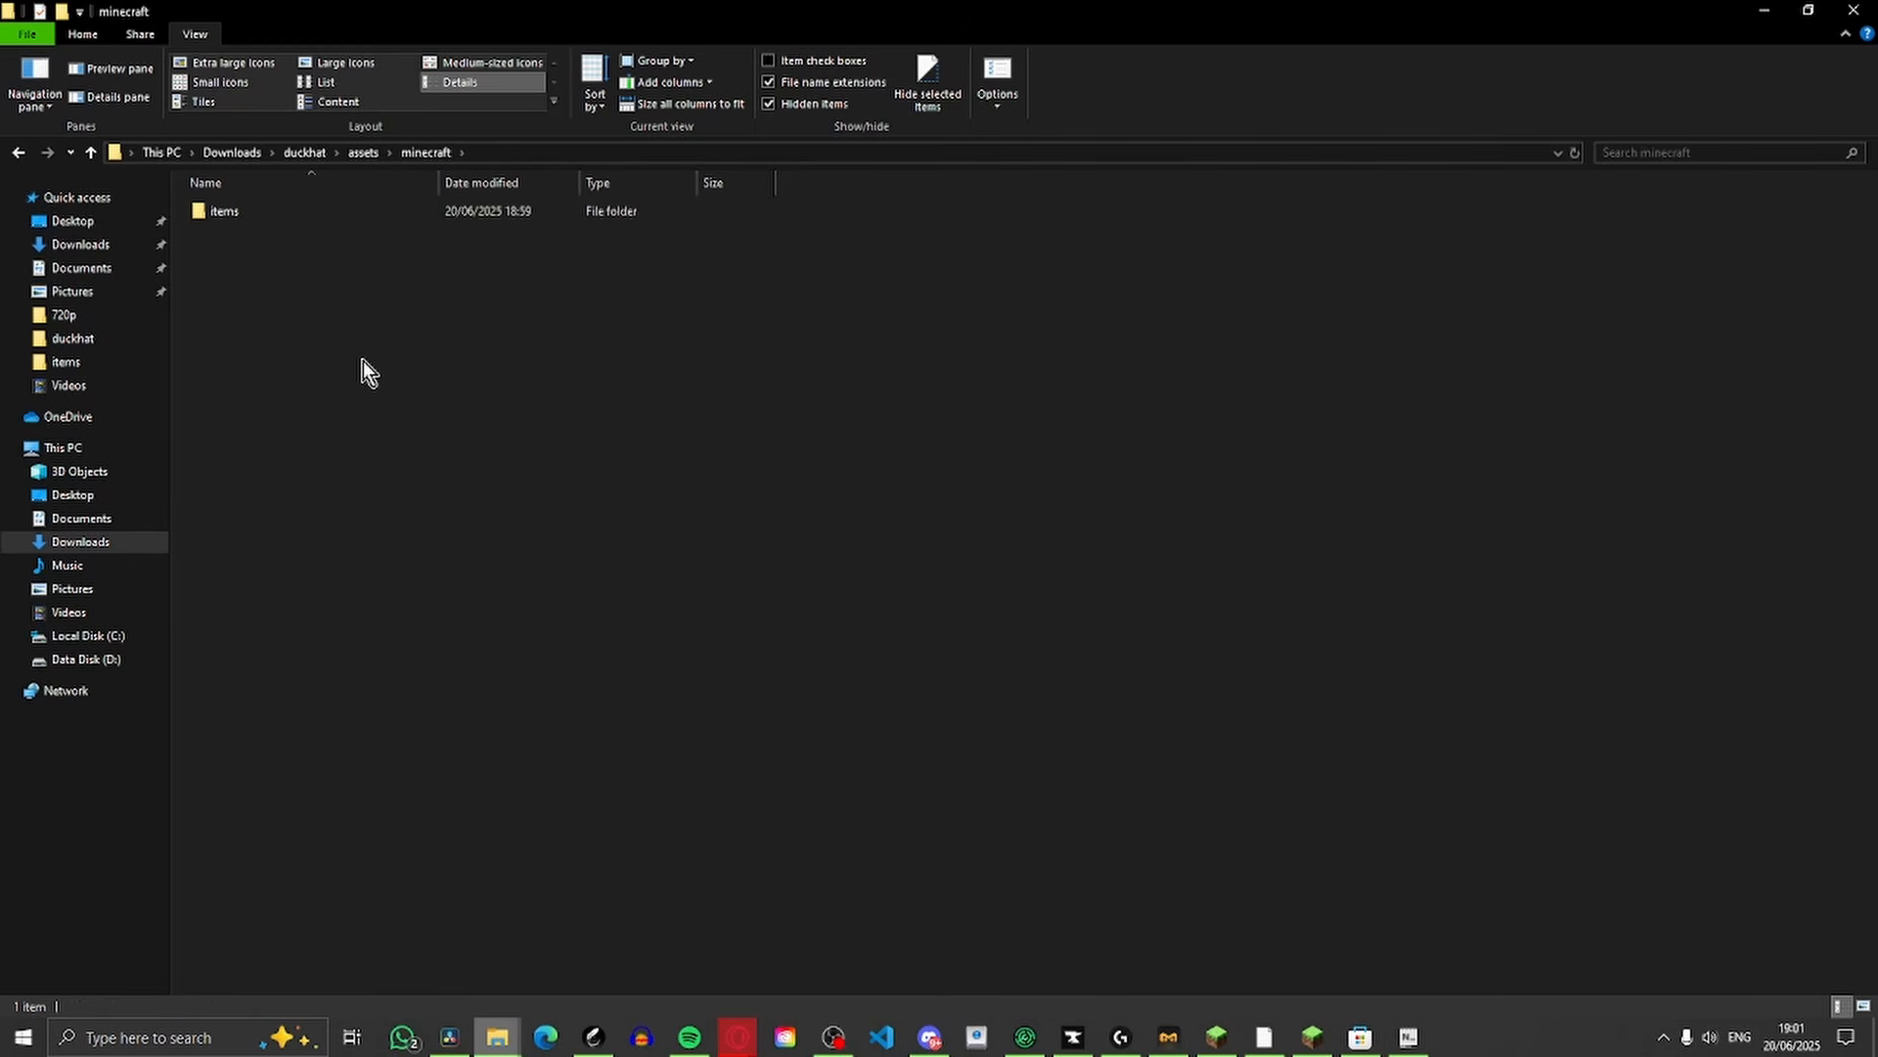
{"action": "mouse_move", "coordinate": [490, 592]}
{"action": "left_click", "coordinate": [707, 601]}
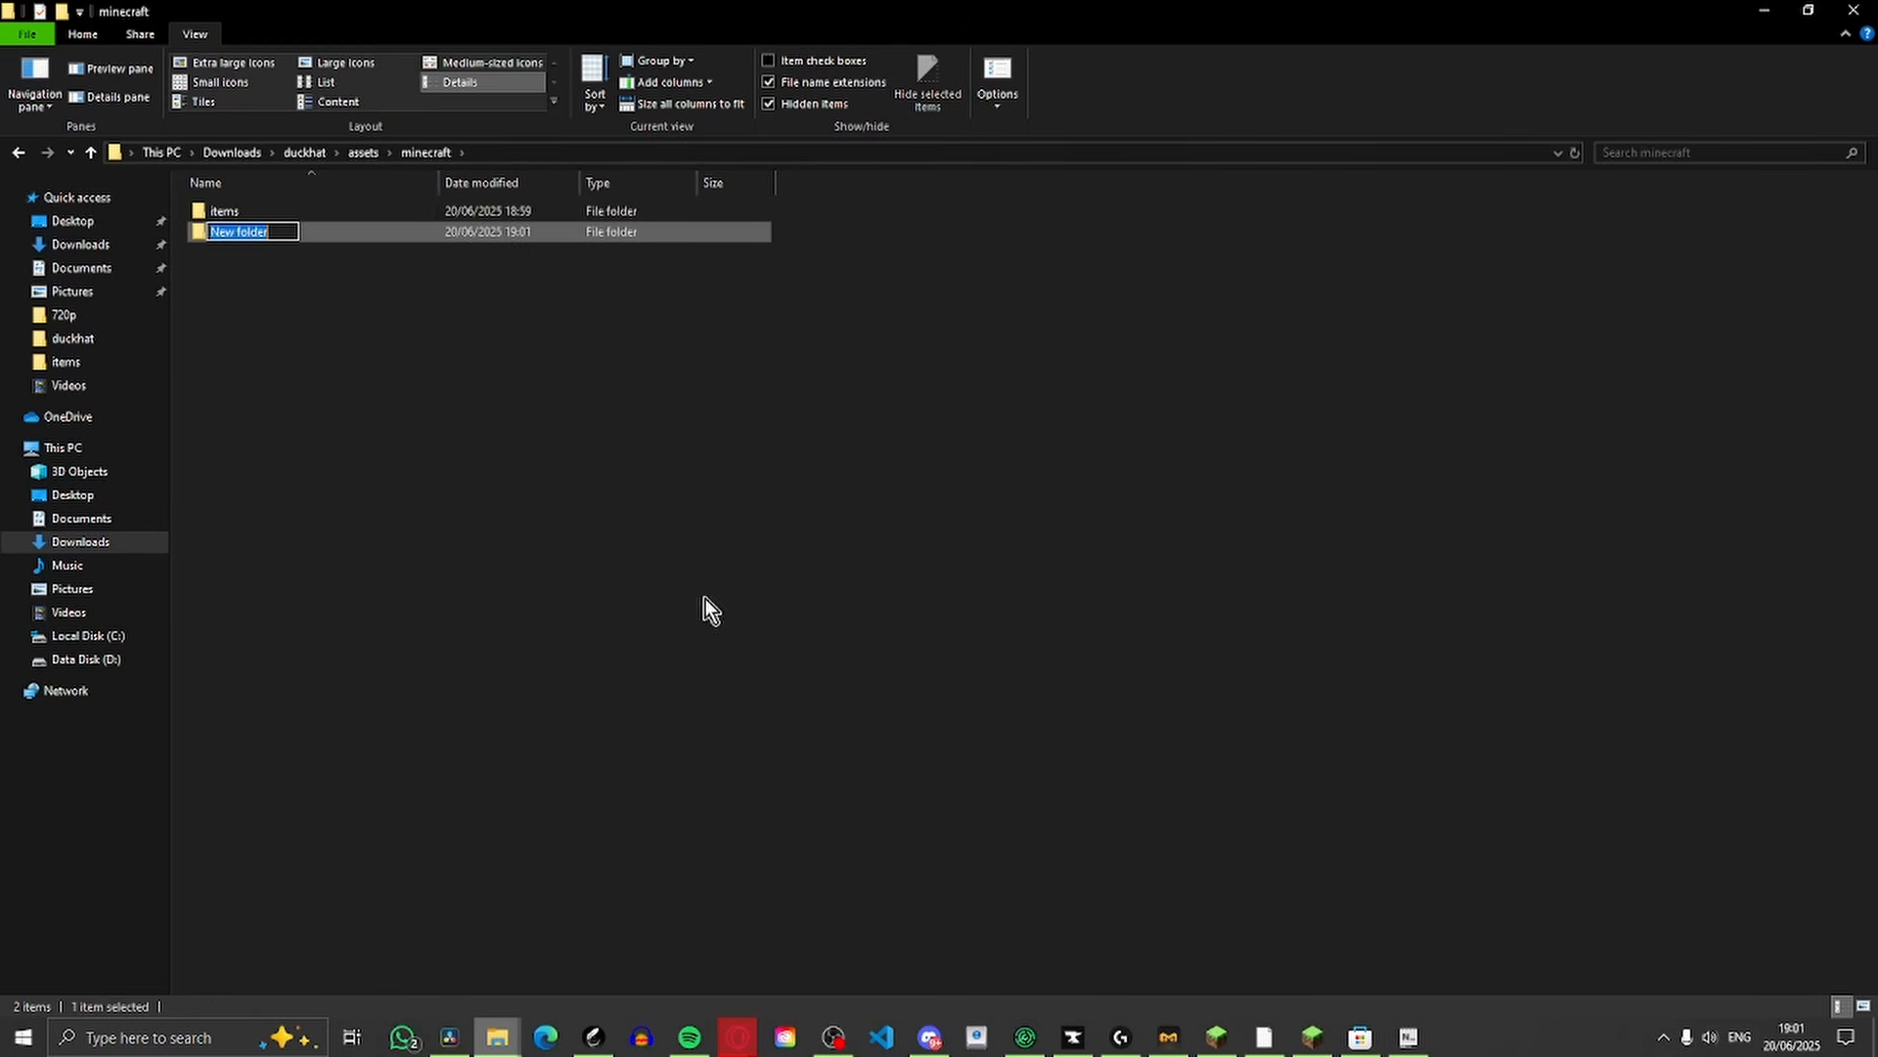
{"action": "key", "text": "BackSpace"}
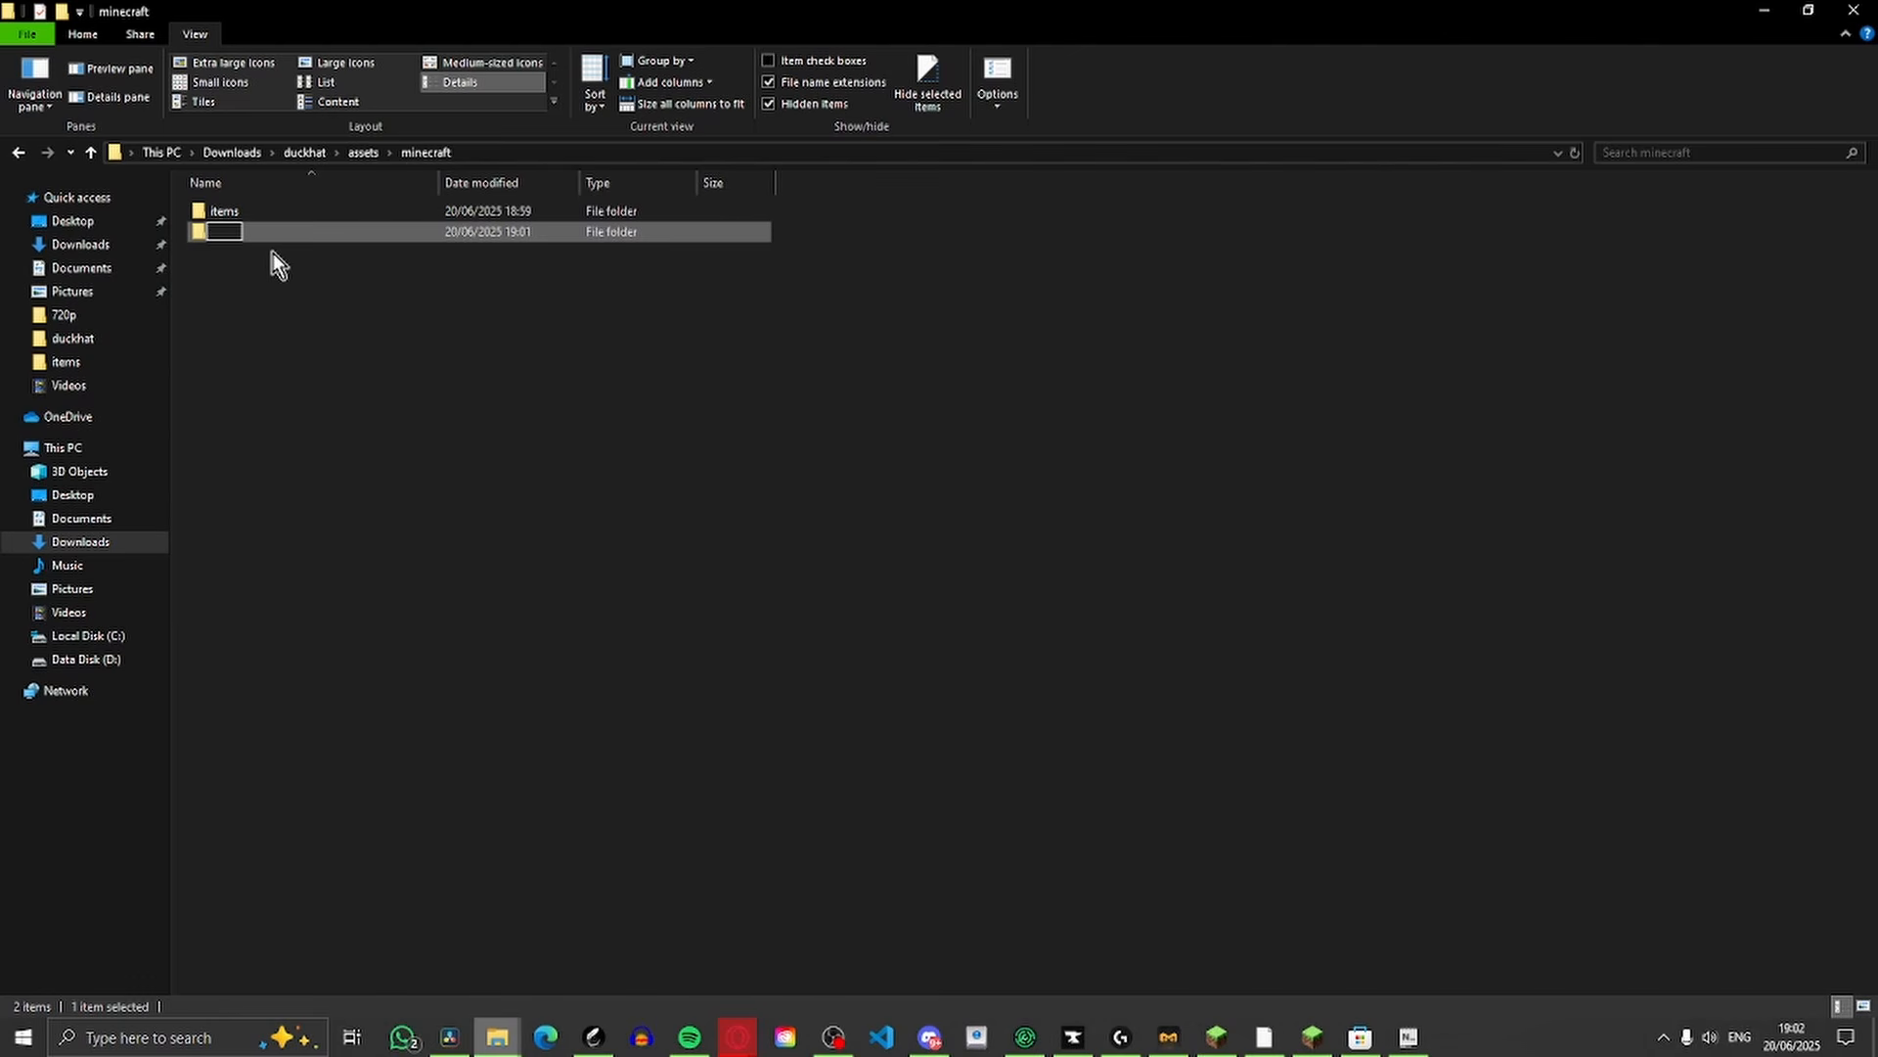
{"action": "type", "text": "models"}
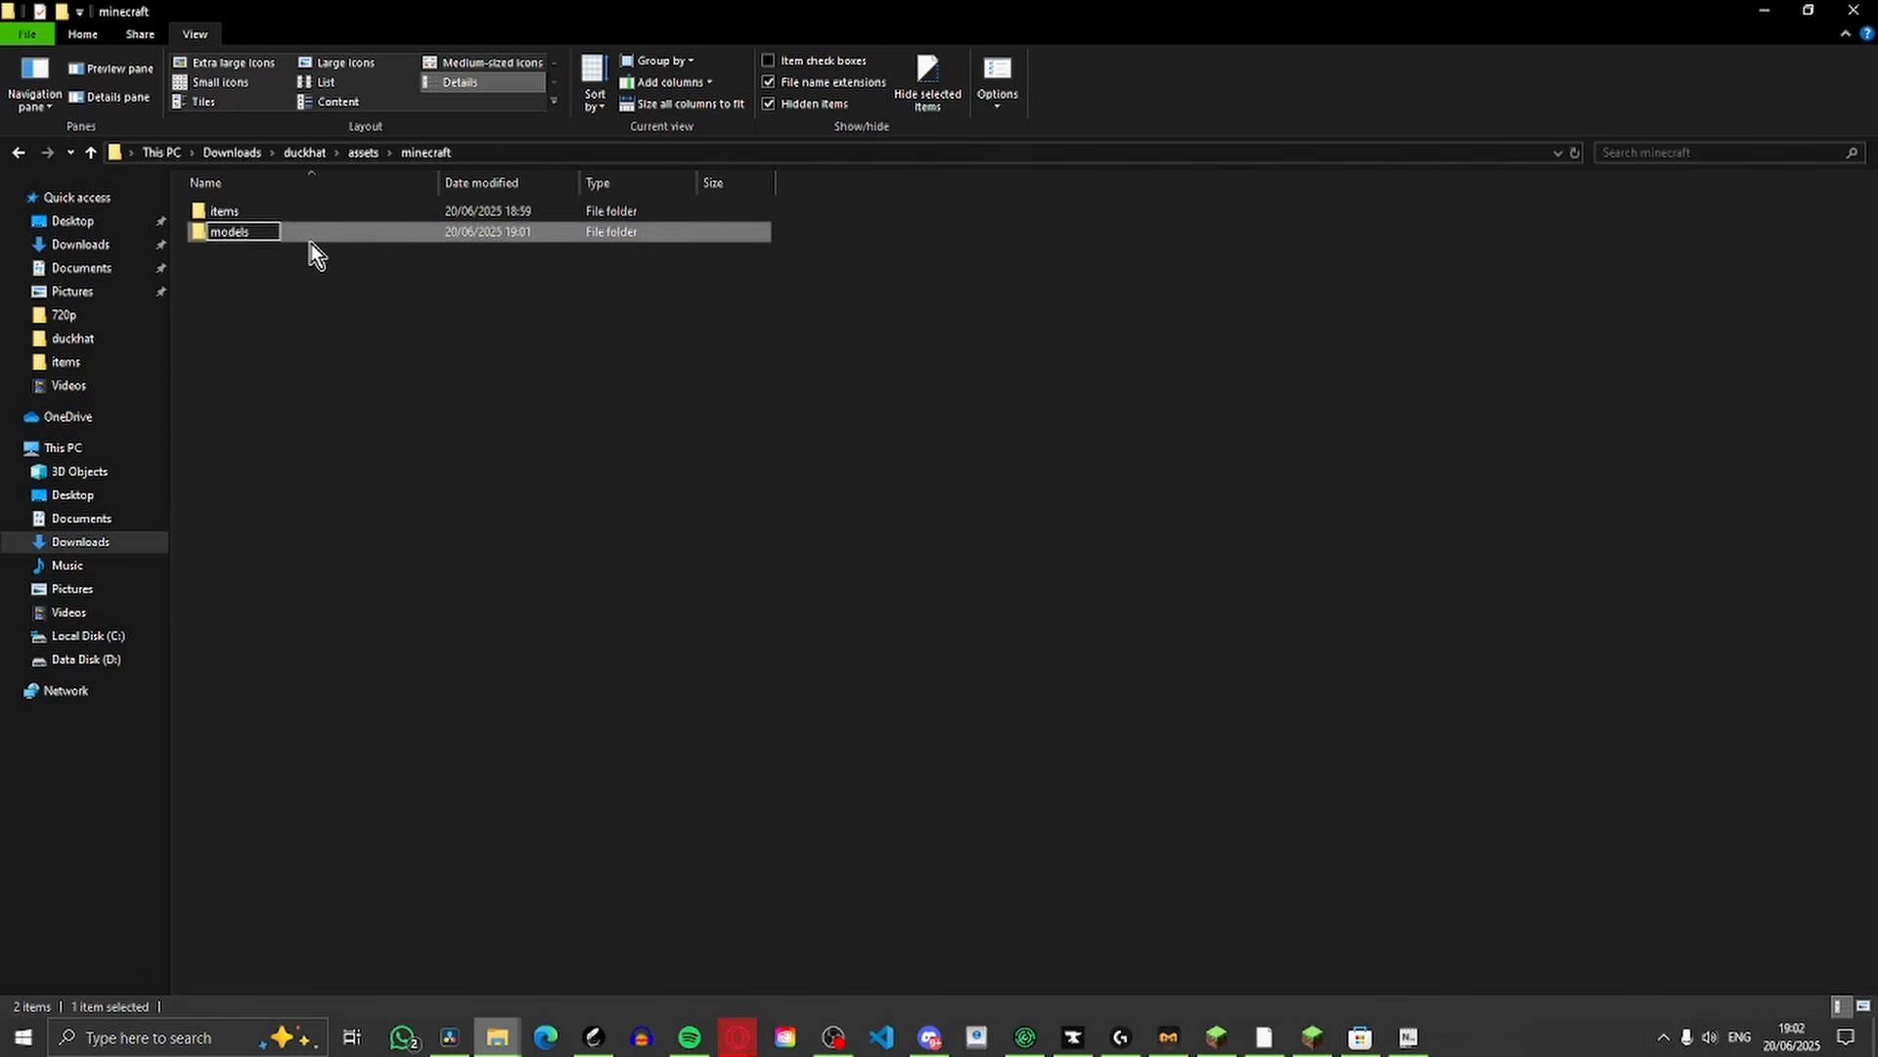
{"action": "double_click", "coordinate": [306, 241]}
Create a folder named item inside the models folder and open it
{"action": "right_click", "coordinate": [295, 313]}
{"action": "mouse_move", "coordinate": [430, 551]}
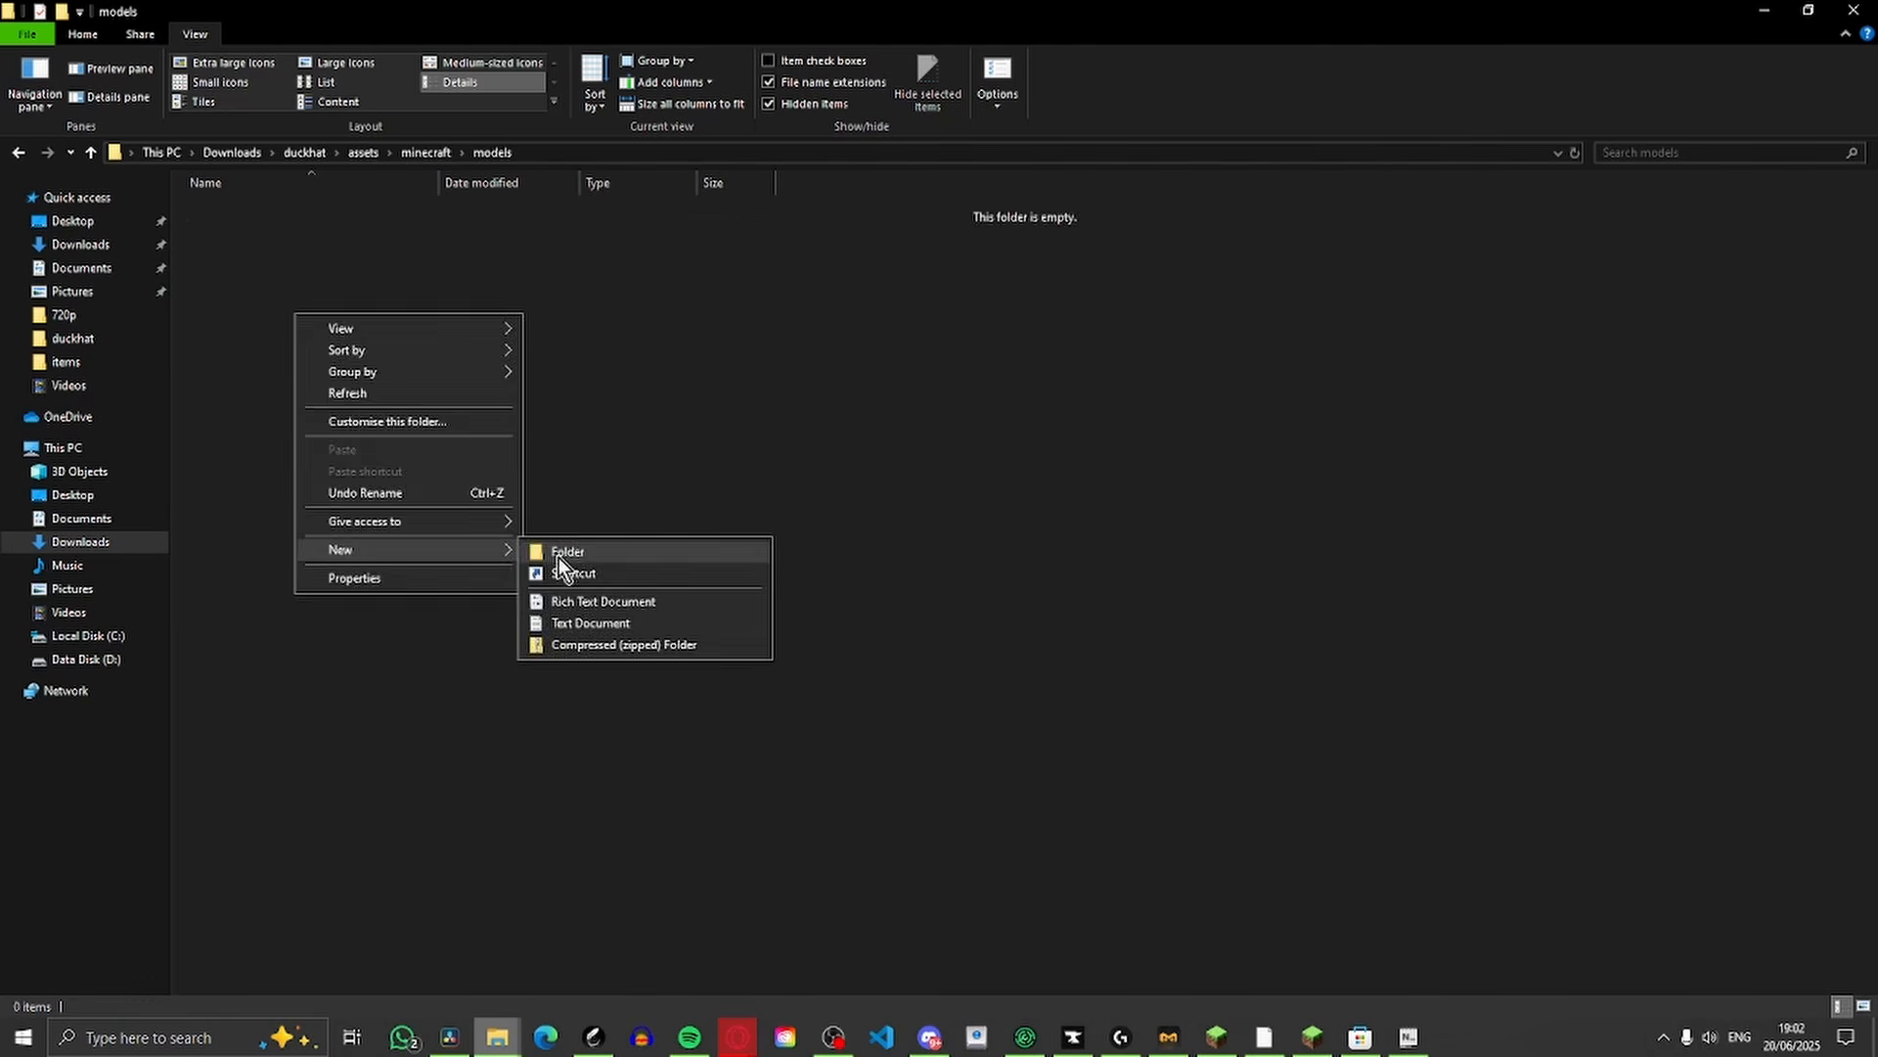
{"action": "left_click", "coordinate": [563, 552]}
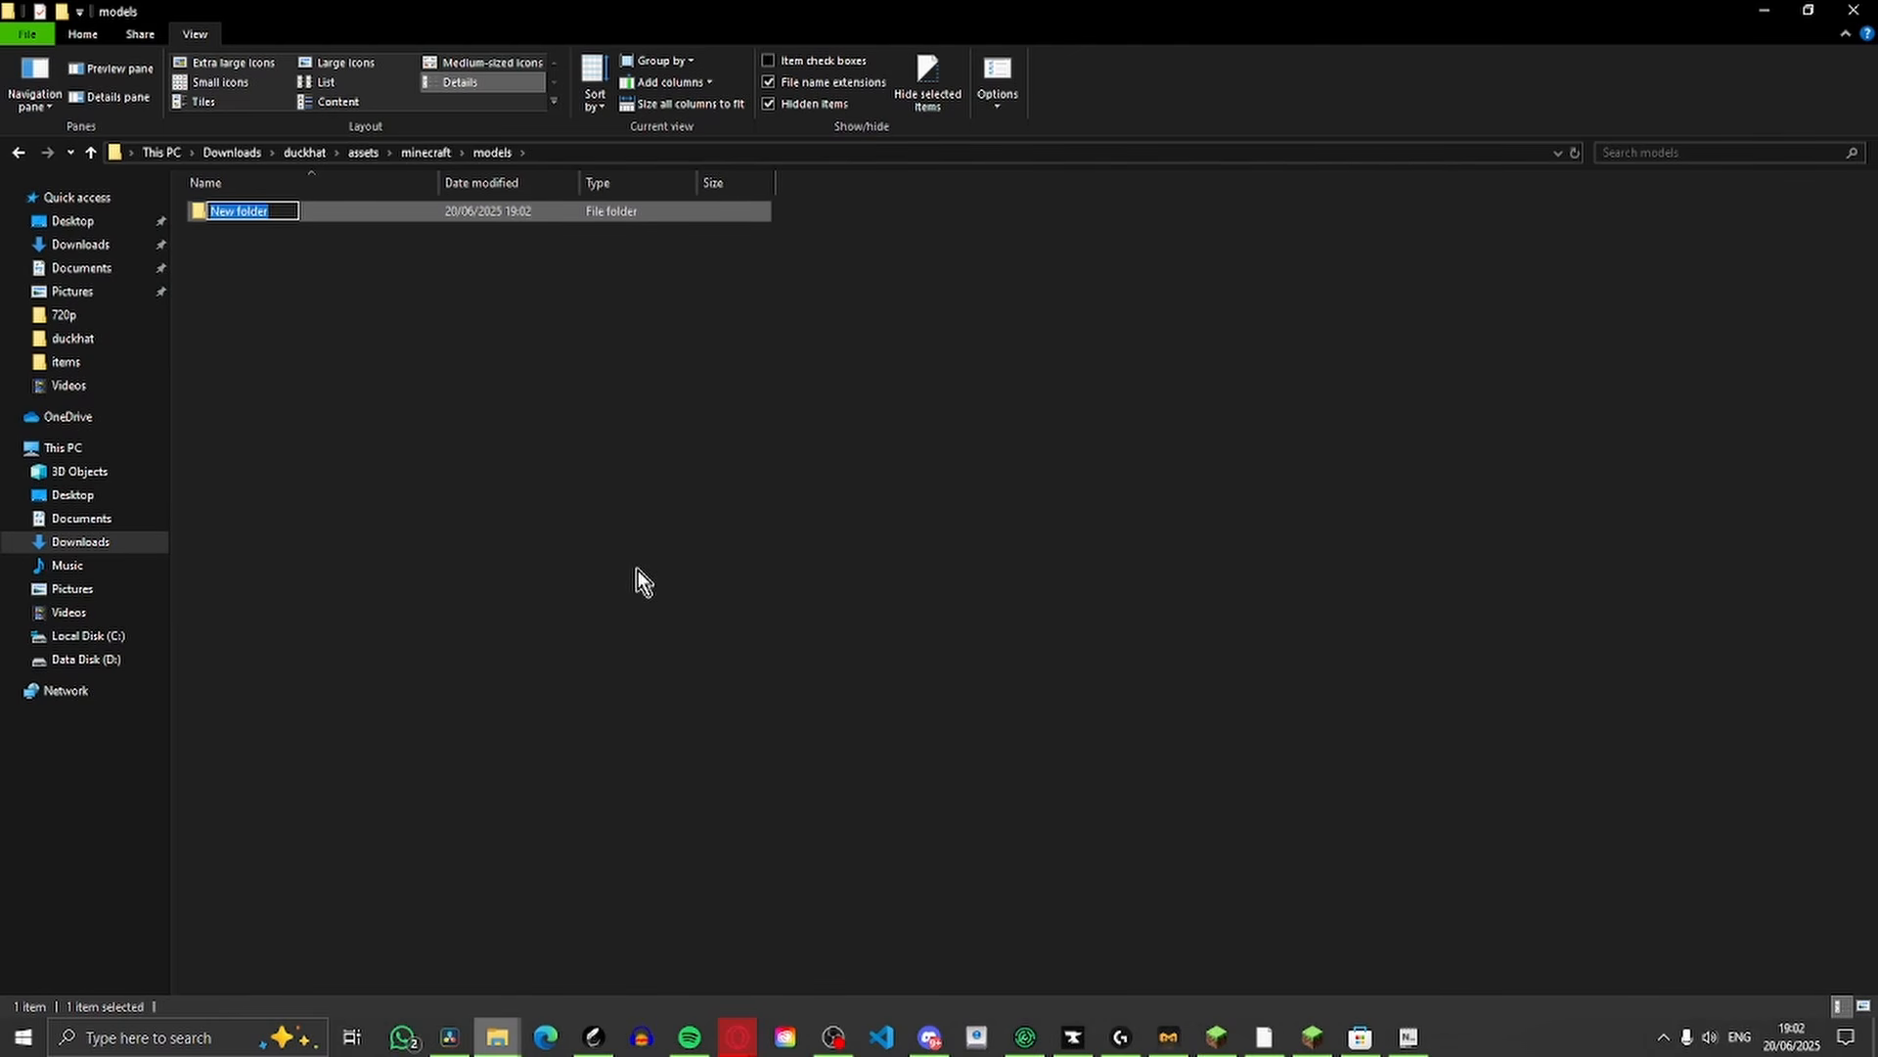
{"action": "type", "text": "item"}
{"action": "key", "text": "Return"}
{"action": "key", "text": "Return"}
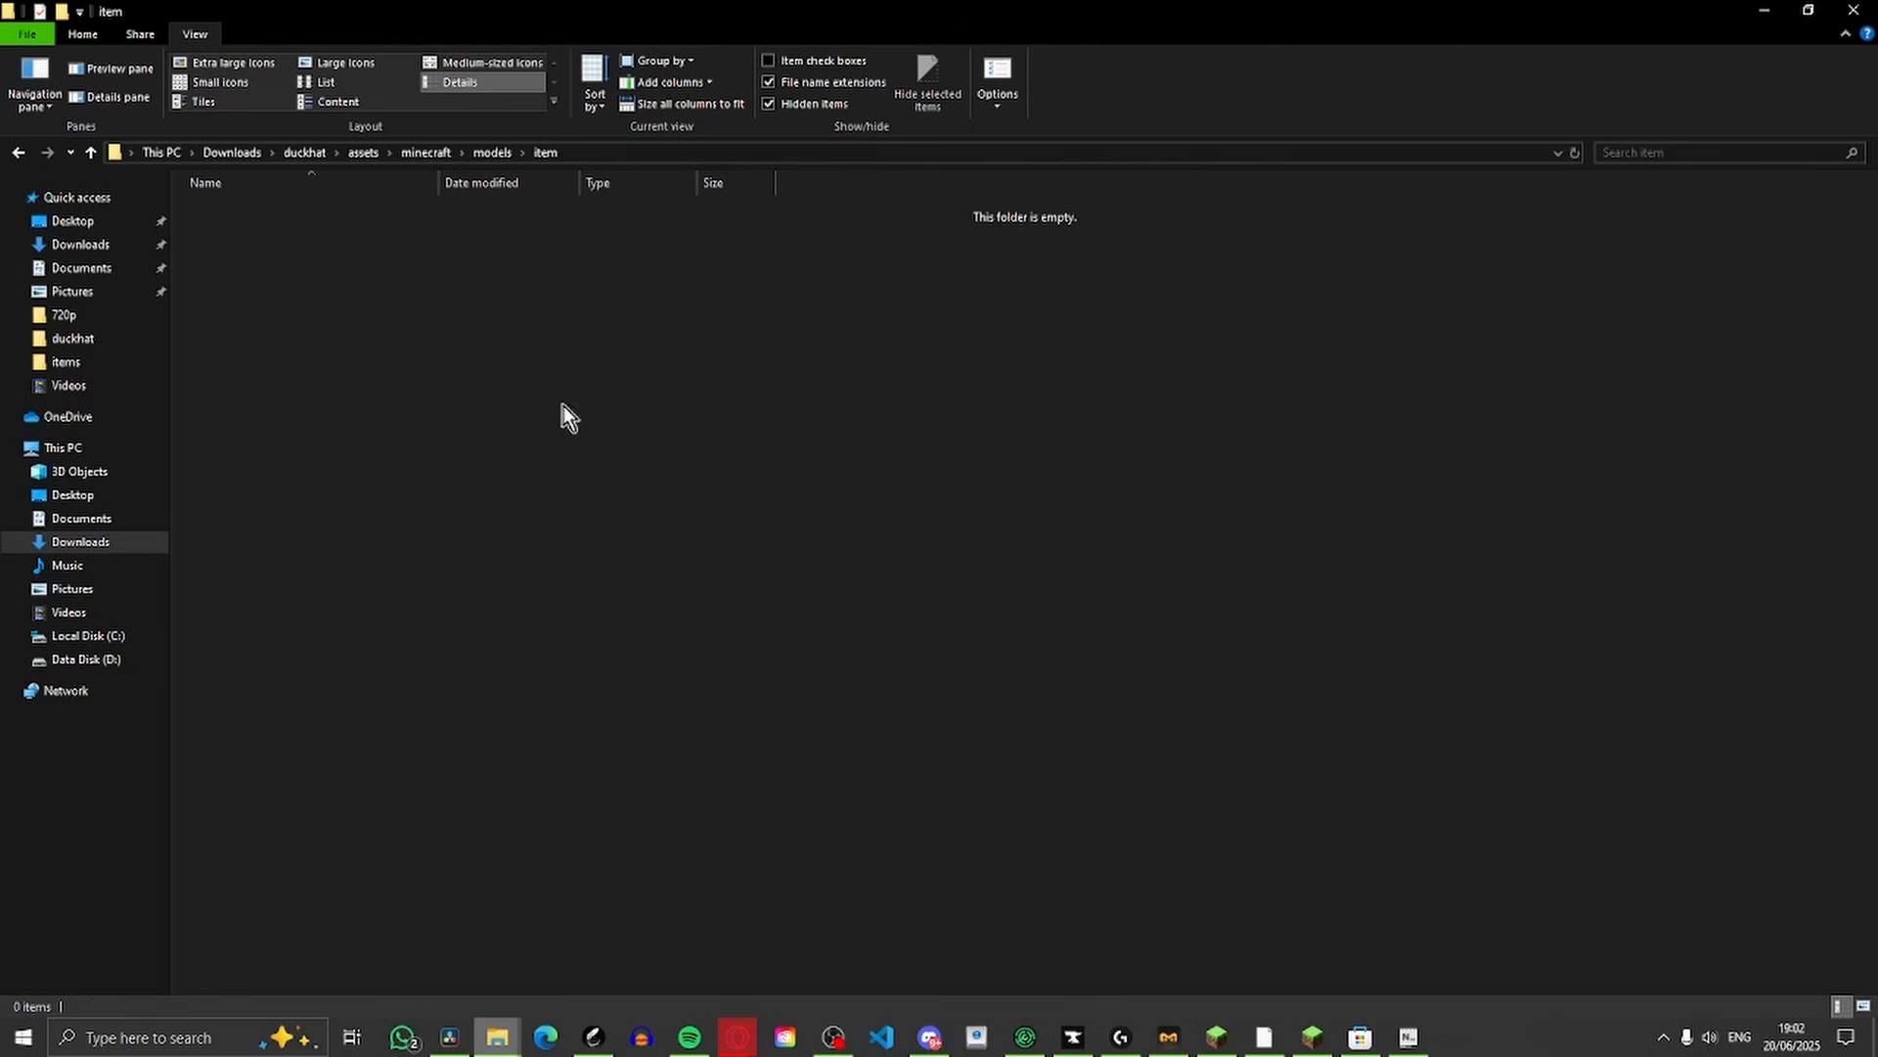
Switch to Blockbench and export the duck hat as a Block/Item model named duck.json into the models/item folder
{"action": "mouse_move", "coordinate": [1409, 1037]}
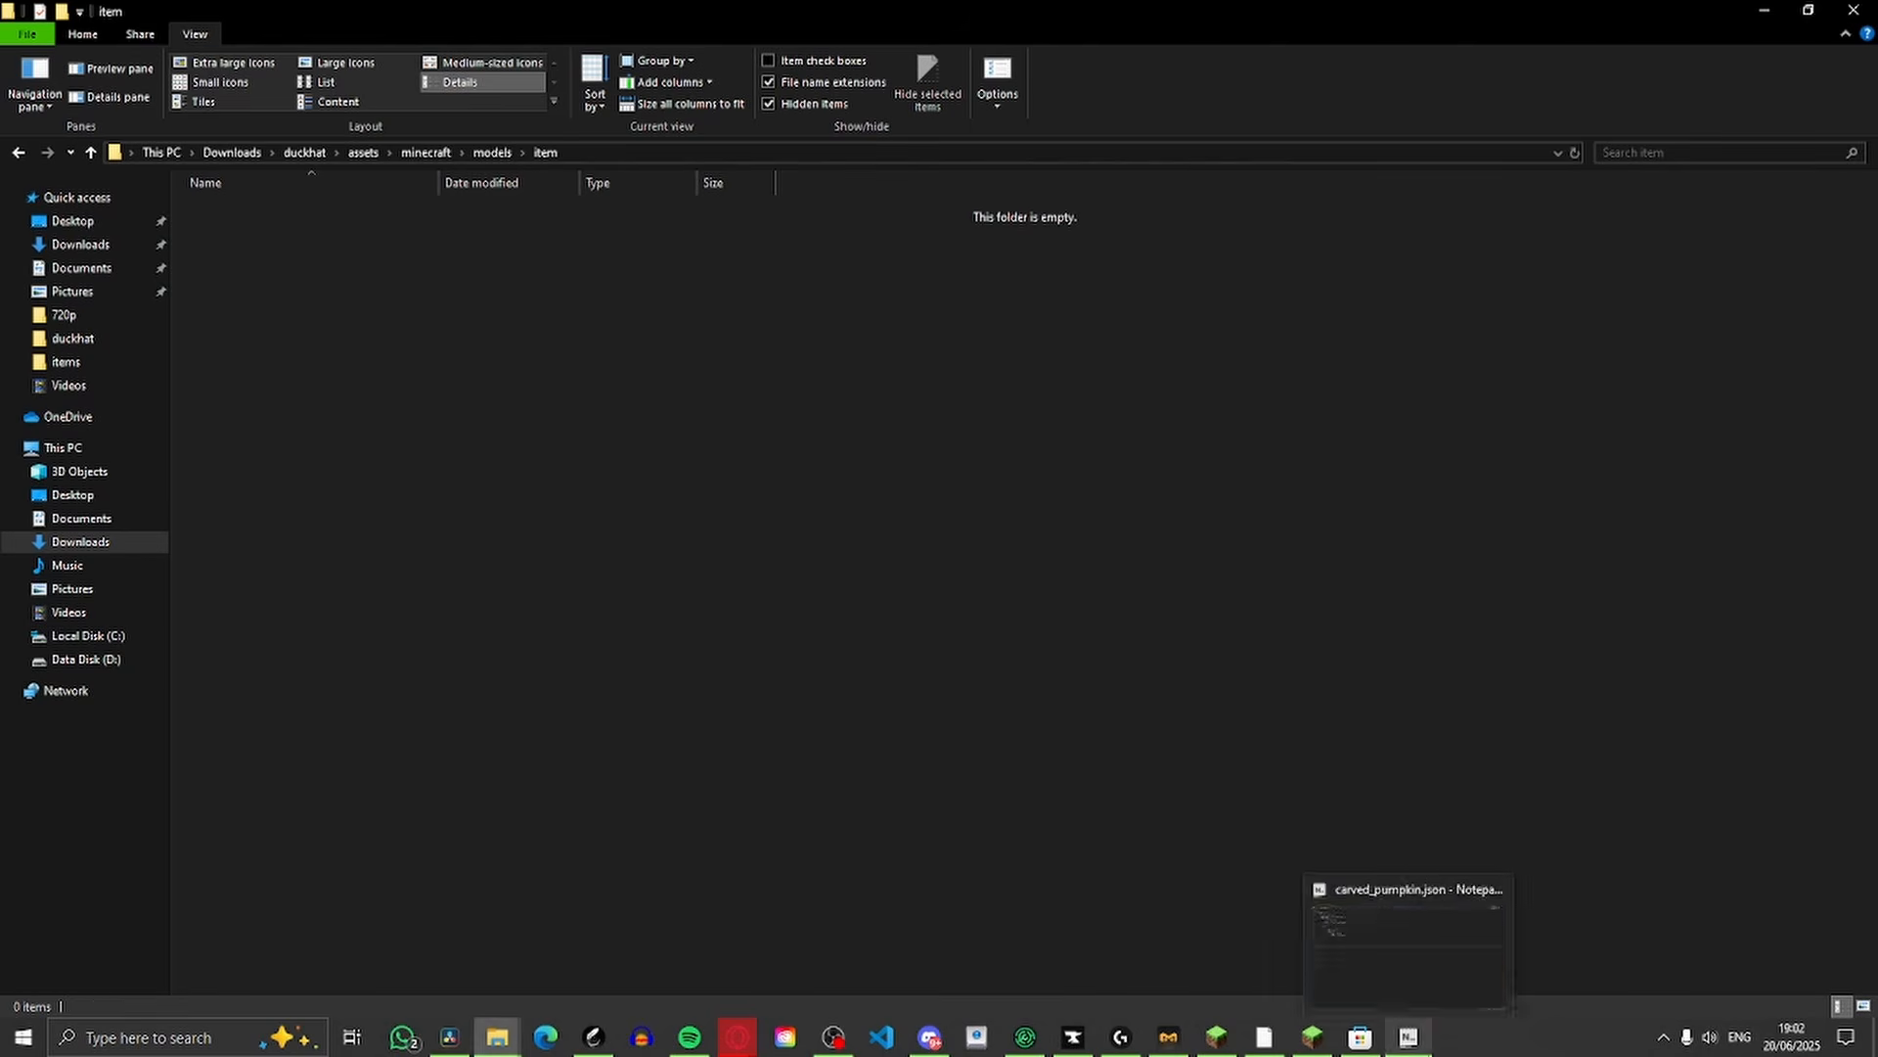
{"action": "left_click", "coordinate": [1263, 1037]}
{"action": "left_click", "coordinate": [186, 18]}
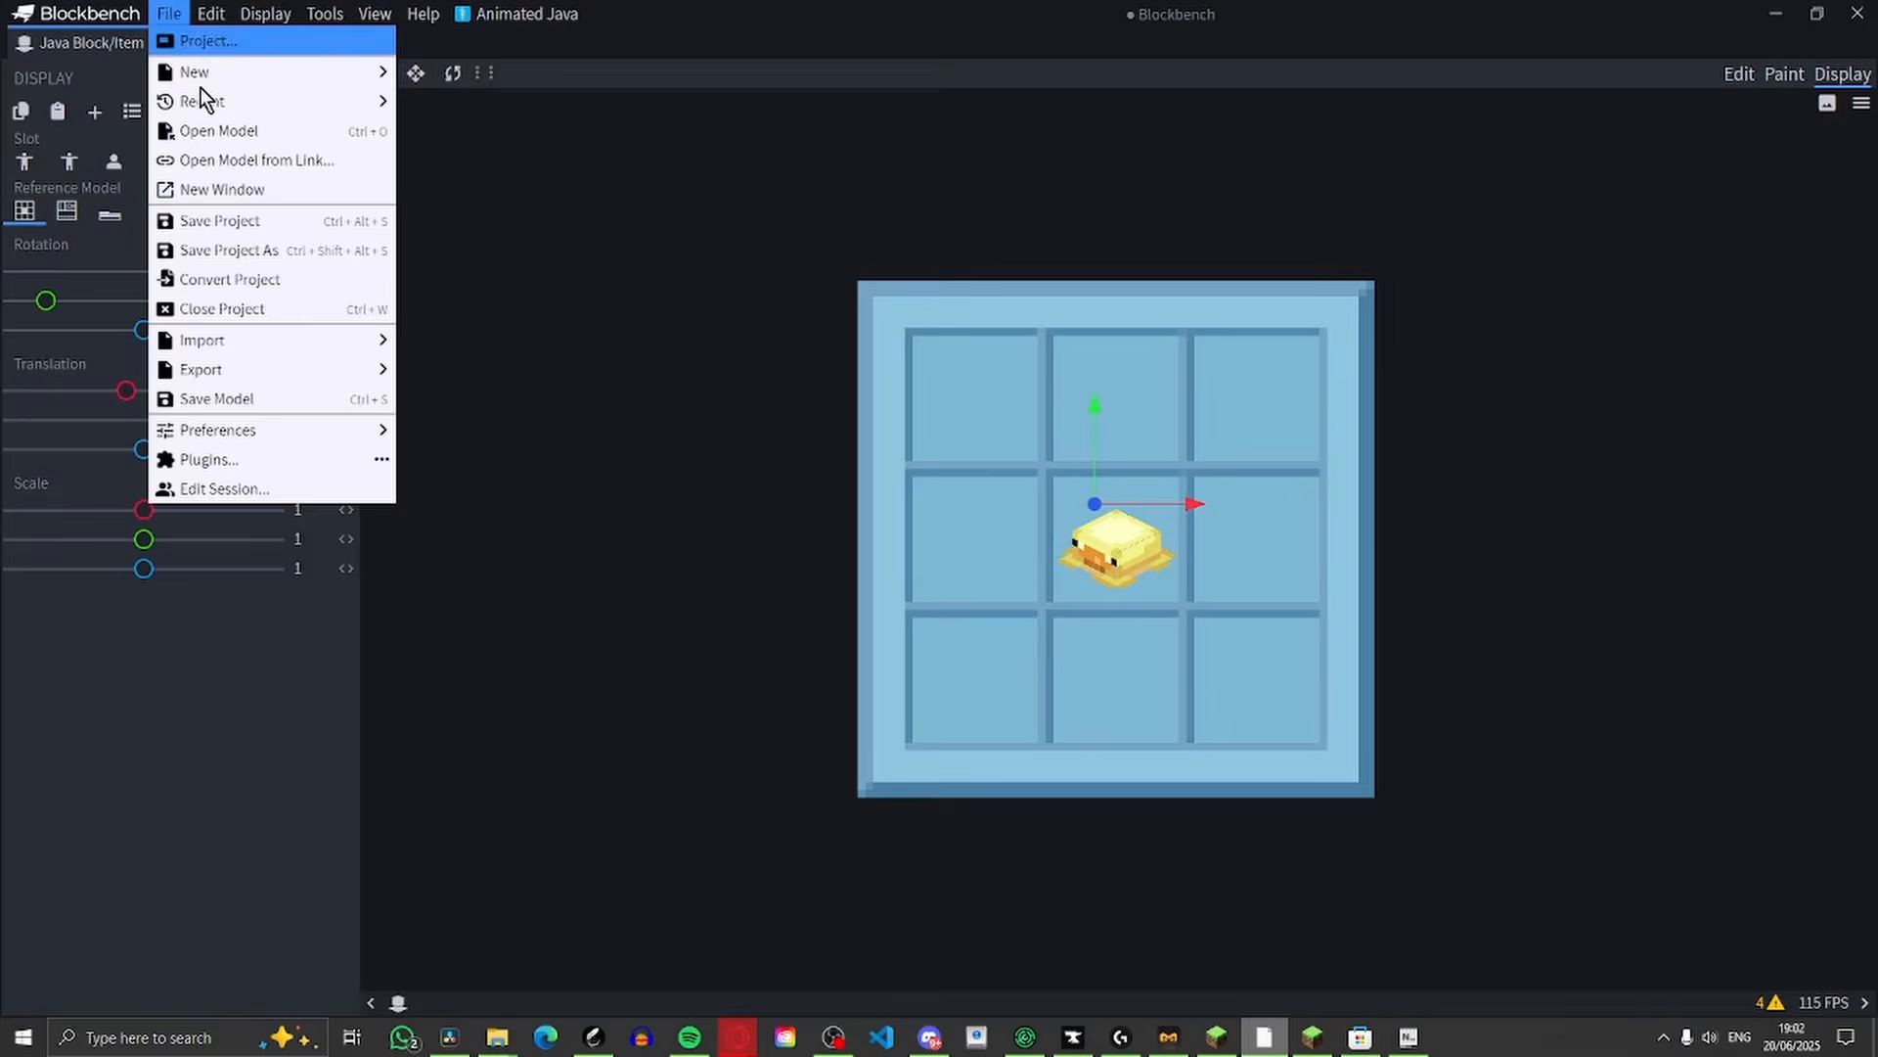
{"action": "mouse_move", "coordinate": [221, 368]}
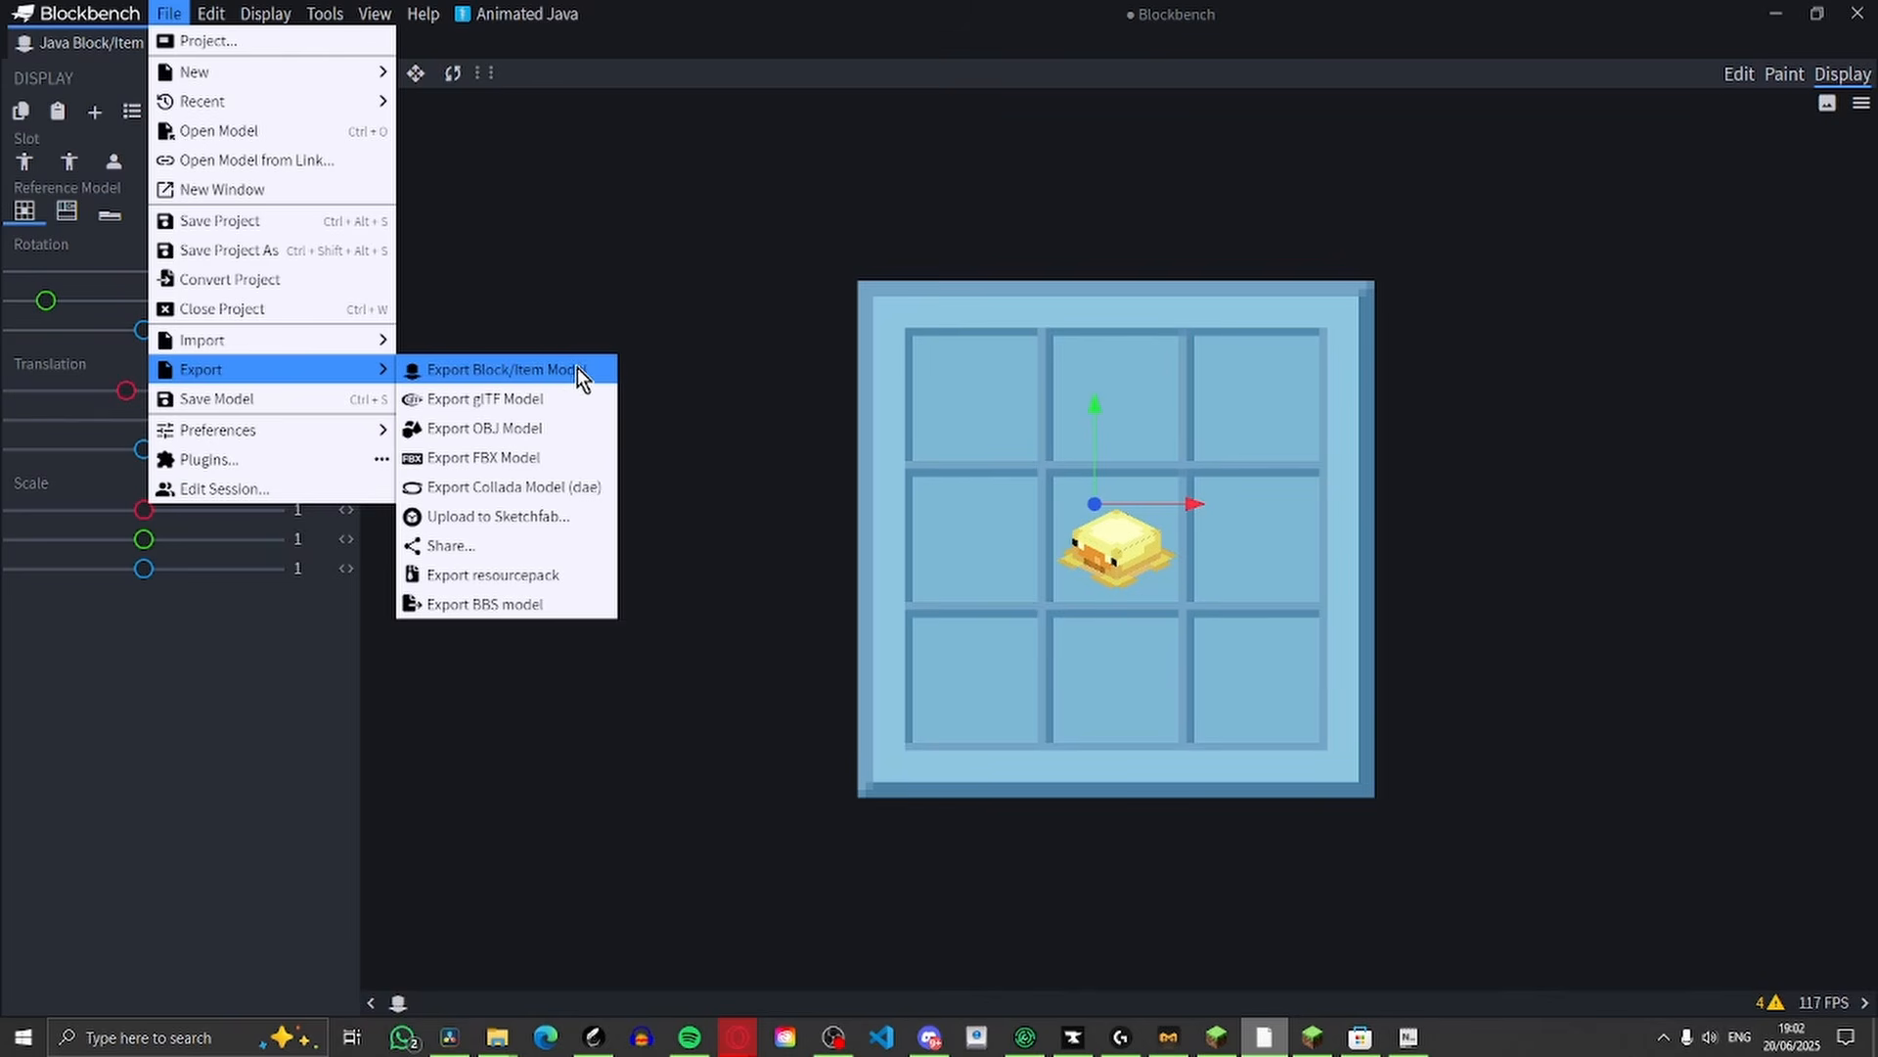
{"action": "left_click", "coordinate": [542, 379]}
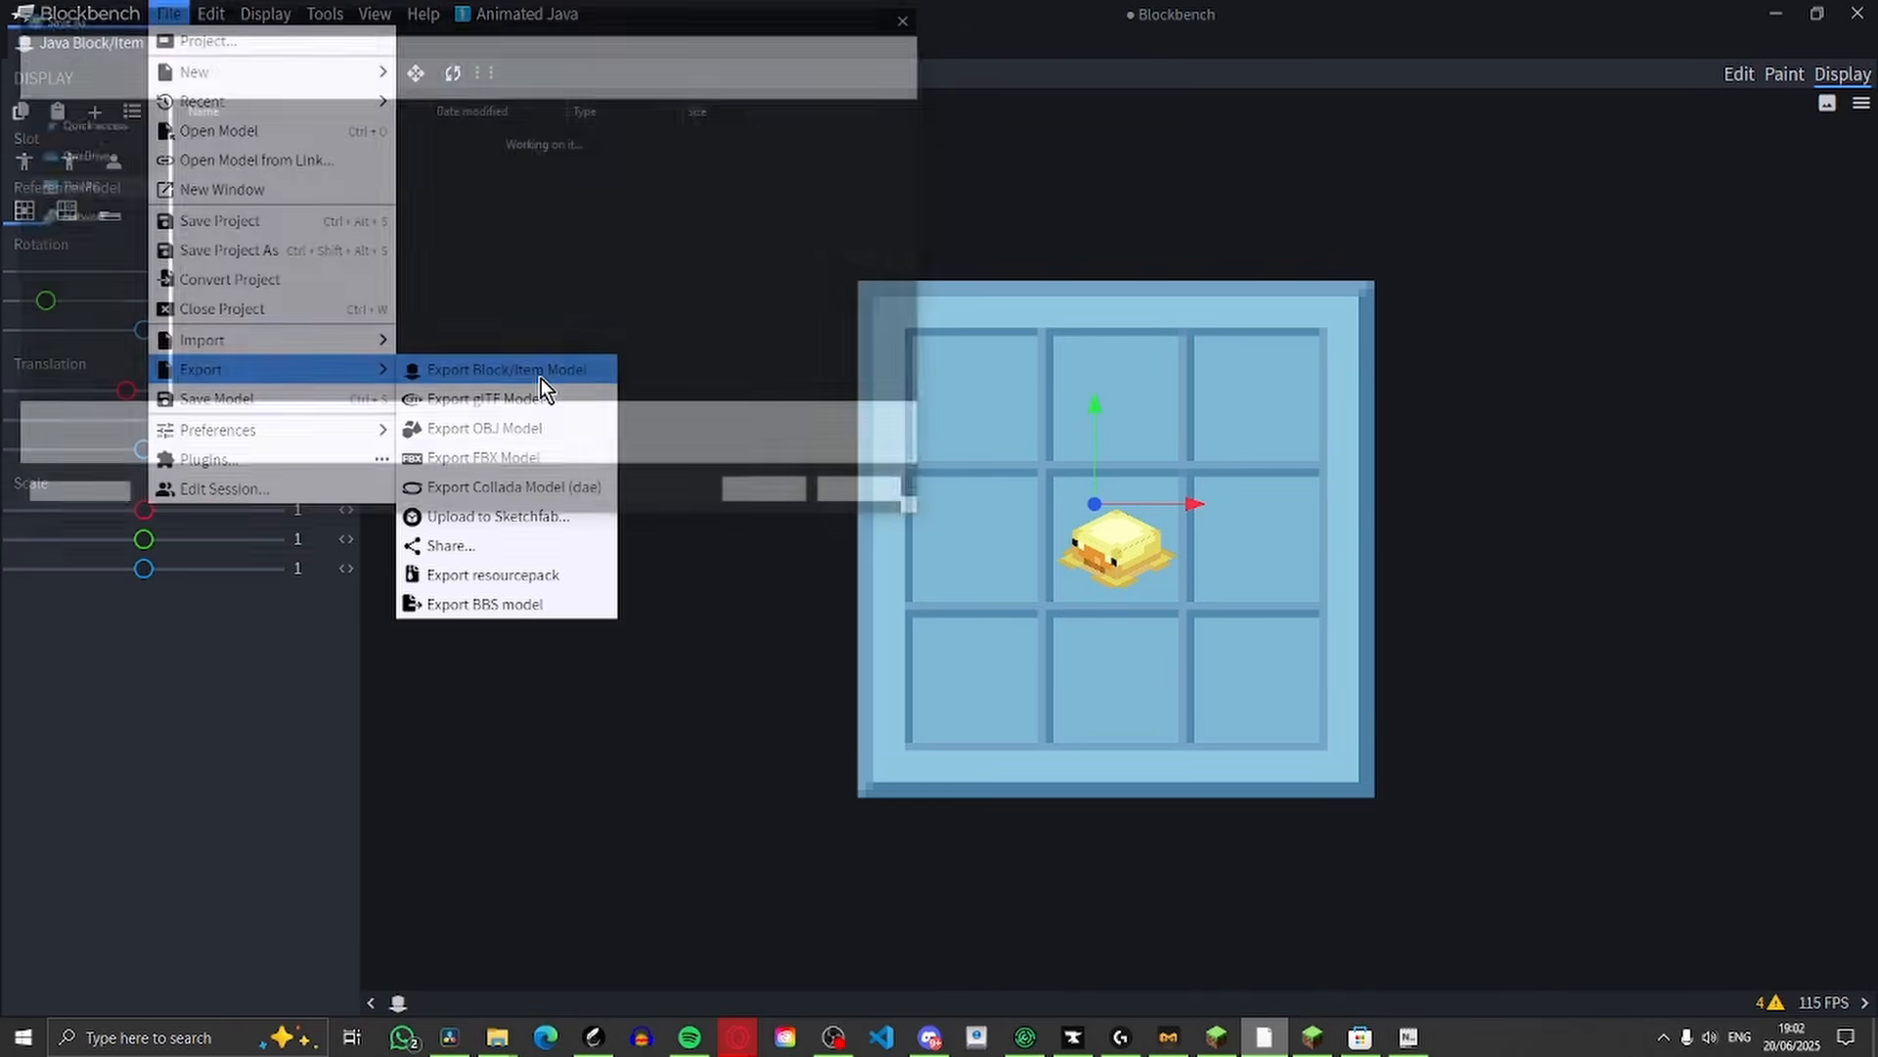
{"action": "double_click", "coordinate": [183, 432]}
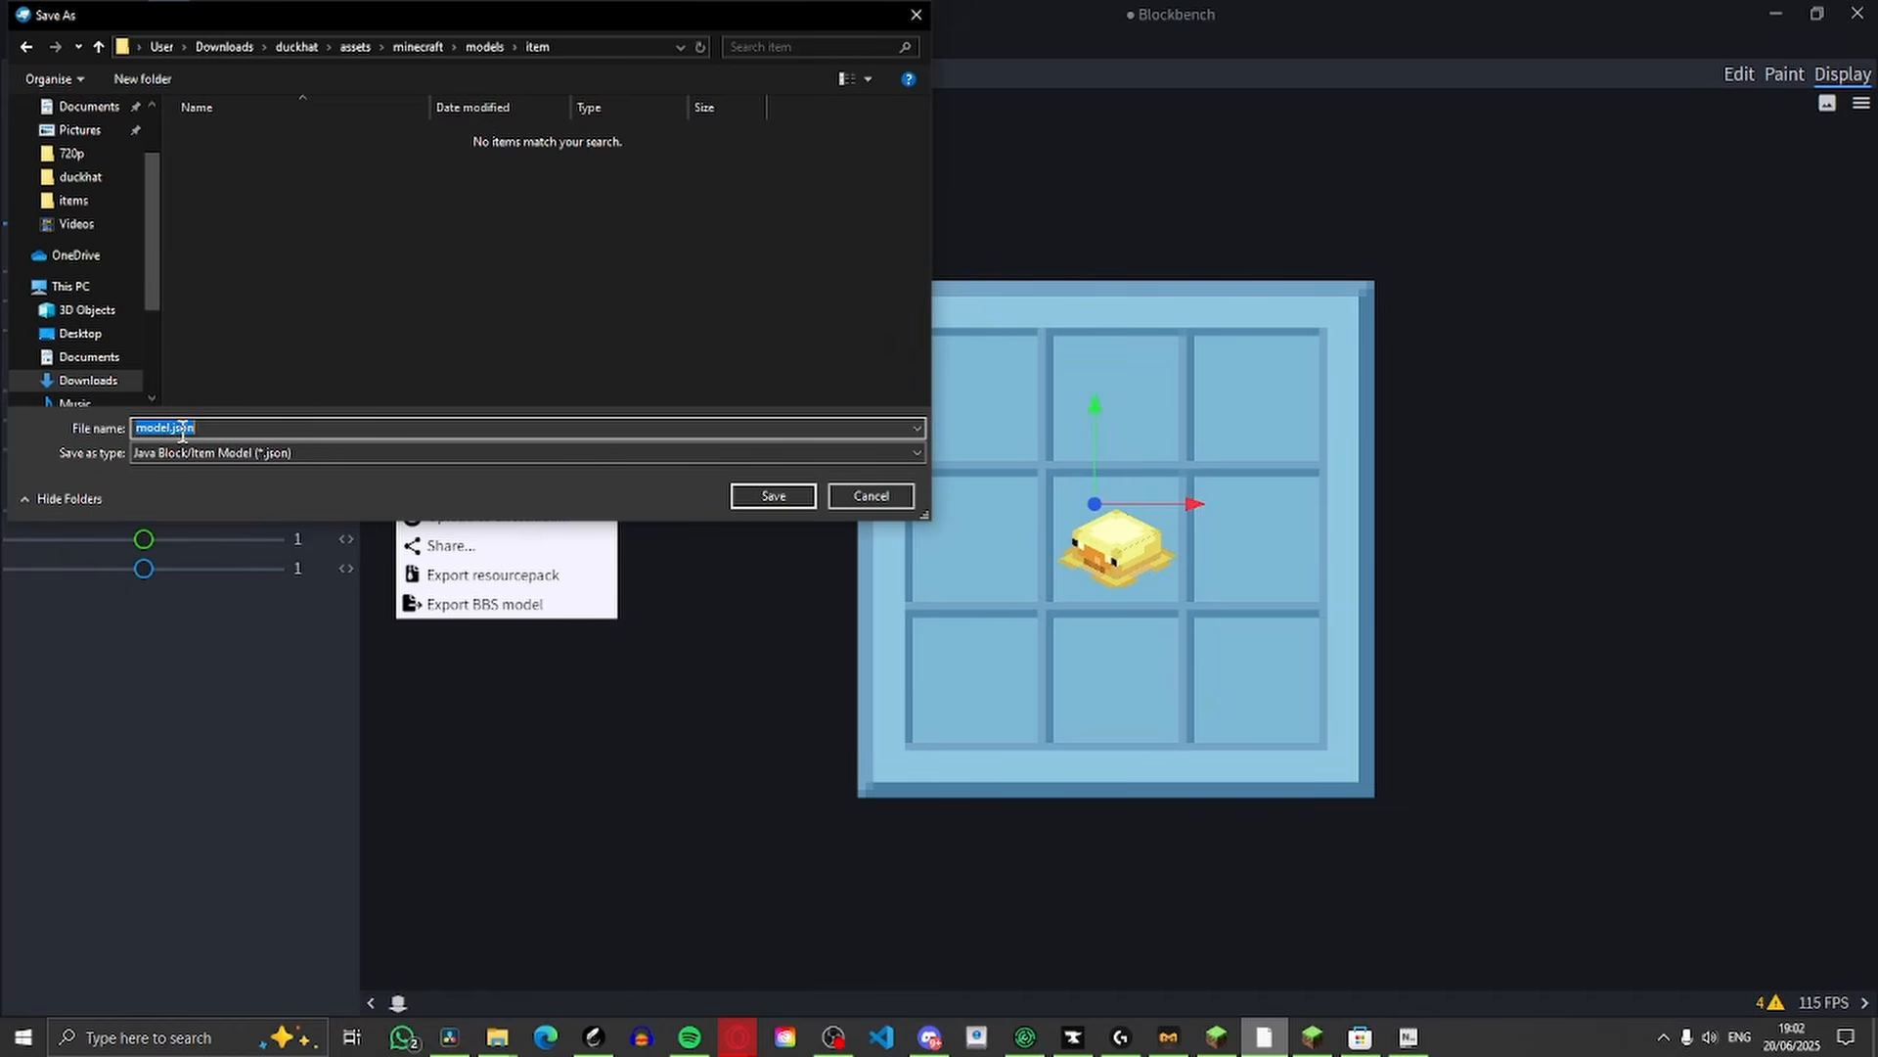
{"action": "left_click_drag", "start_coordinate": [171, 427], "coordinate": [120, 431]}
{"action": "key", "text": "BackSpace"}
{"action": "type", "text": "d"}
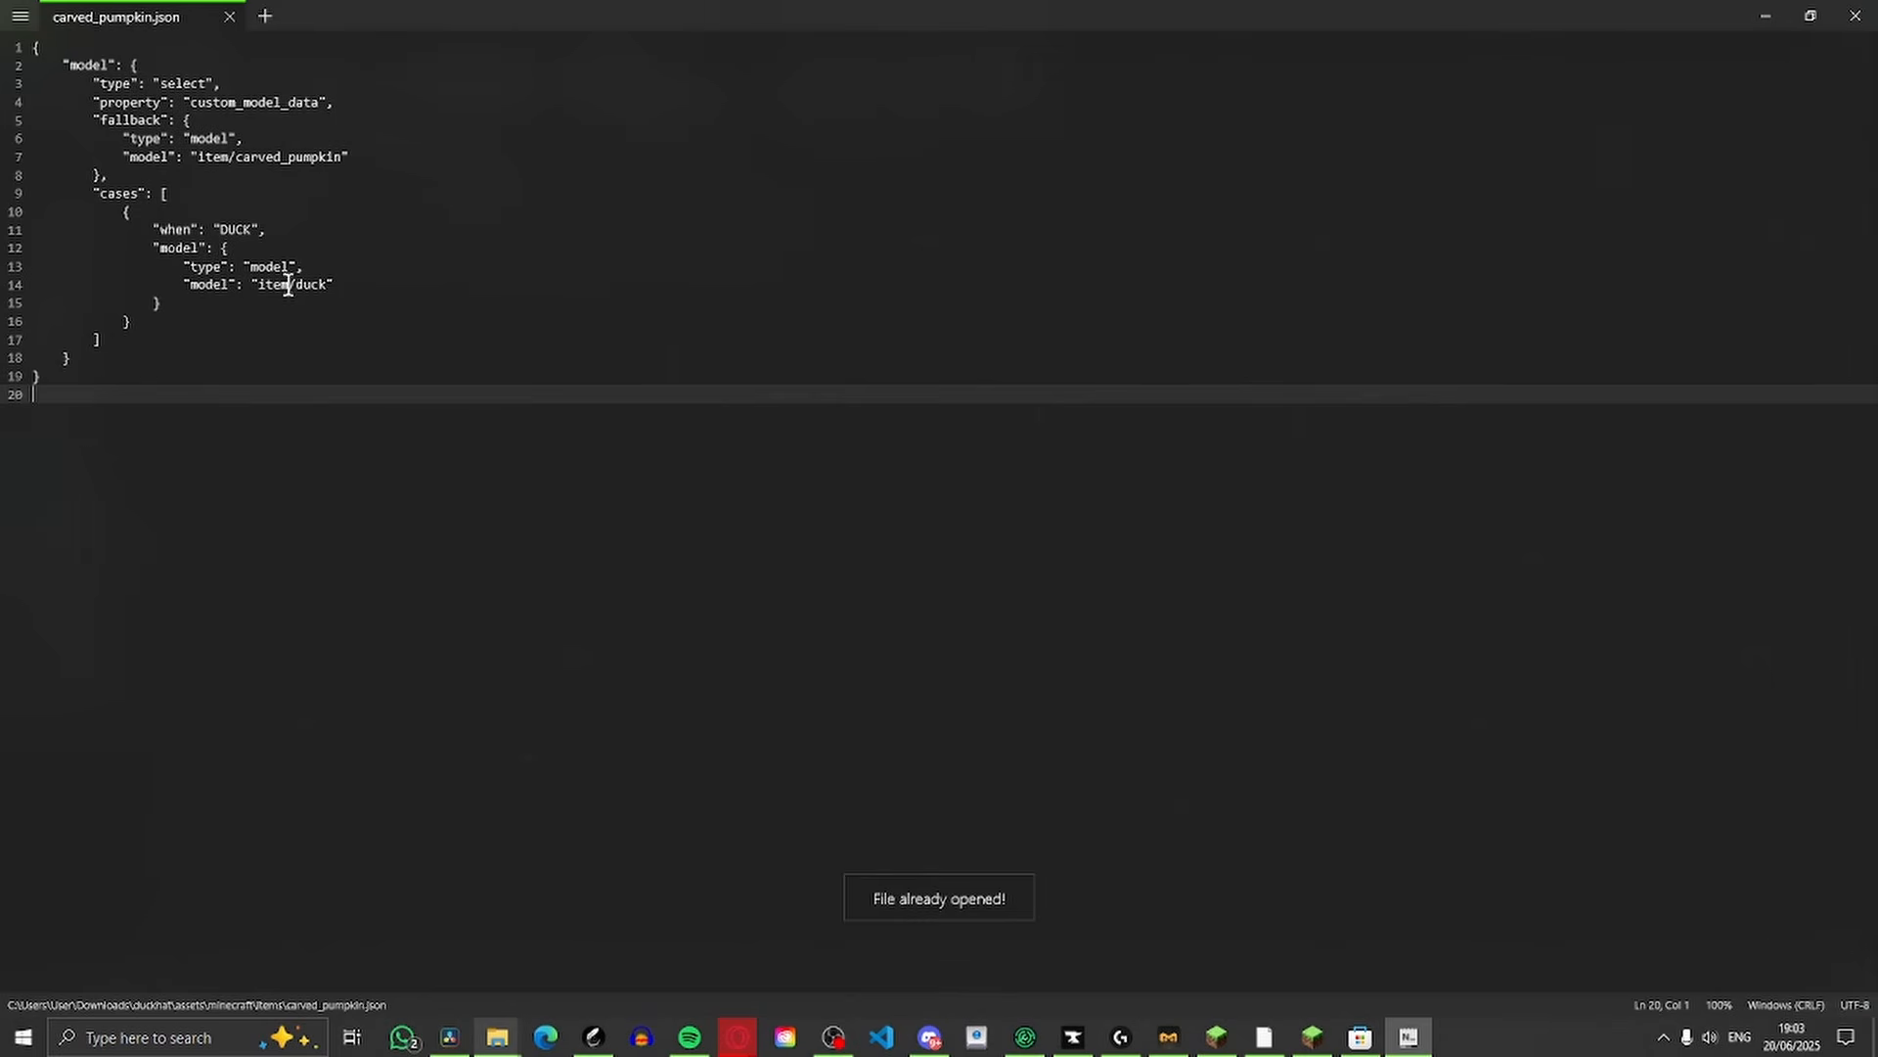
Check the item/duck model path of the DUCK case in carved_pumpkin.json
{"action": "mouse_move", "coordinate": [288, 284]}
{"action": "left_mouse_down"}
{"action": "mouse_move", "coordinate": [328, 282]}
{"action": "mouse_move", "coordinate": [306, 302]}
{"action": "mouse_move", "coordinate": [315, 280]}
{"action": "mouse_move", "coordinate": [254, 278]}
{"action": "left_mouse_up"}
{"action": "left_click", "coordinate": [290, 284]}
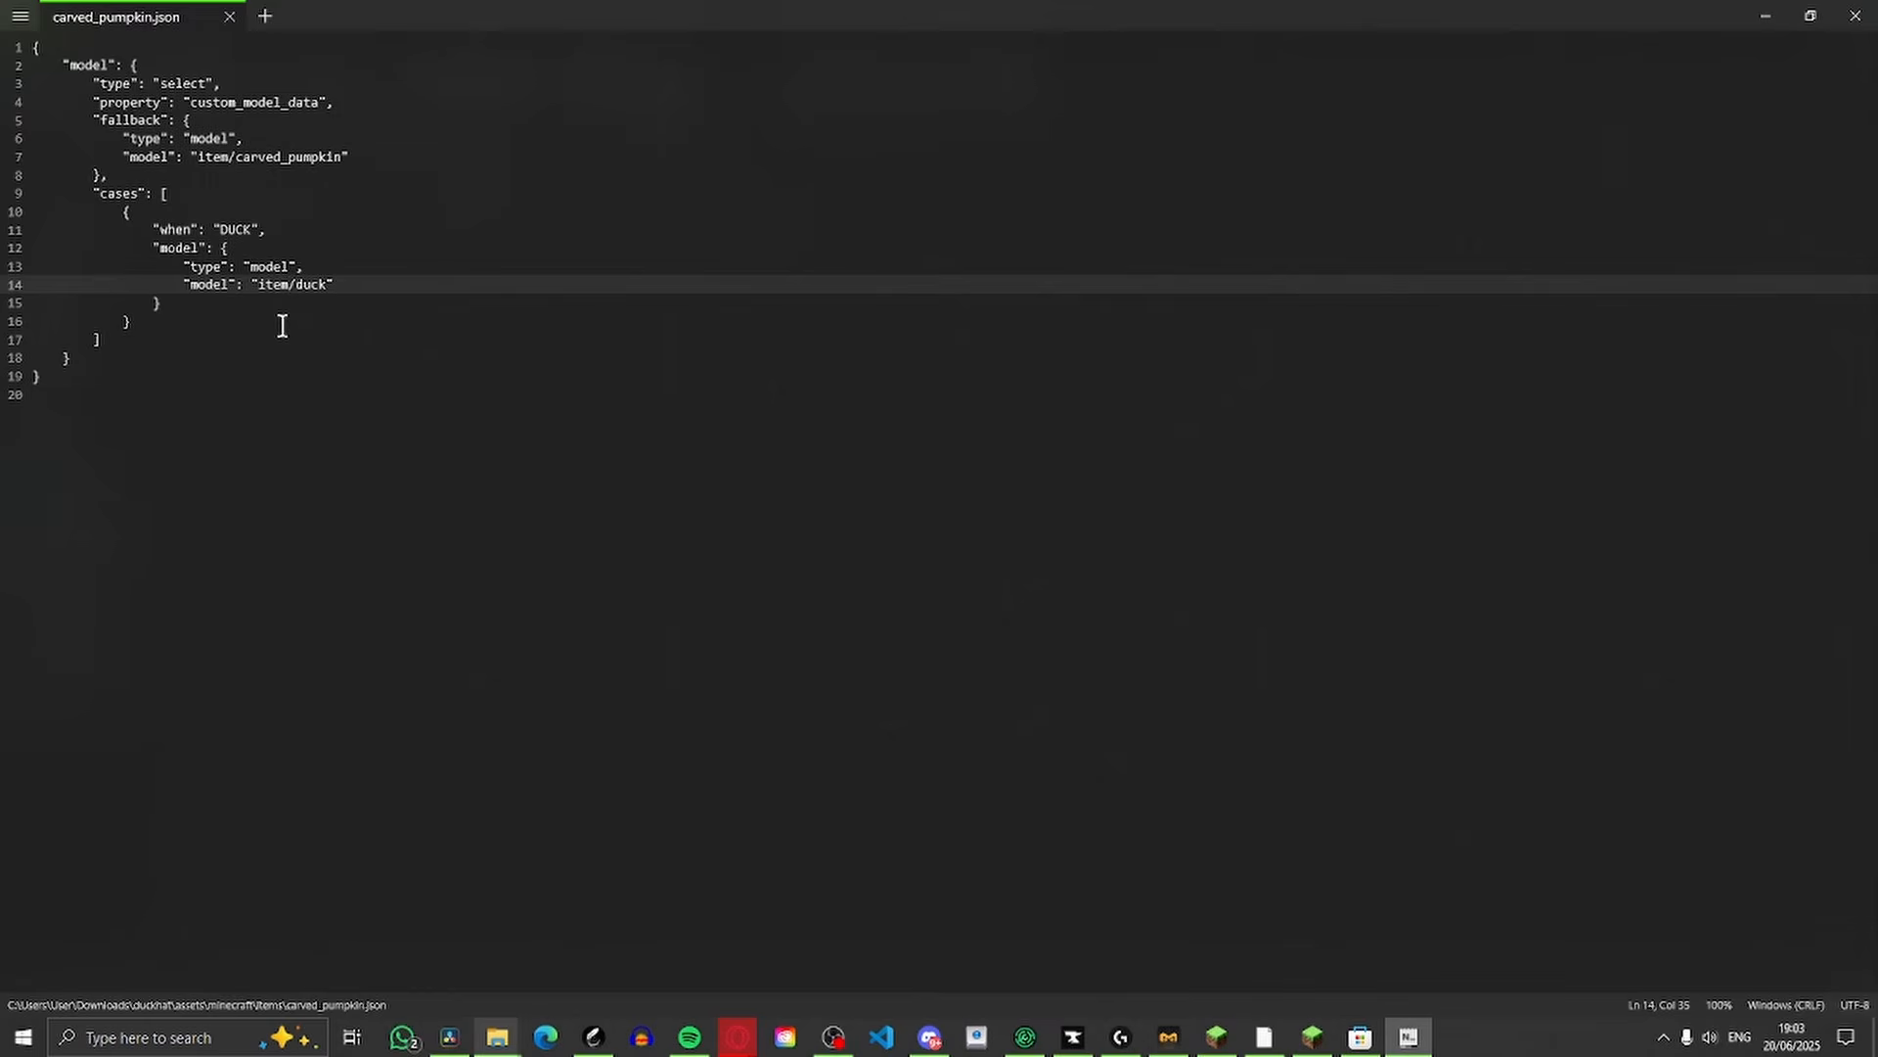
{"action": "key", "text": "alt+Tab"}
Open the exported duck.json and examine its structure and texture paths
{"action": "double_click", "coordinate": [242, 208]}
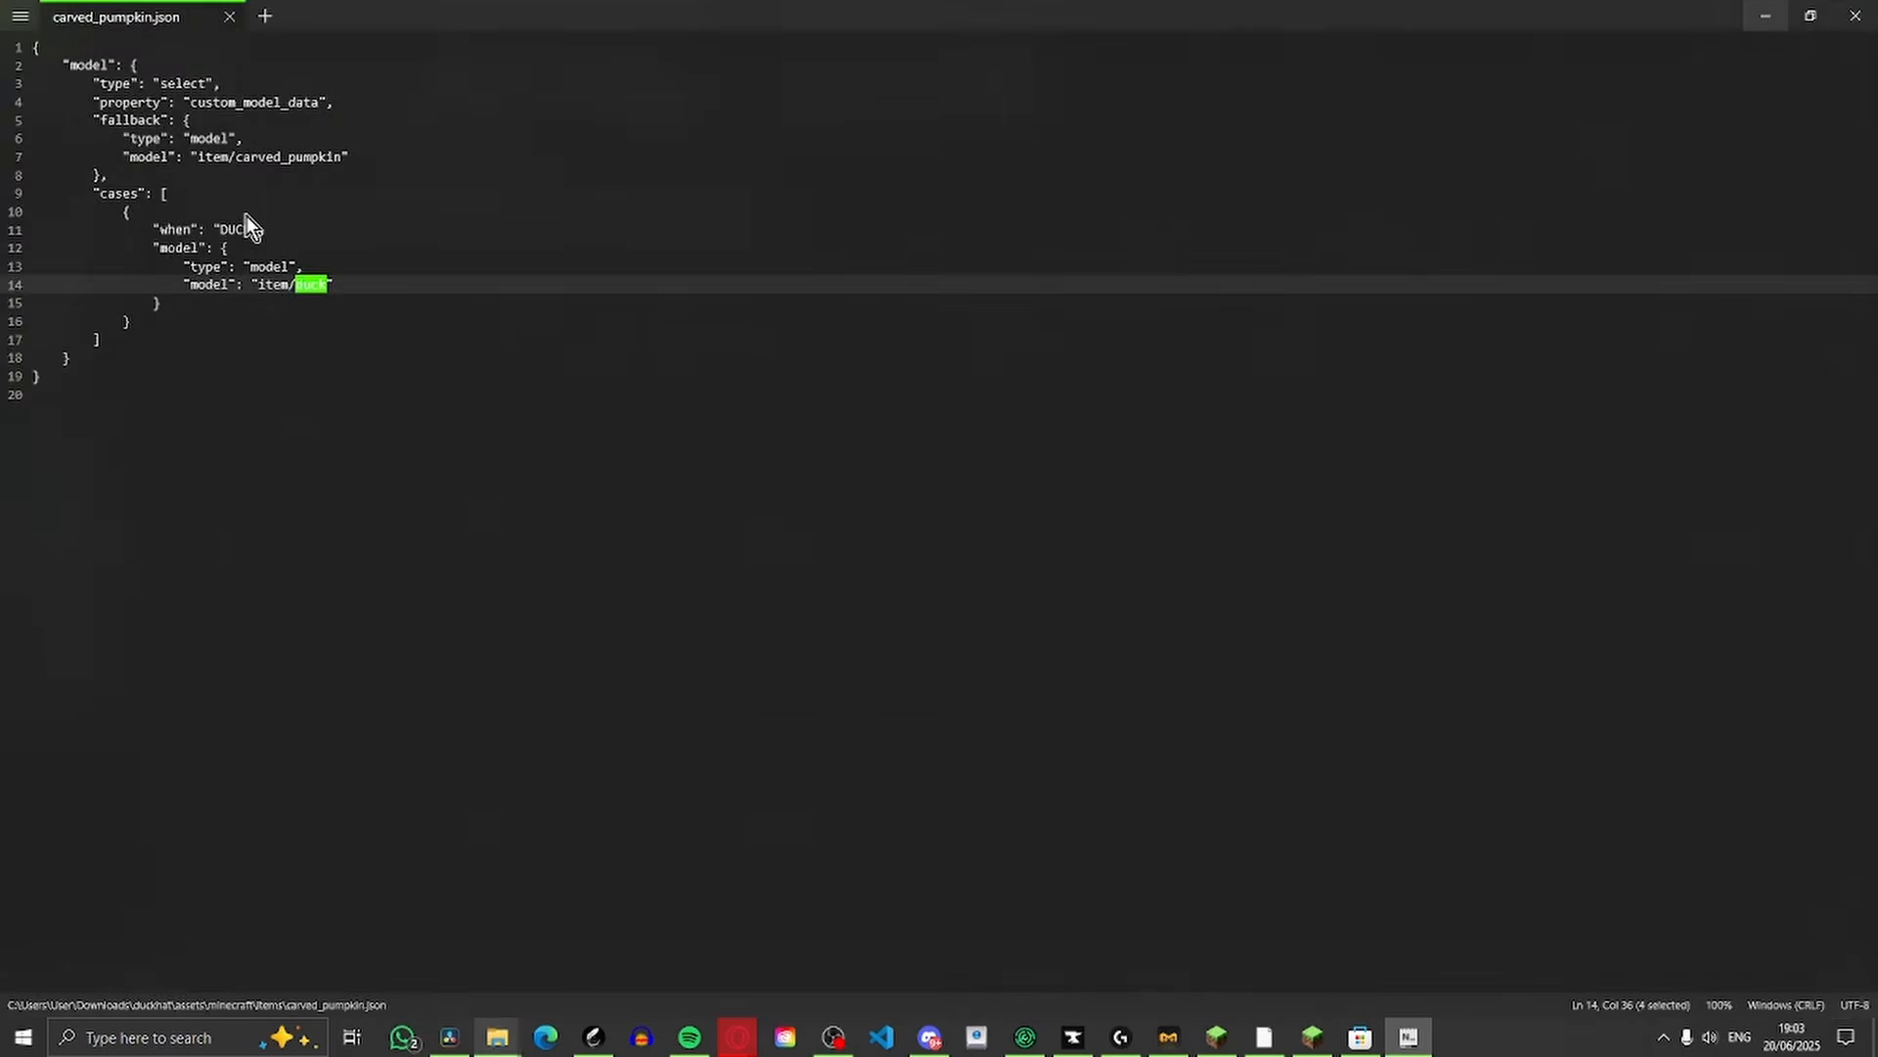
{"action": "scroll", "coordinate": [176, 122], "scroll_direction": "down", "scroll_amount": 8}
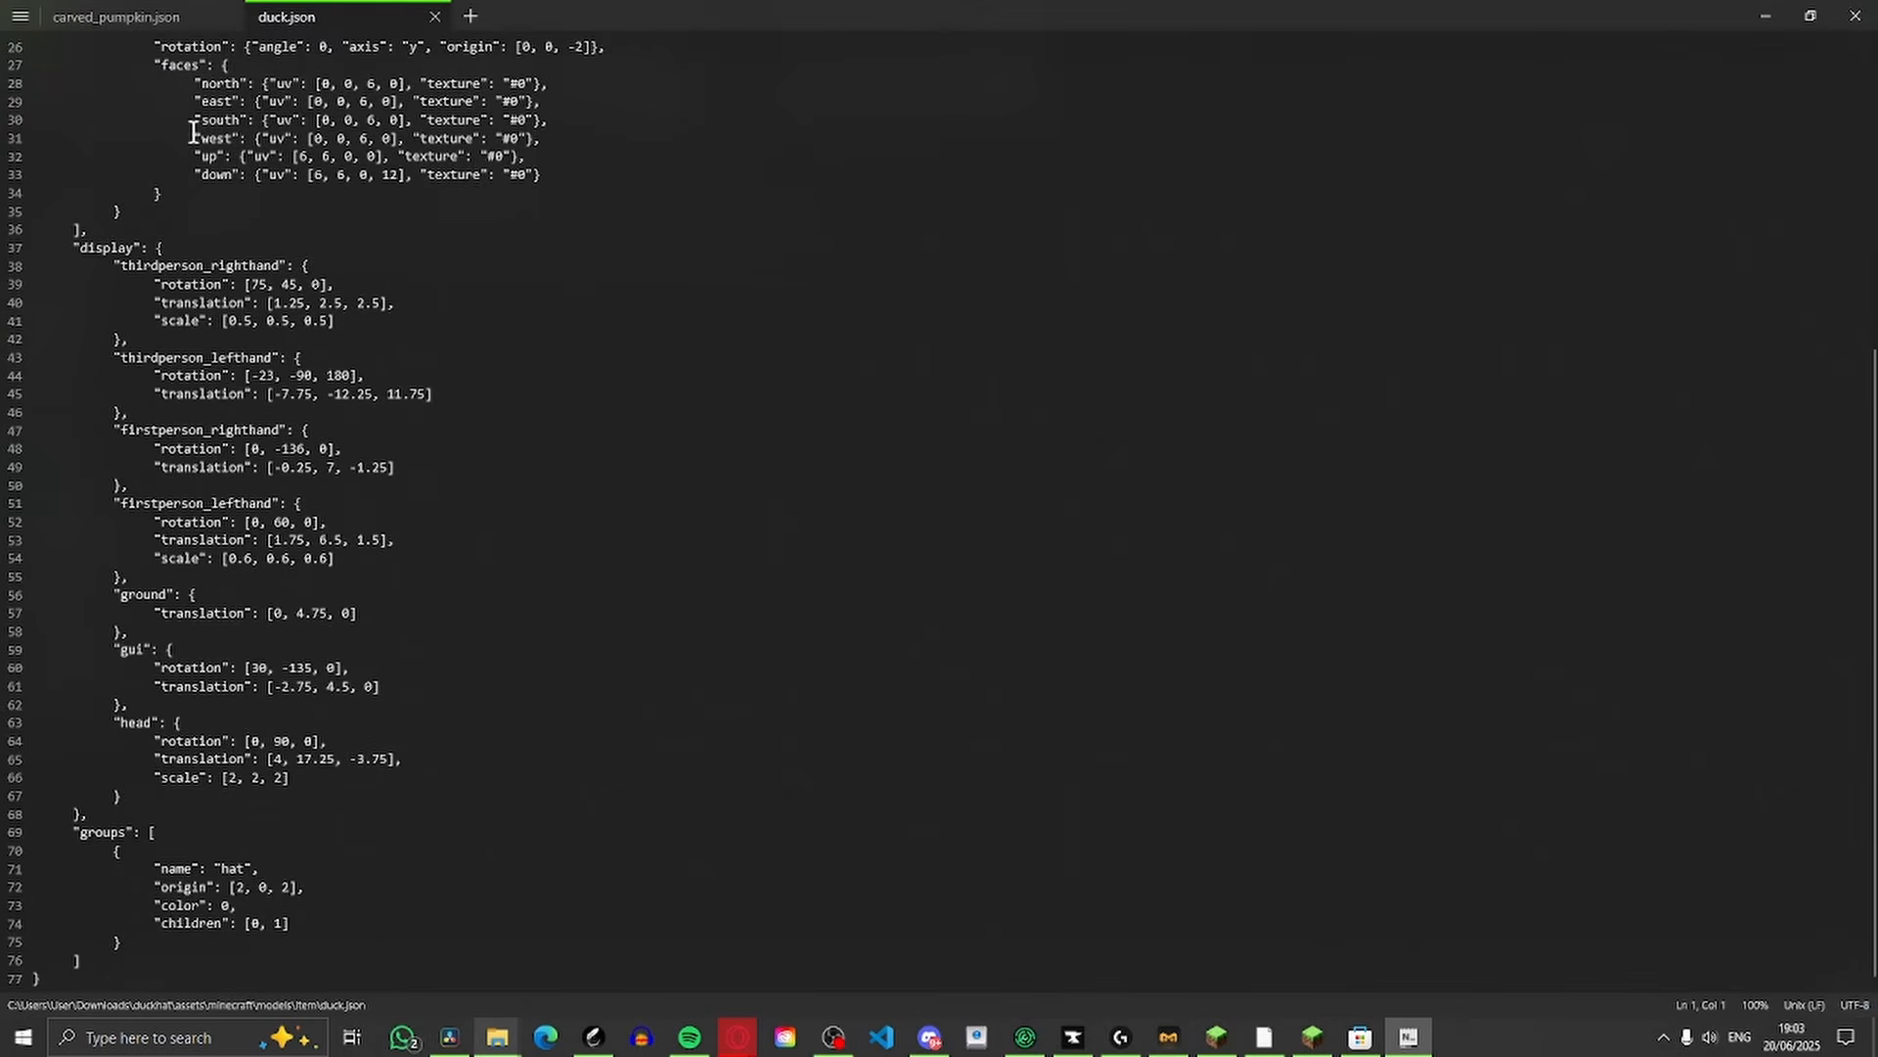
{"action": "scroll", "coordinate": [378, 528], "scroll_direction": "up", "scroll_amount": 8}
{"action": "scroll", "coordinate": [342, 405], "scroll_direction": "down", "scroll_amount": 8}
{"action": "scroll", "coordinate": [347, 405], "scroll_direction": "up", "scroll_amount": 8}
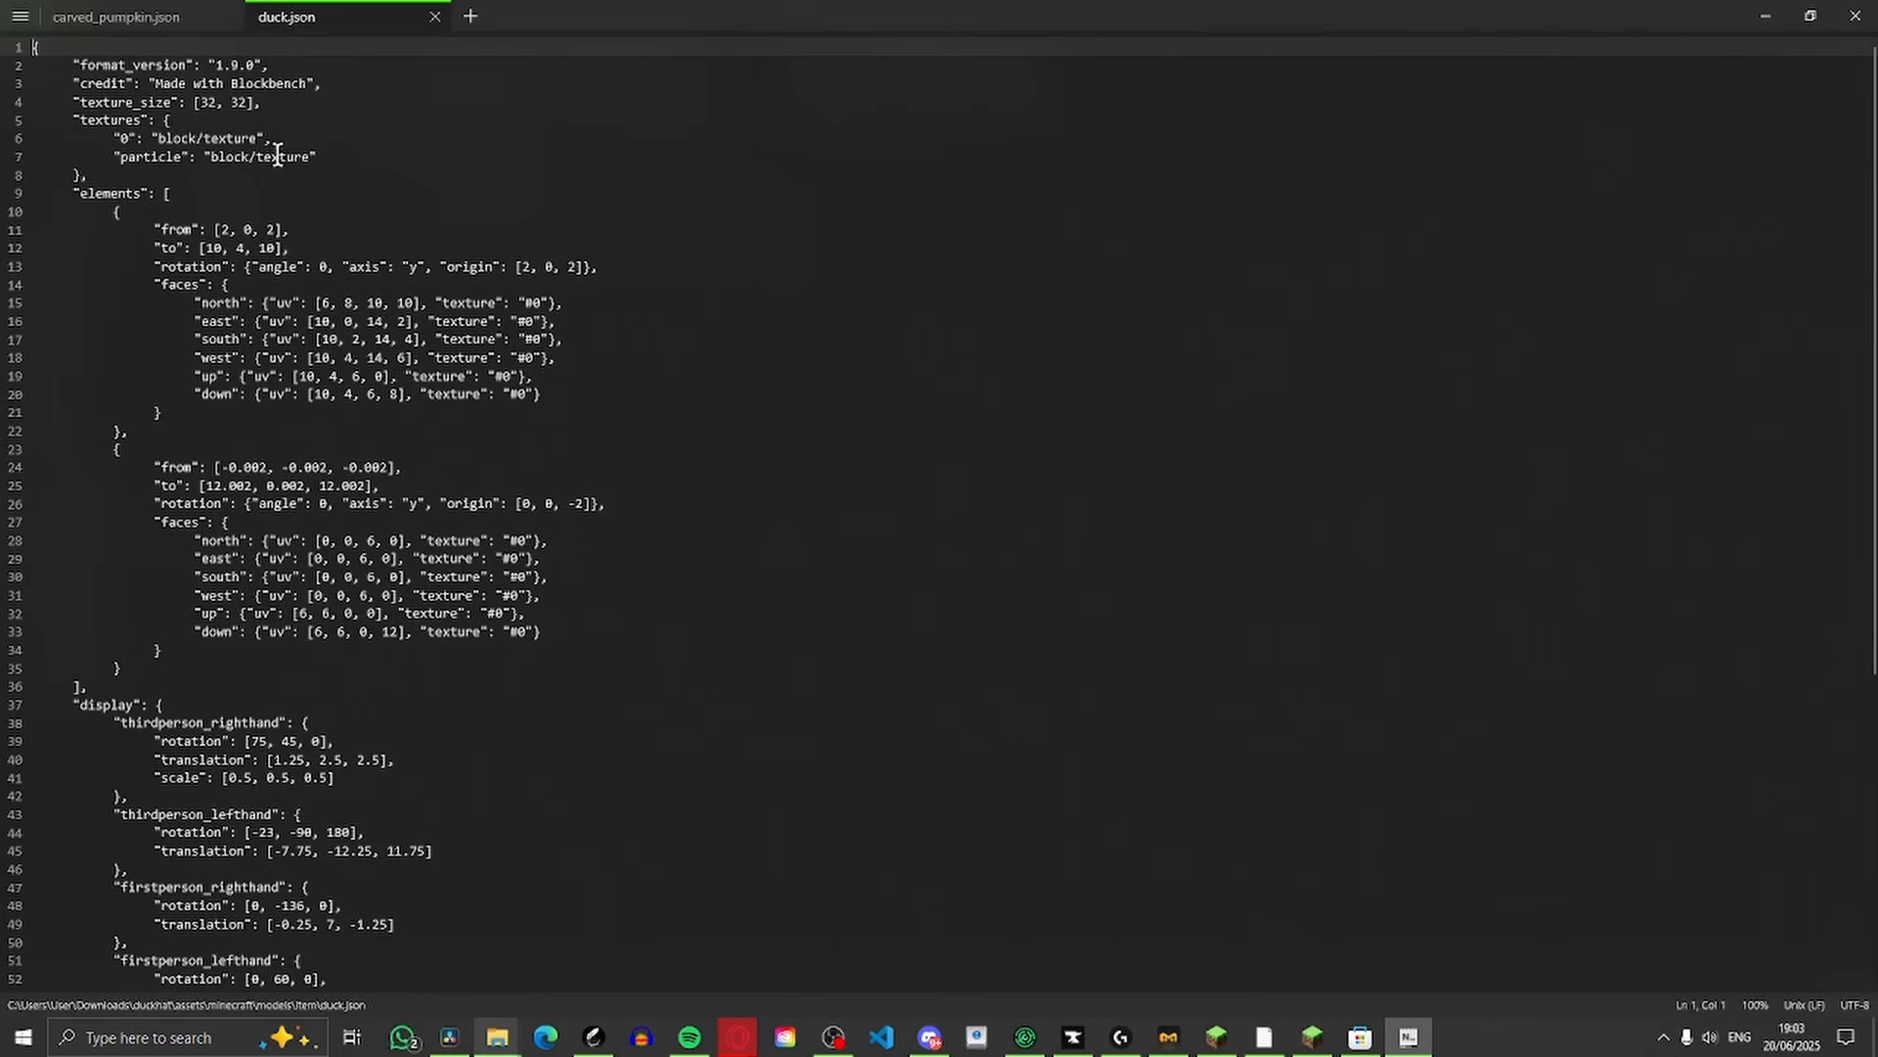
{"action": "left_click_drag", "start_coordinate": [1663, 8], "coordinate": [0, 328]}
Create a folder named textures beside items and models in the minecraft folder
{"action": "left_click", "coordinate": [491, 154]}
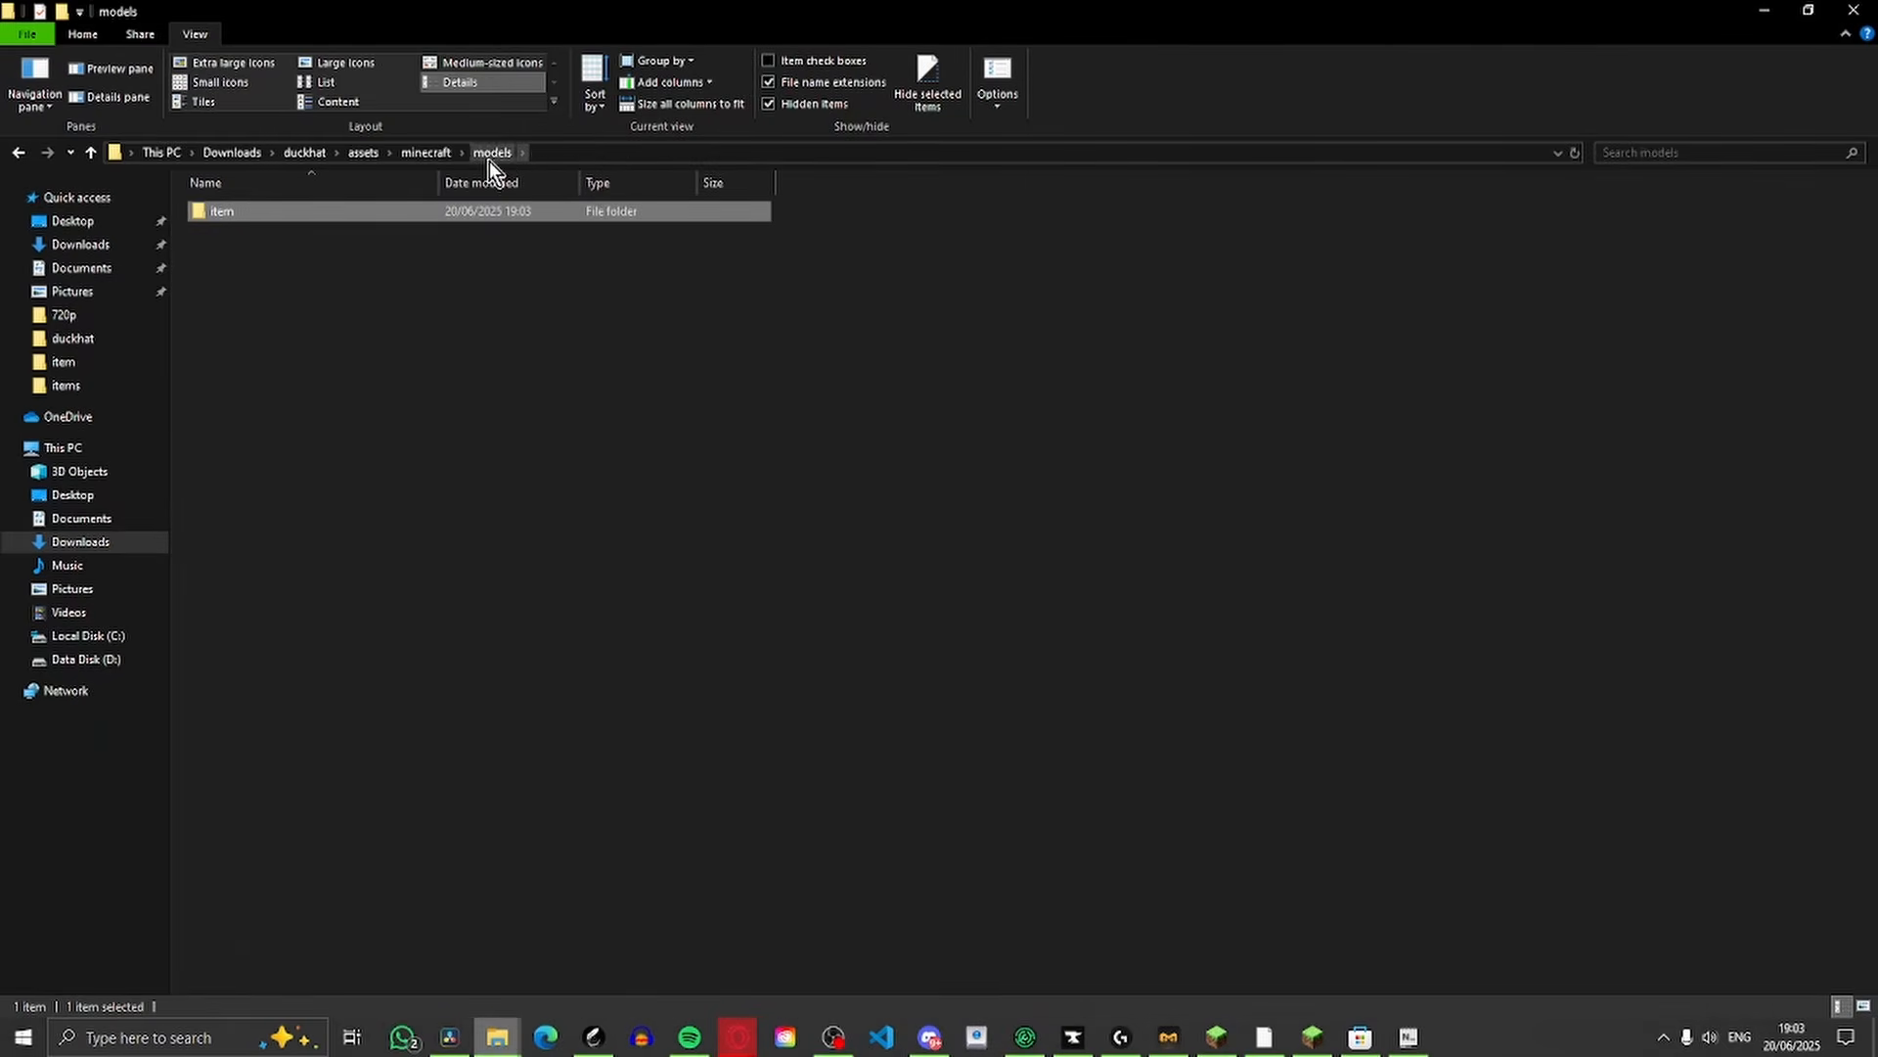
{"action": "left_click", "coordinate": [431, 154]}
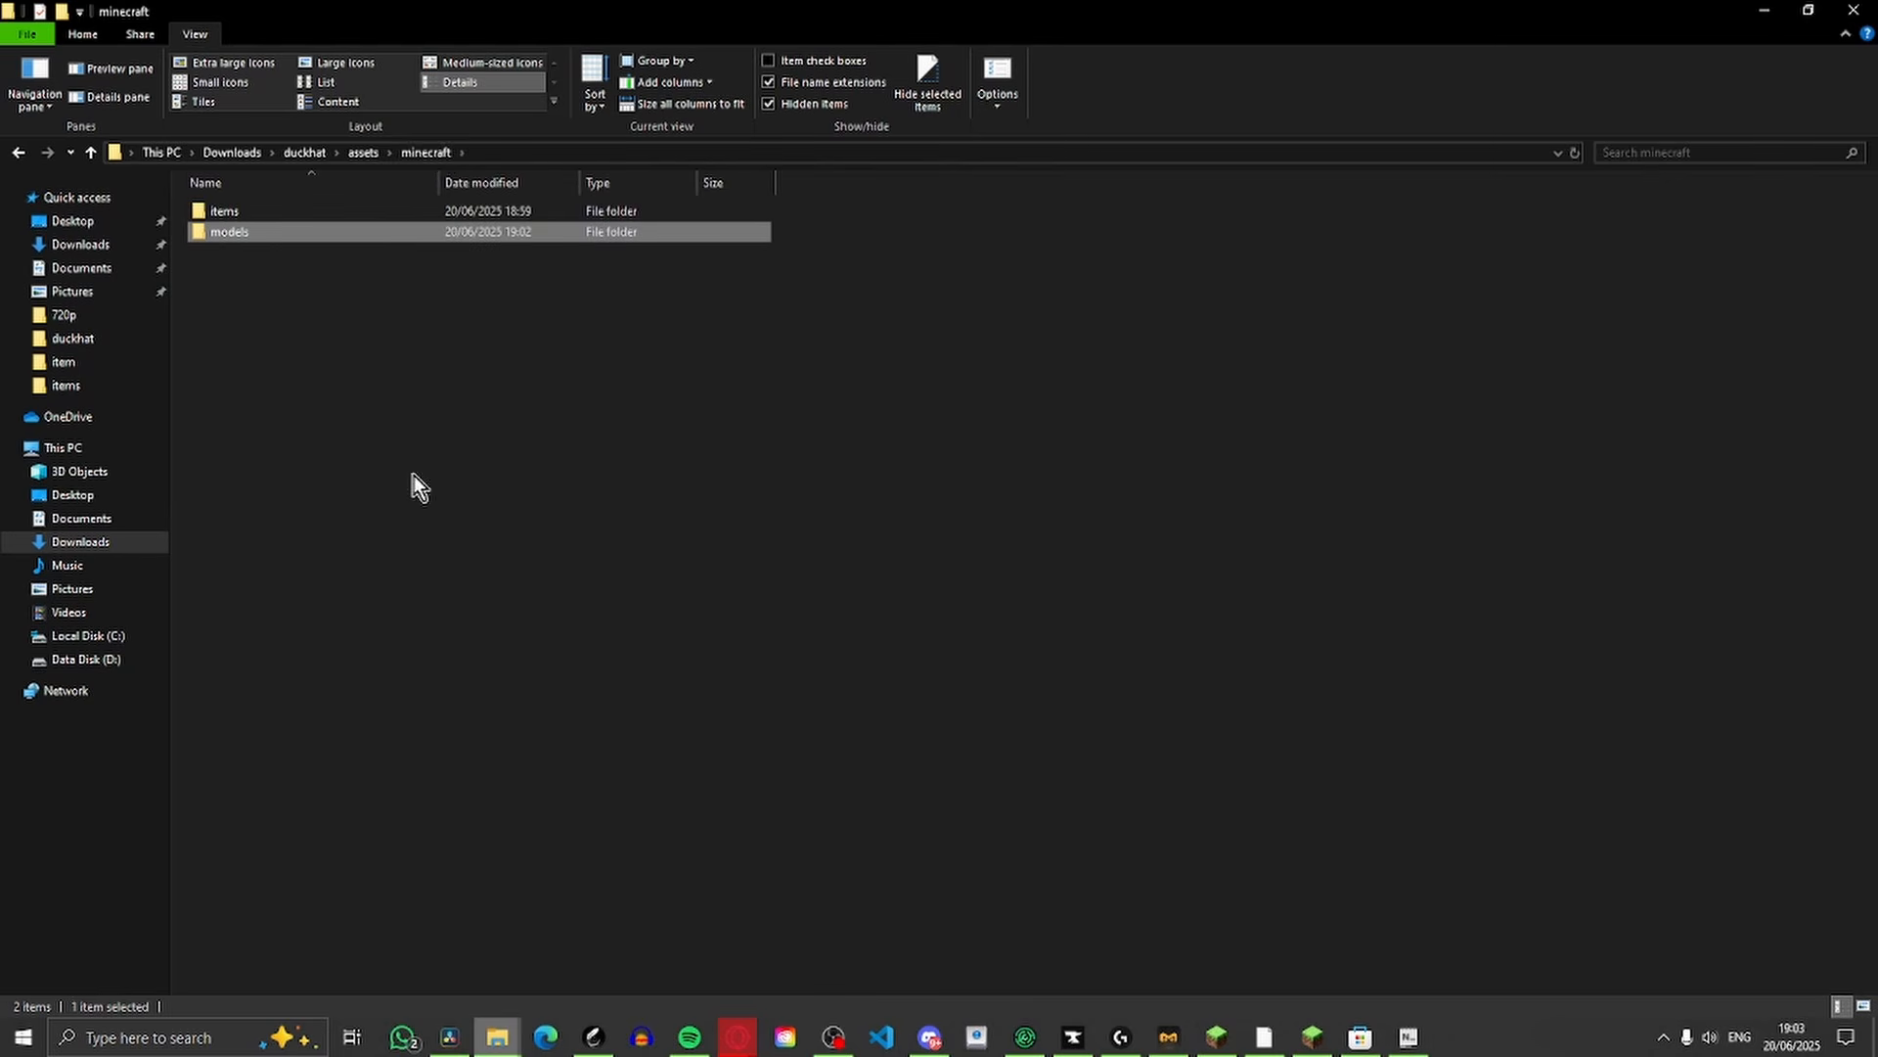
{"action": "right_click", "coordinate": [258, 286]}
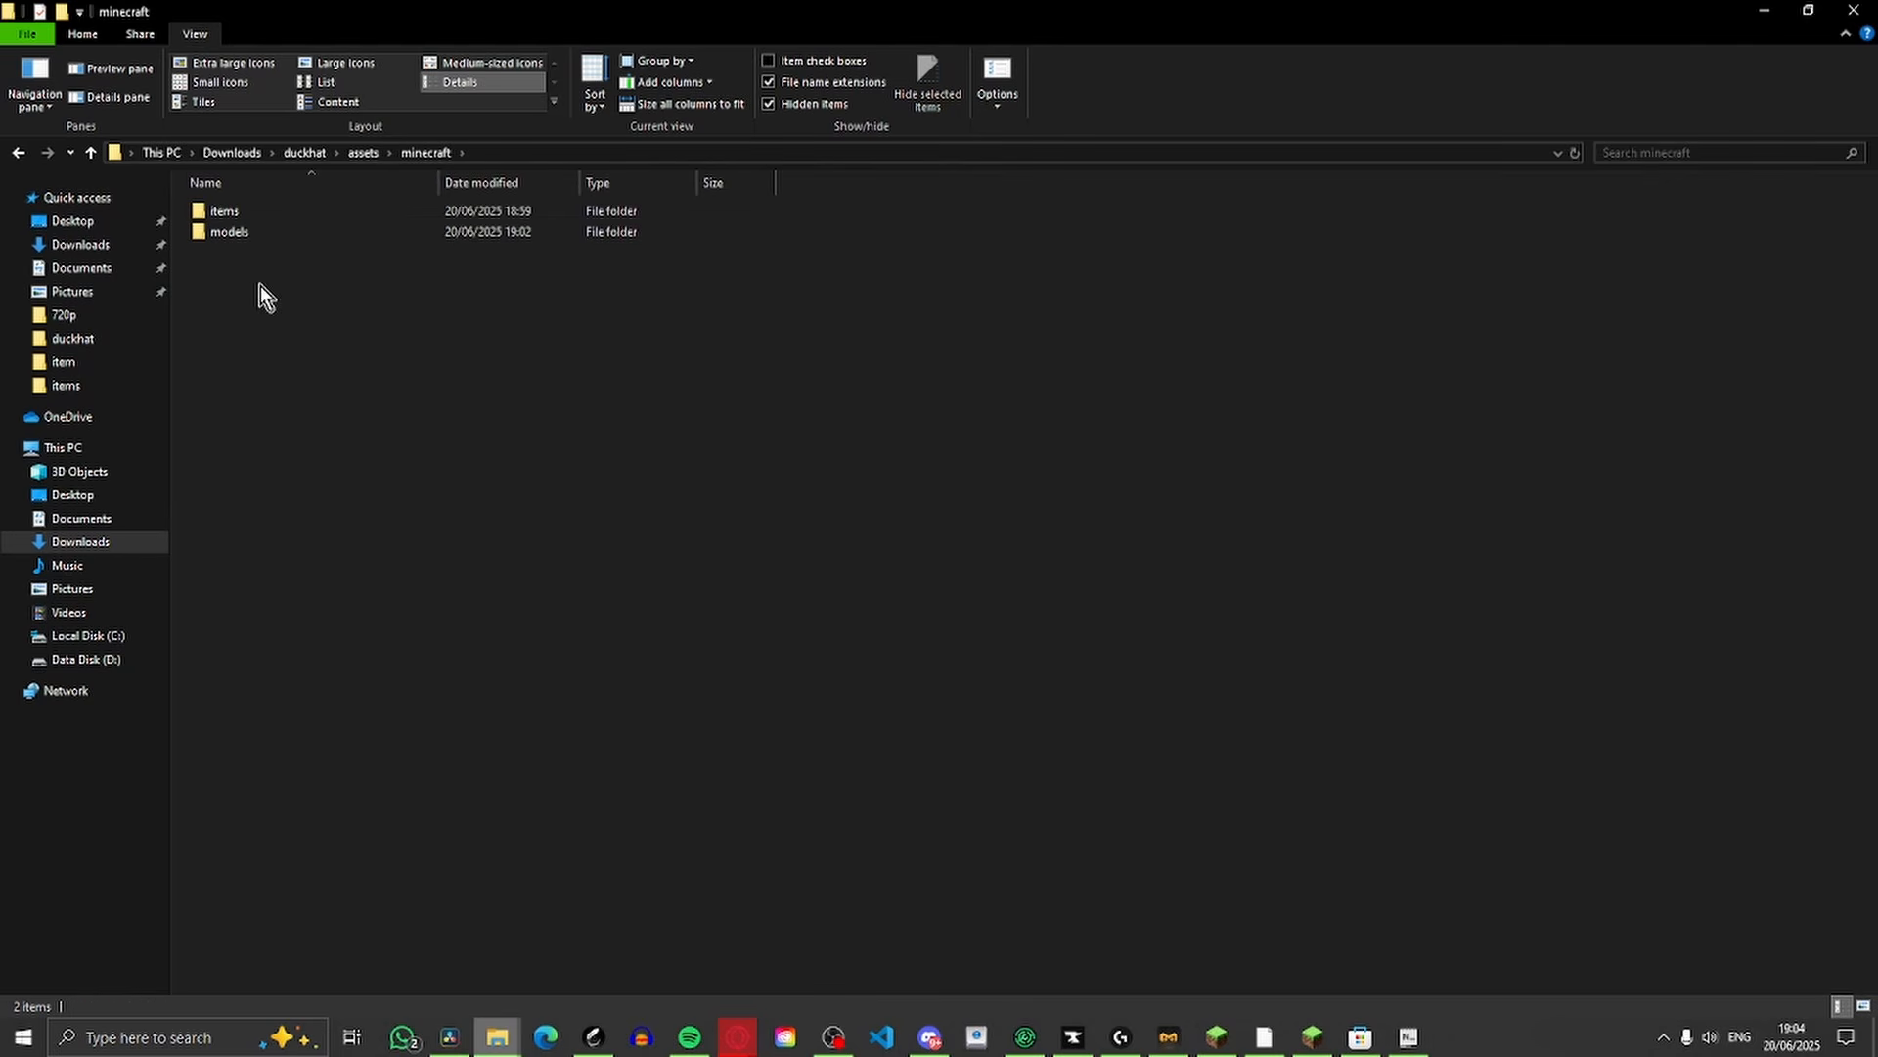
{"action": "mouse_move", "coordinate": [450, 520]}
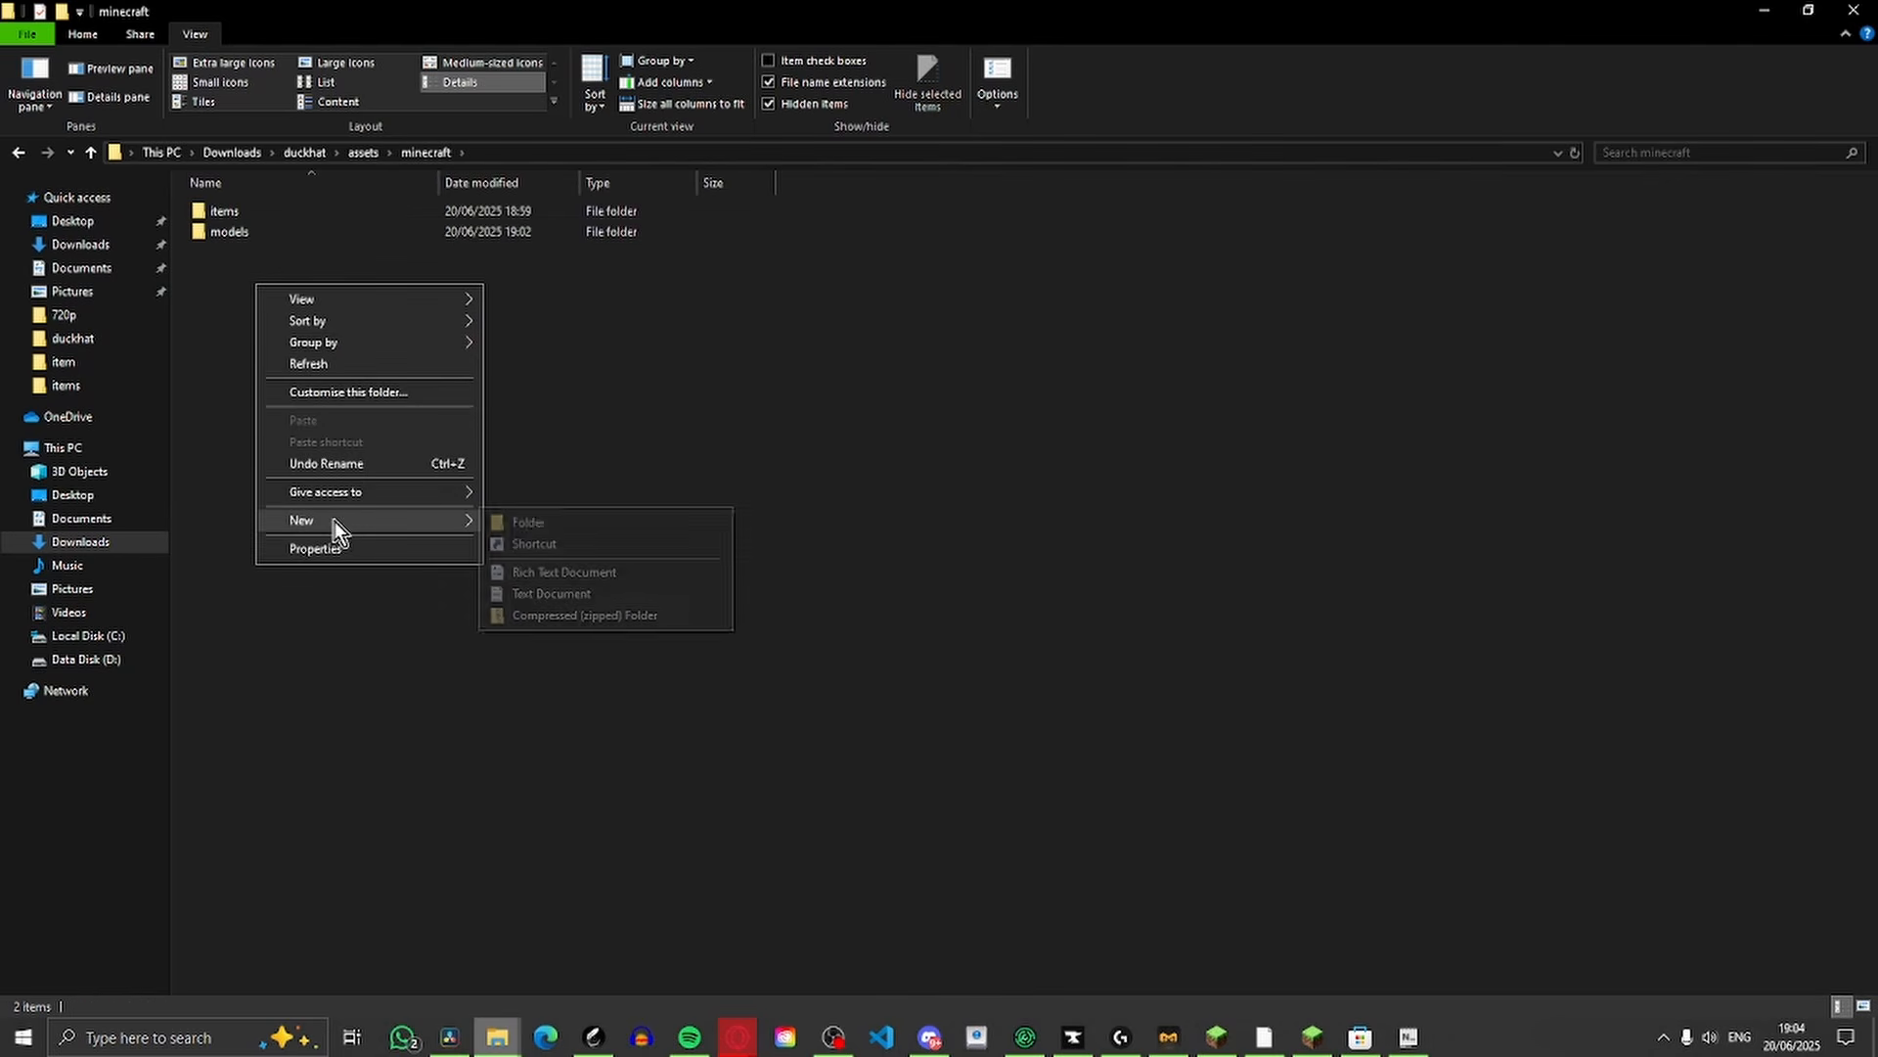
{"action": "left_click", "coordinate": [554, 523]}
{"action": "type", "text": "t"}
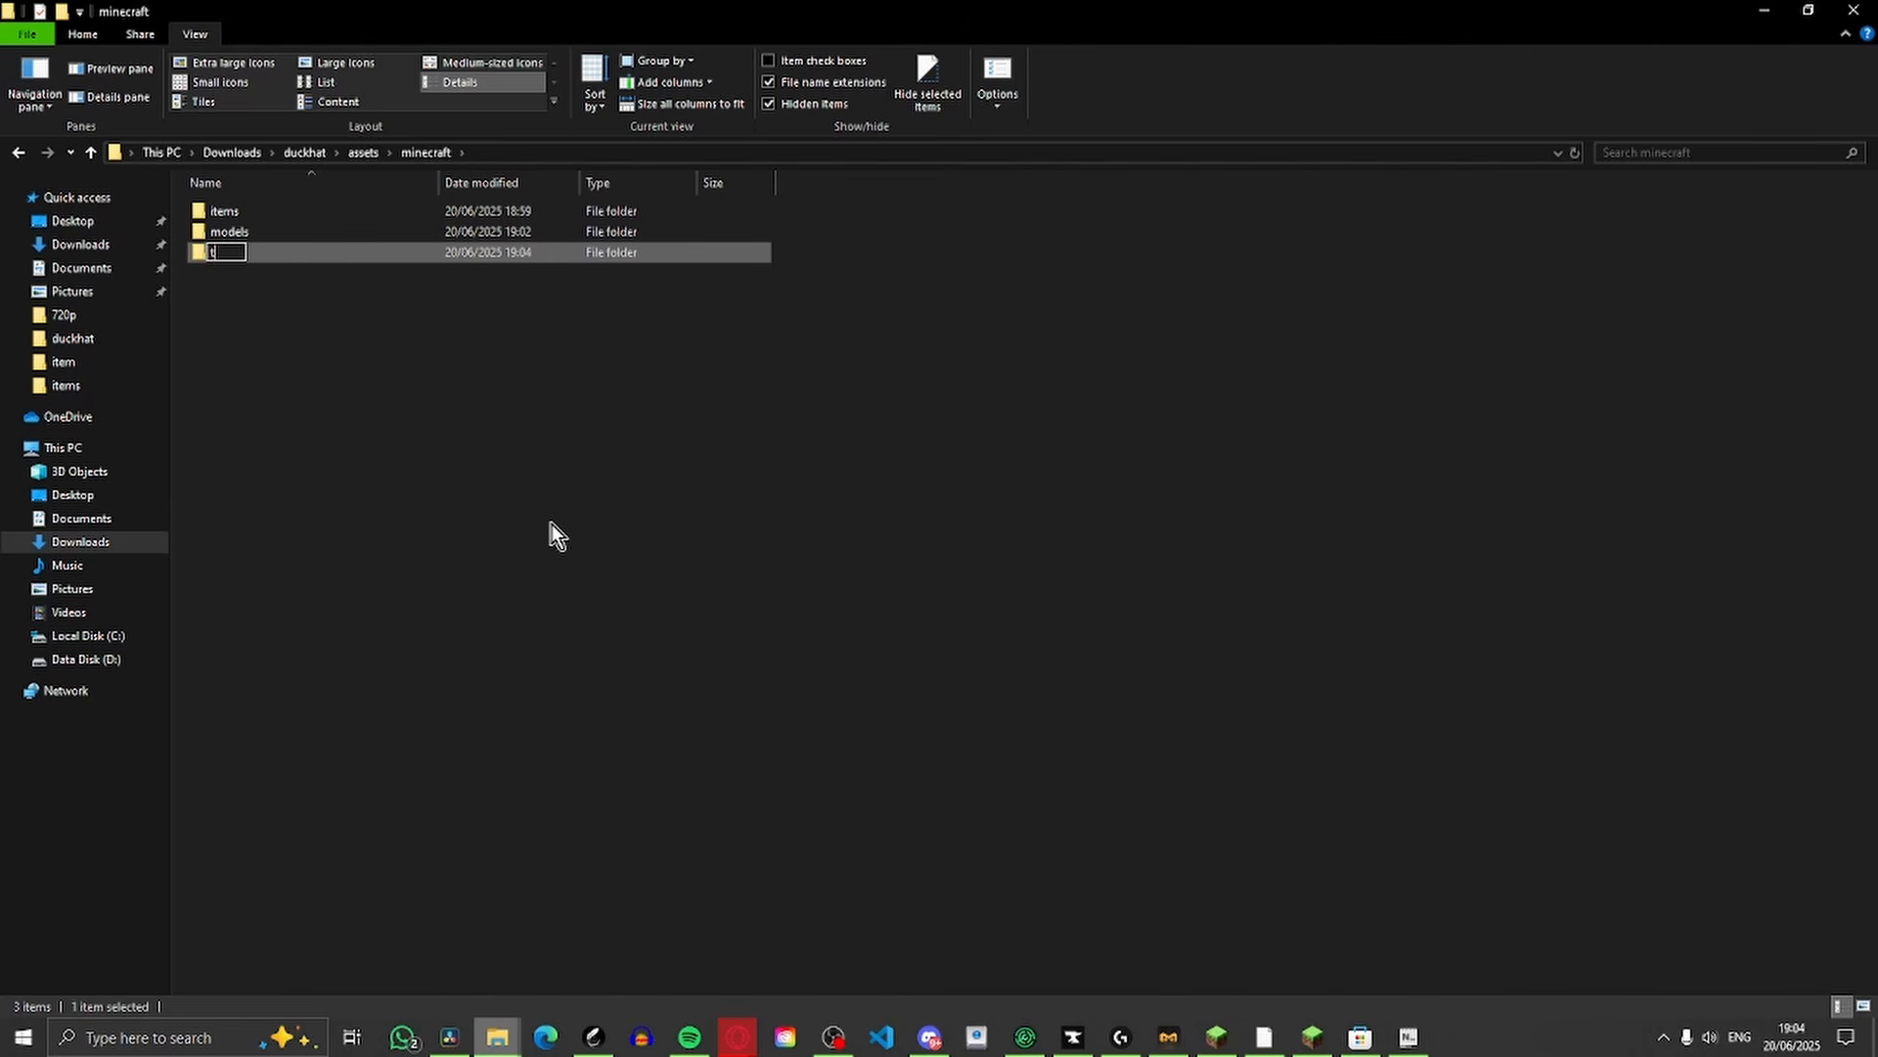
{"action": "type", "text": "extured"}
{"action": "key", "text": "Return"}
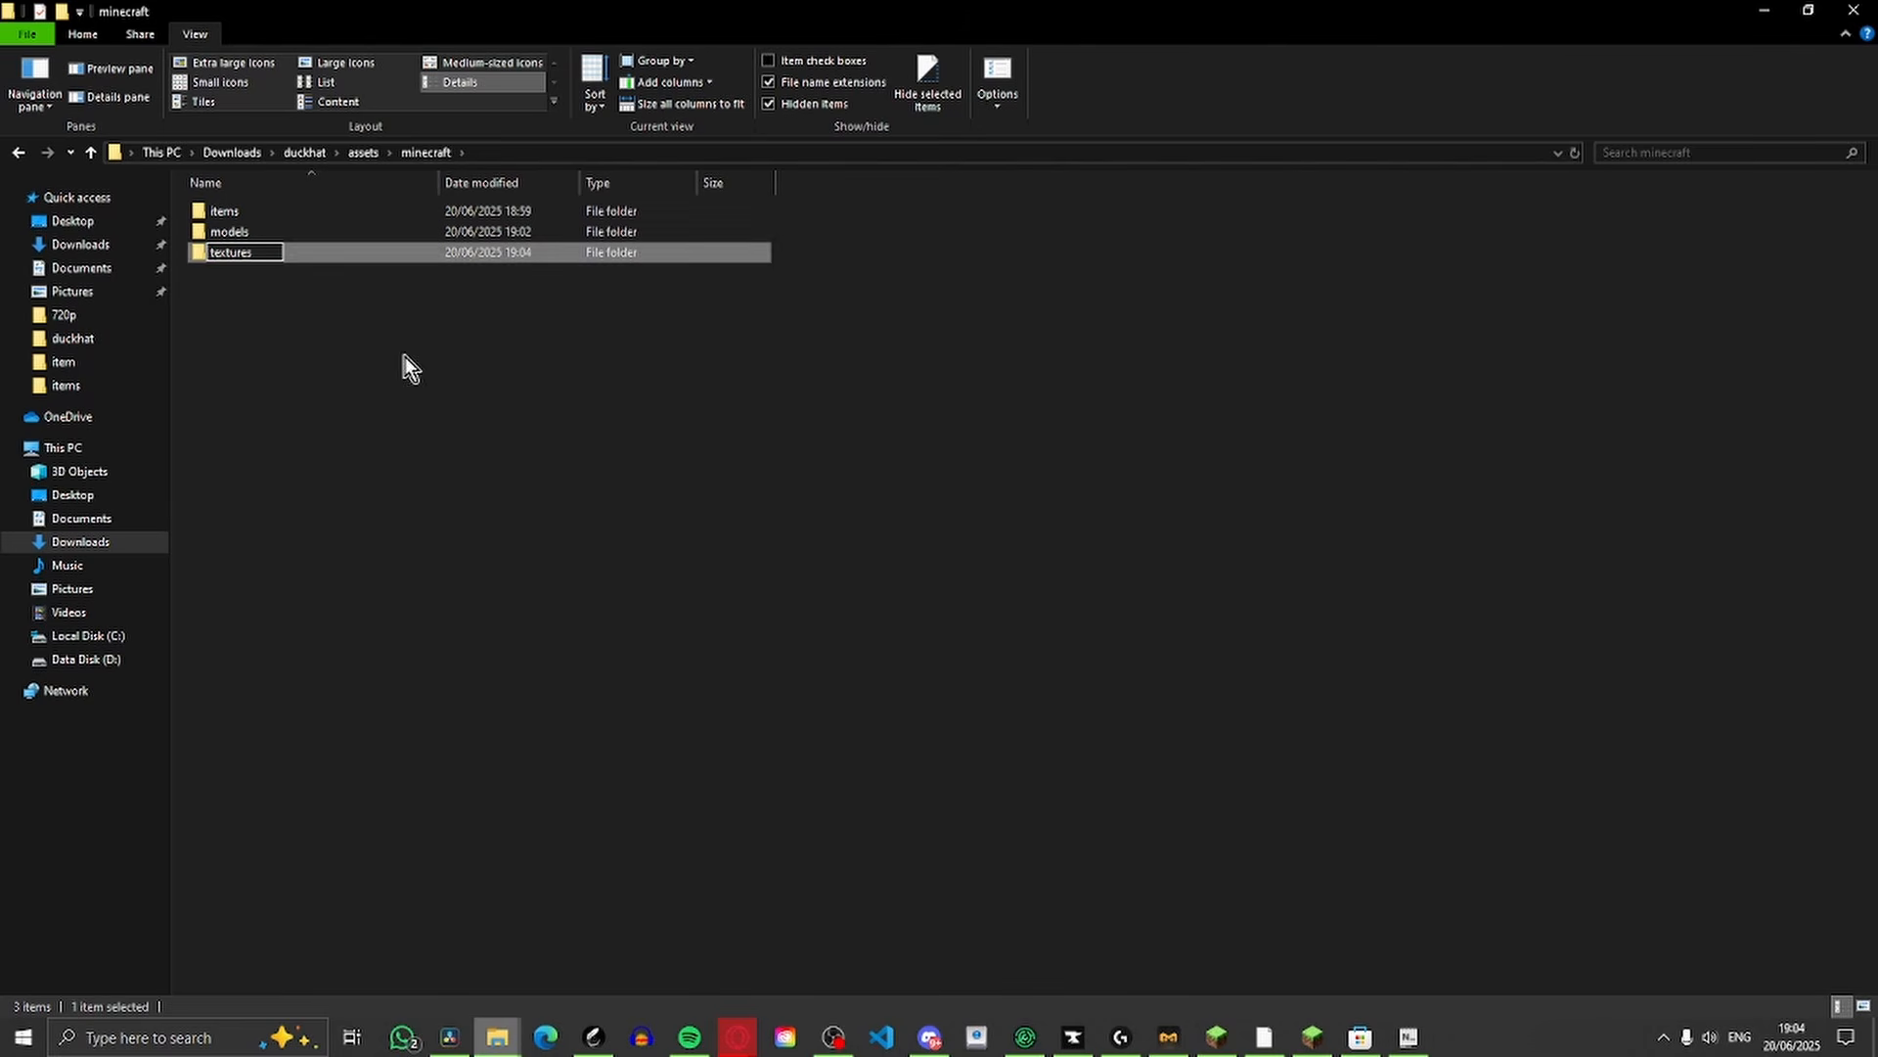
{"action": "left_click", "coordinate": [344, 328]}
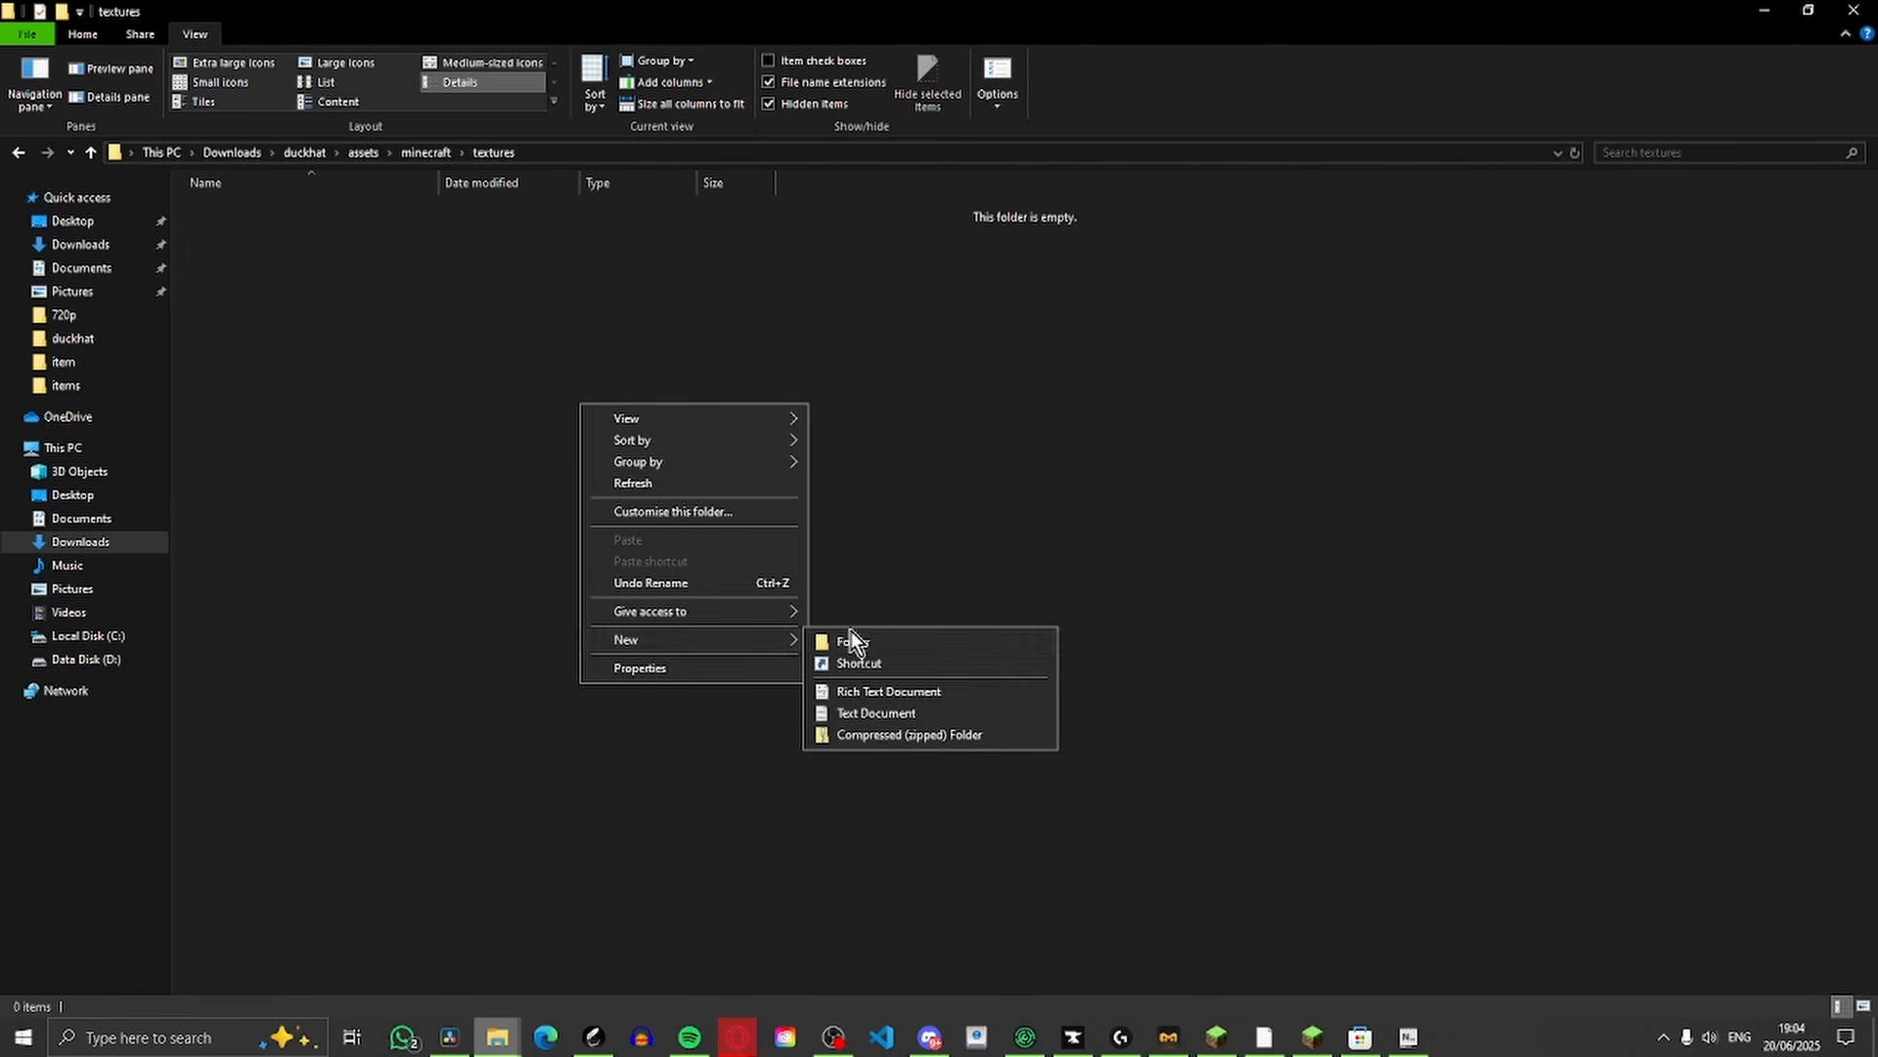
Create a folder named block inside the textures folder
{"action": "left_click", "coordinate": [852, 637]}
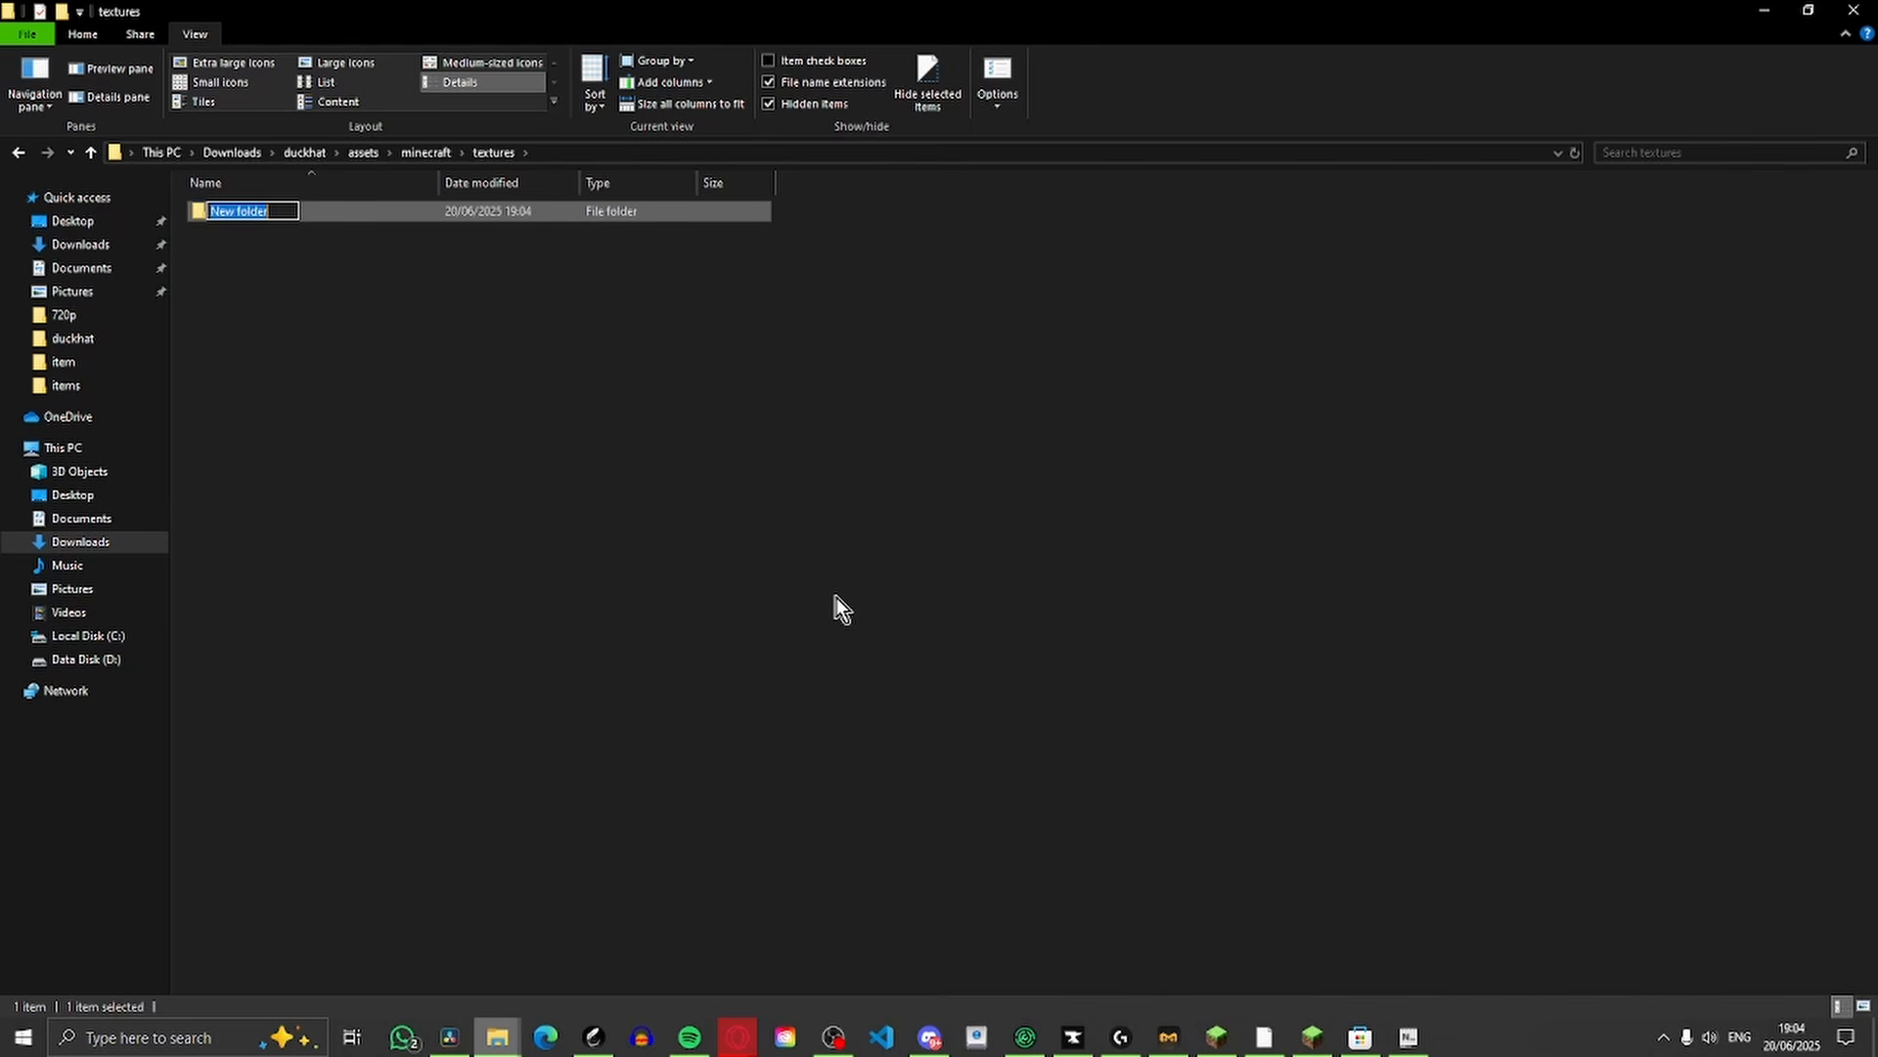
{"action": "key", "text": "BackSpace"}
{"action": "type", "text": "bl"}
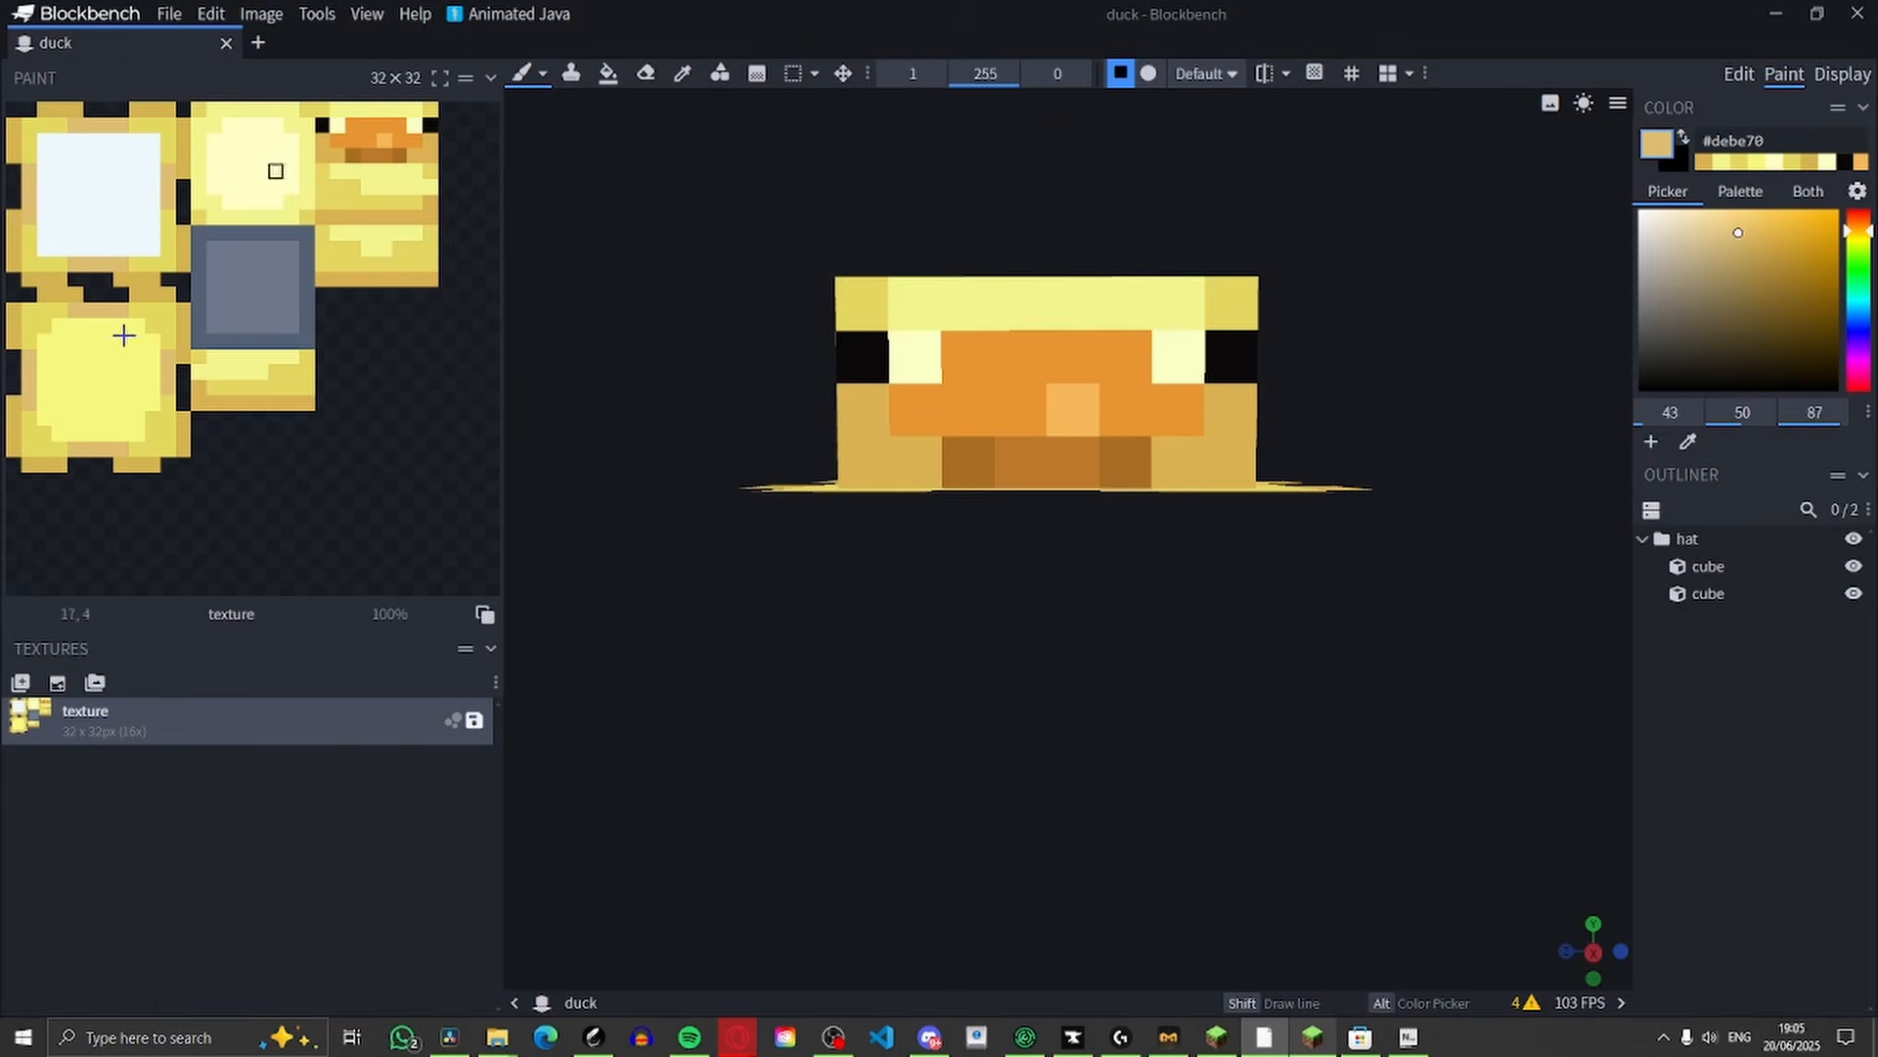
In Blockbench, save the hat's texture as duck.png in the textures/block folder
{"action": "left_click_drag", "start_coordinate": [719, 712], "coordinate": [534, 688]}
{"action": "right_click", "coordinate": [91, 740]}
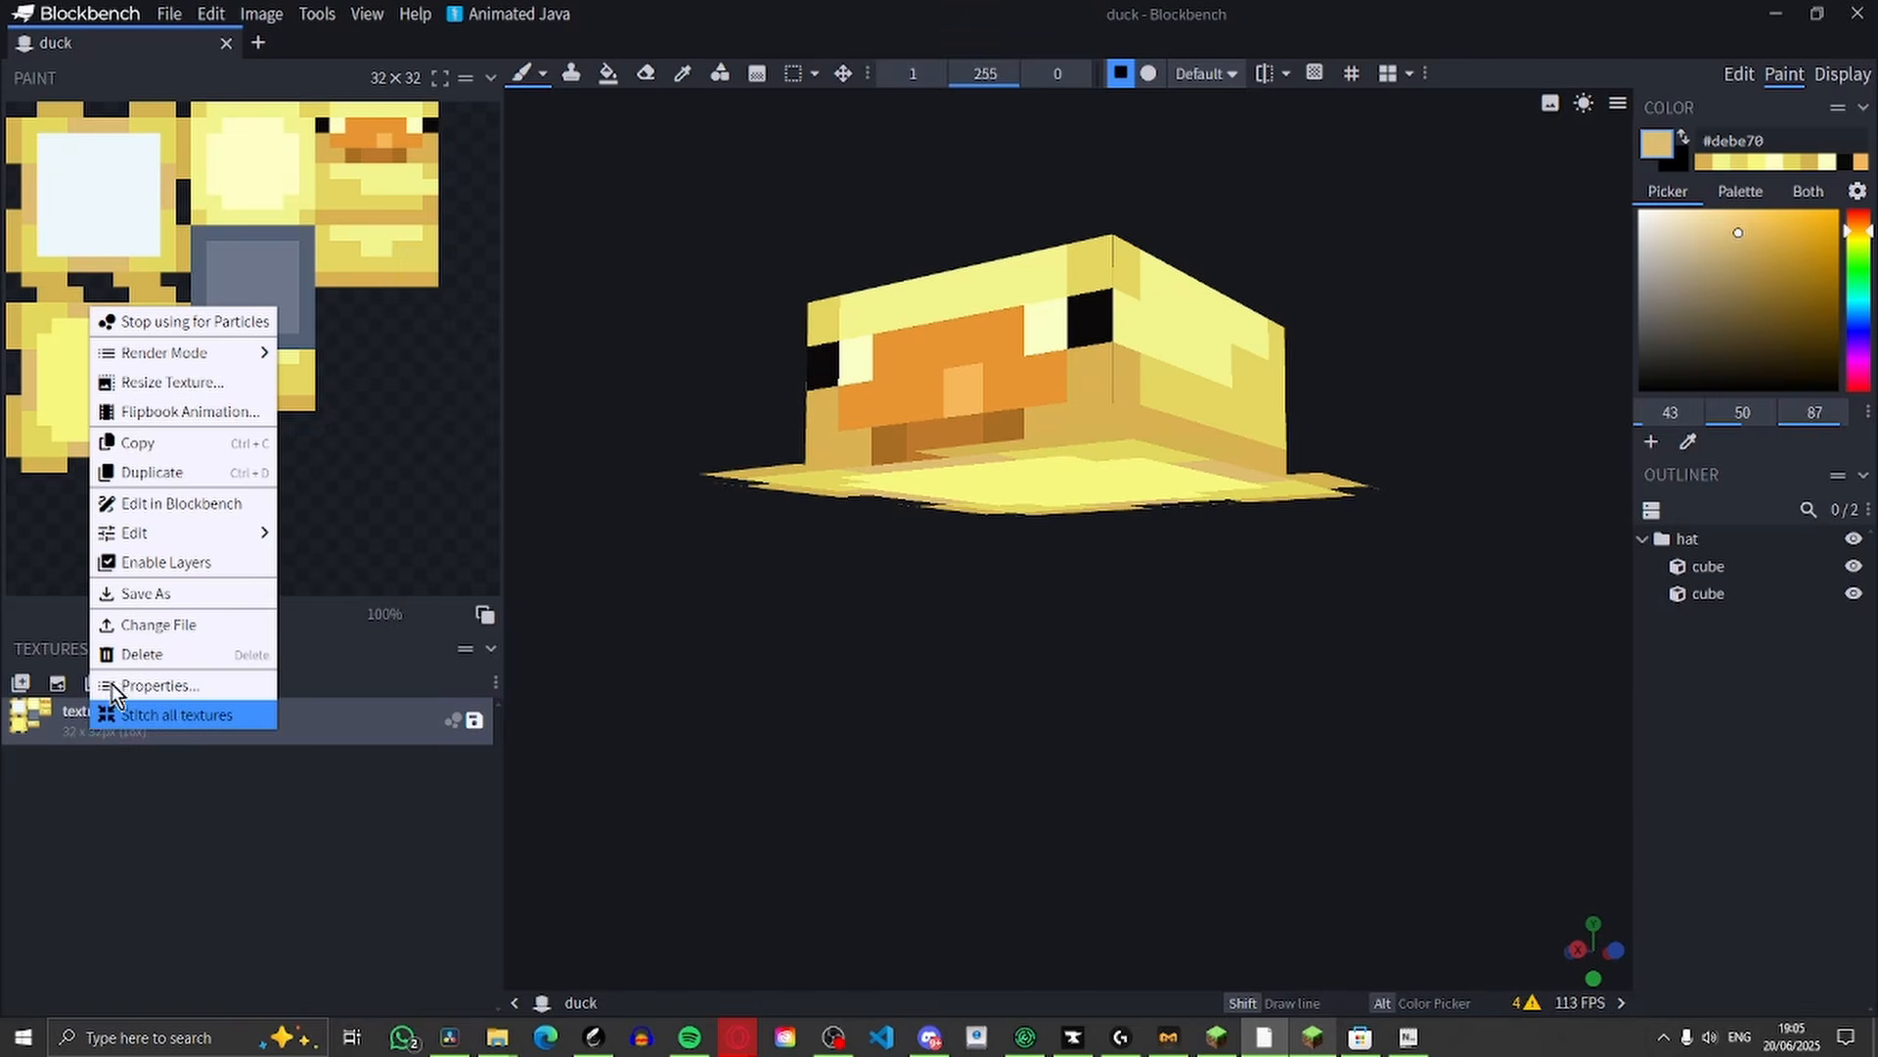
{"action": "left_click", "coordinate": [154, 594]}
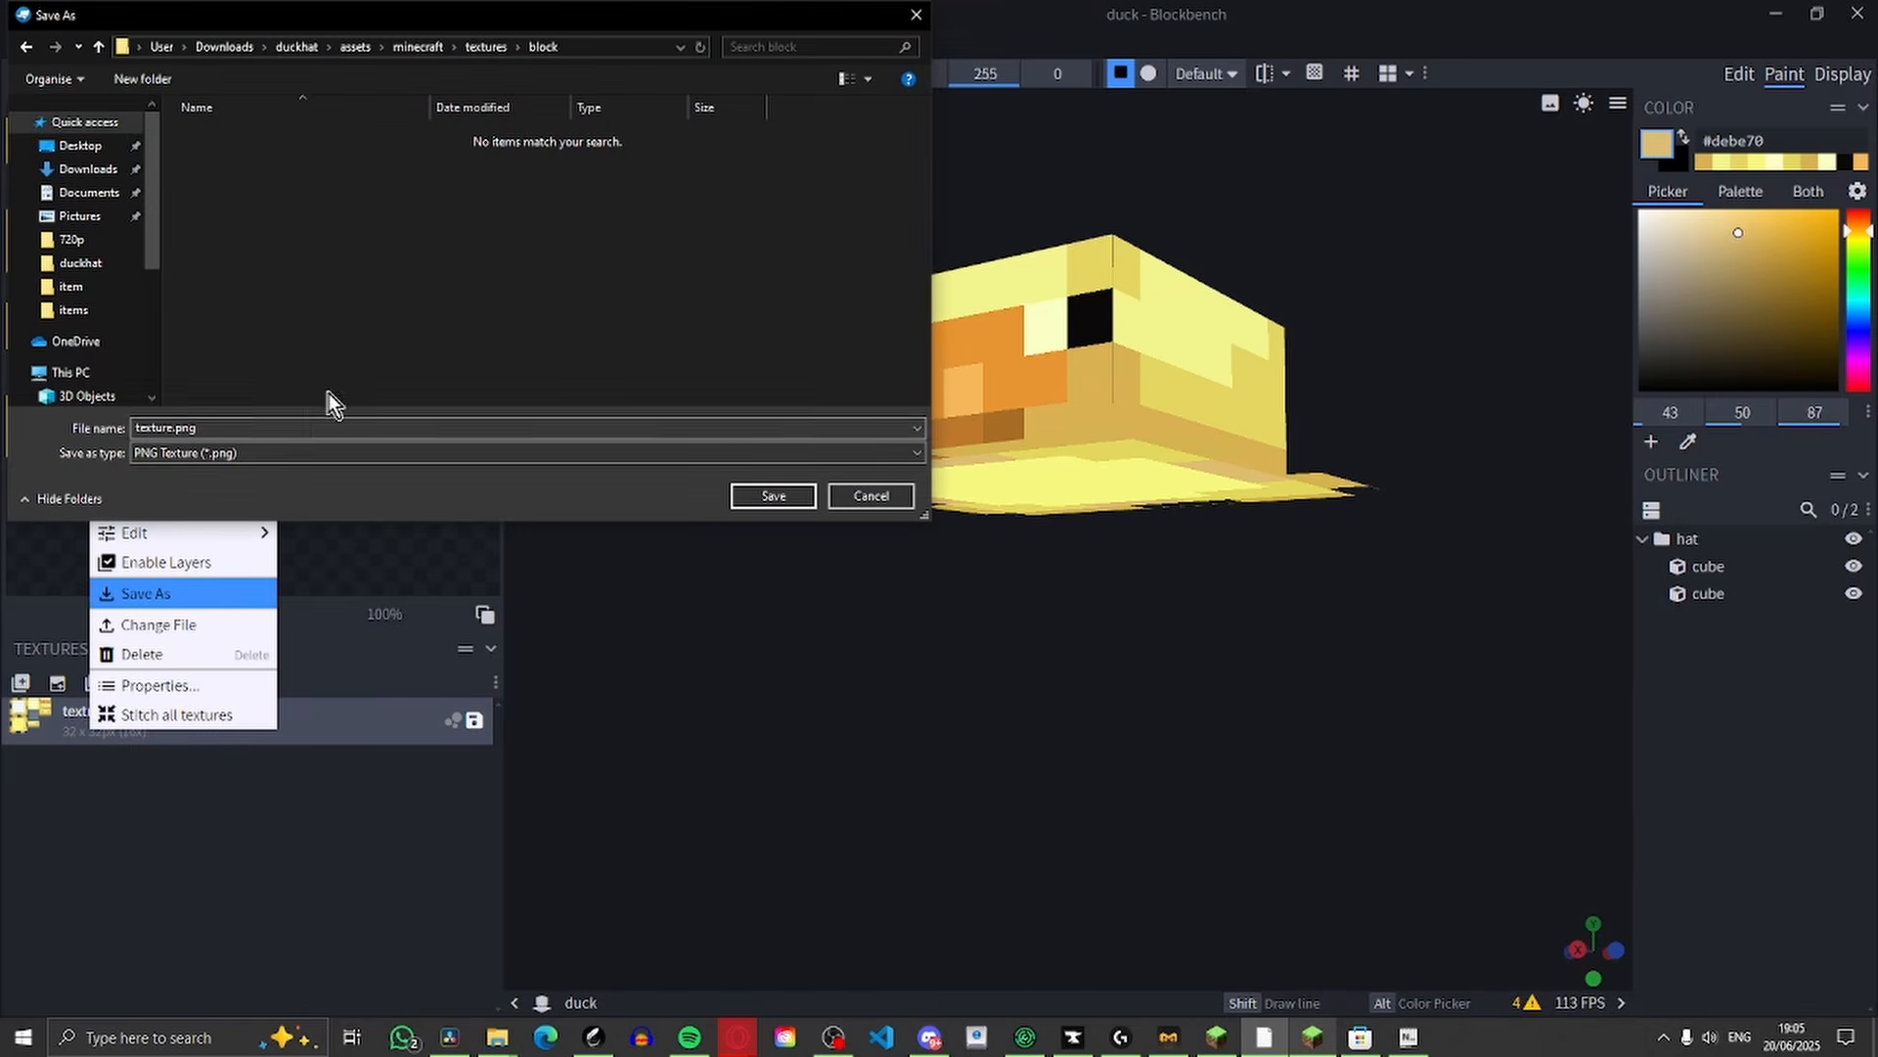
{"action": "left_click", "coordinate": [157, 431]}
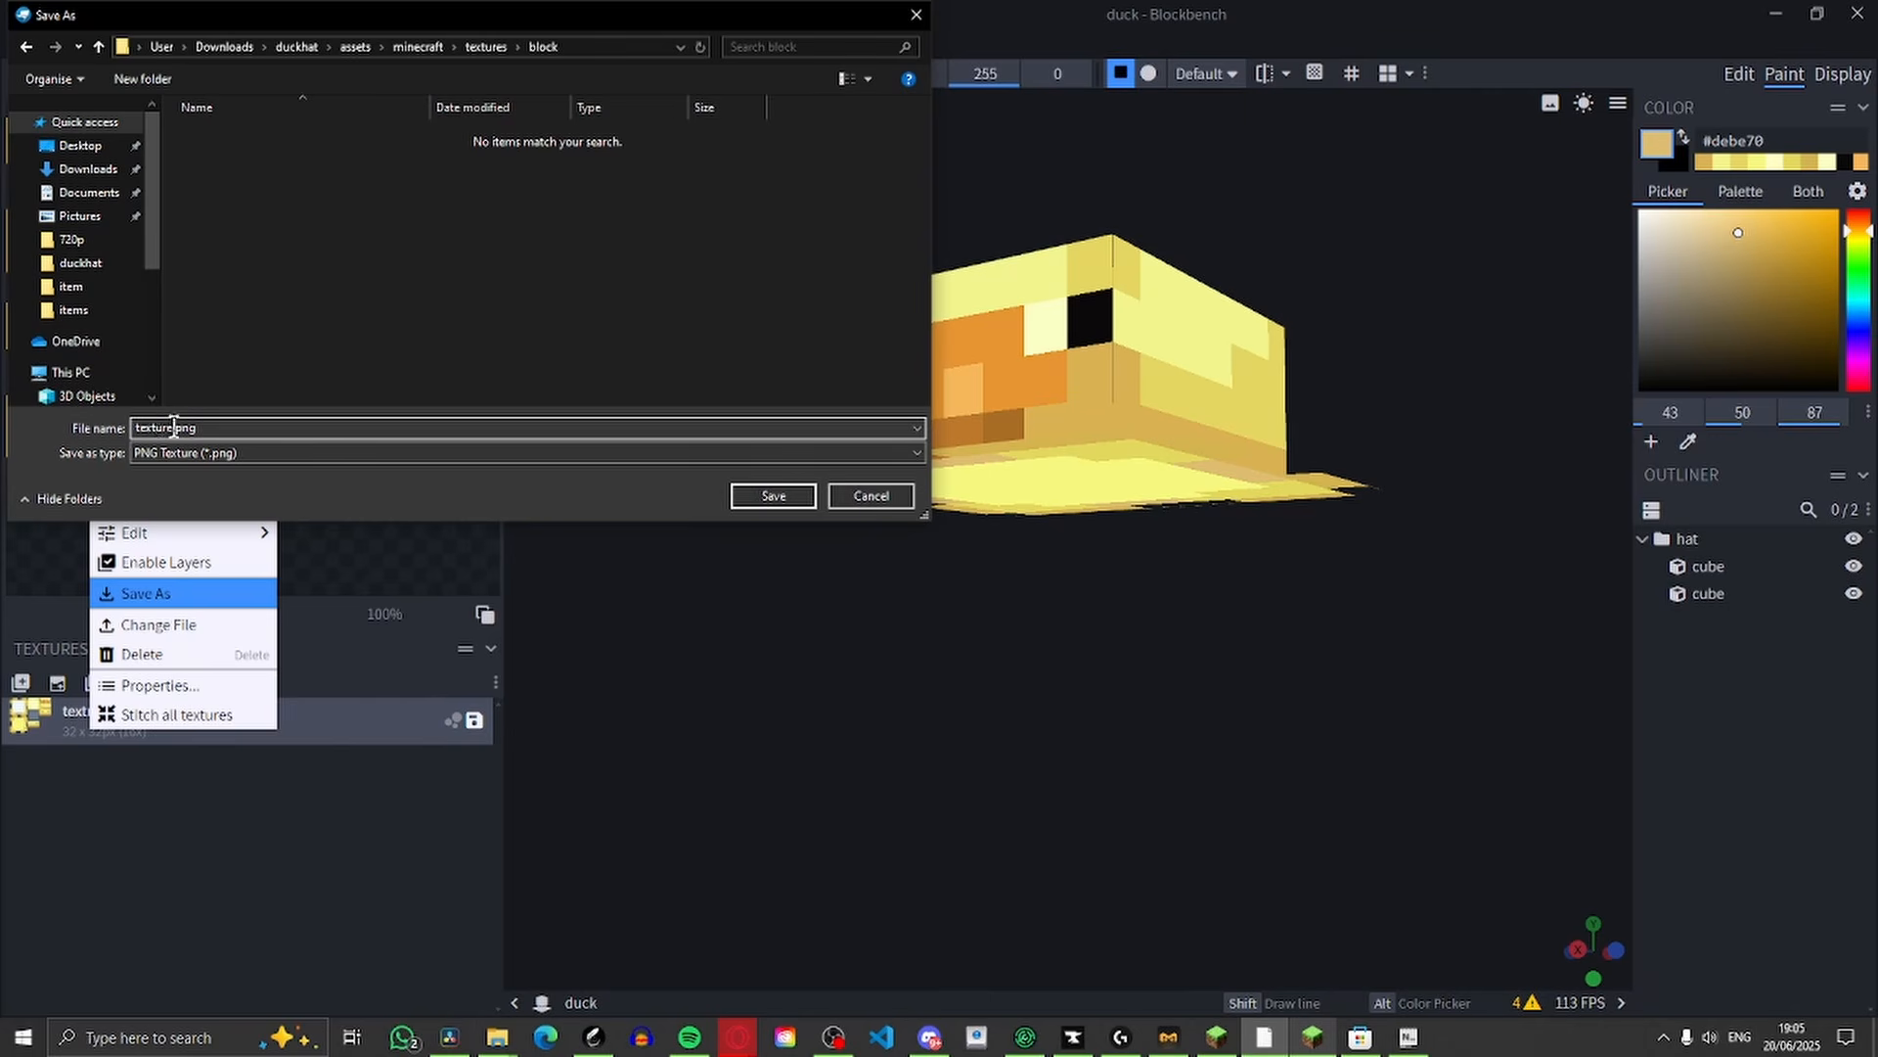
{"action": "double_click", "coordinate": [173, 427]}
{"action": "type", "text": "duck"}
{"action": "left_click", "coordinate": [790, 495]}
Open duck.json from models/item, set both the "0" and "particle" textures to block/duck, then save and close the file
{"action": "key", "text": "alt+Tab"}
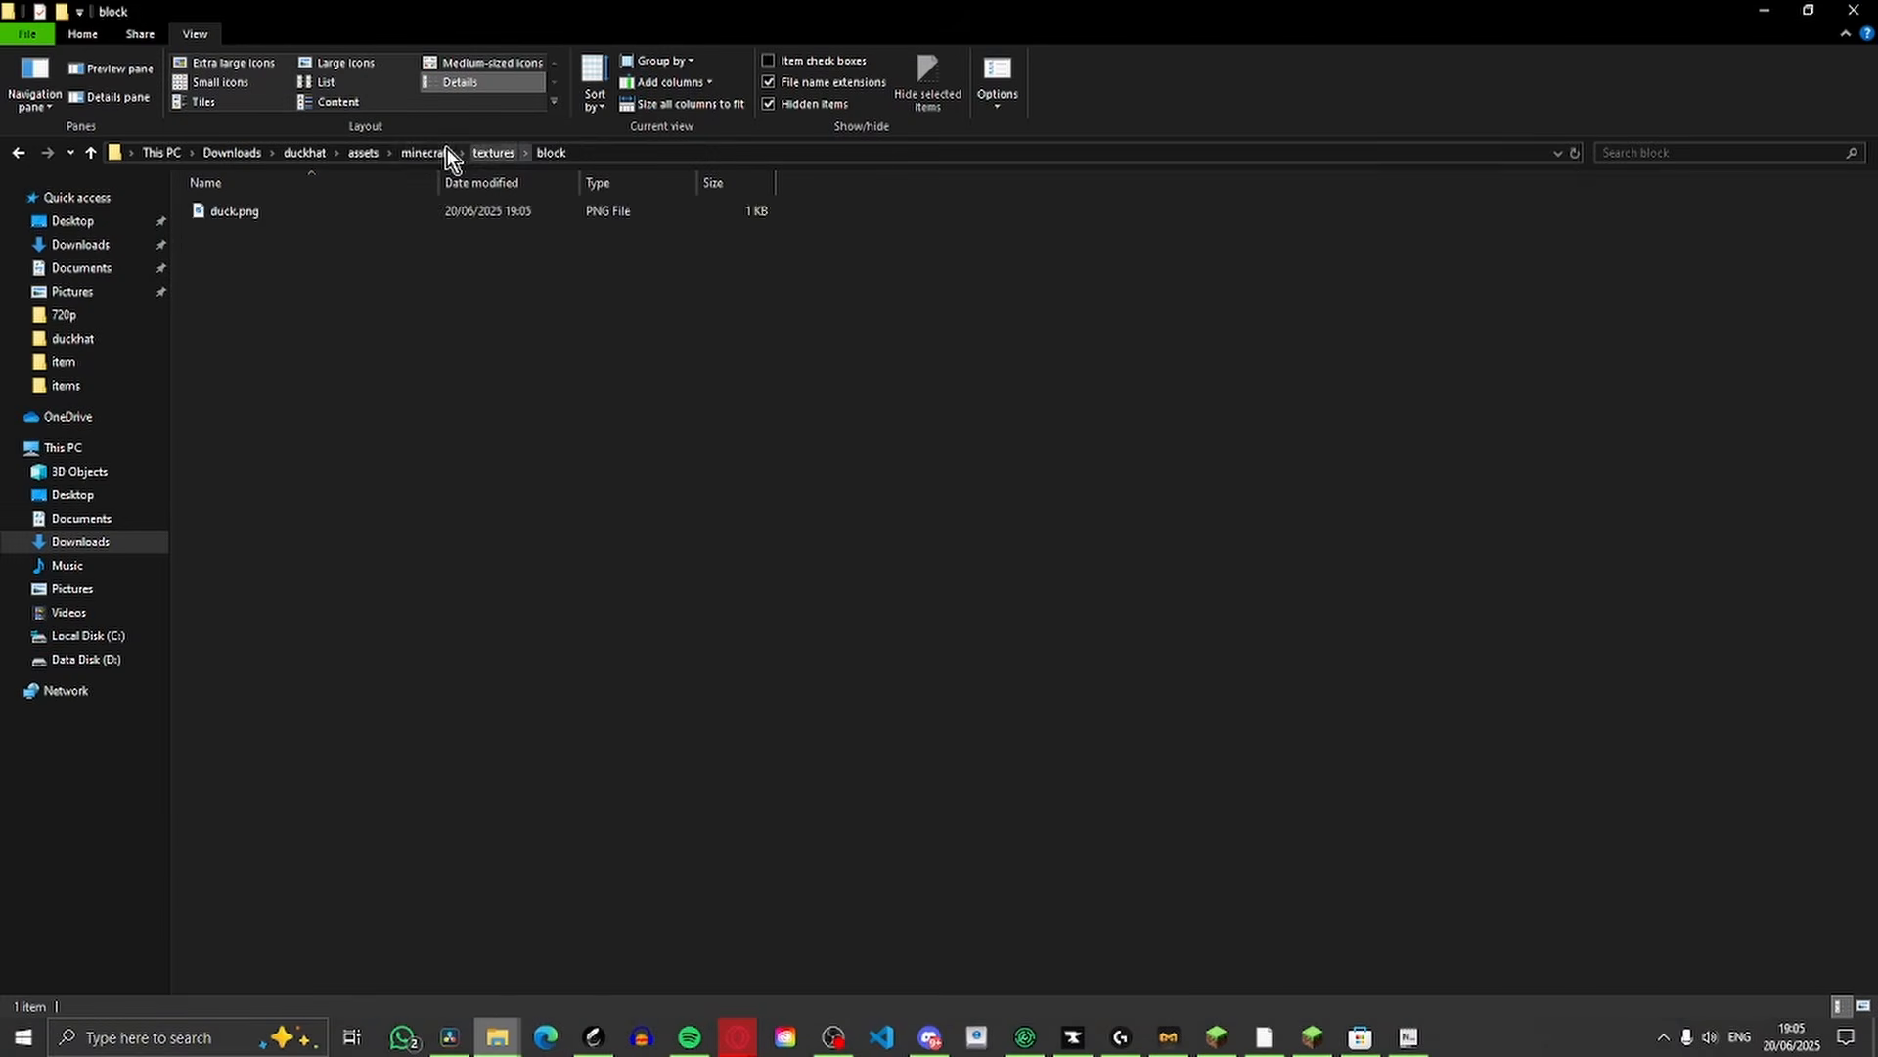
{"action": "left_click", "coordinate": [421, 154]}
{"action": "double_click", "coordinate": [294, 235]}
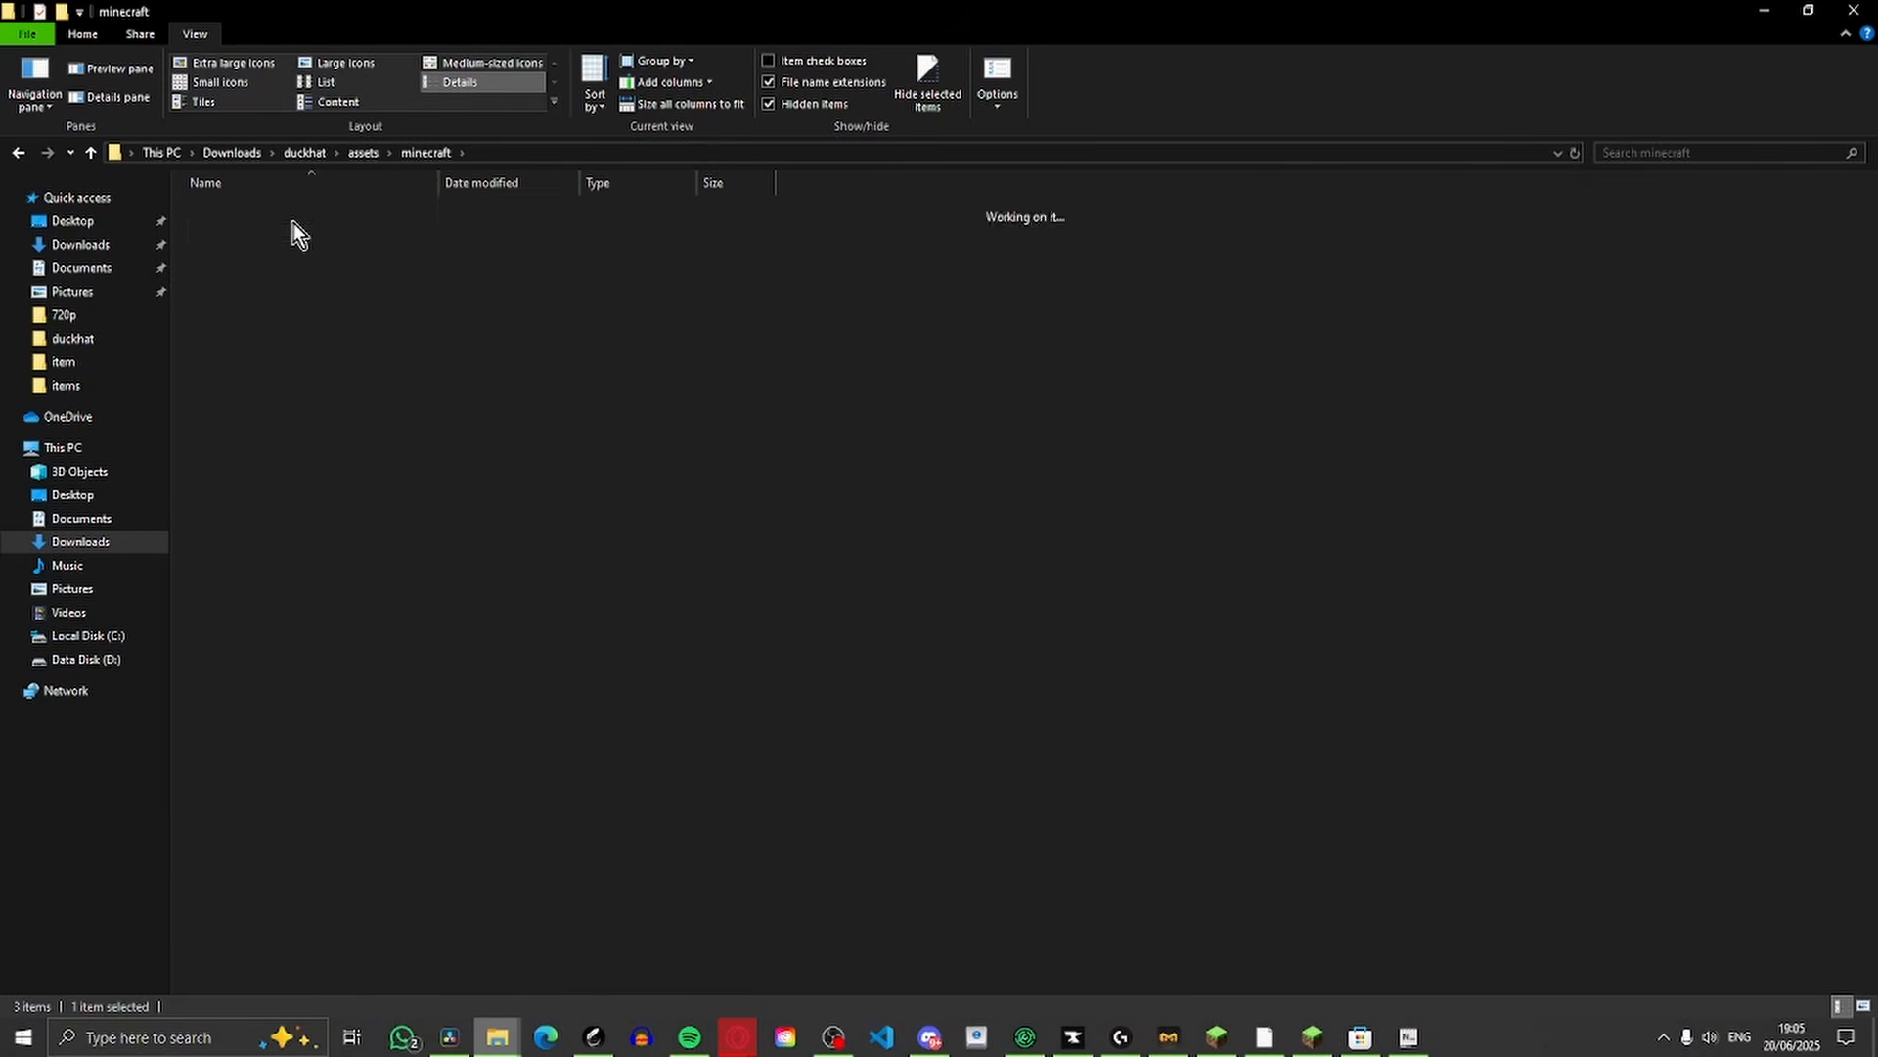
{"action": "double_click", "coordinate": [277, 215]}
{"action": "double_click", "coordinate": [214, 209]}
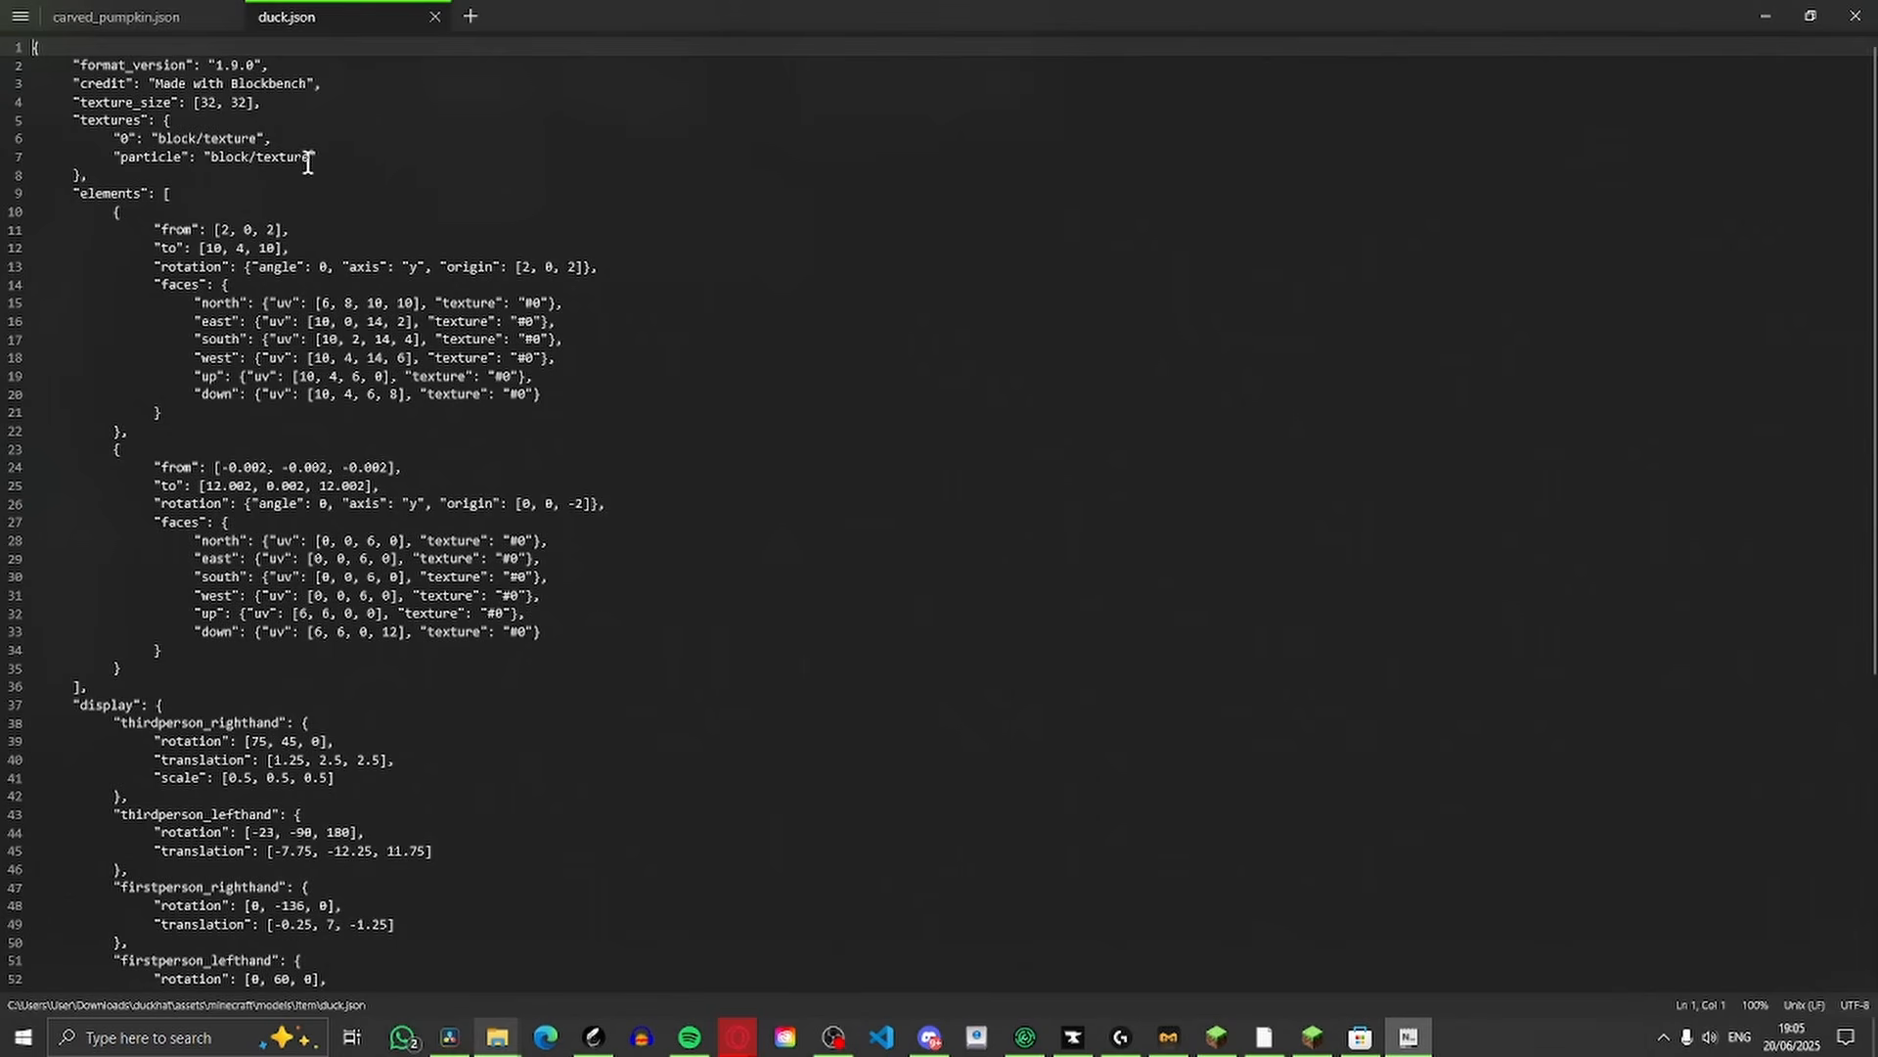
{"action": "left_click_drag", "start_coordinate": [308, 164], "coordinate": [261, 163]}
{"action": "key", "text": "BackSpace"}
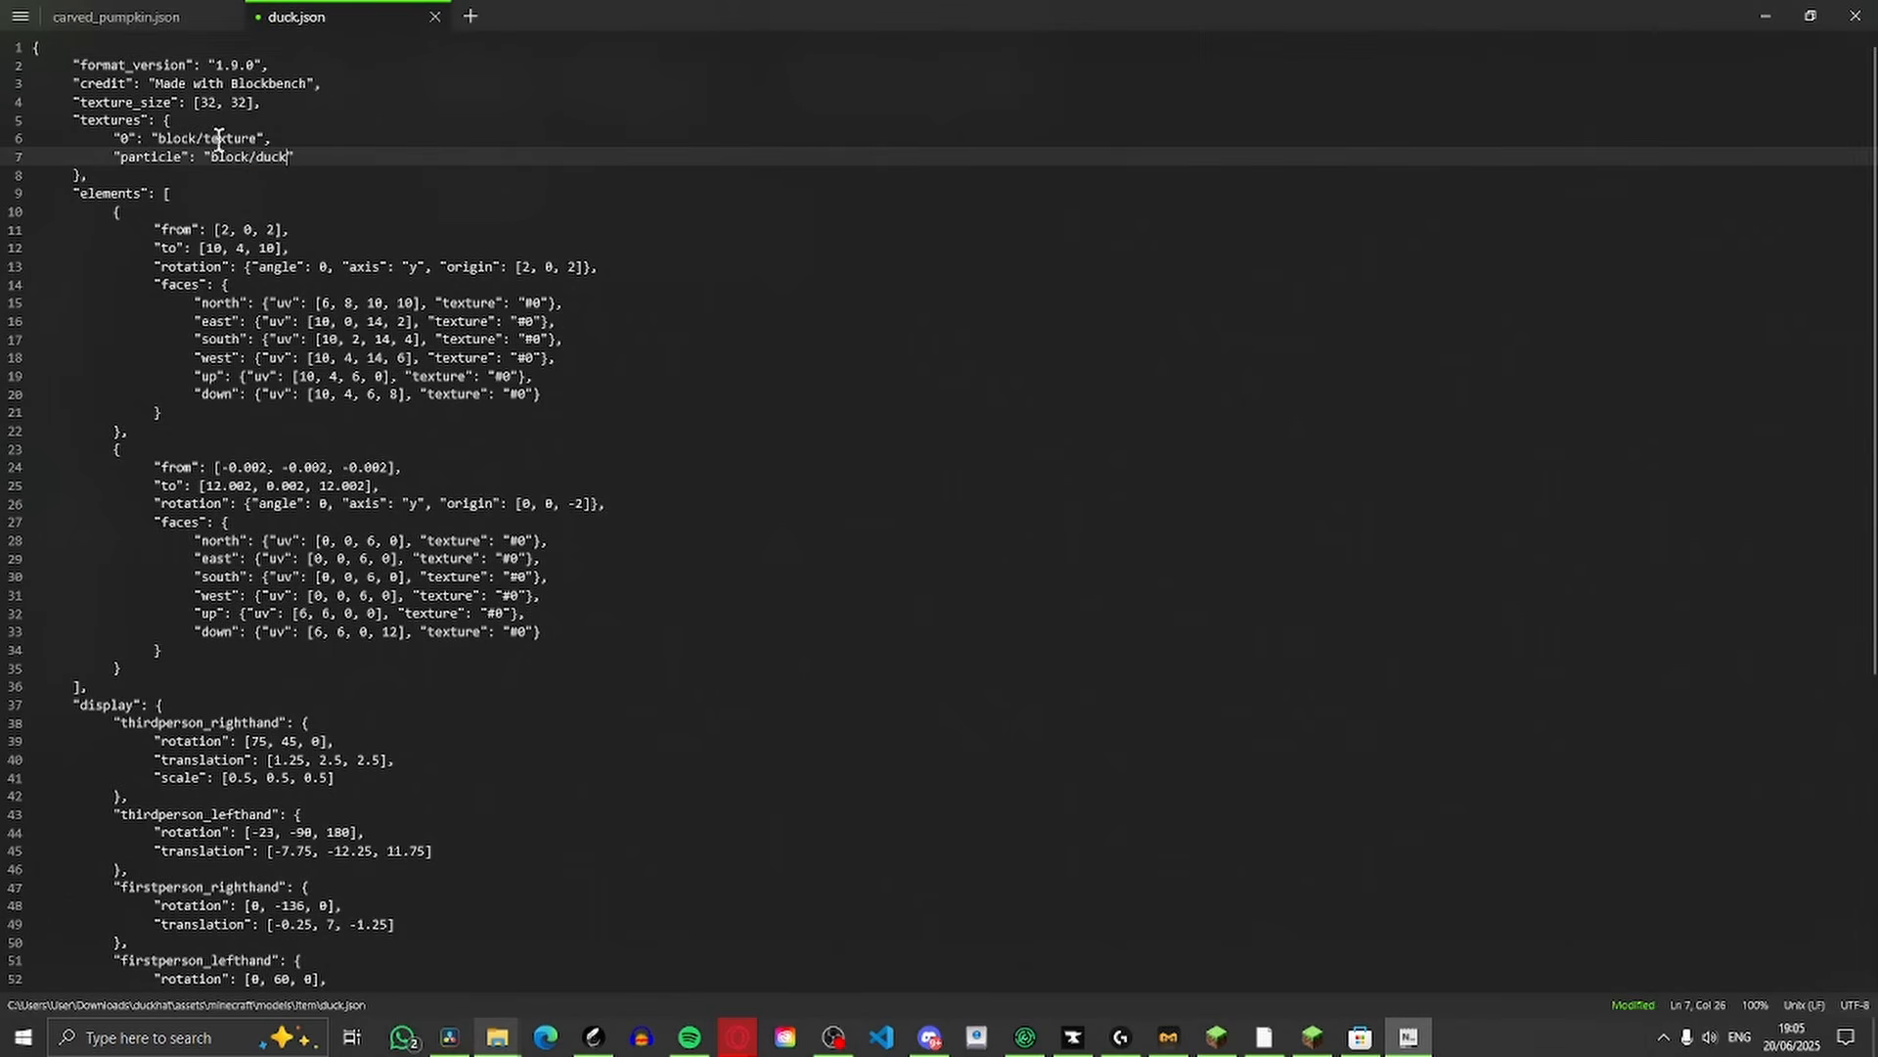
{"action": "left_click_drag", "start_coordinate": [202, 140], "coordinate": [258, 140]}
{"action": "type", "text": "duck"}
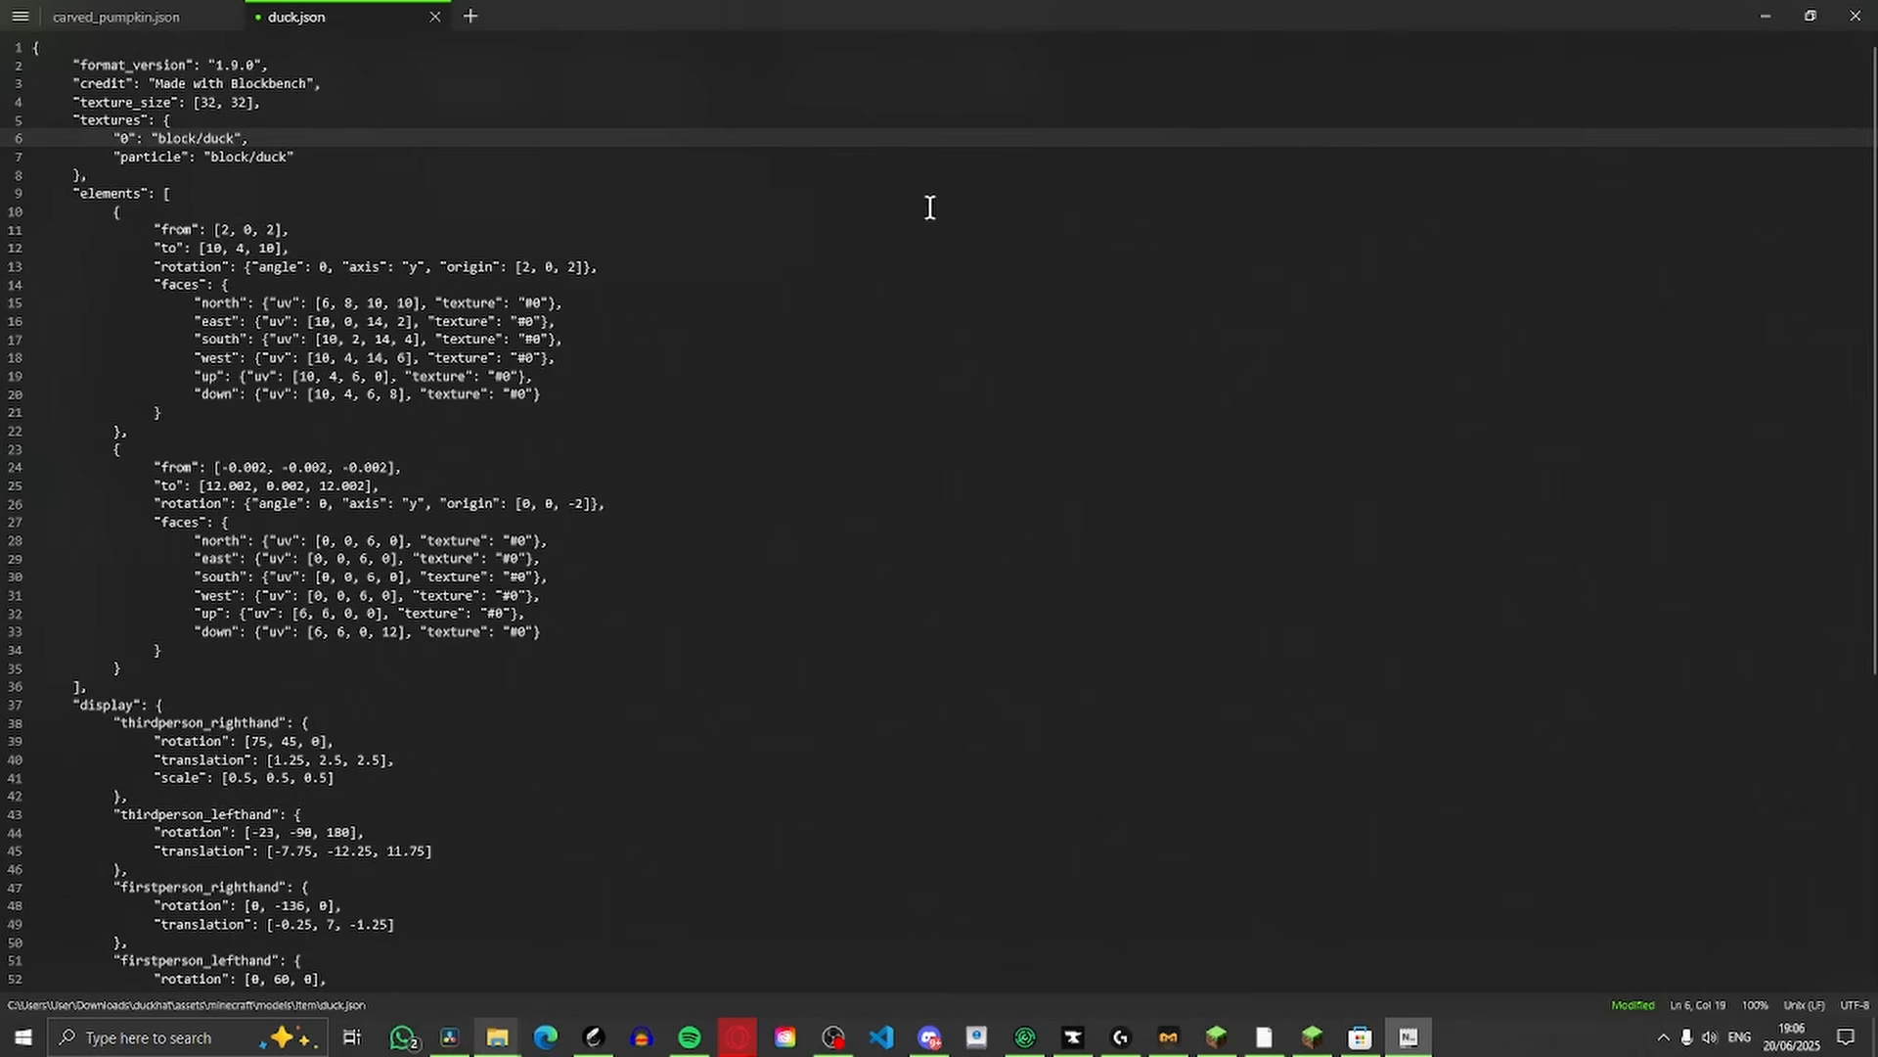
{"action": "key", "text": "ctrl+s"}
{"action": "left_click", "coordinate": [1856, 16]}
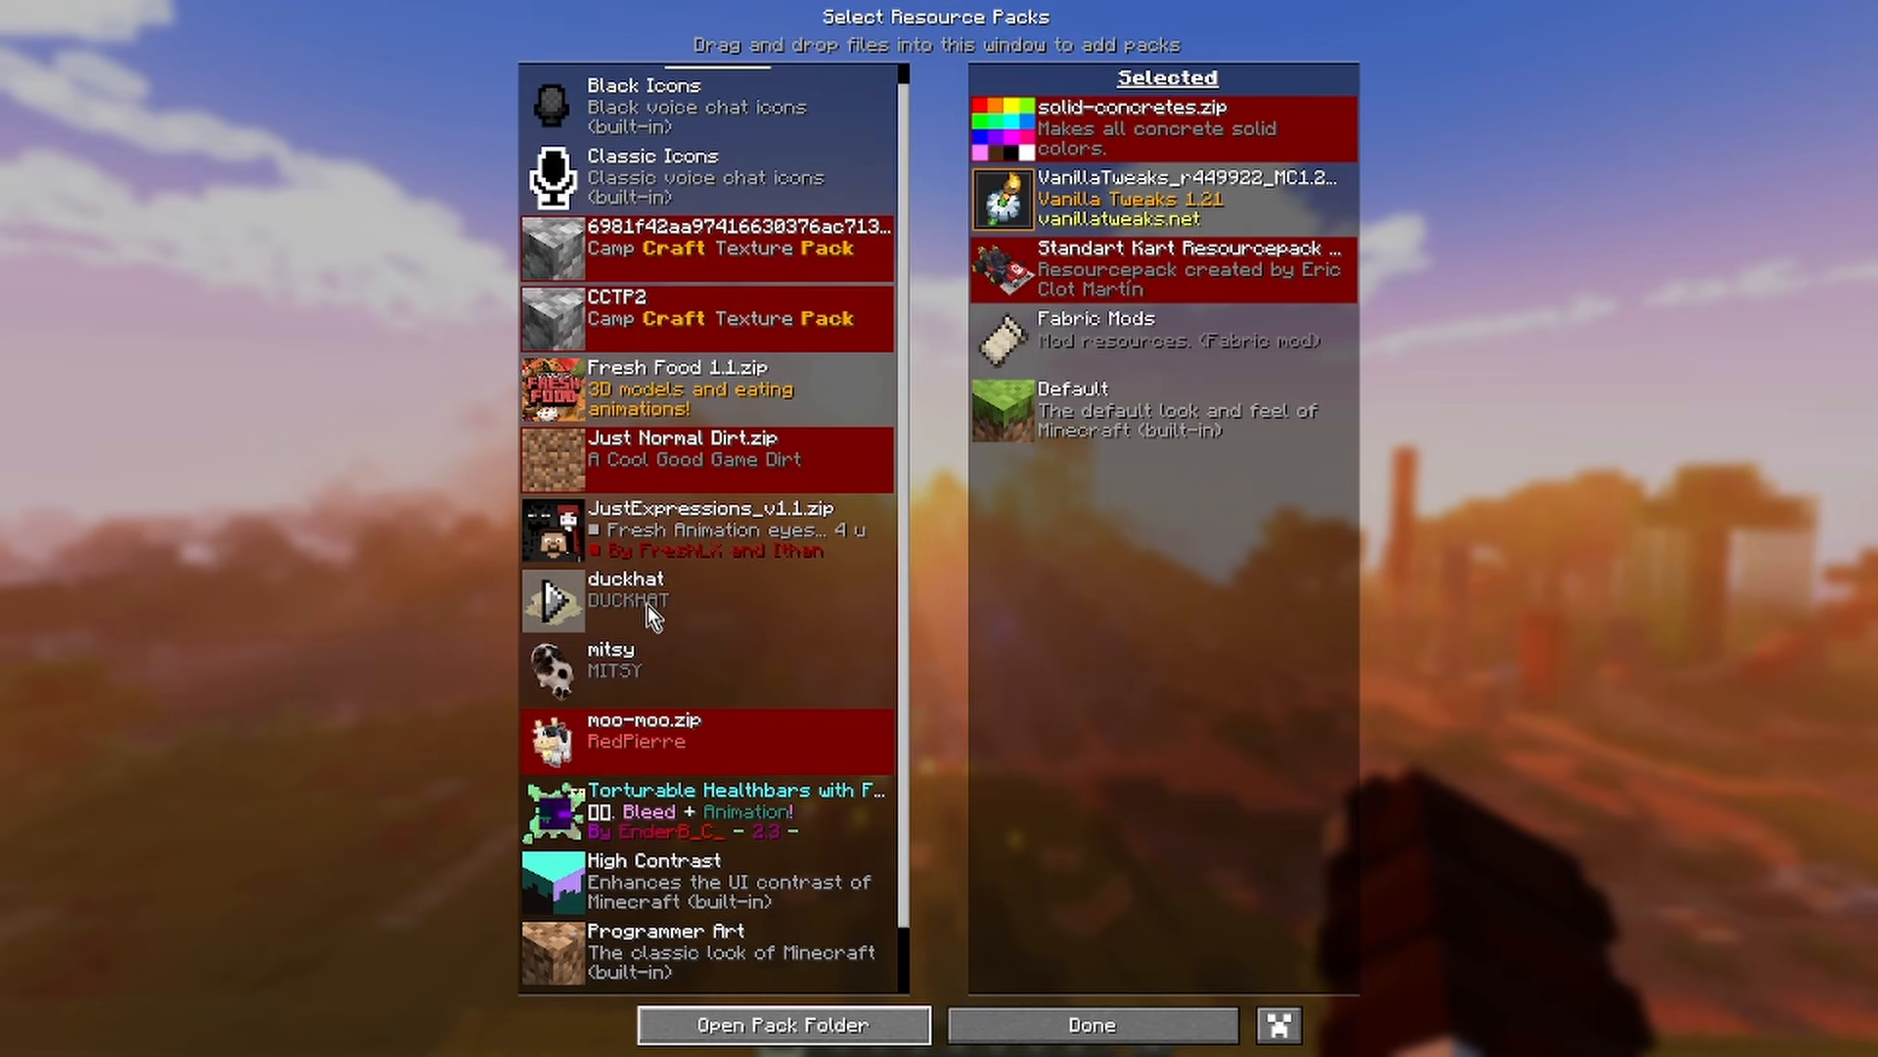
In Minecraft, add the duckhat pack to the selected resource packs and apply the selection
{"action": "left_click", "coordinate": [550, 599]}
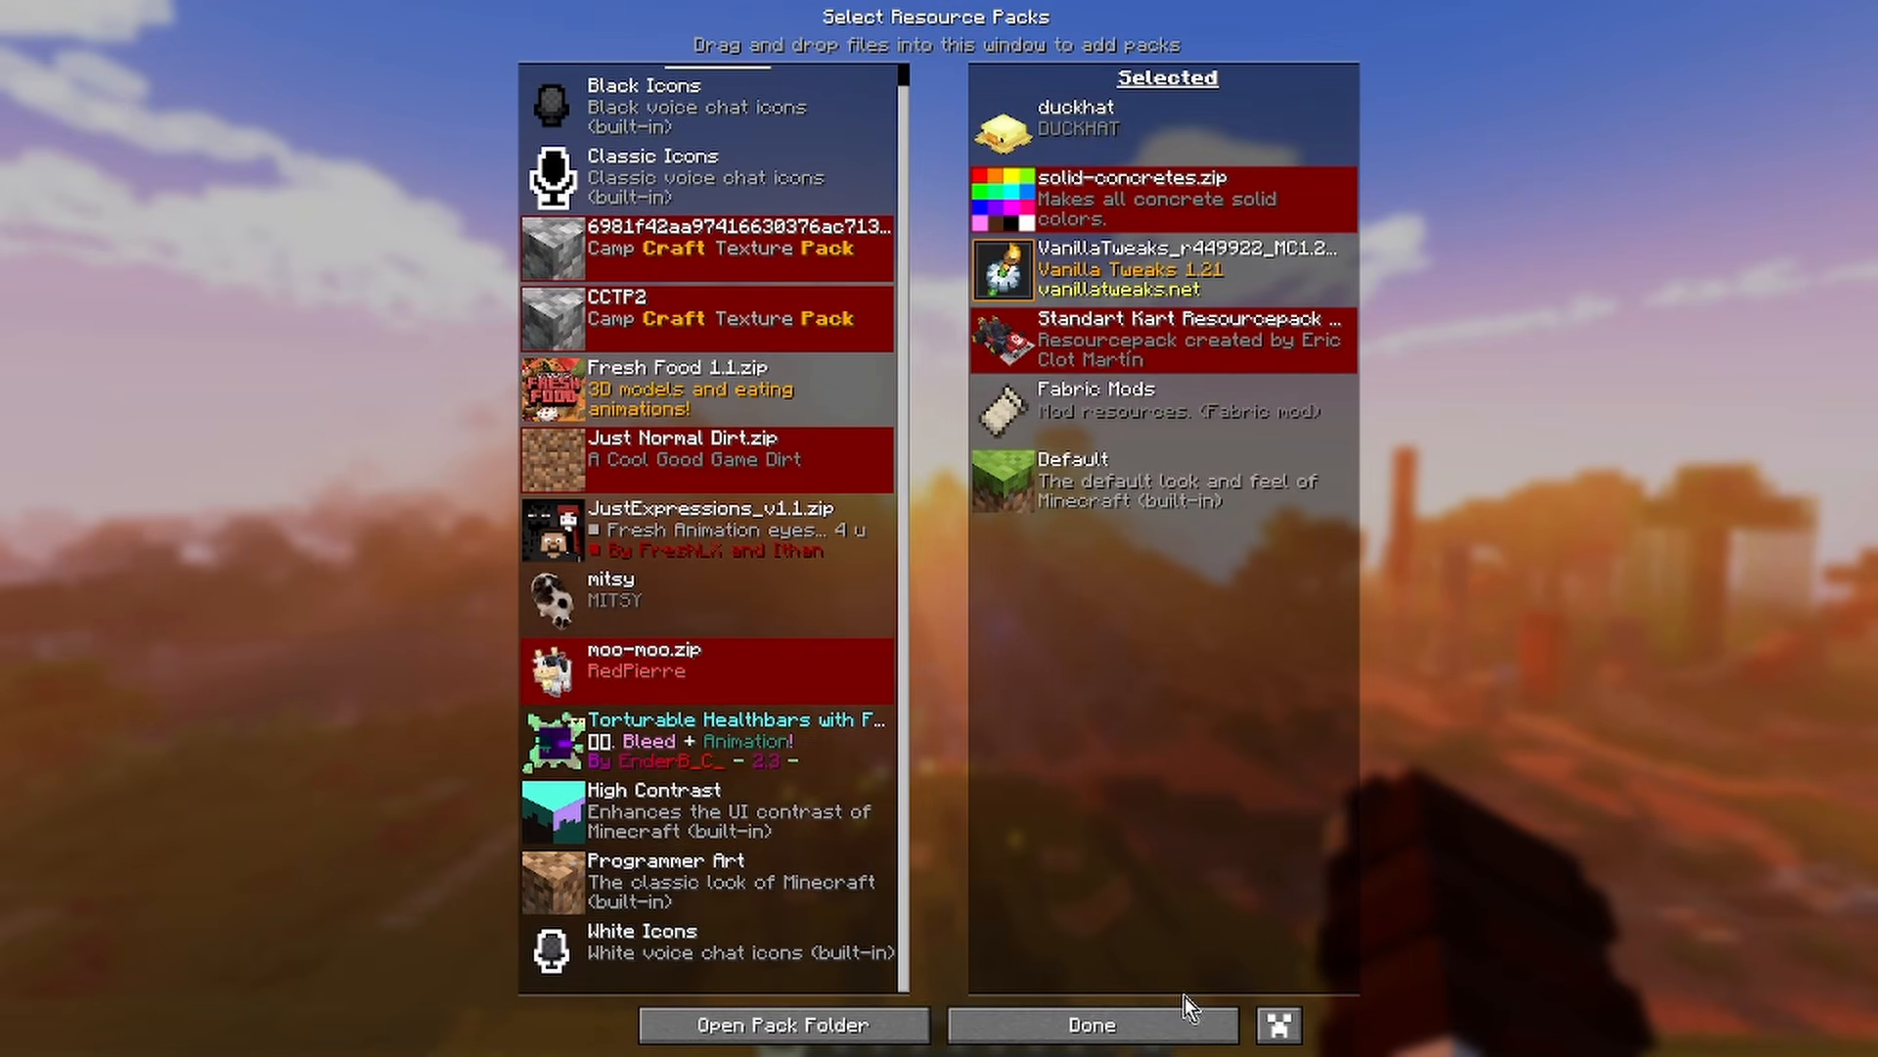
{"action": "left_click", "coordinate": [1091, 1024]}
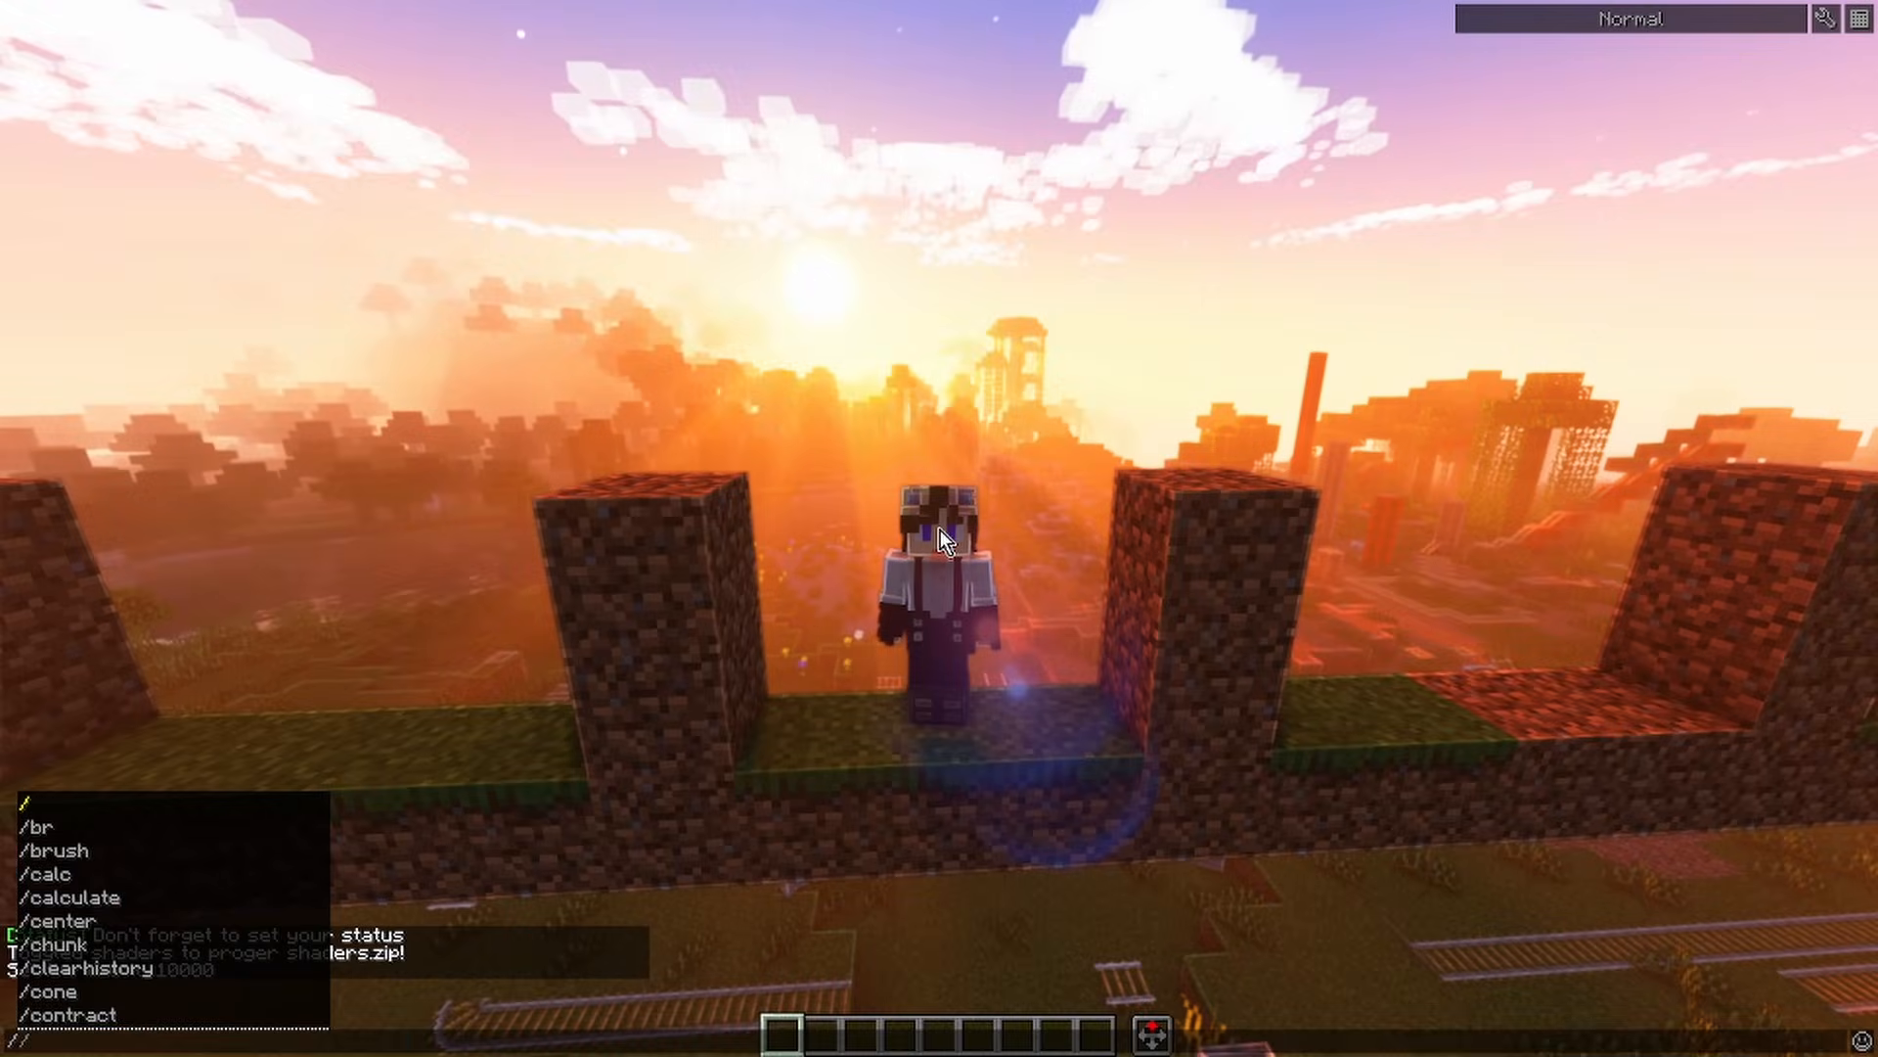
Start a /give command targeting @s for minecraft:carved_pumpkin with the minecraft:custom_model_data component
{"action": "type", "text": "give @a"}
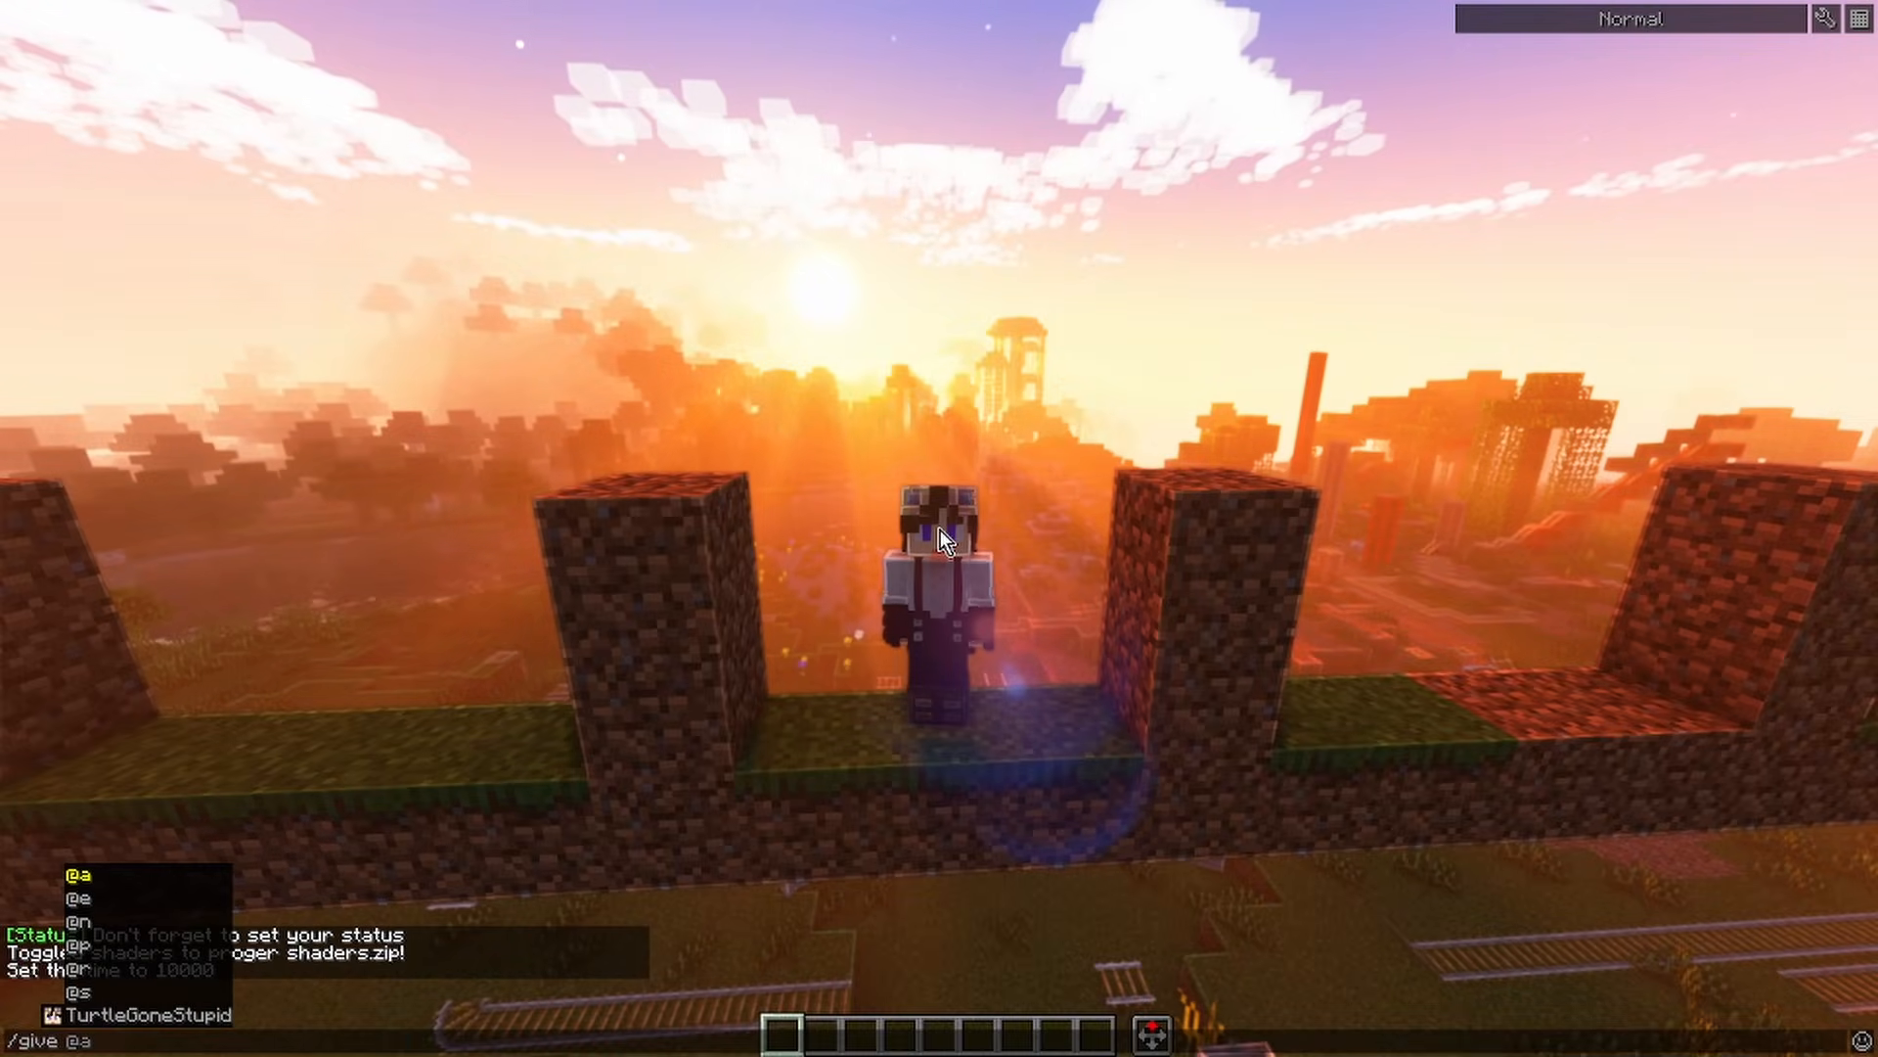
{"action": "type", "text": "@s "}
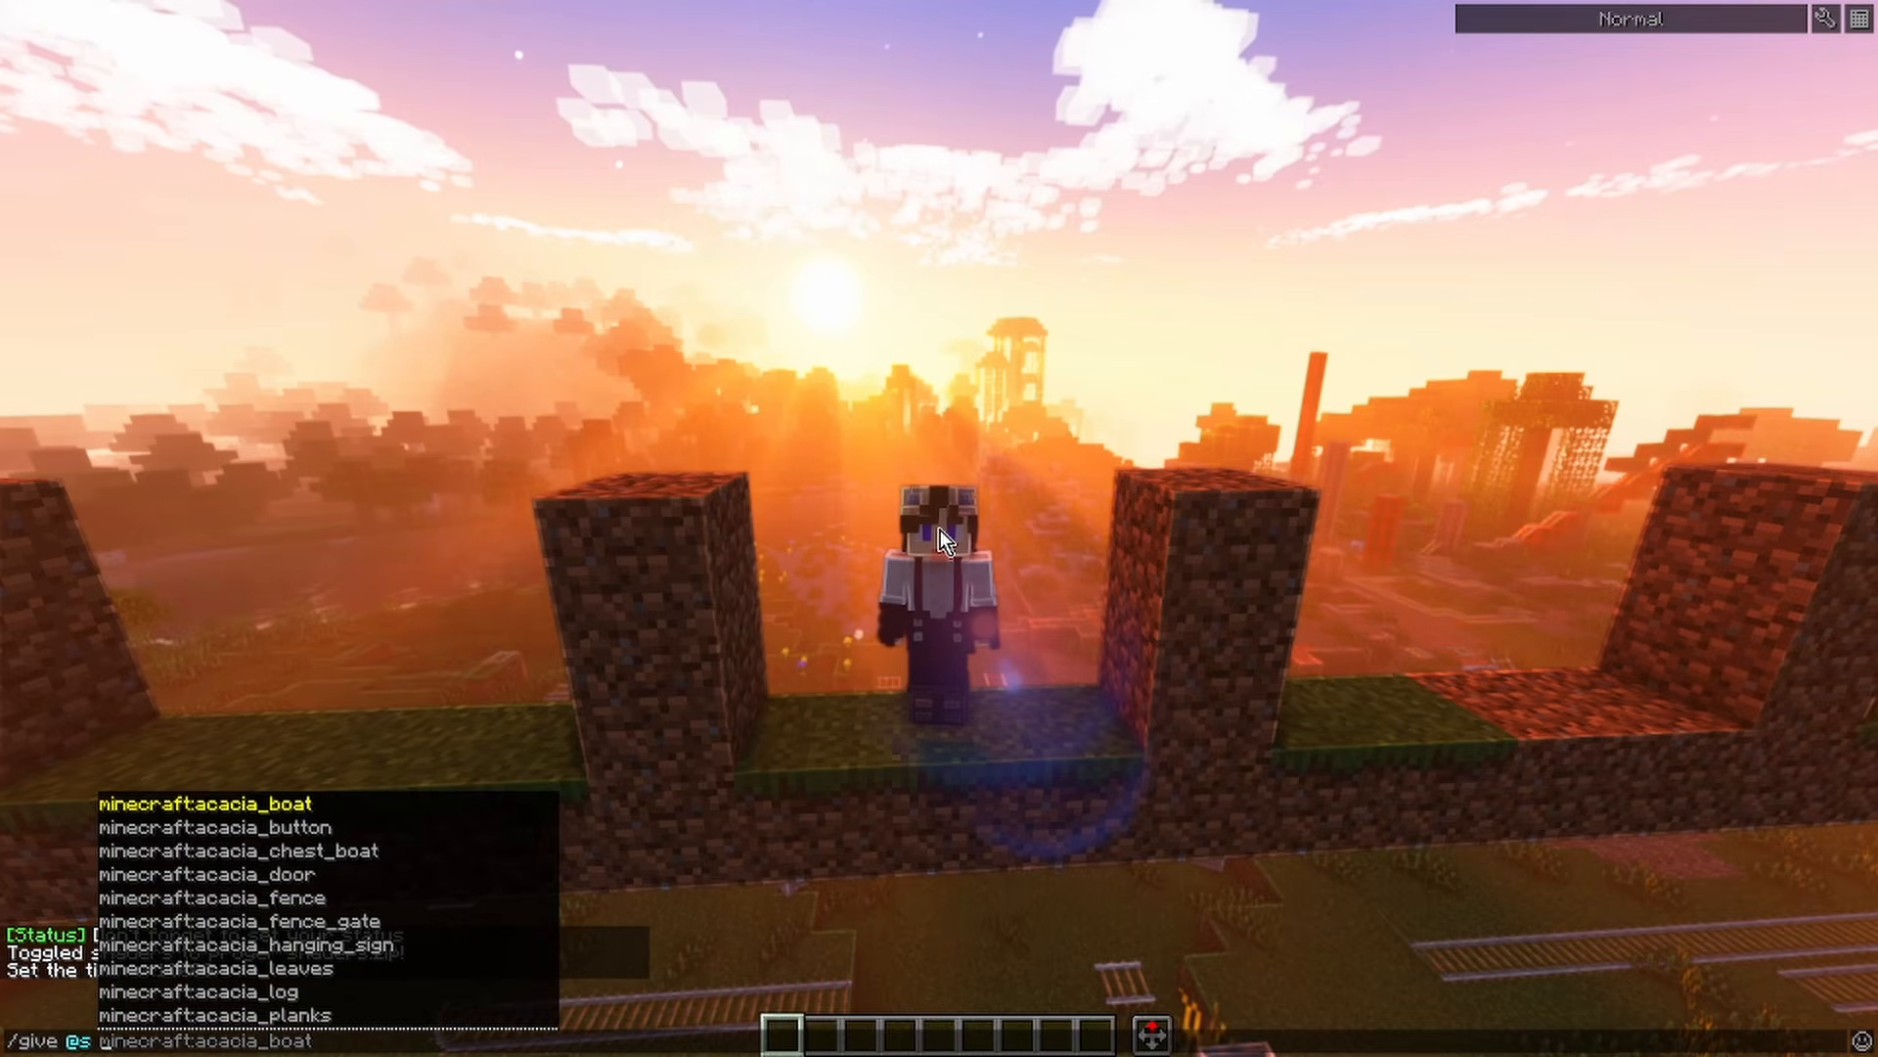
{"action": "type", "text": "minec"}
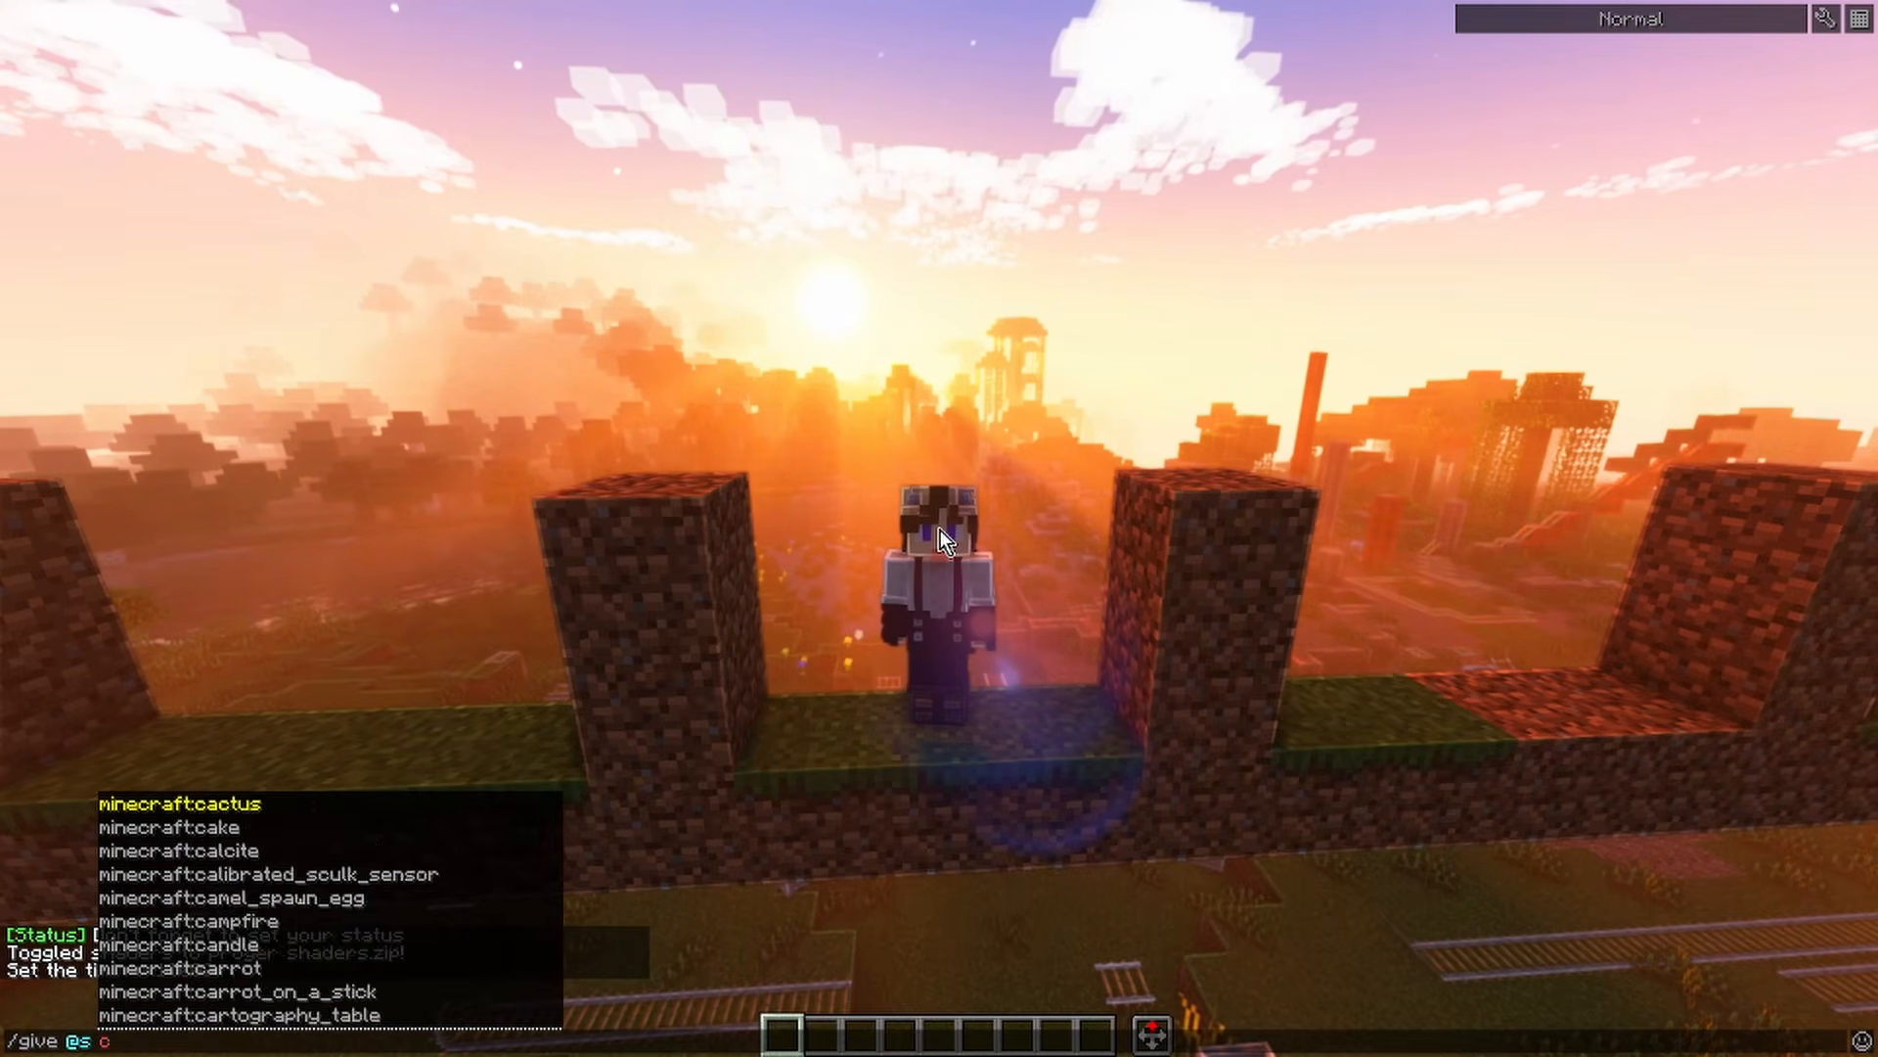
{"action": "type", "text": "raft:carve"}
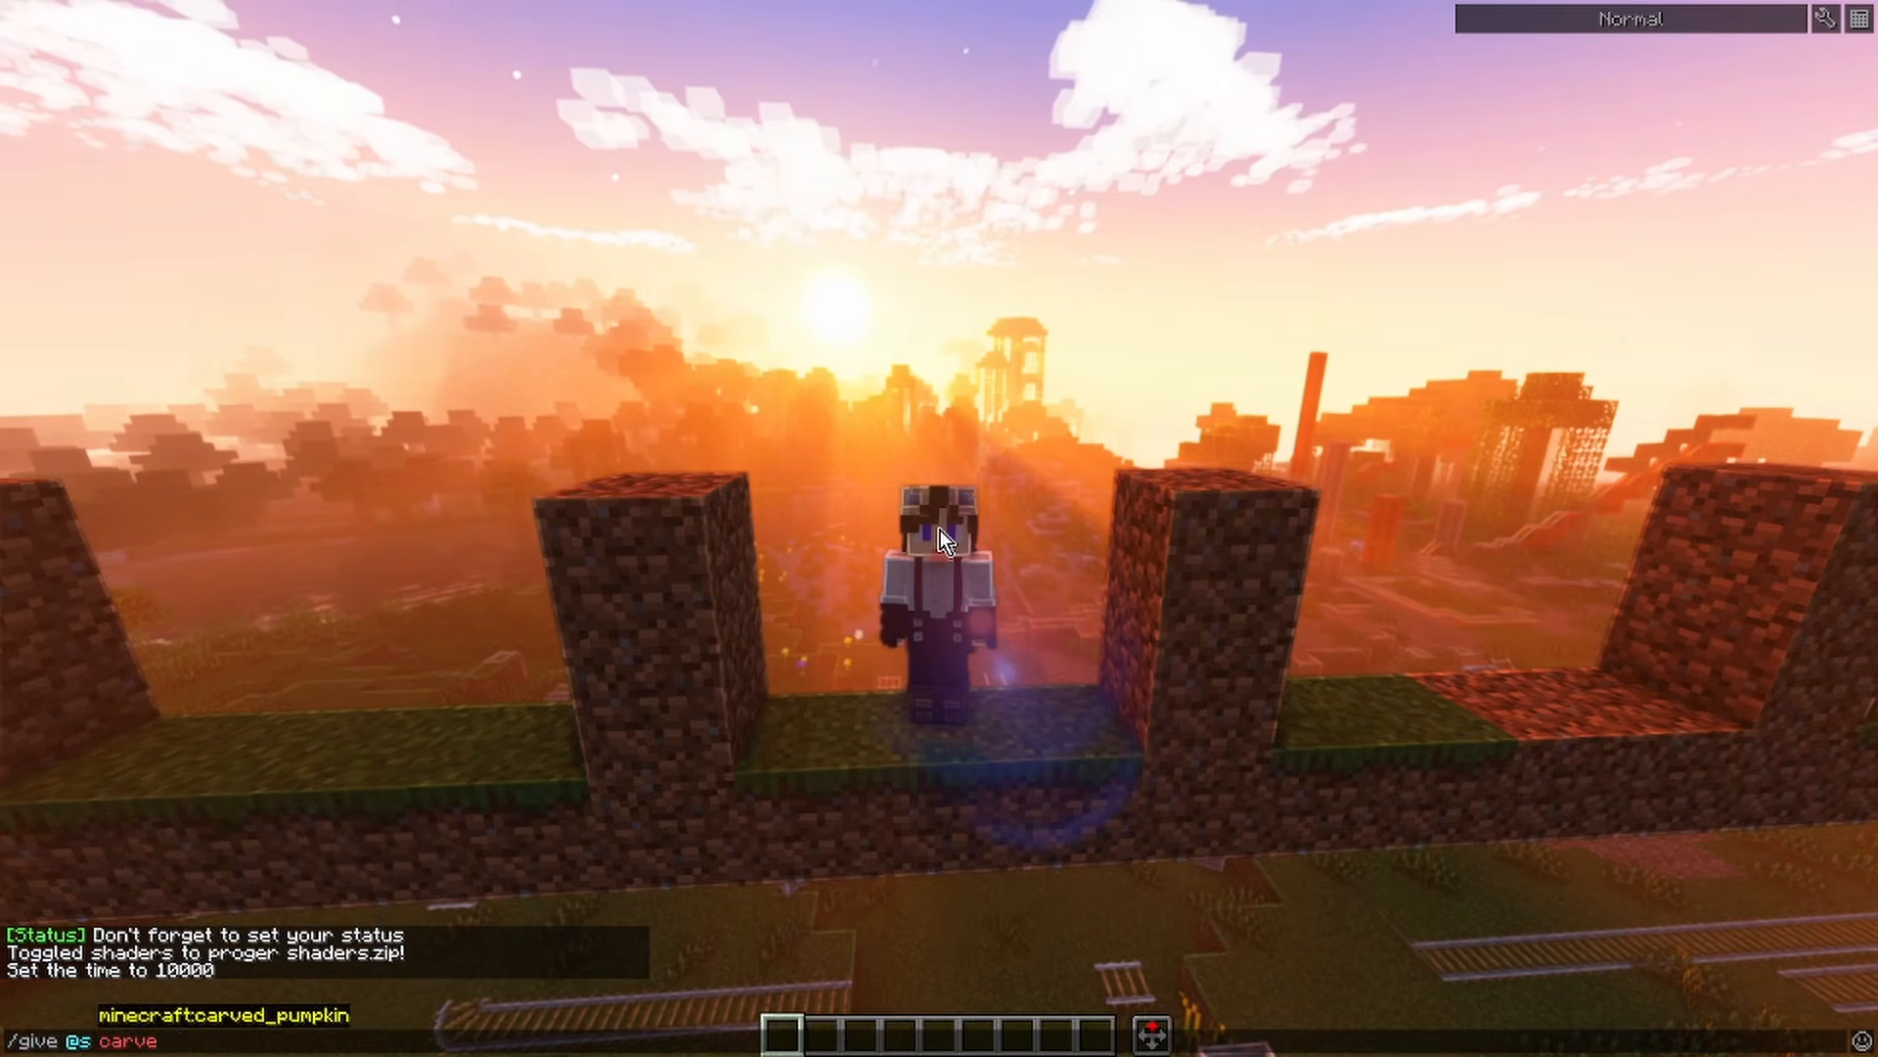
{"action": "key", "text": "Tab"}
{"action": "type", "text": "["}
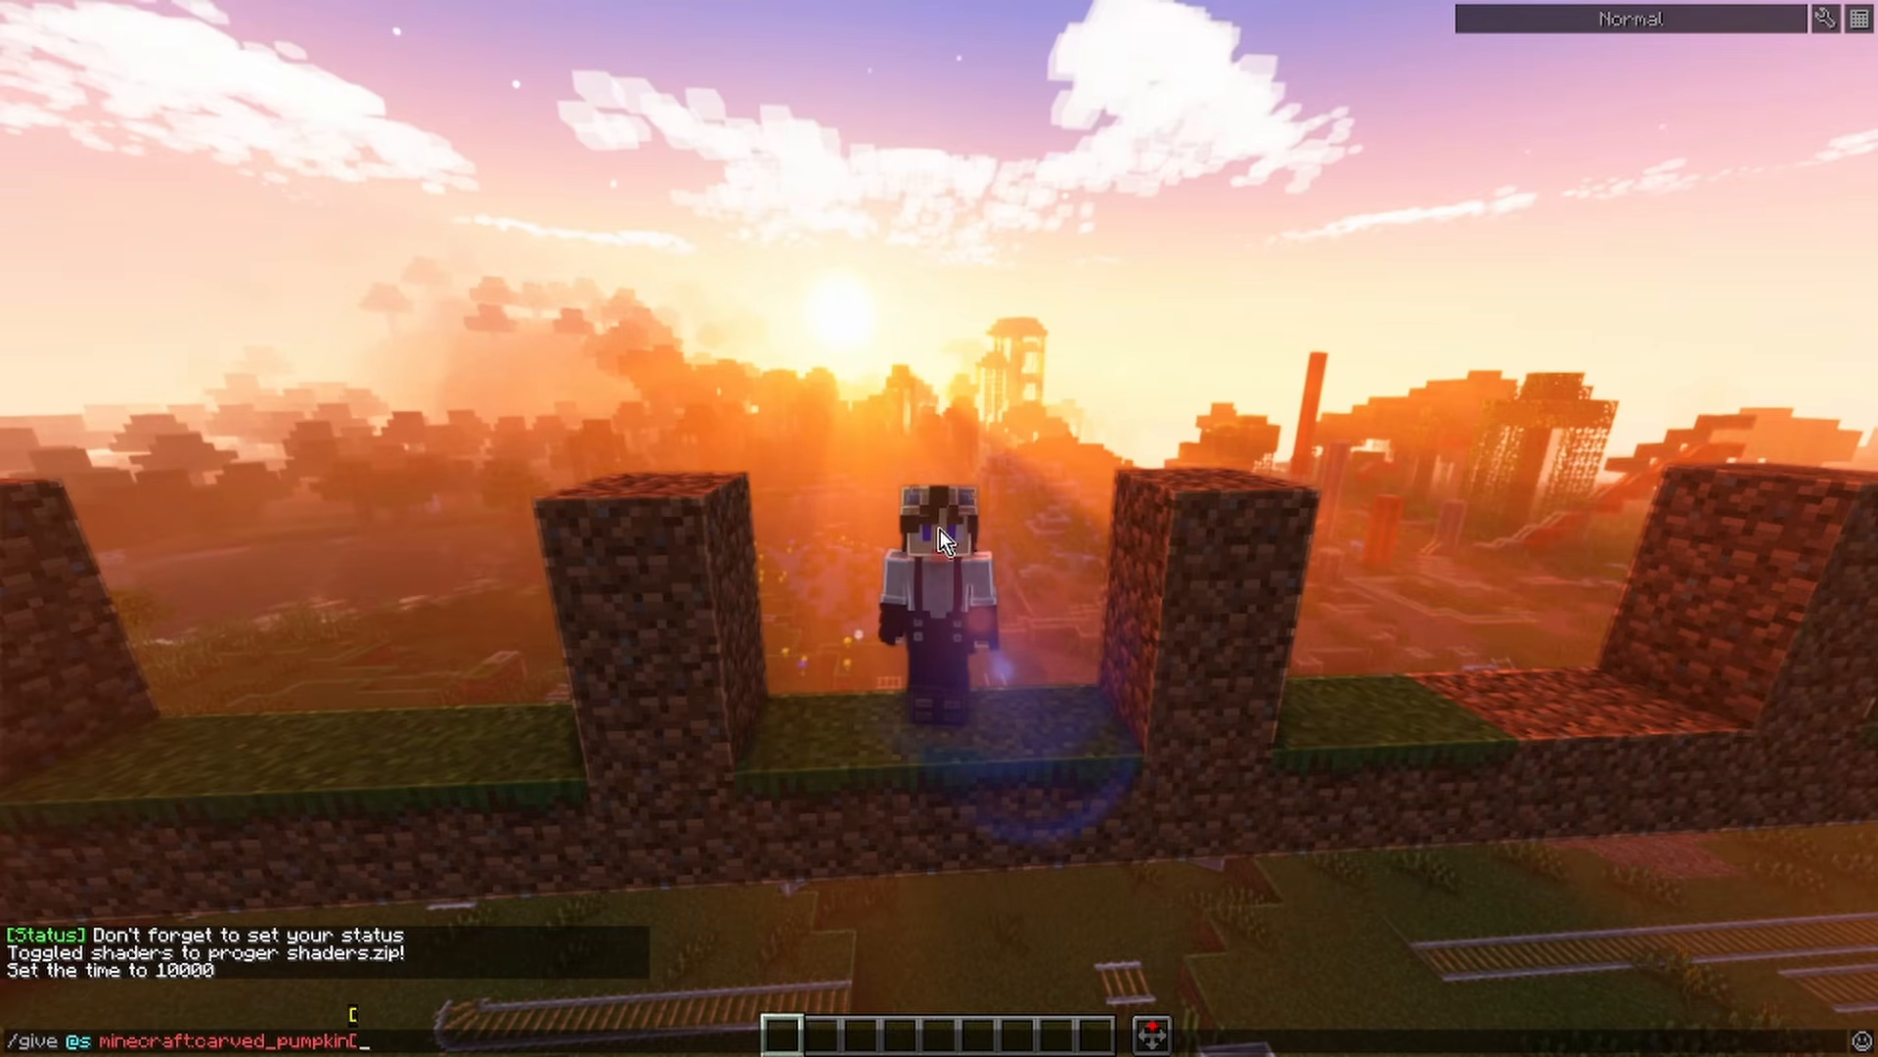
{"action": "key", "text": "Tab"}
{"action": "key", "text": "Tab"}
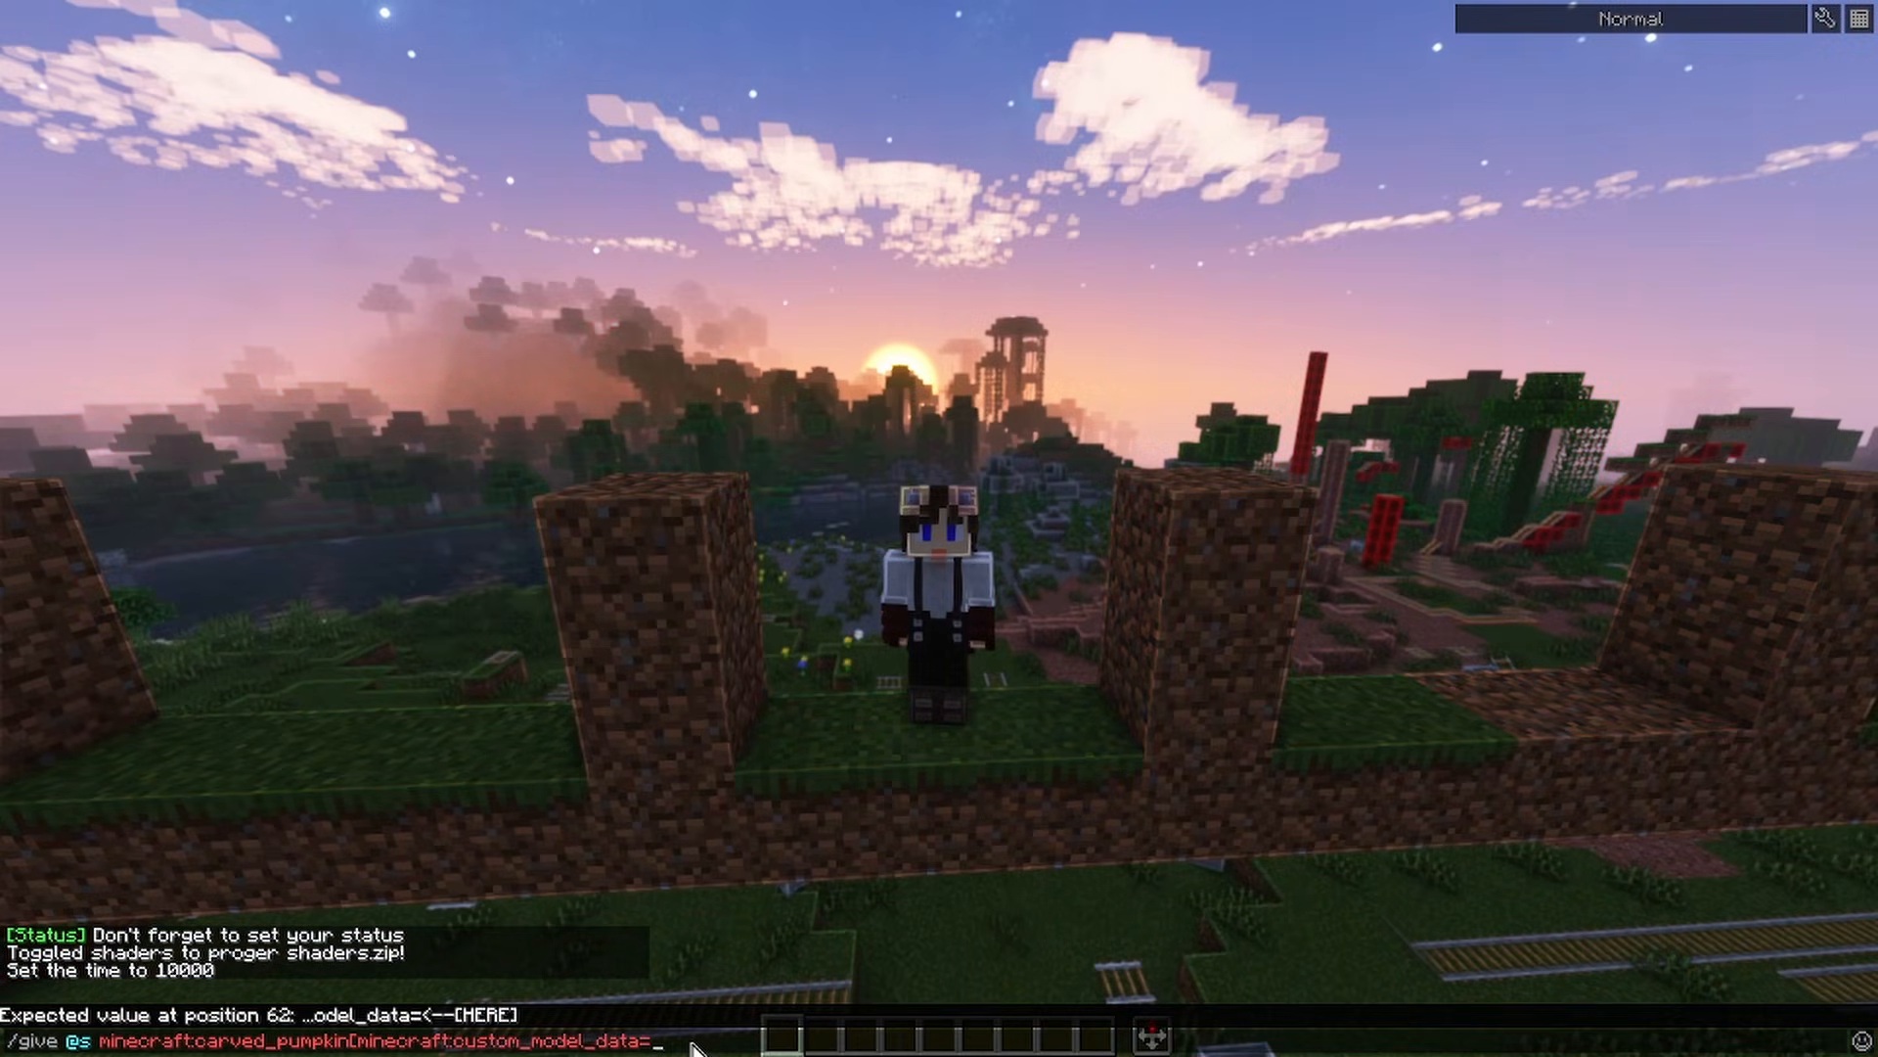
Begin the custom_model_data value in the give command with an opening brace and a strings list: {strings:[
{"action": "type", "text": "["}
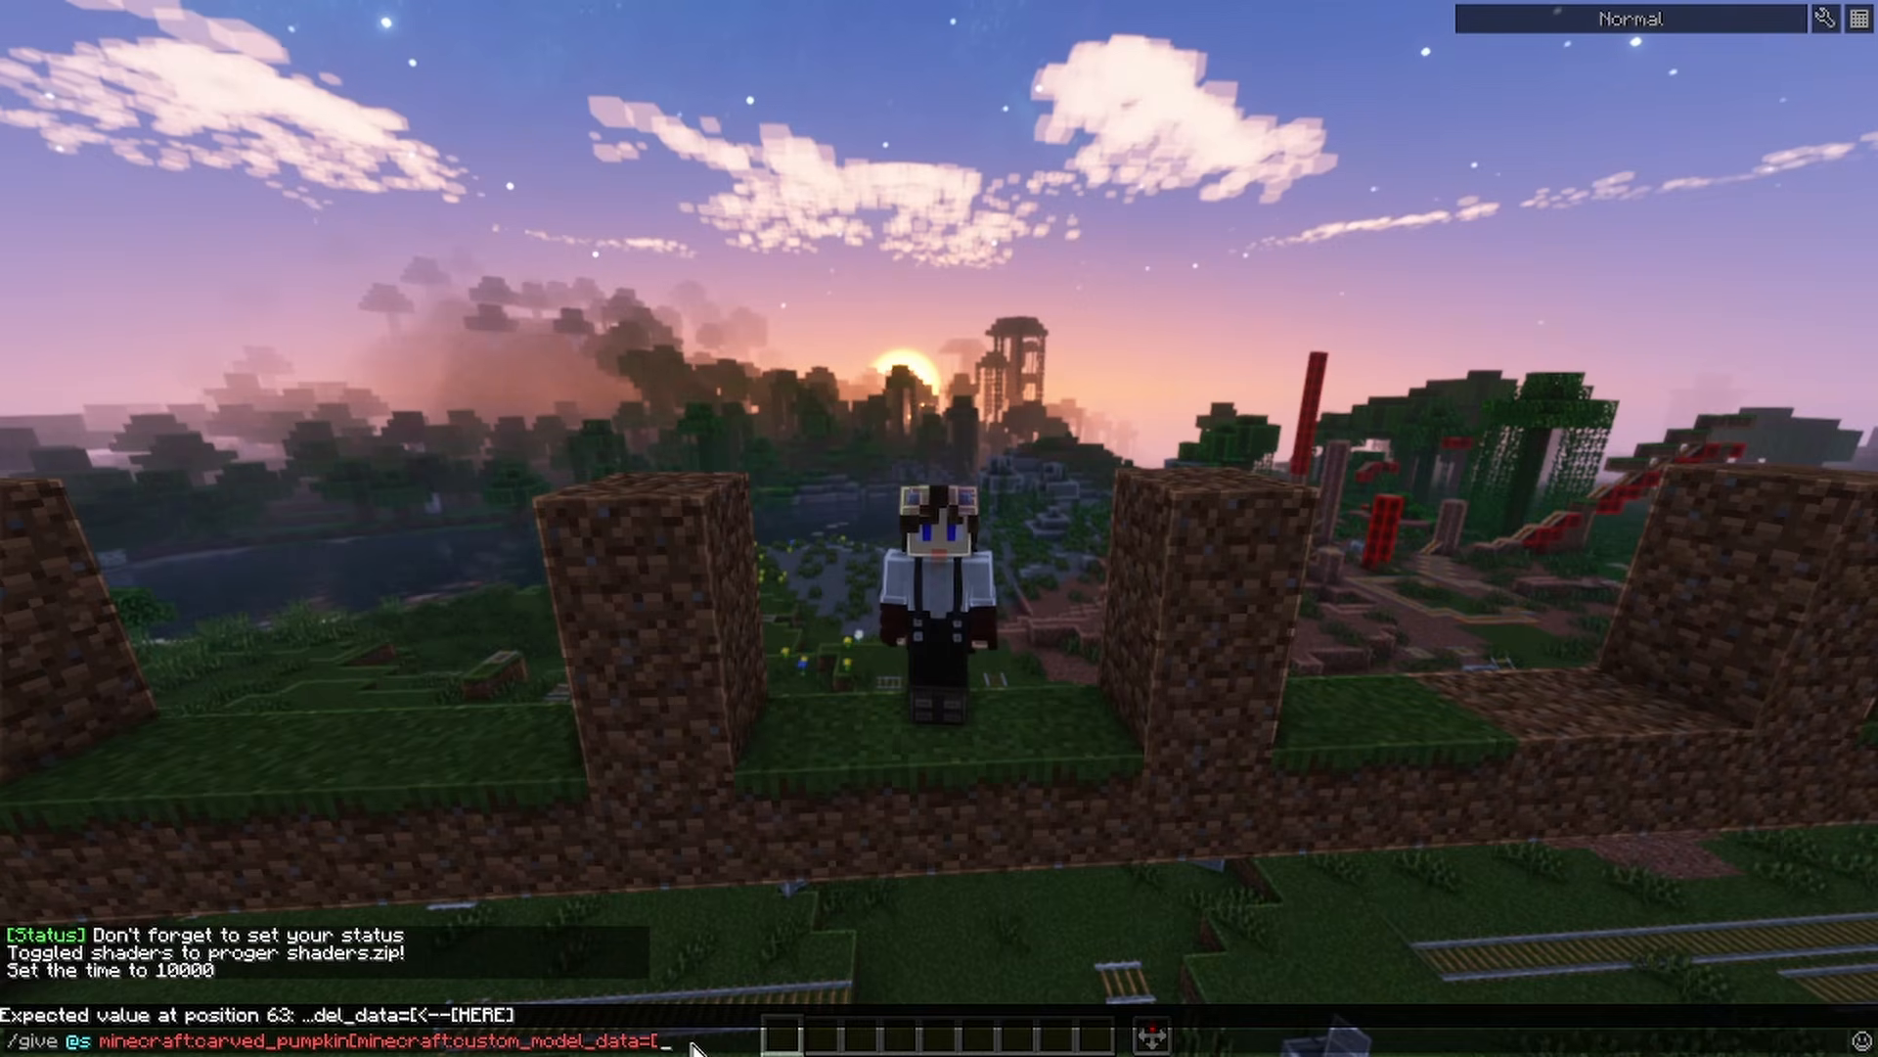
{"action": "key", "text": "BackSpace"}
{"action": "type", "text": "{"}
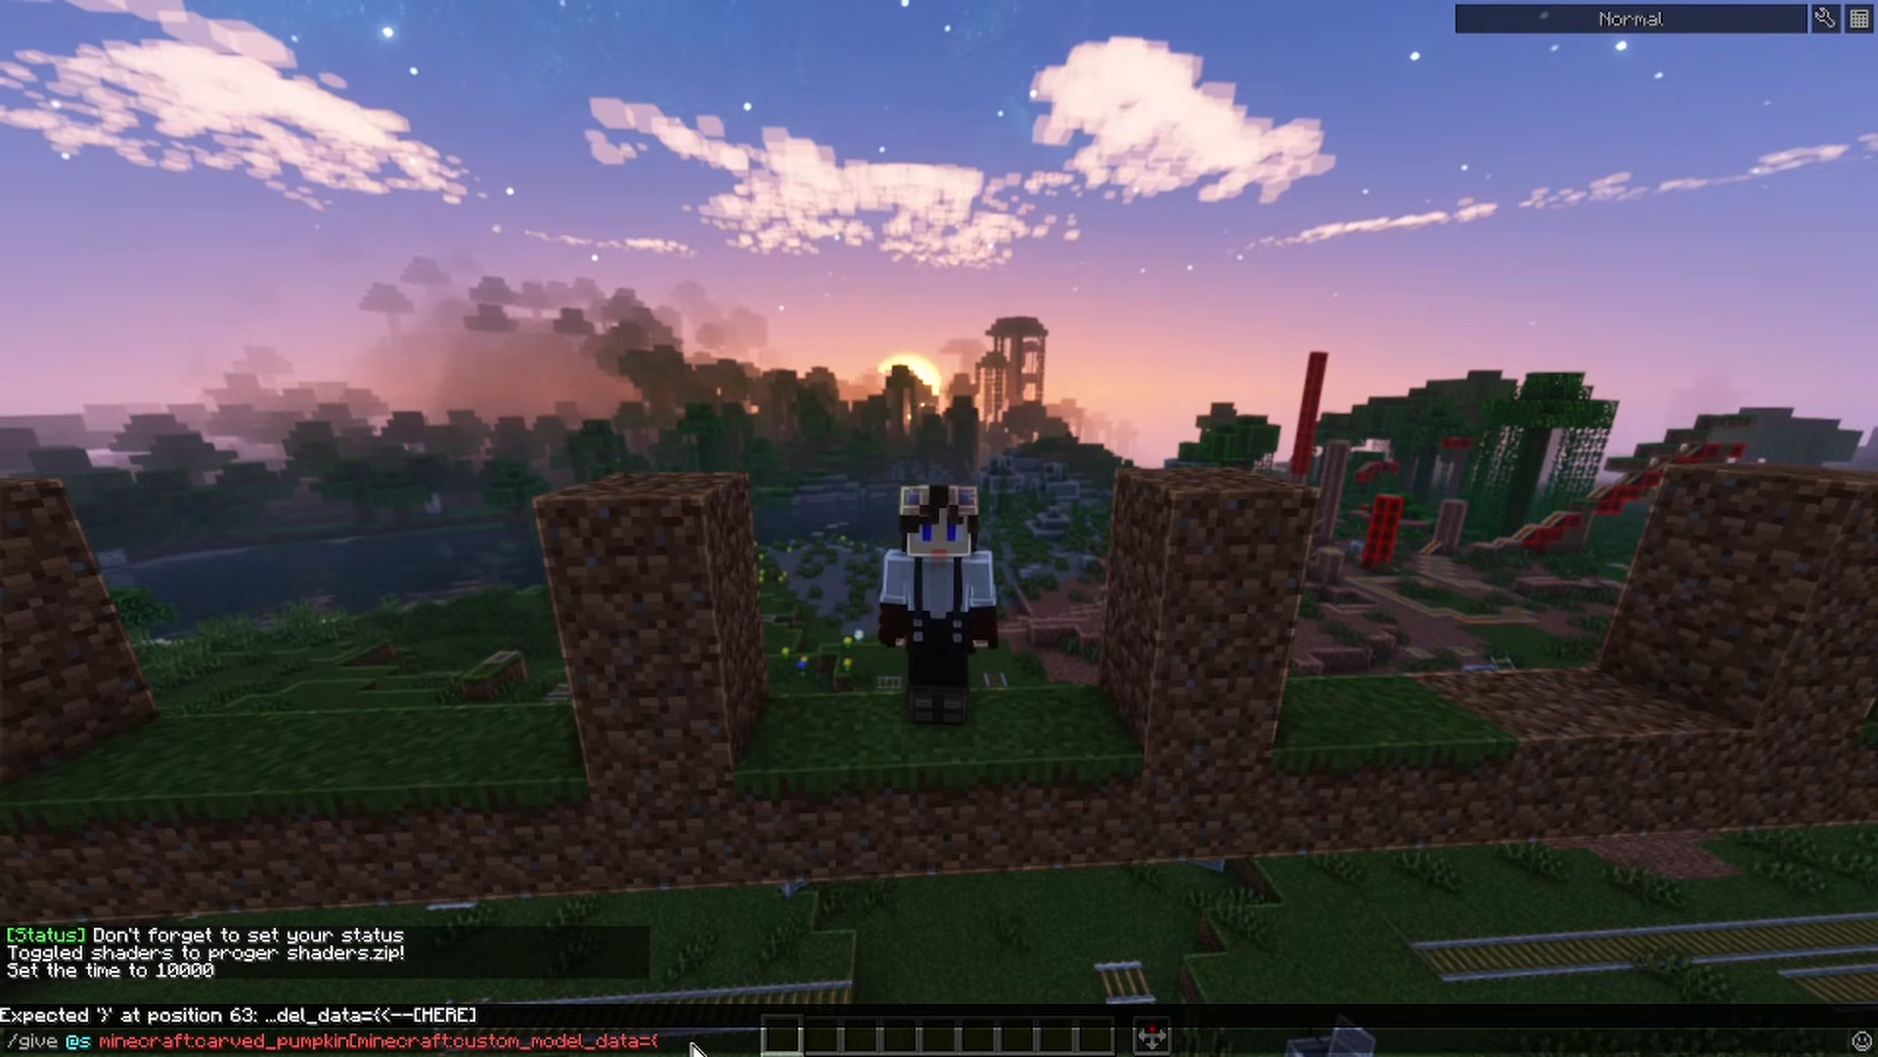
{"action": "type", "text": "s"}
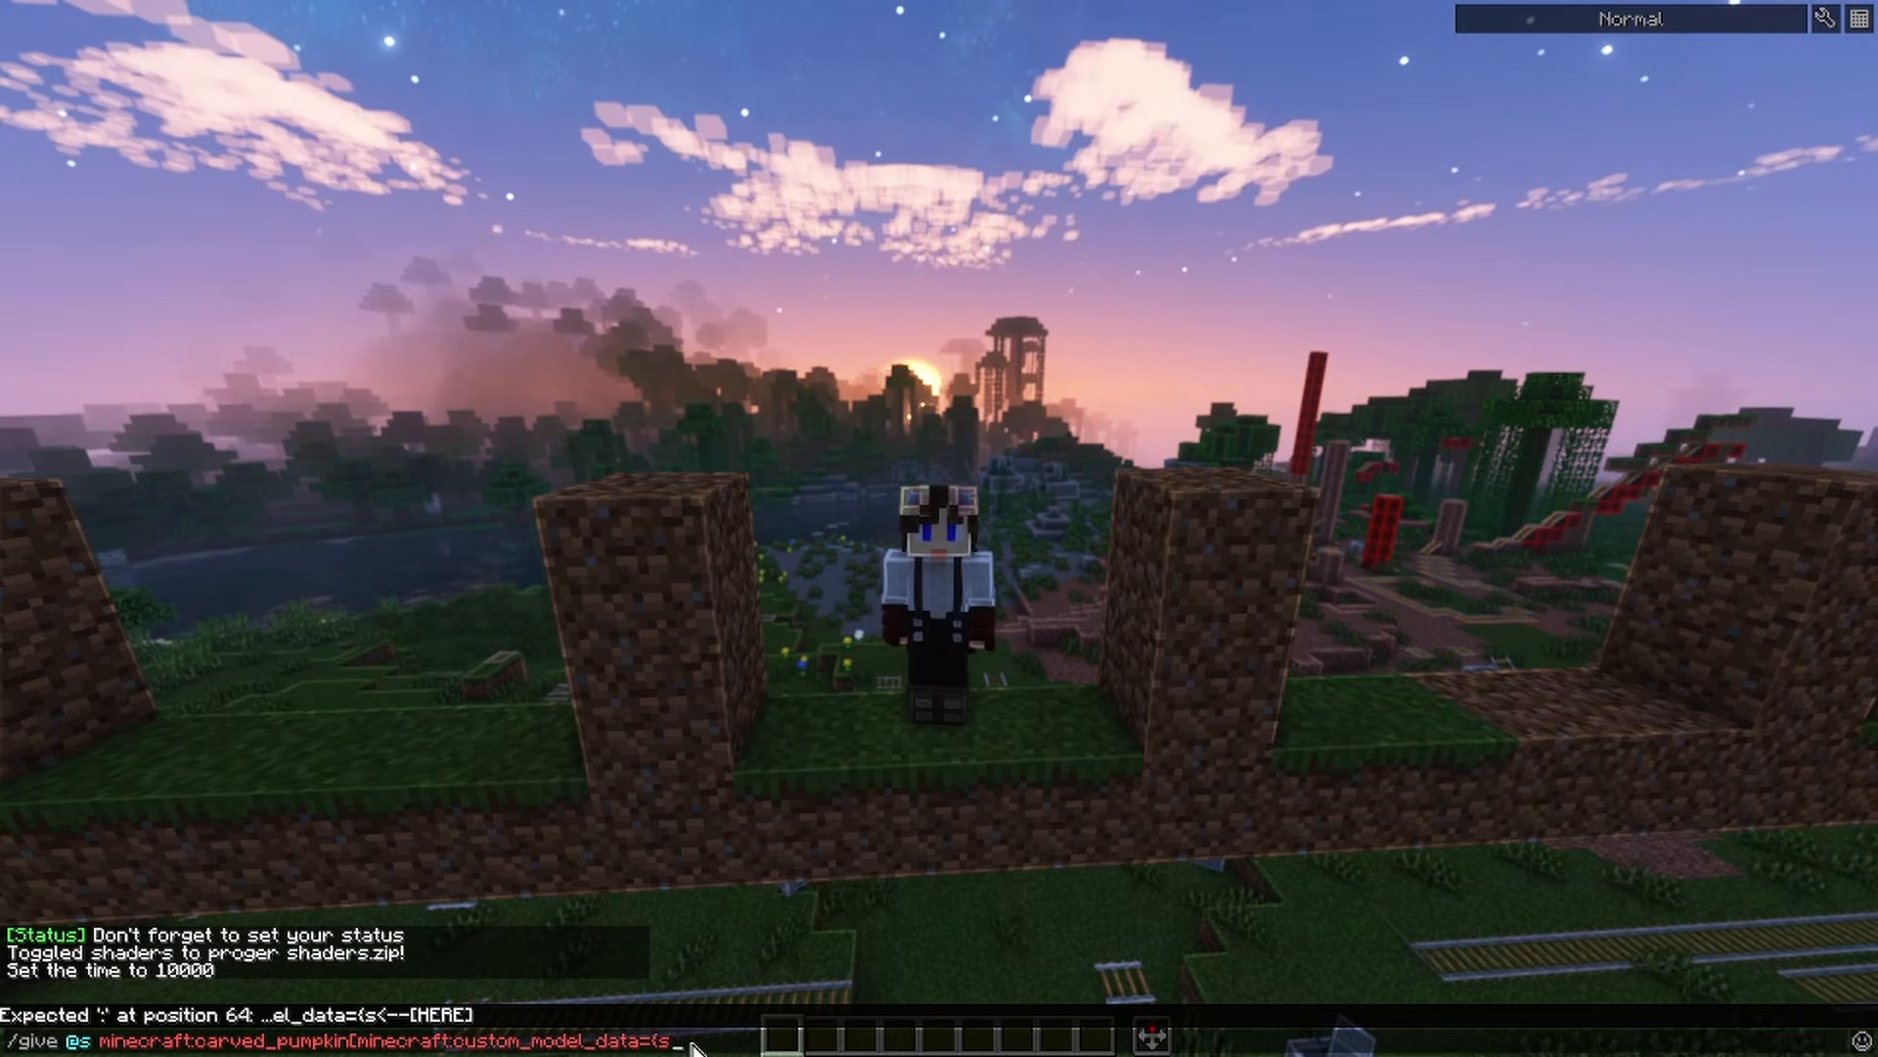
{"action": "type", "text": "trings:"}
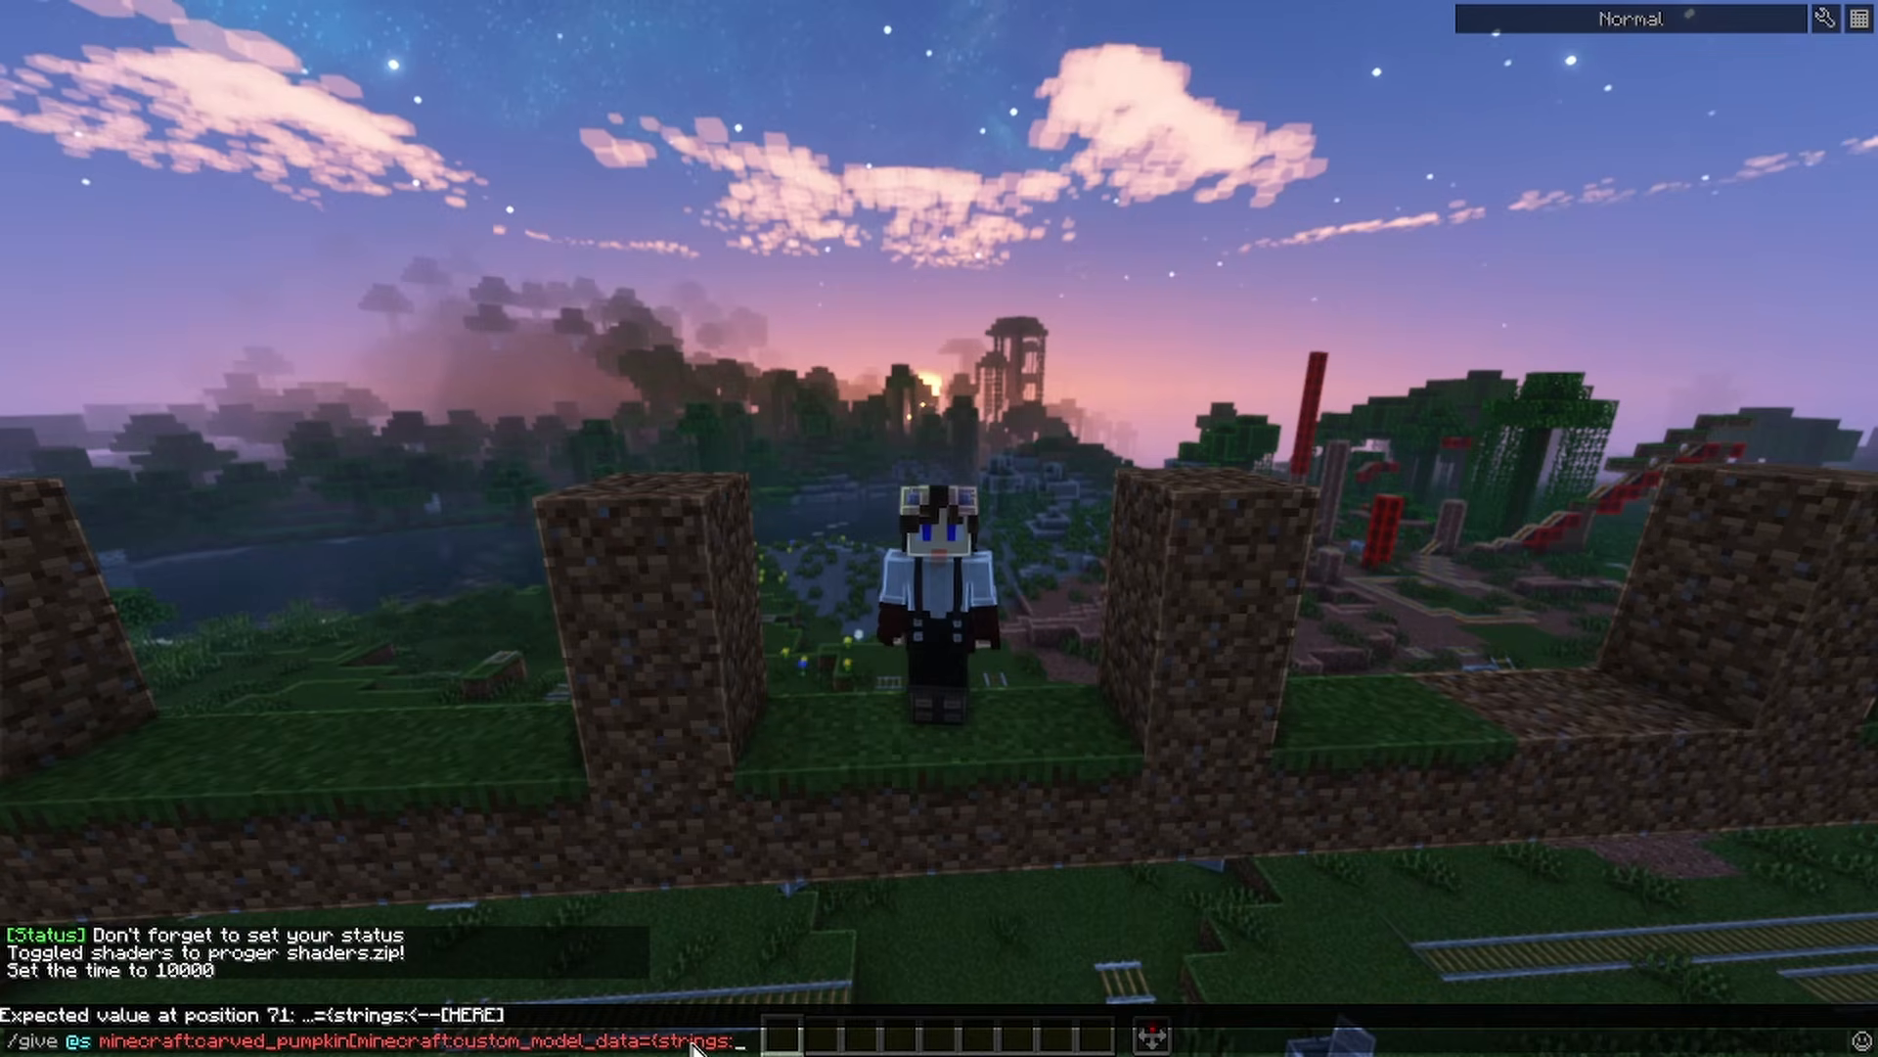
{"action": "type", "text": "["}
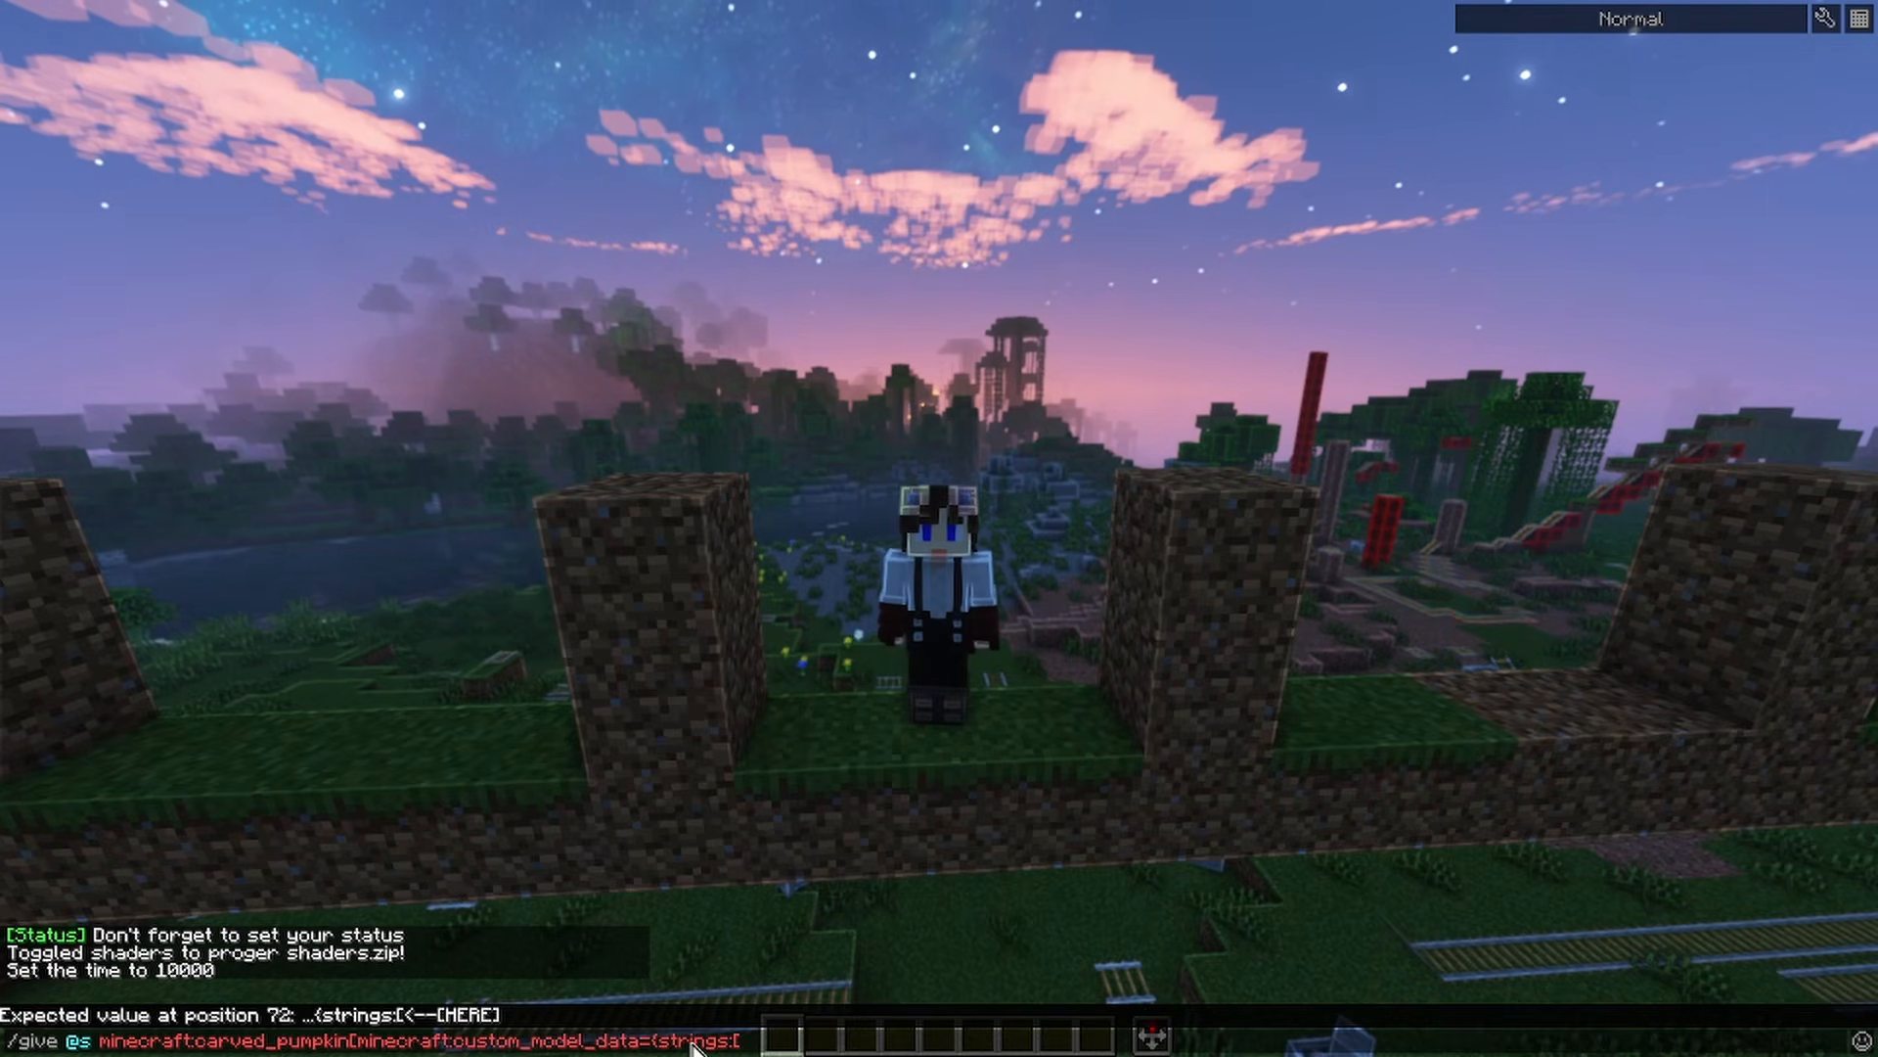
{"action": "type", "text": "DUCK"}
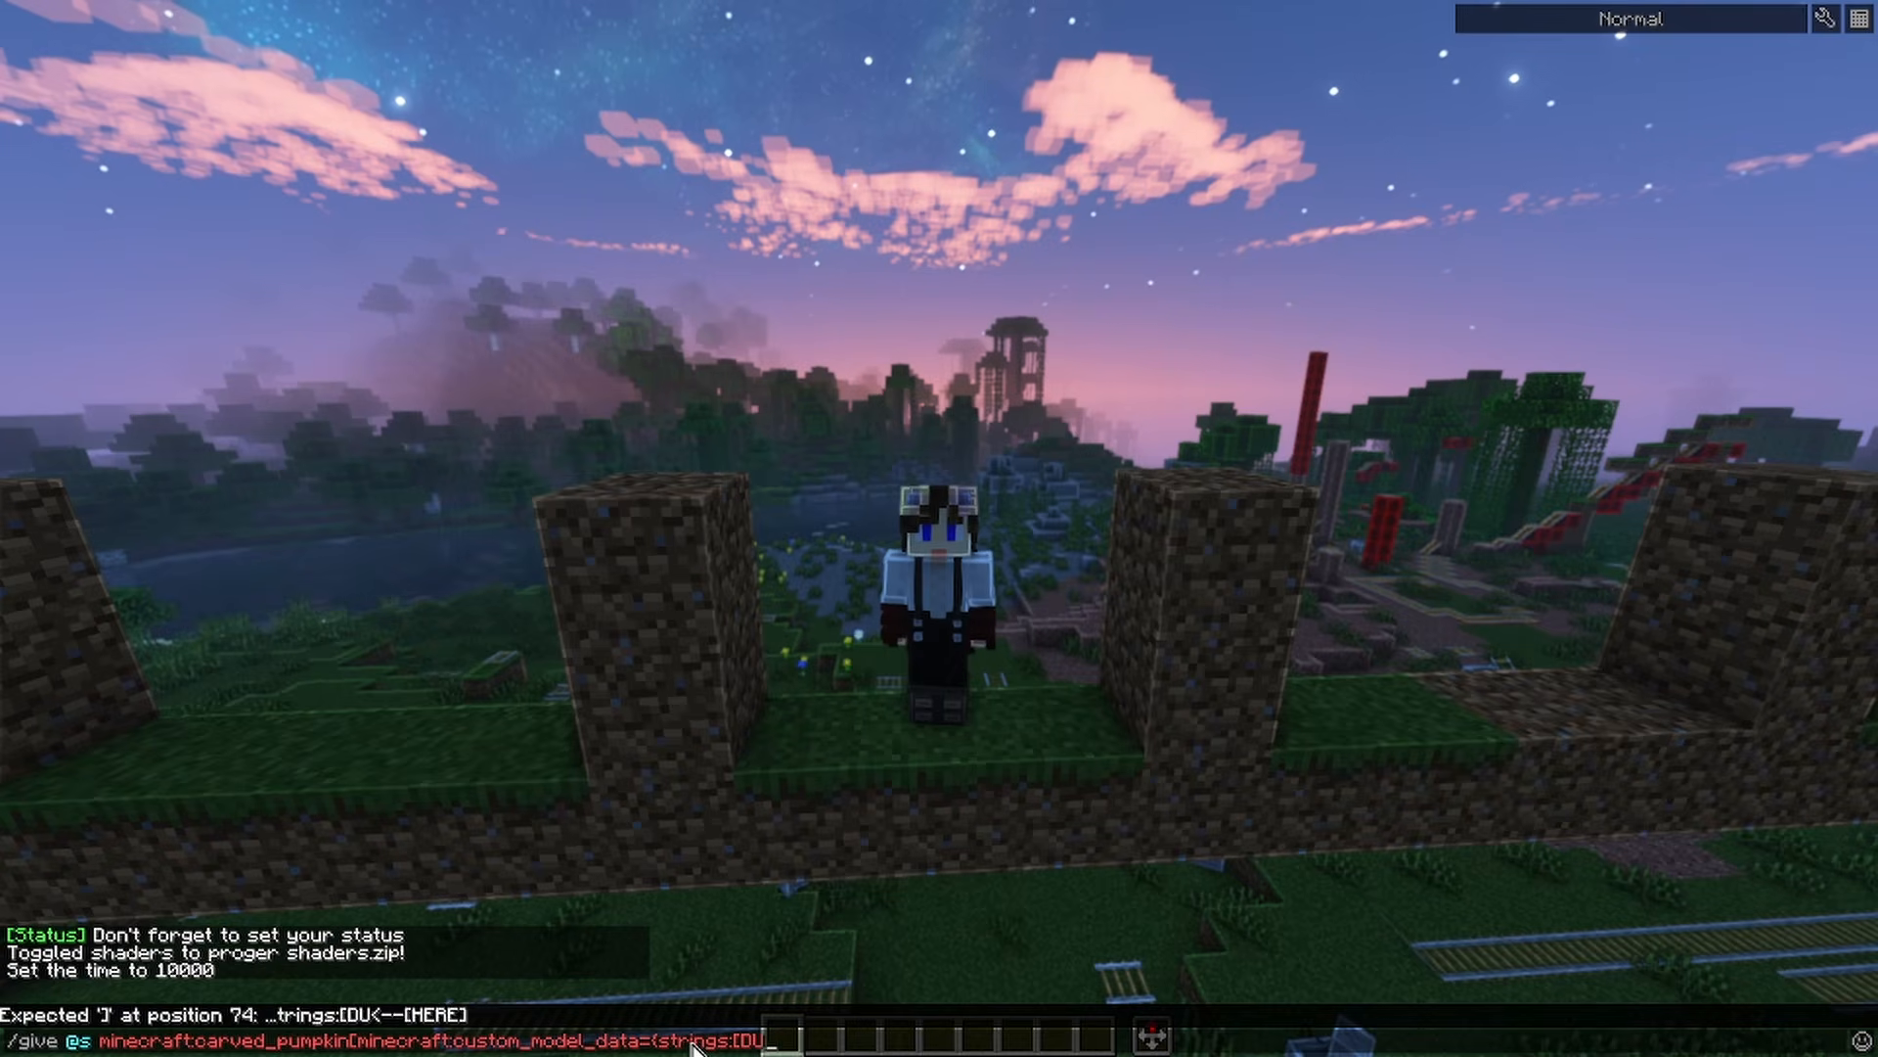
Add the quoted string "DUCK" to the strings list, close all brackets, and run the give command
{"action": "key", "text": "Left"}
{"action": "key", "text": "Left"}
{"action": "key", "text": "Left"}
{"action": "key", "text": "Left"}
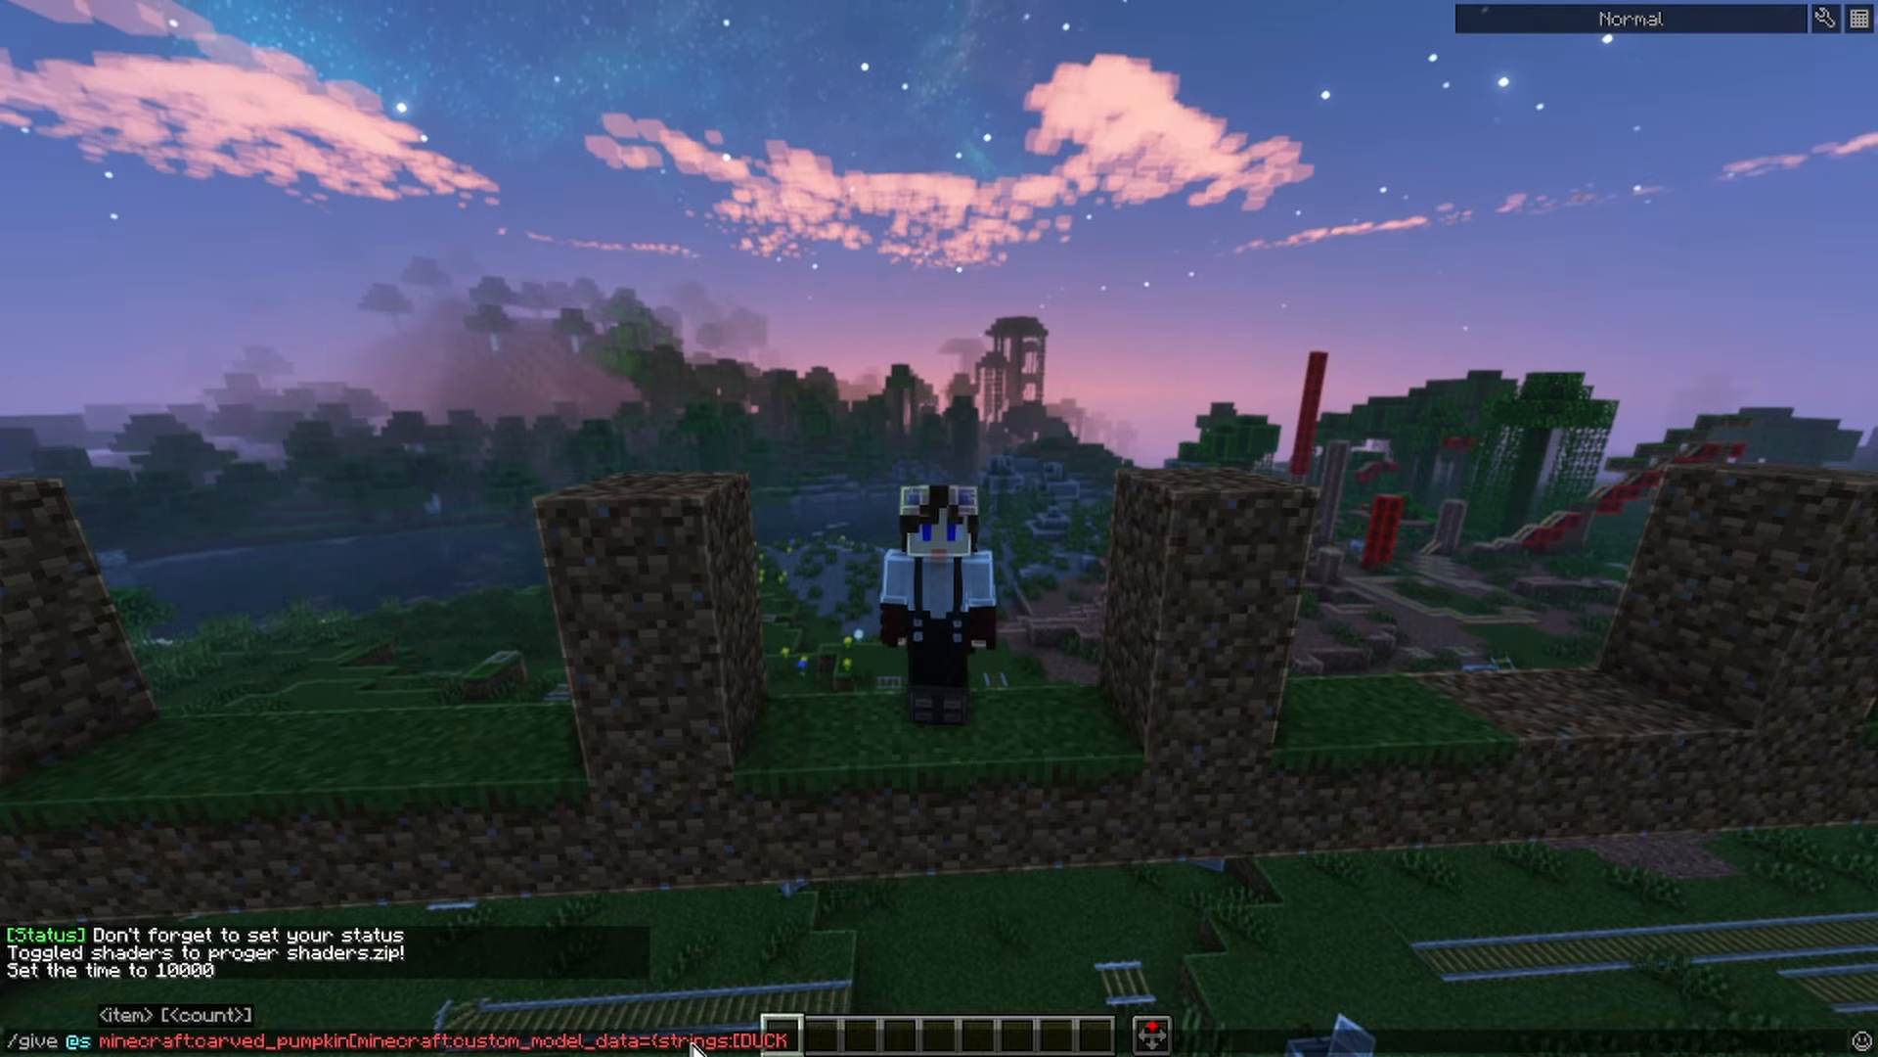
{"action": "type", "text": "\""}
{"action": "key", "text": "End"}
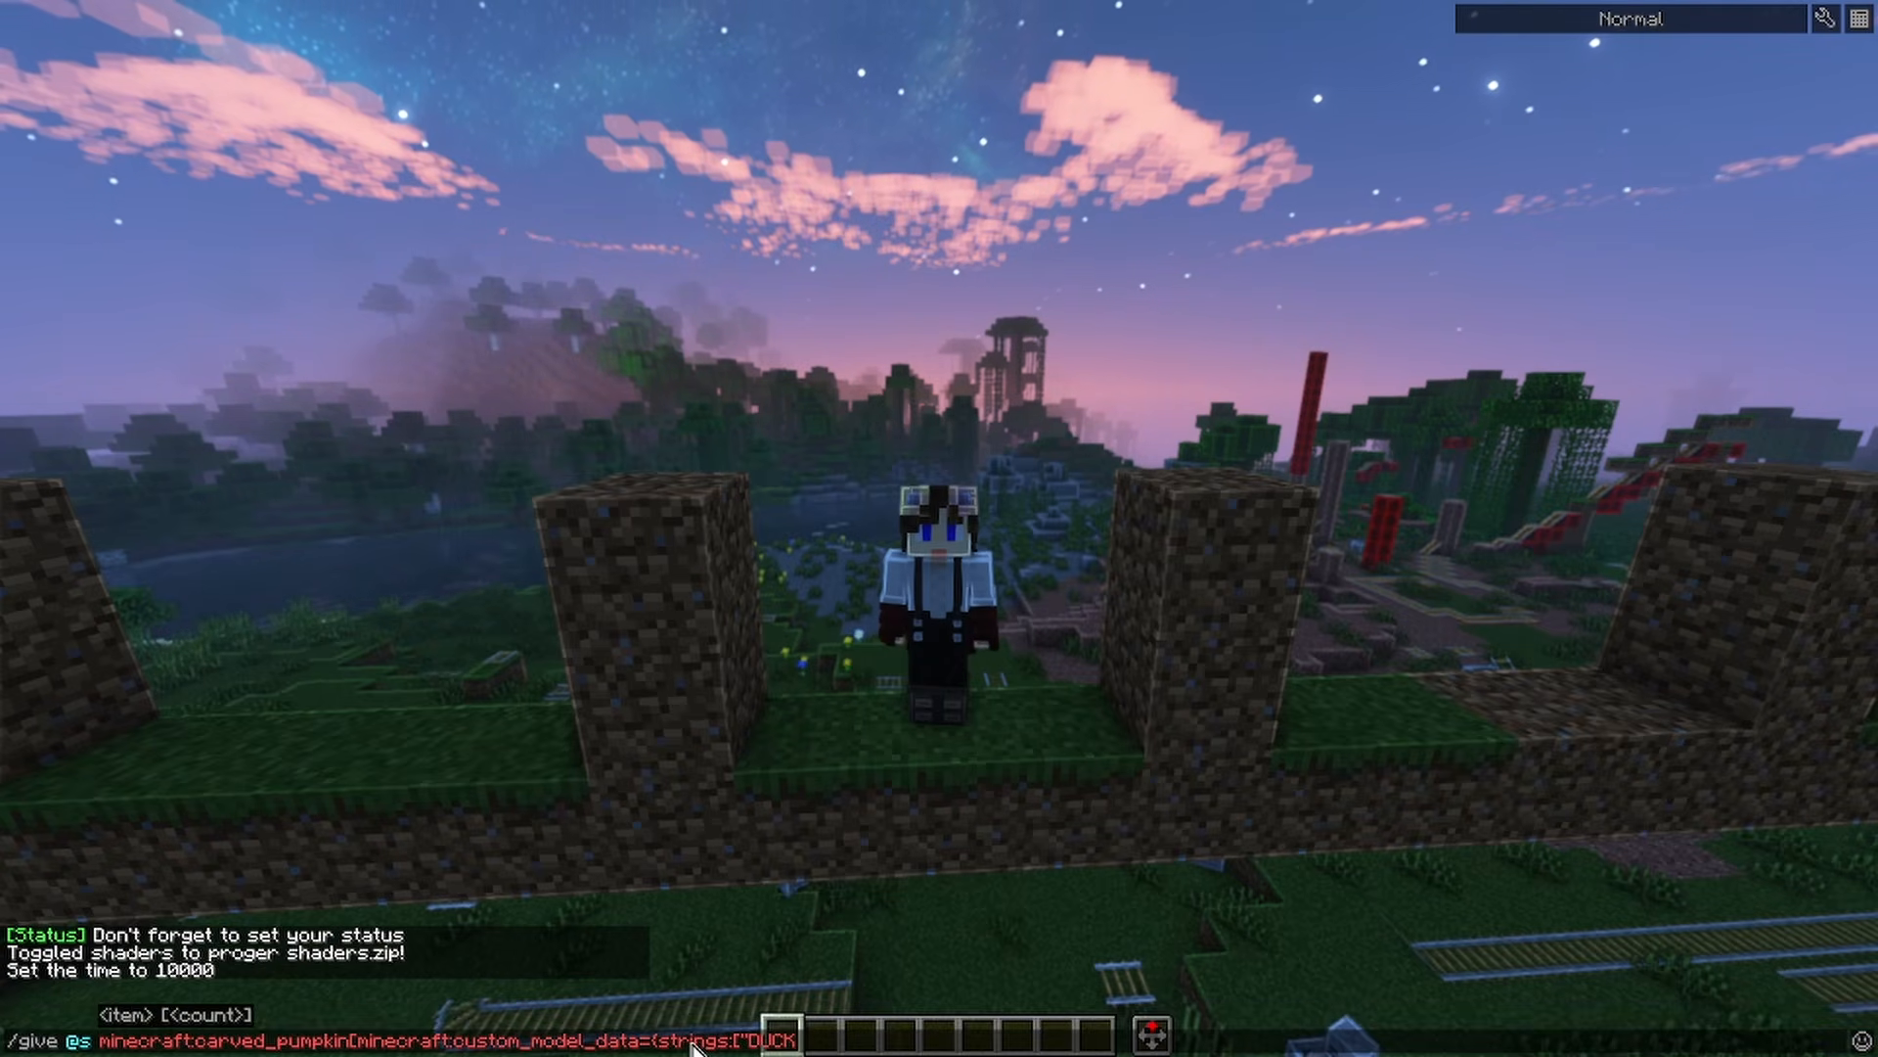
{"action": "type", "text": "\""}
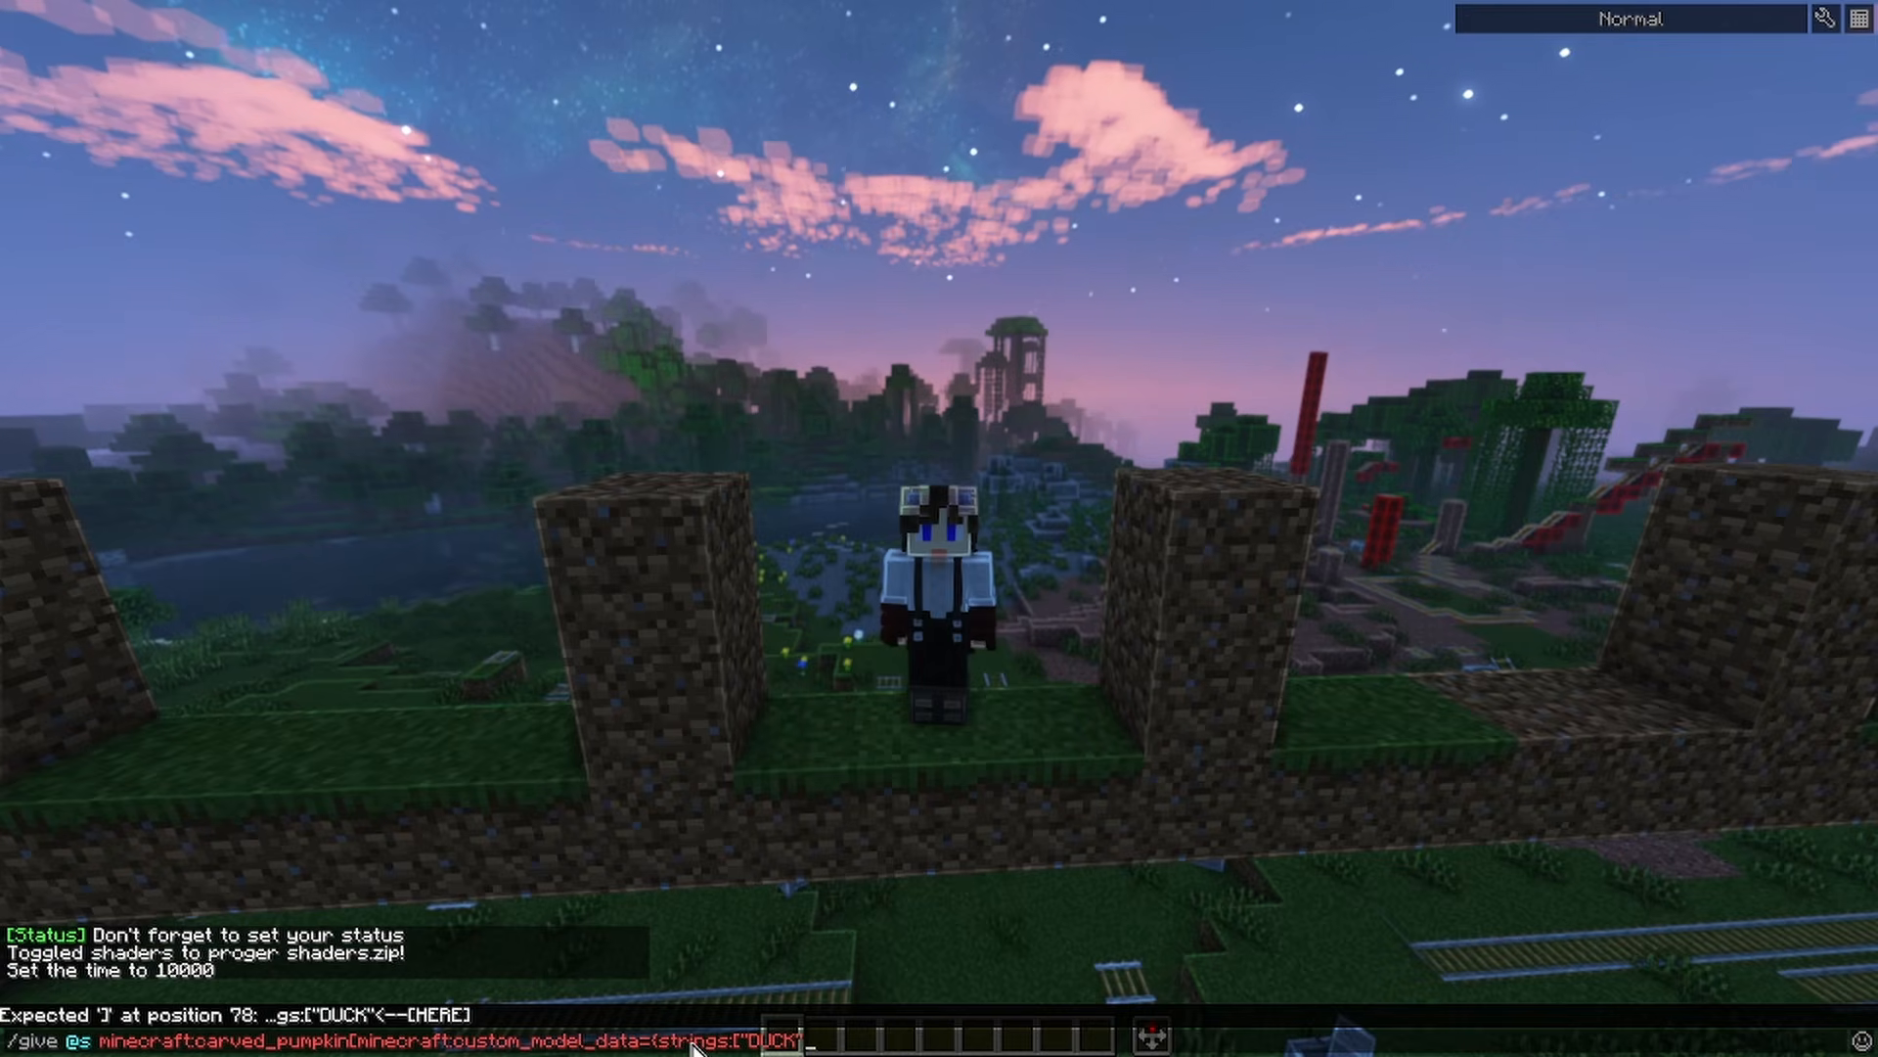
{"action": "type", "text": "]},"}
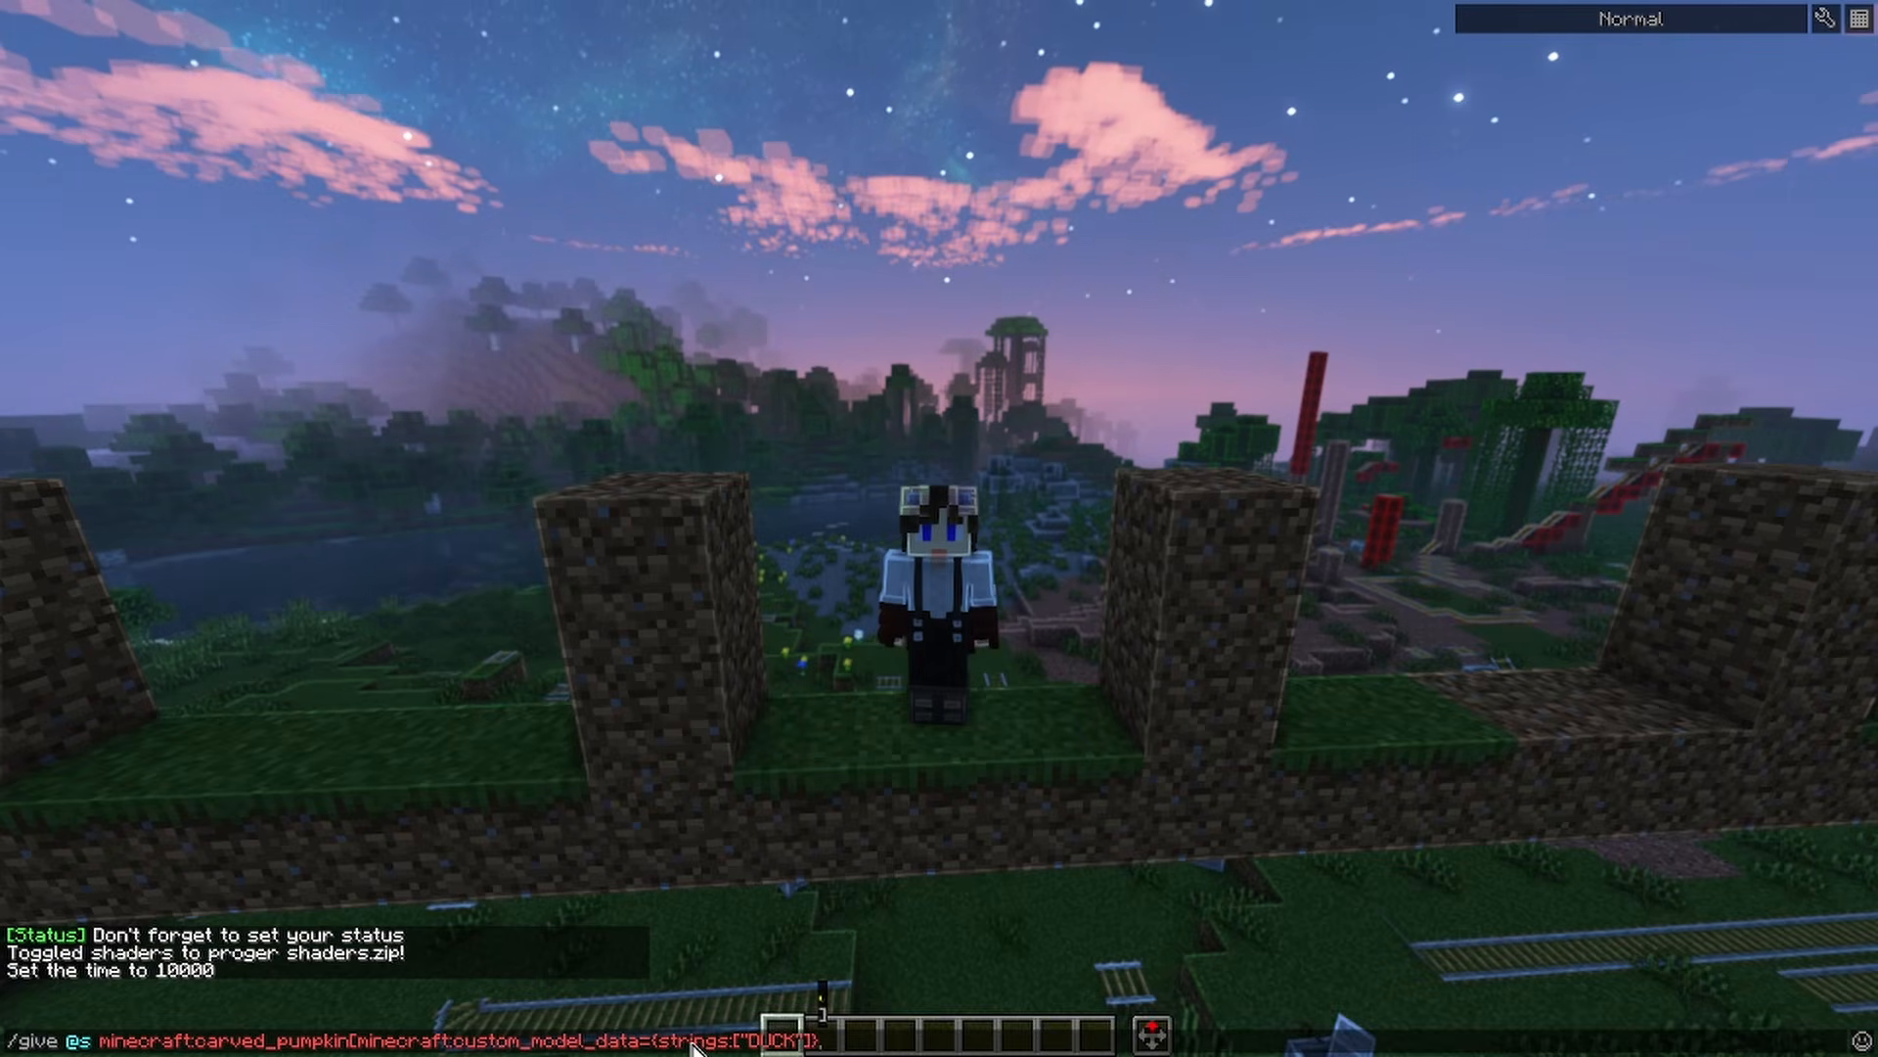
{"action": "type", "text": "]"}
{"action": "key", "text": "Return"}
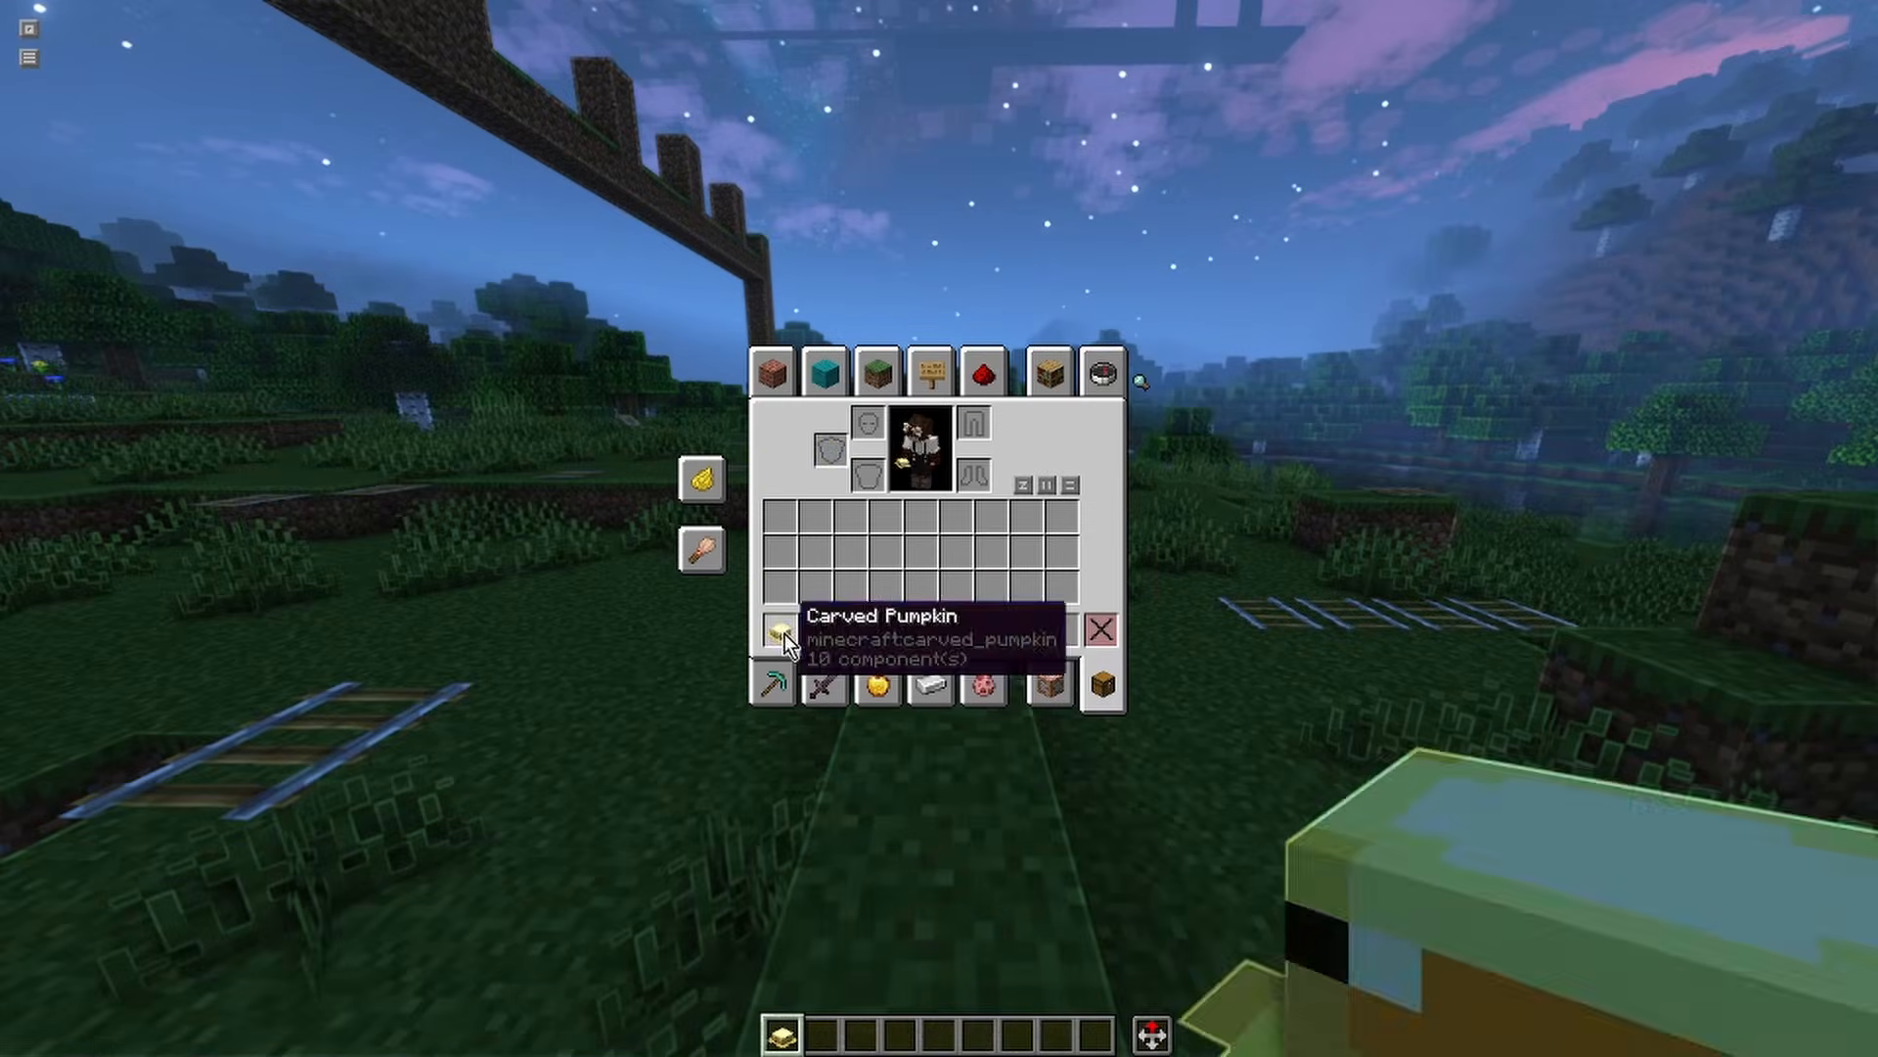
Equip the duck hat from the hotbar in the helmet slot and view the character from the front
{"action": "left_click", "coordinate": [779, 629]}
{"action": "left_click", "coordinate": [868, 423]}
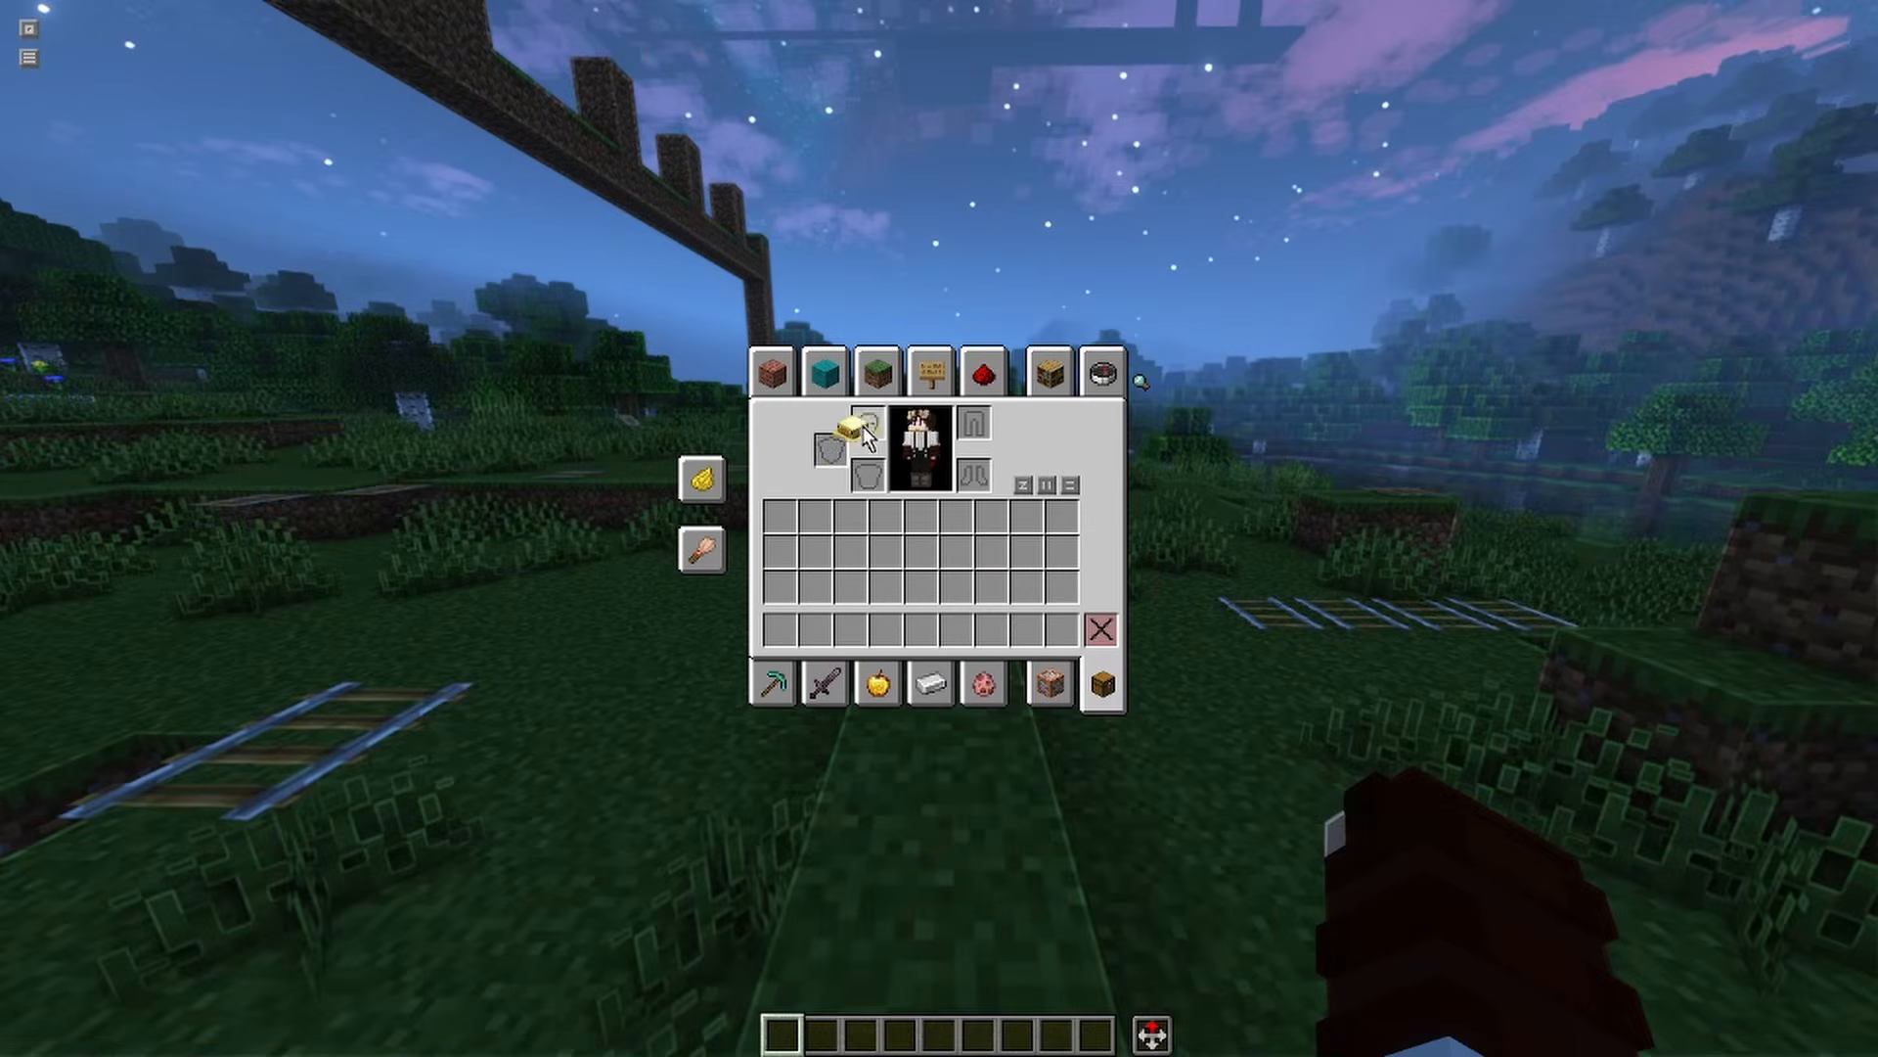
{"action": "key", "text": "e"}
{"action": "key", "text": "F5"}
{"action": "key", "text": "F5"}
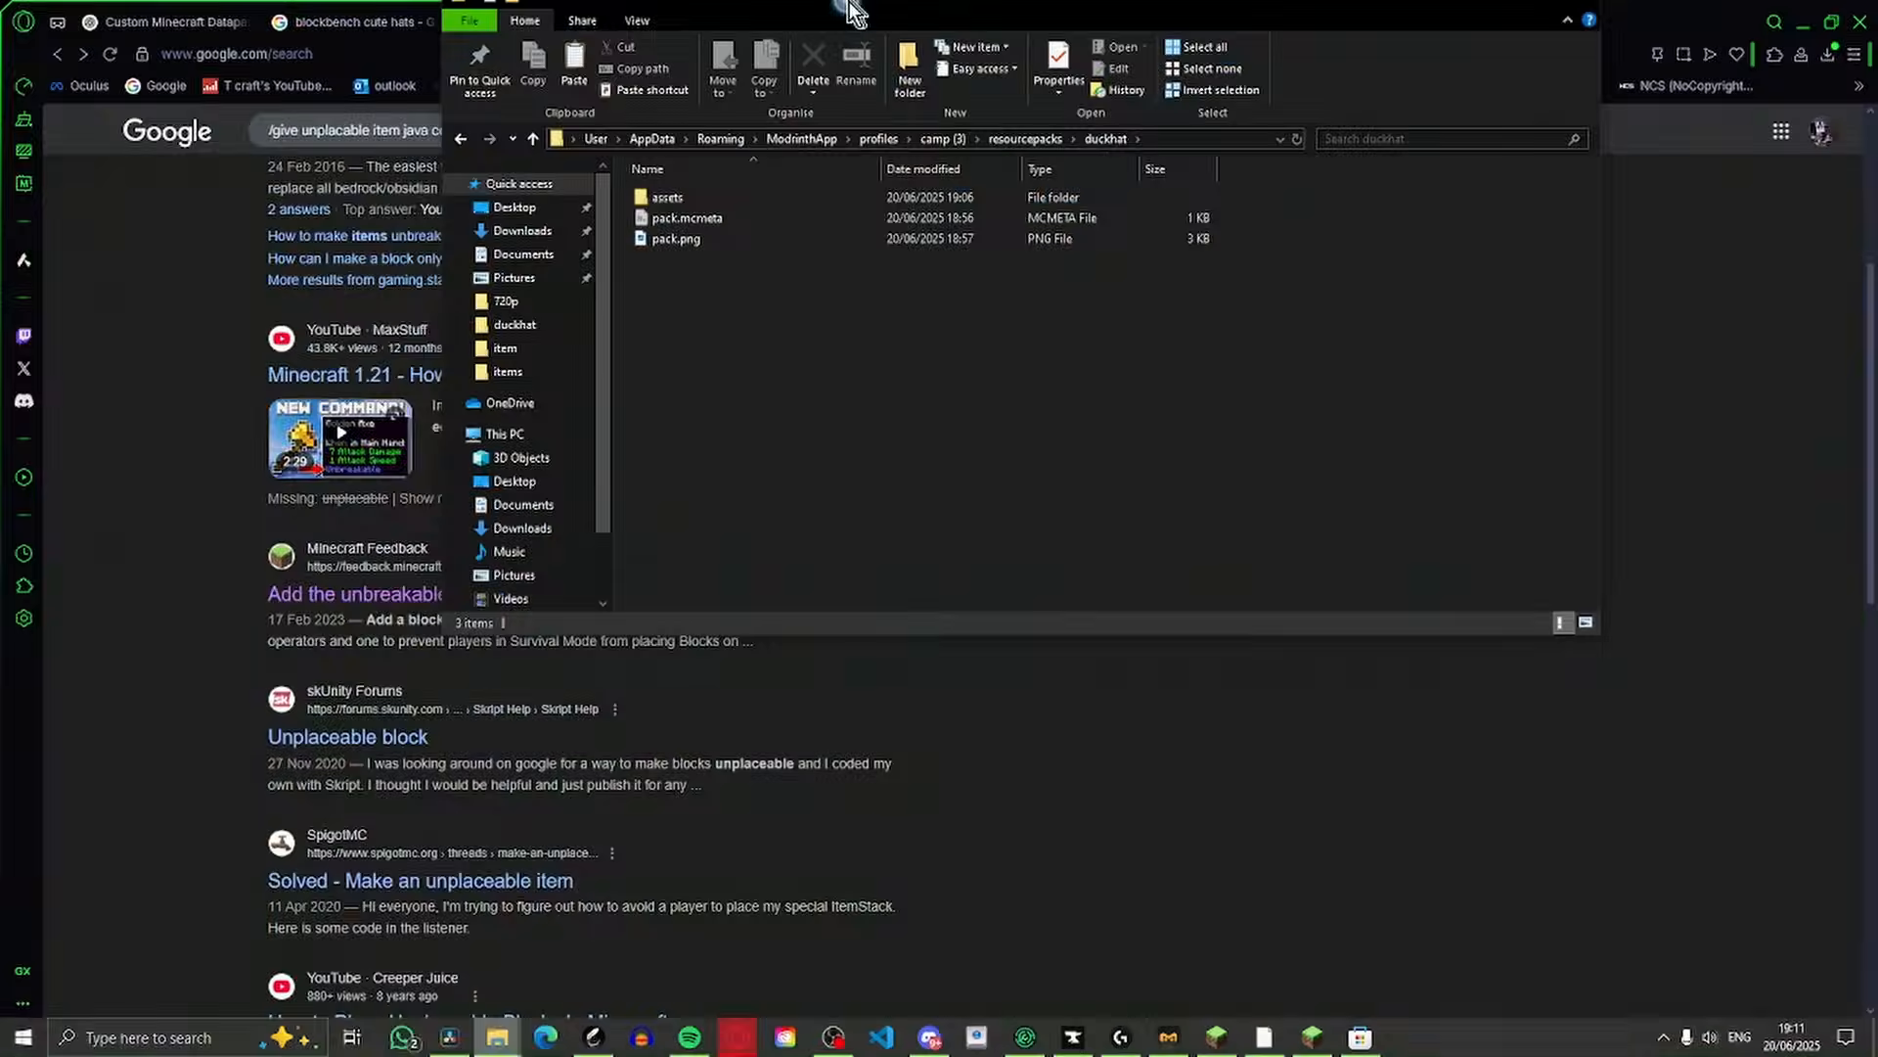
In File Explorer, create a folder named misc inside the duckhat pack's assets/minecraft/textures folder
{"action": "left_click_drag", "start_coordinate": [850, 4], "coordinate": [849, 1]}
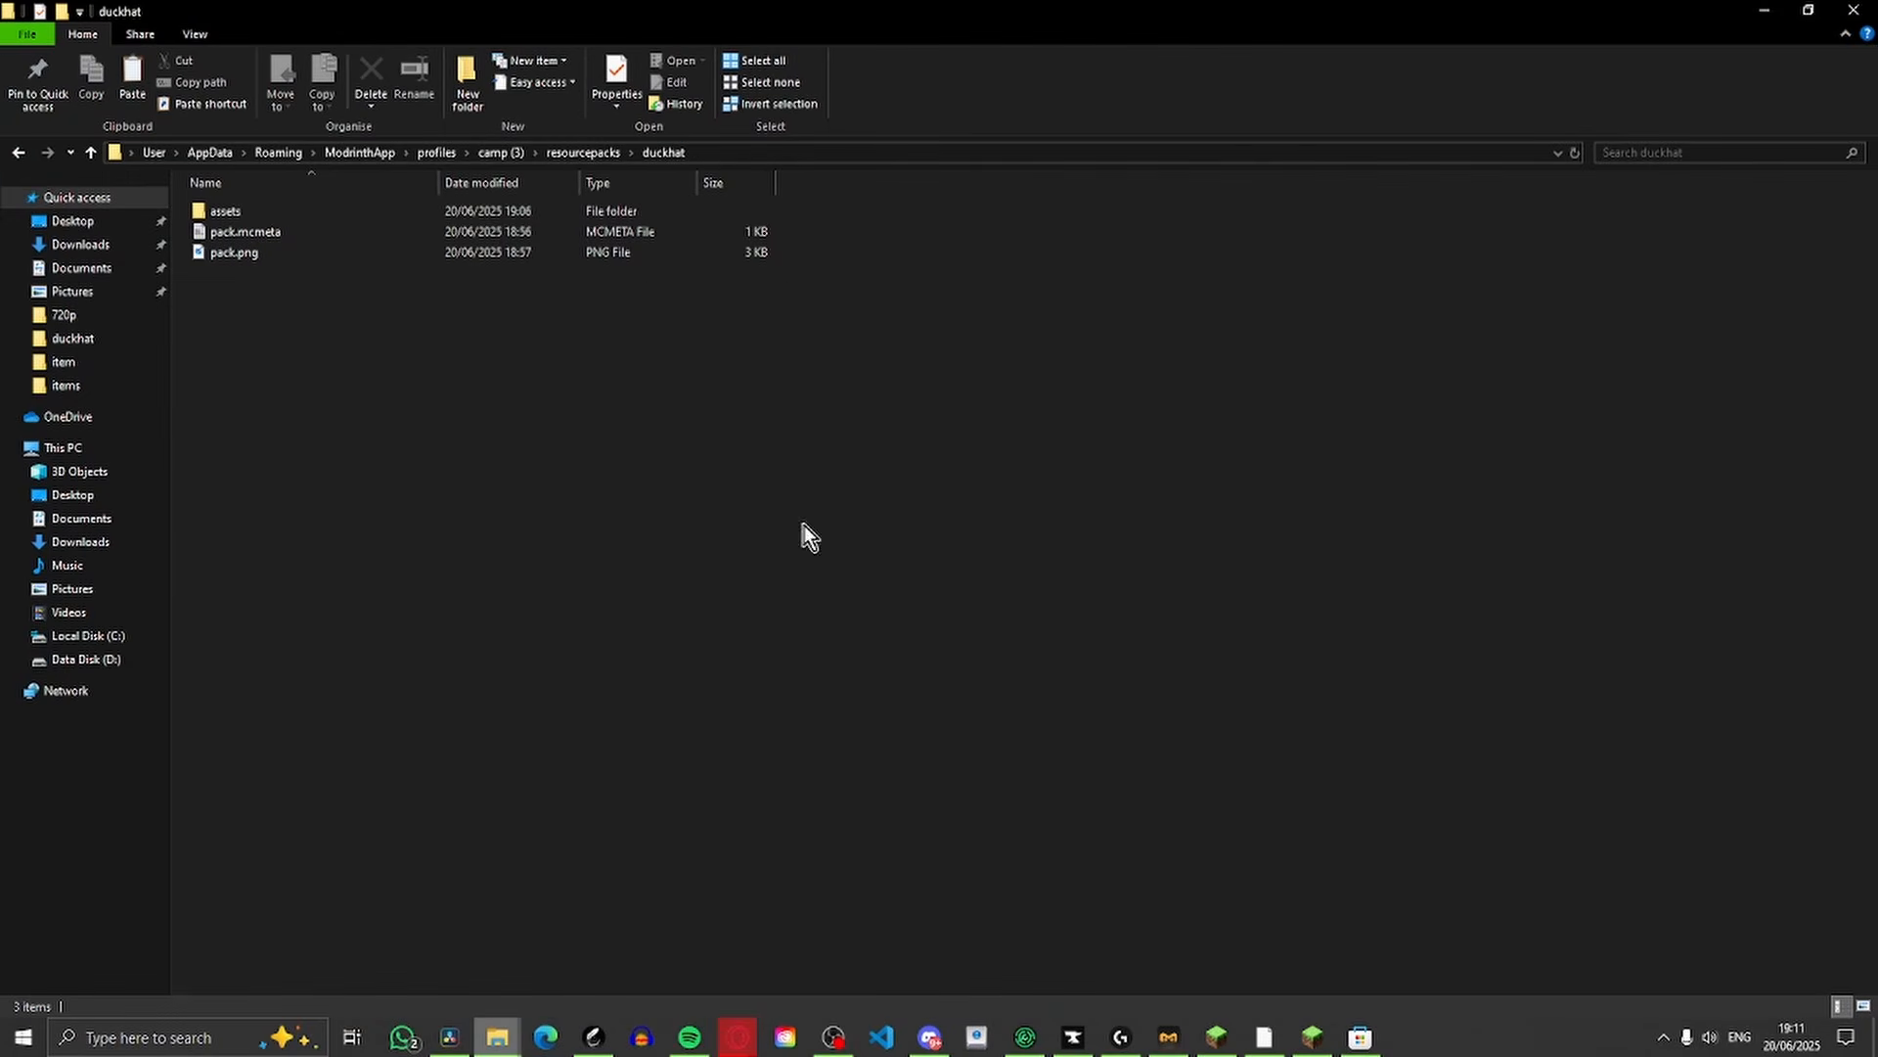
{"action": "double_click", "coordinate": [225, 212]}
{"action": "left_click", "coordinate": [250, 211]}
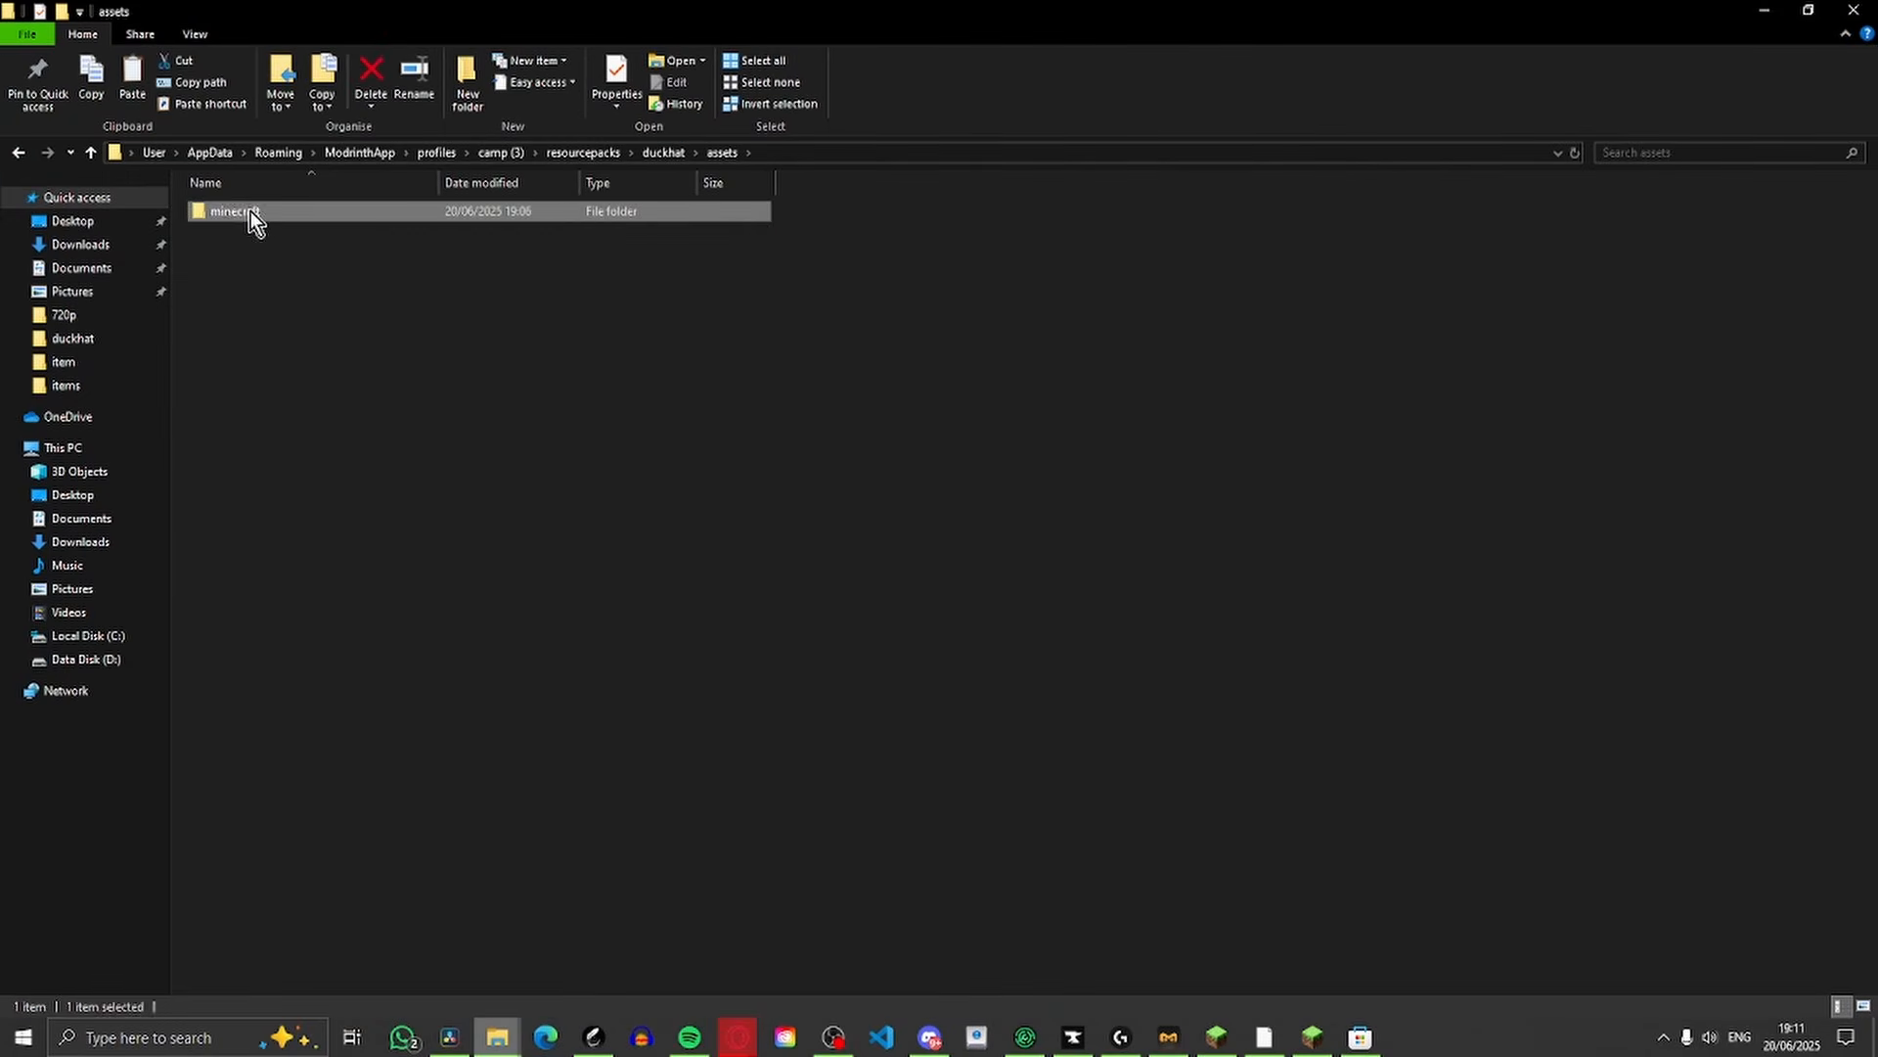
{"action": "double_click", "coordinate": [251, 211]}
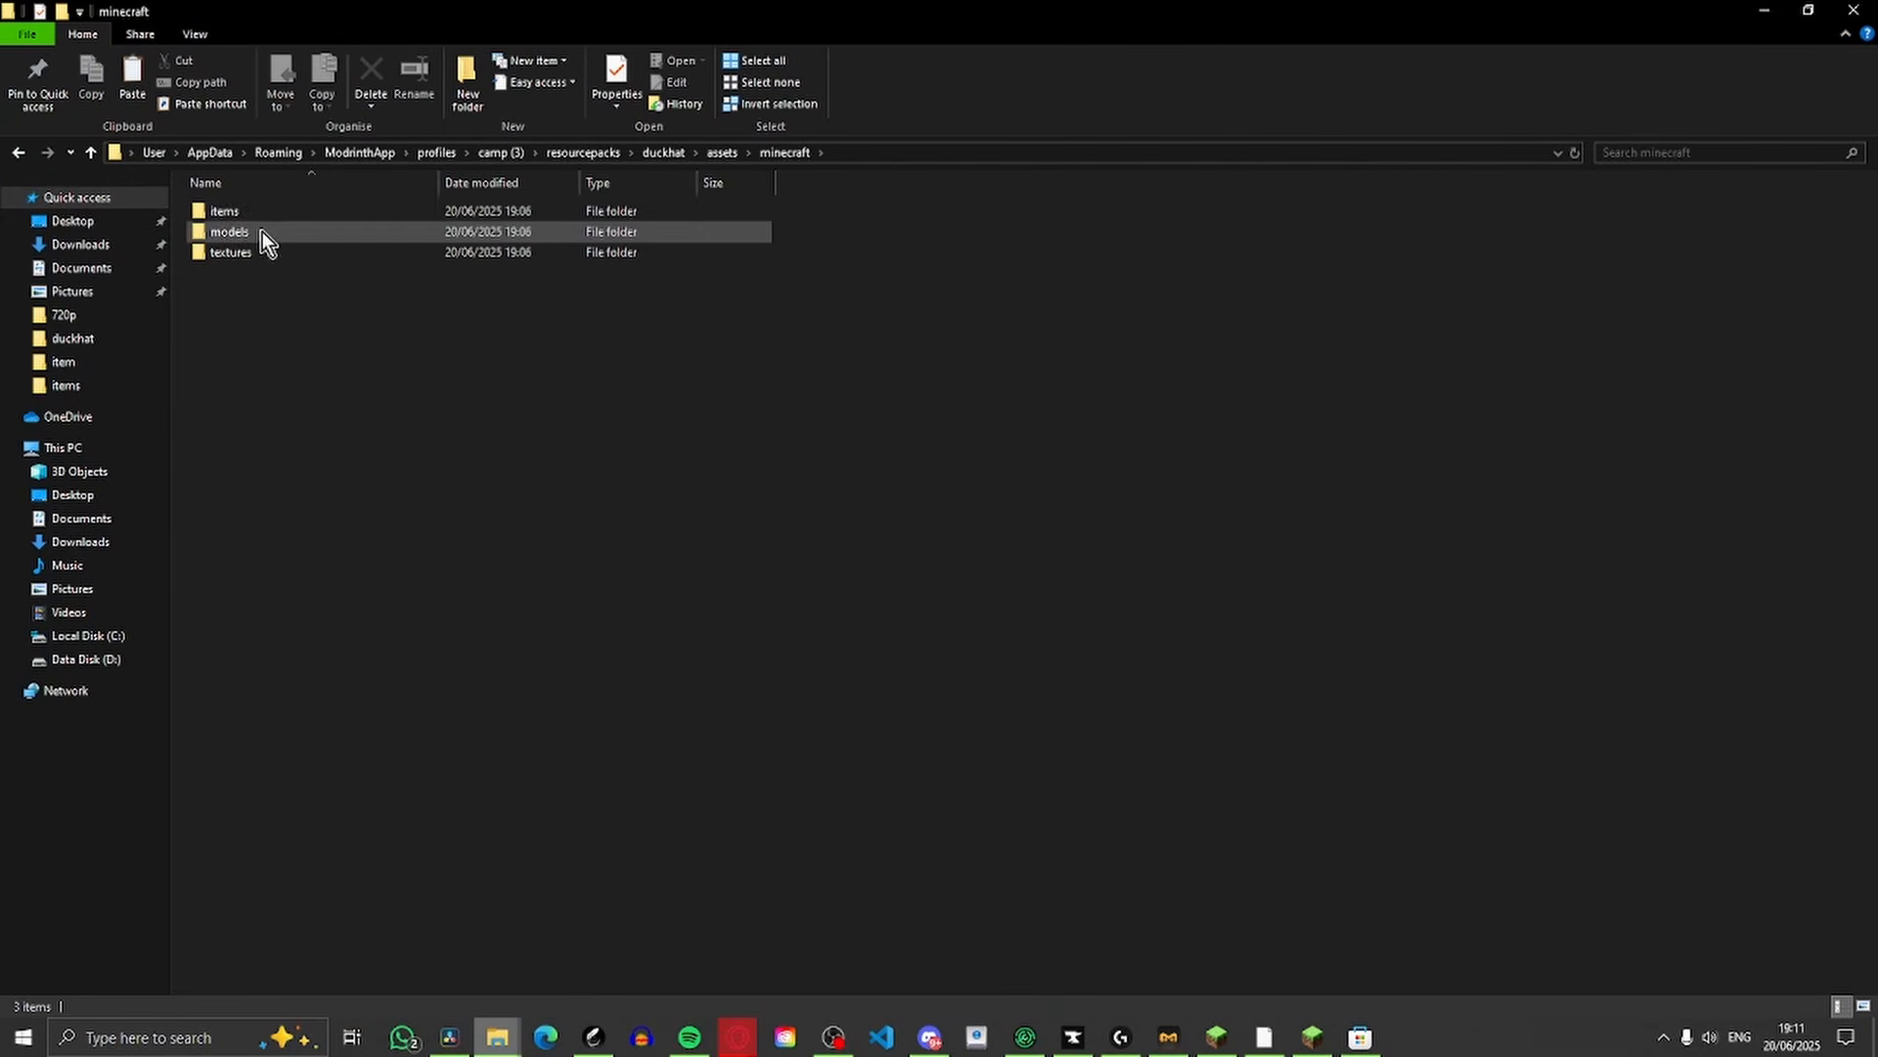
{"action": "double_click", "coordinate": [313, 256]}
{"action": "right_click", "coordinate": [342, 345]}
{"action": "mouse_move", "coordinate": [432, 583]}
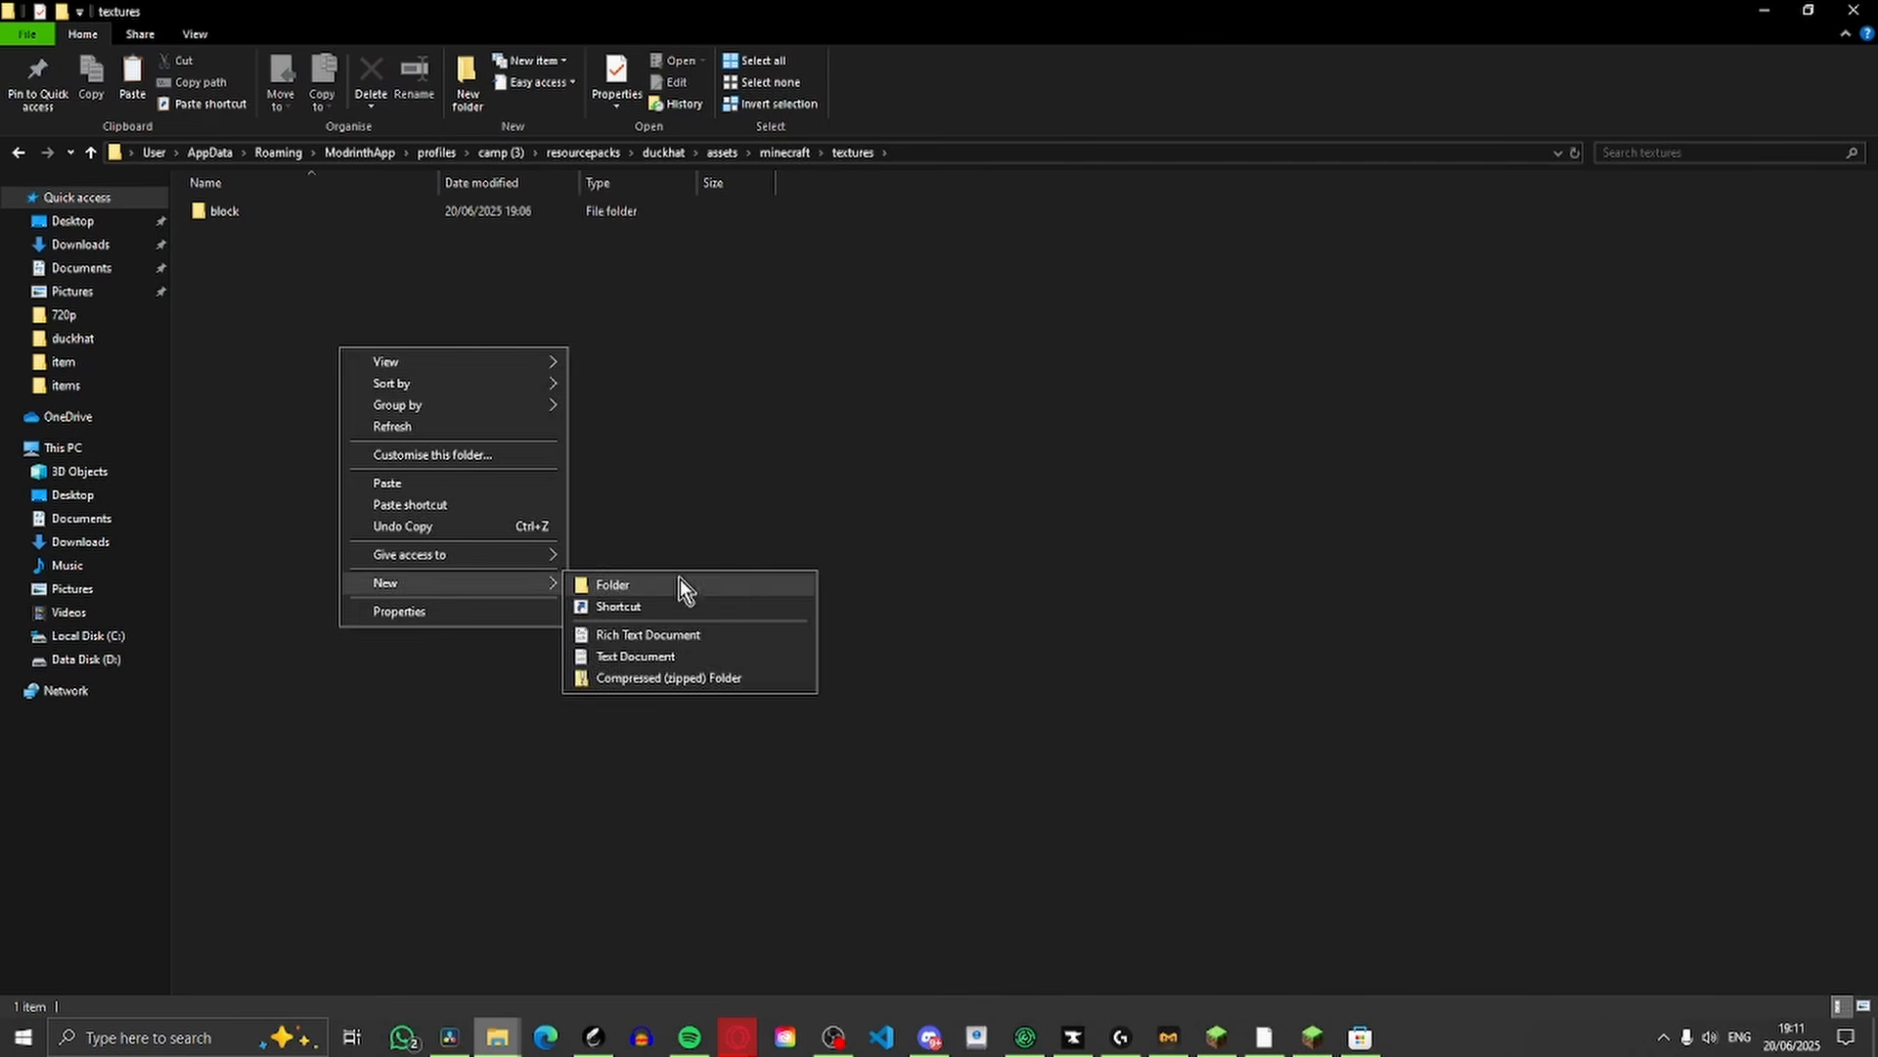
{"action": "left_click", "coordinate": [679, 580]}
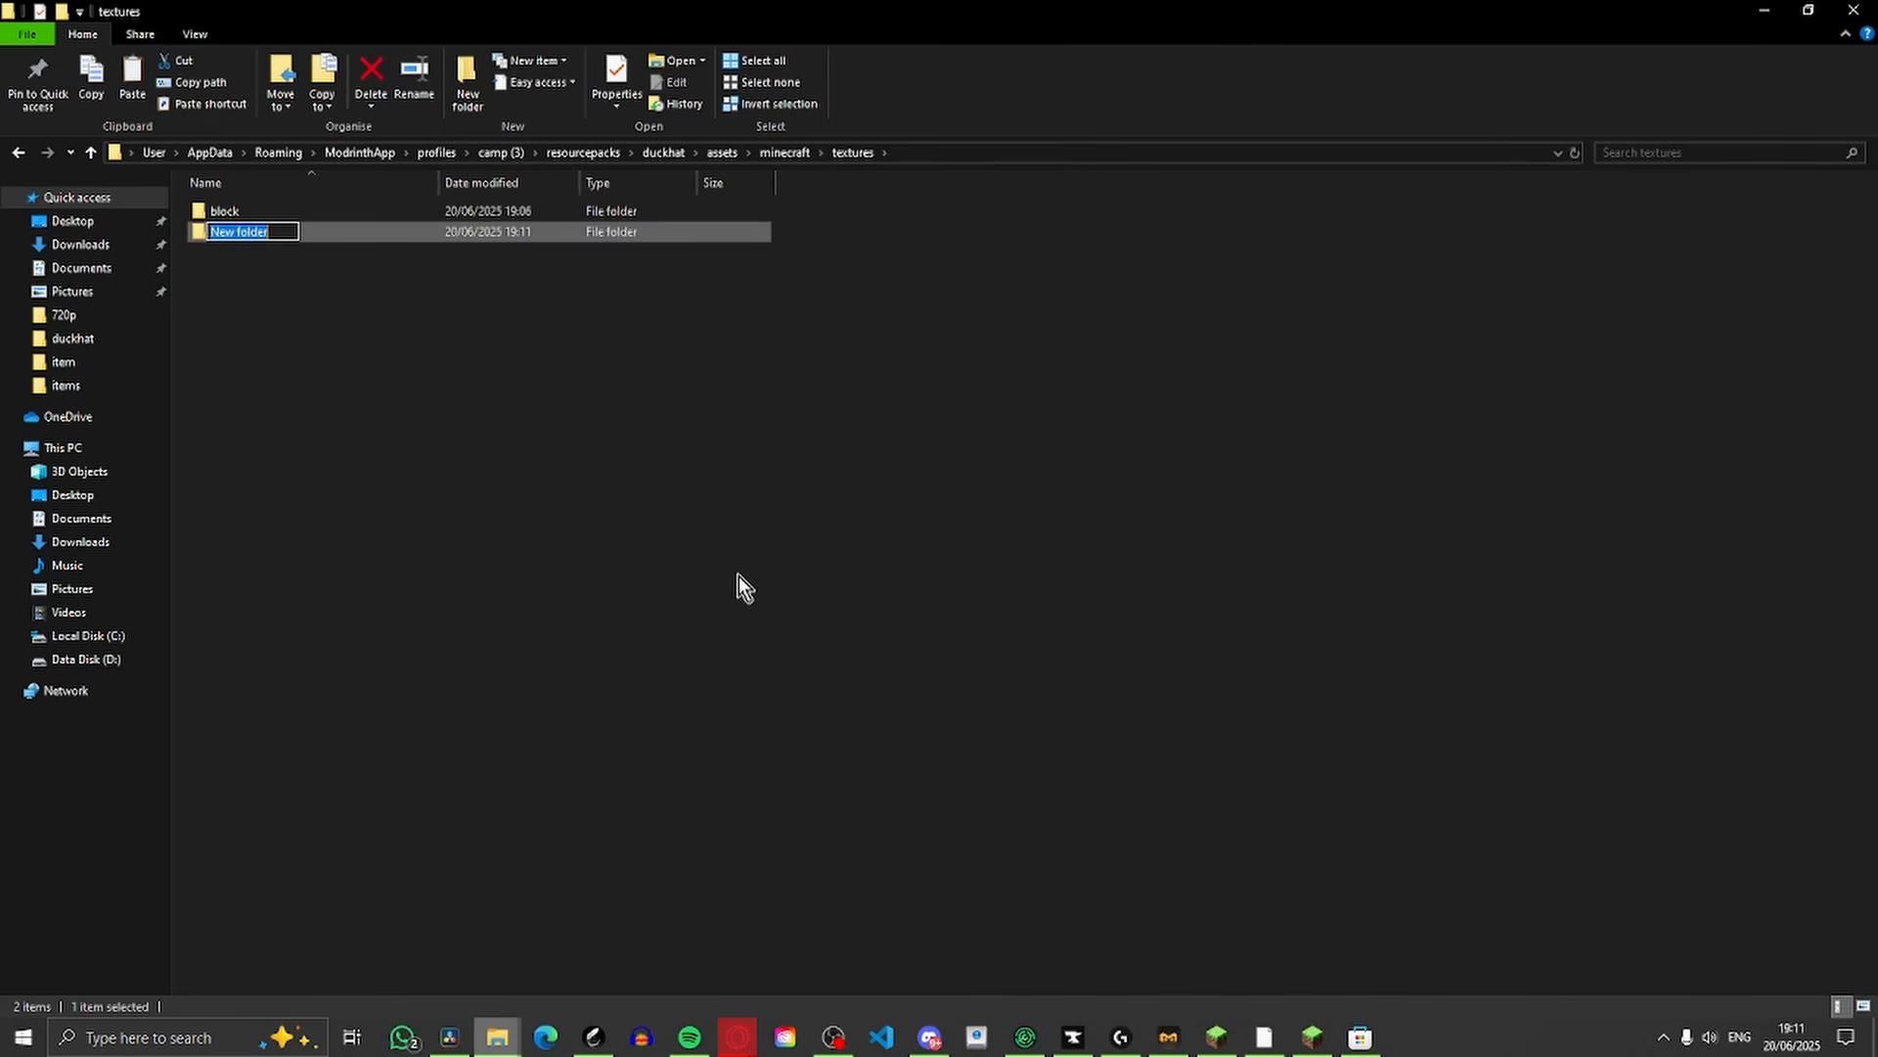
{"action": "key", "text": "BackSpace"}
{"action": "type", "text": "misc"}
{"action": "key", "text": "Return"}
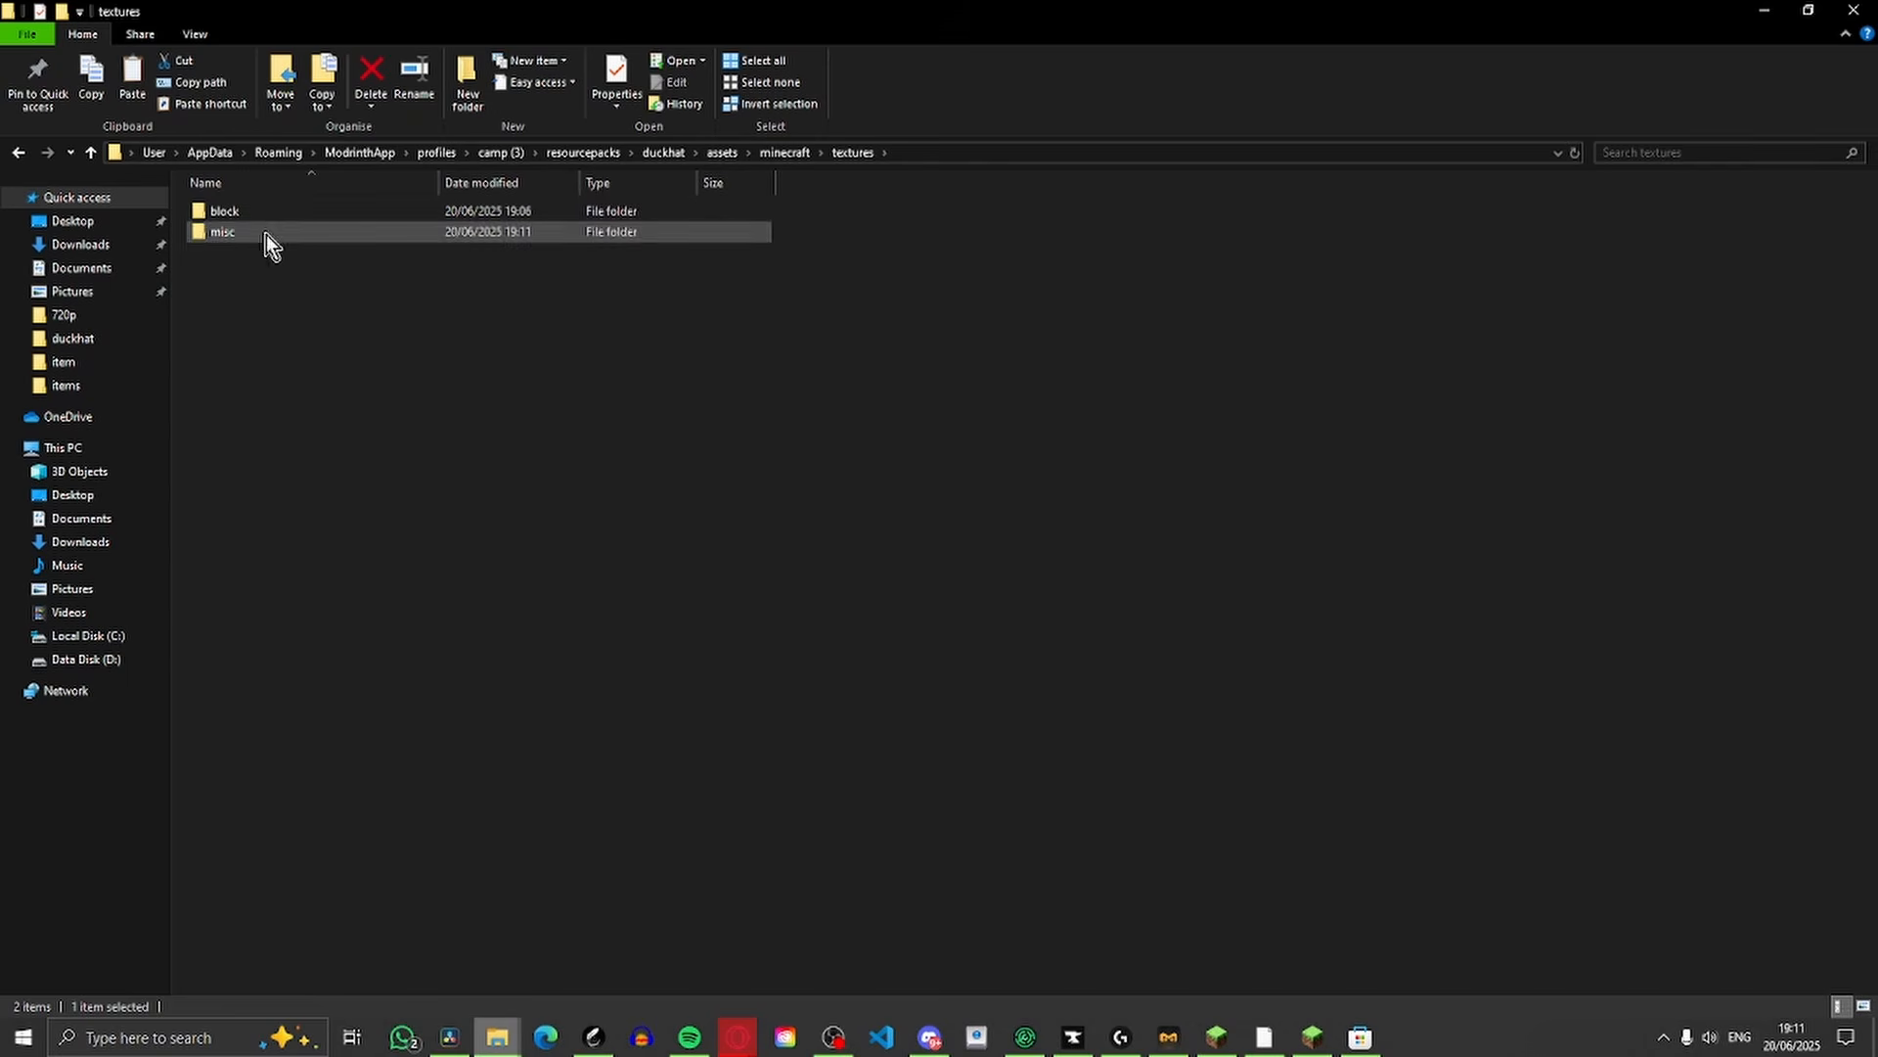
Place pumpkinblur.png in the textures/misc folder and inspect the image in the photo viewer, closing it when done
{"action": "double_click", "coordinate": [266, 235]}
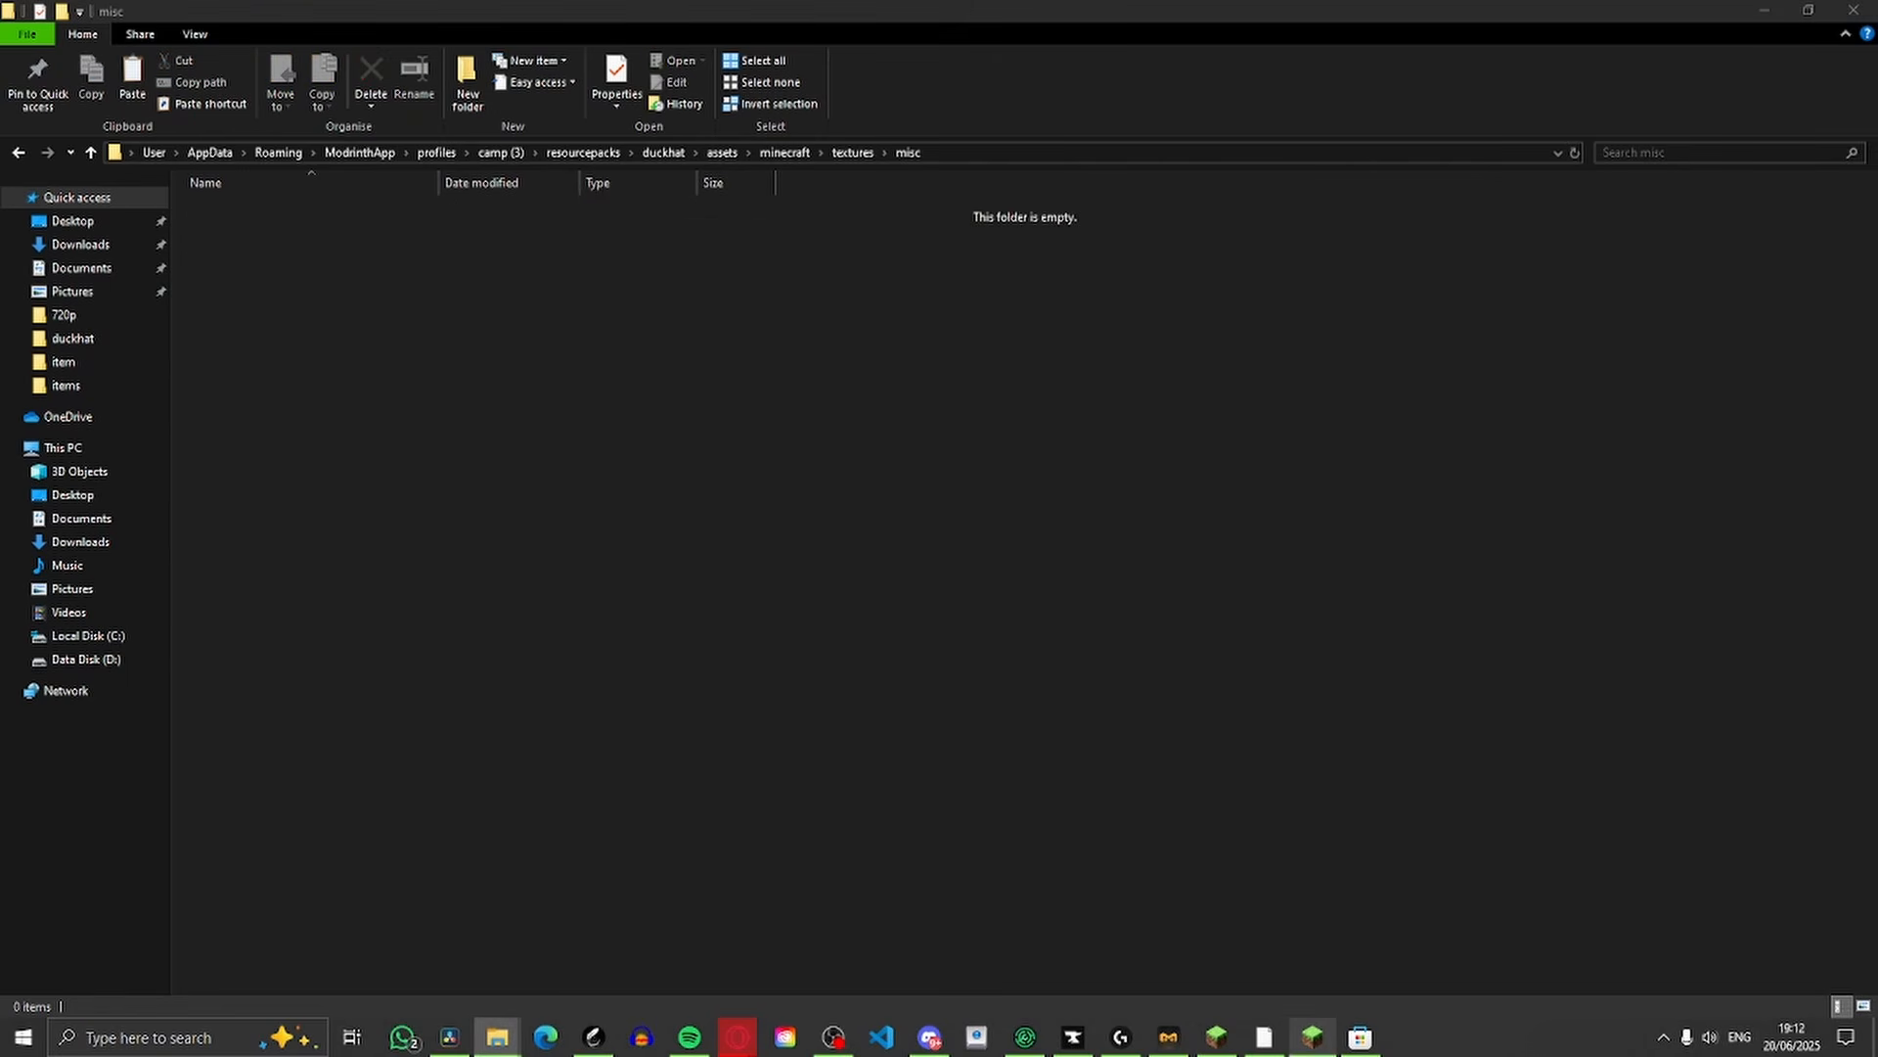
{"action": "left_click_drag", "start_coordinate": [516, 391], "coordinate": [506, 343]}
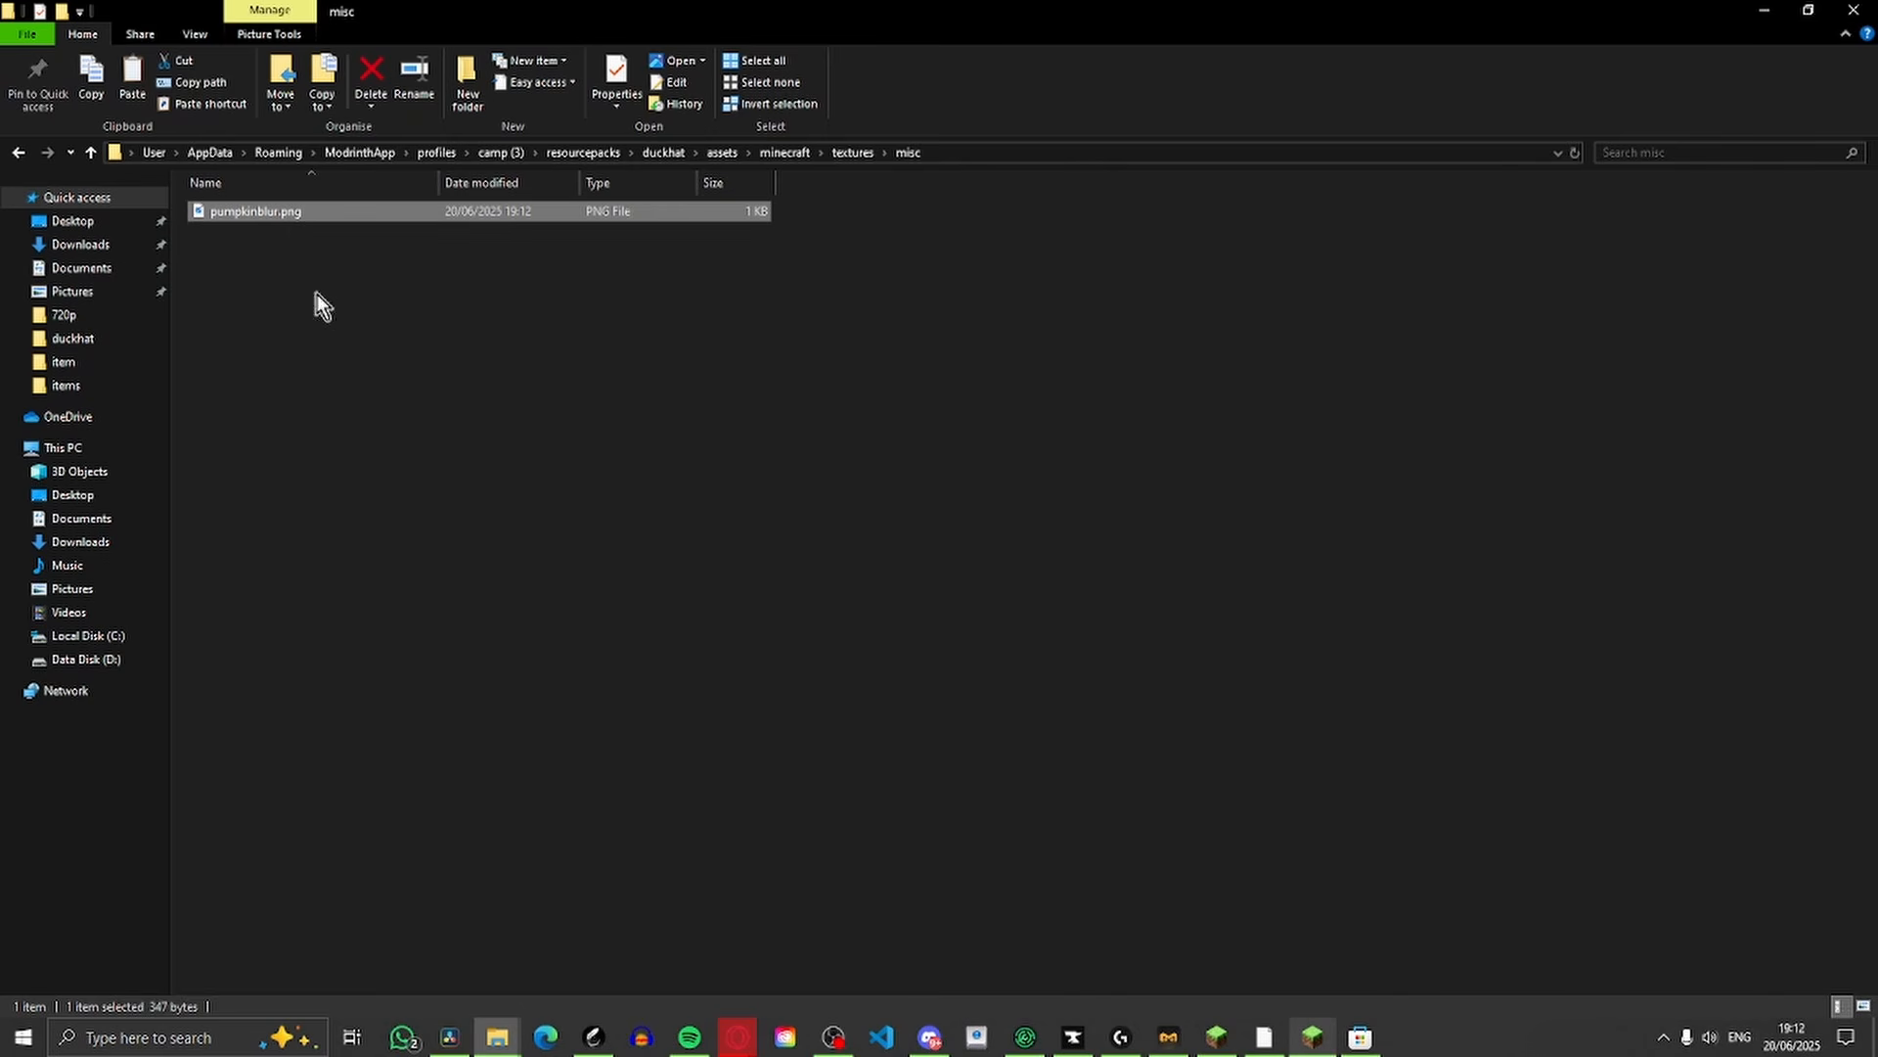
{"action": "double_click", "coordinate": [243, 219]}
{"action": "scroll", "coordinate": [1027, 555], "scroll_direction": "up", "scroll_amount": 2}
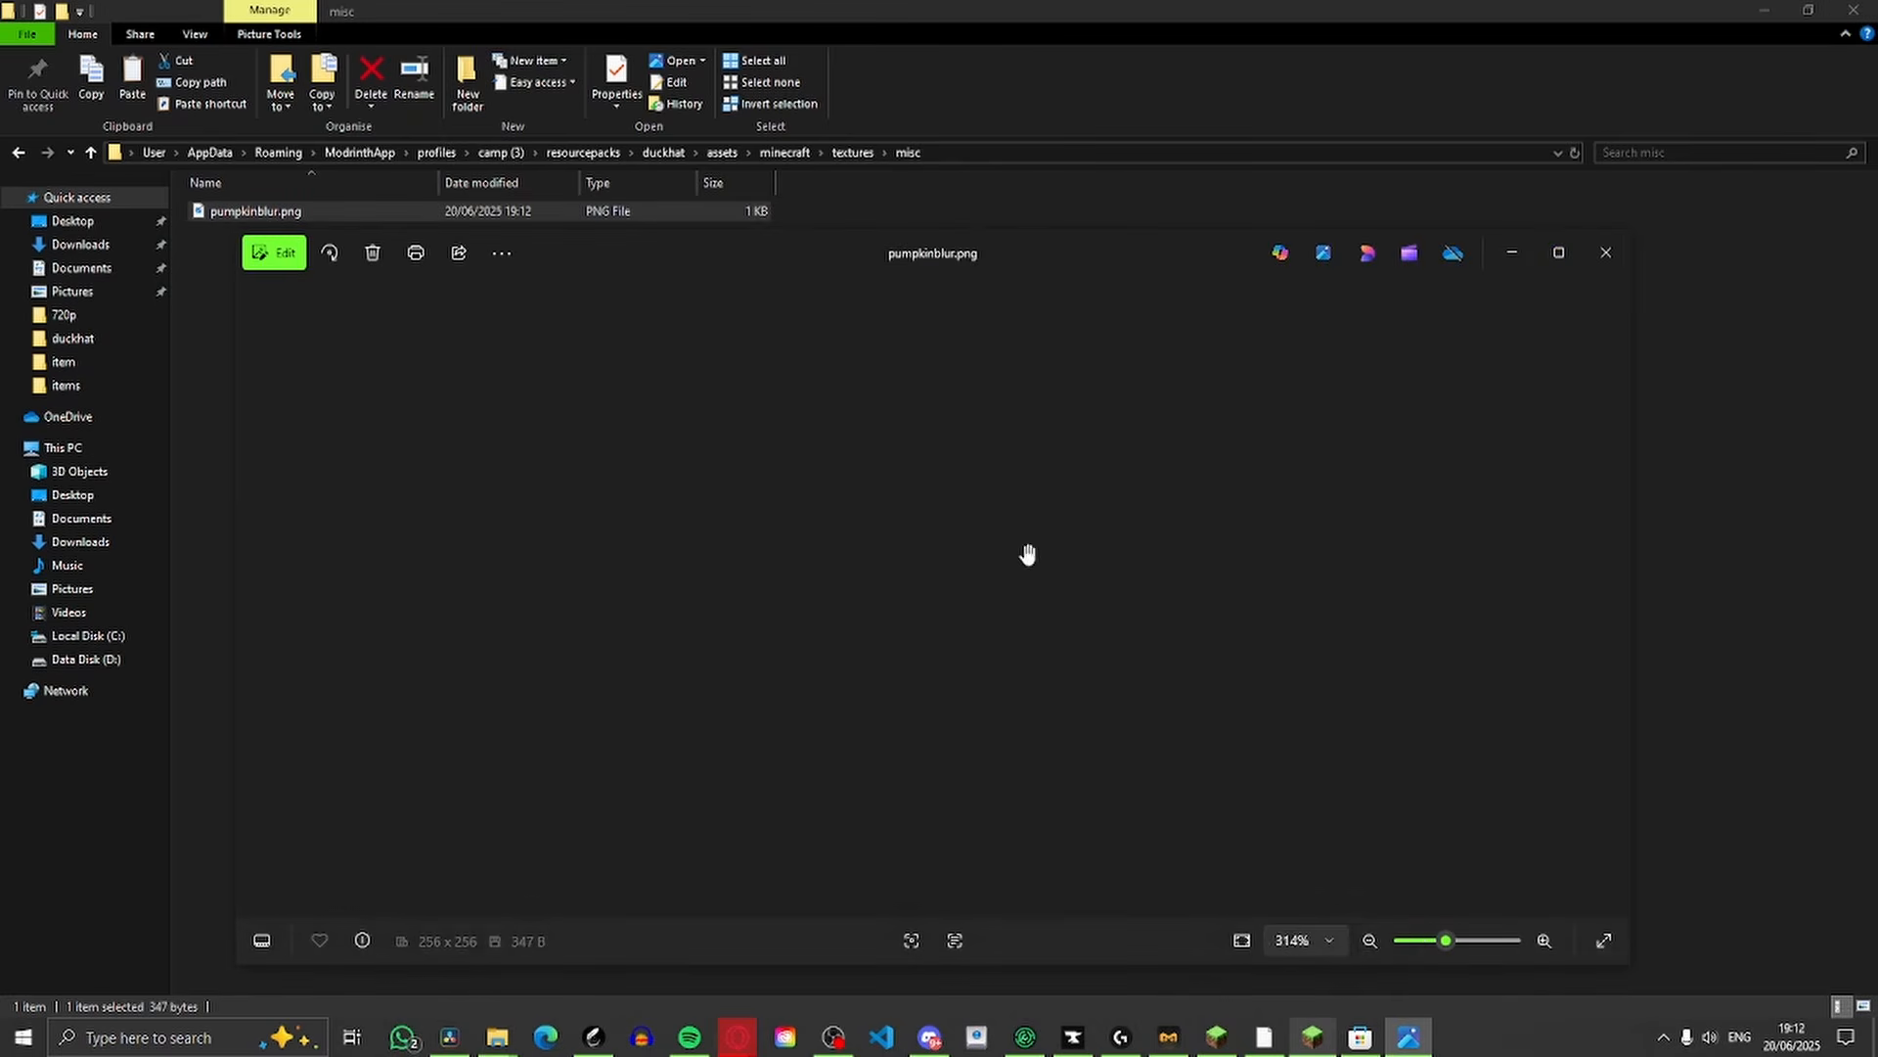
{"action": "scroll", "coordinate": [999, 525], "scroll_direction": "down", "scroll_amount": 7}
{"action": "scroll", "coordinate": [999, 526], "scroll_direction": "up", "scroll_amount": 10}
{"action": "left_click", "coordinate": [1608, 252]}
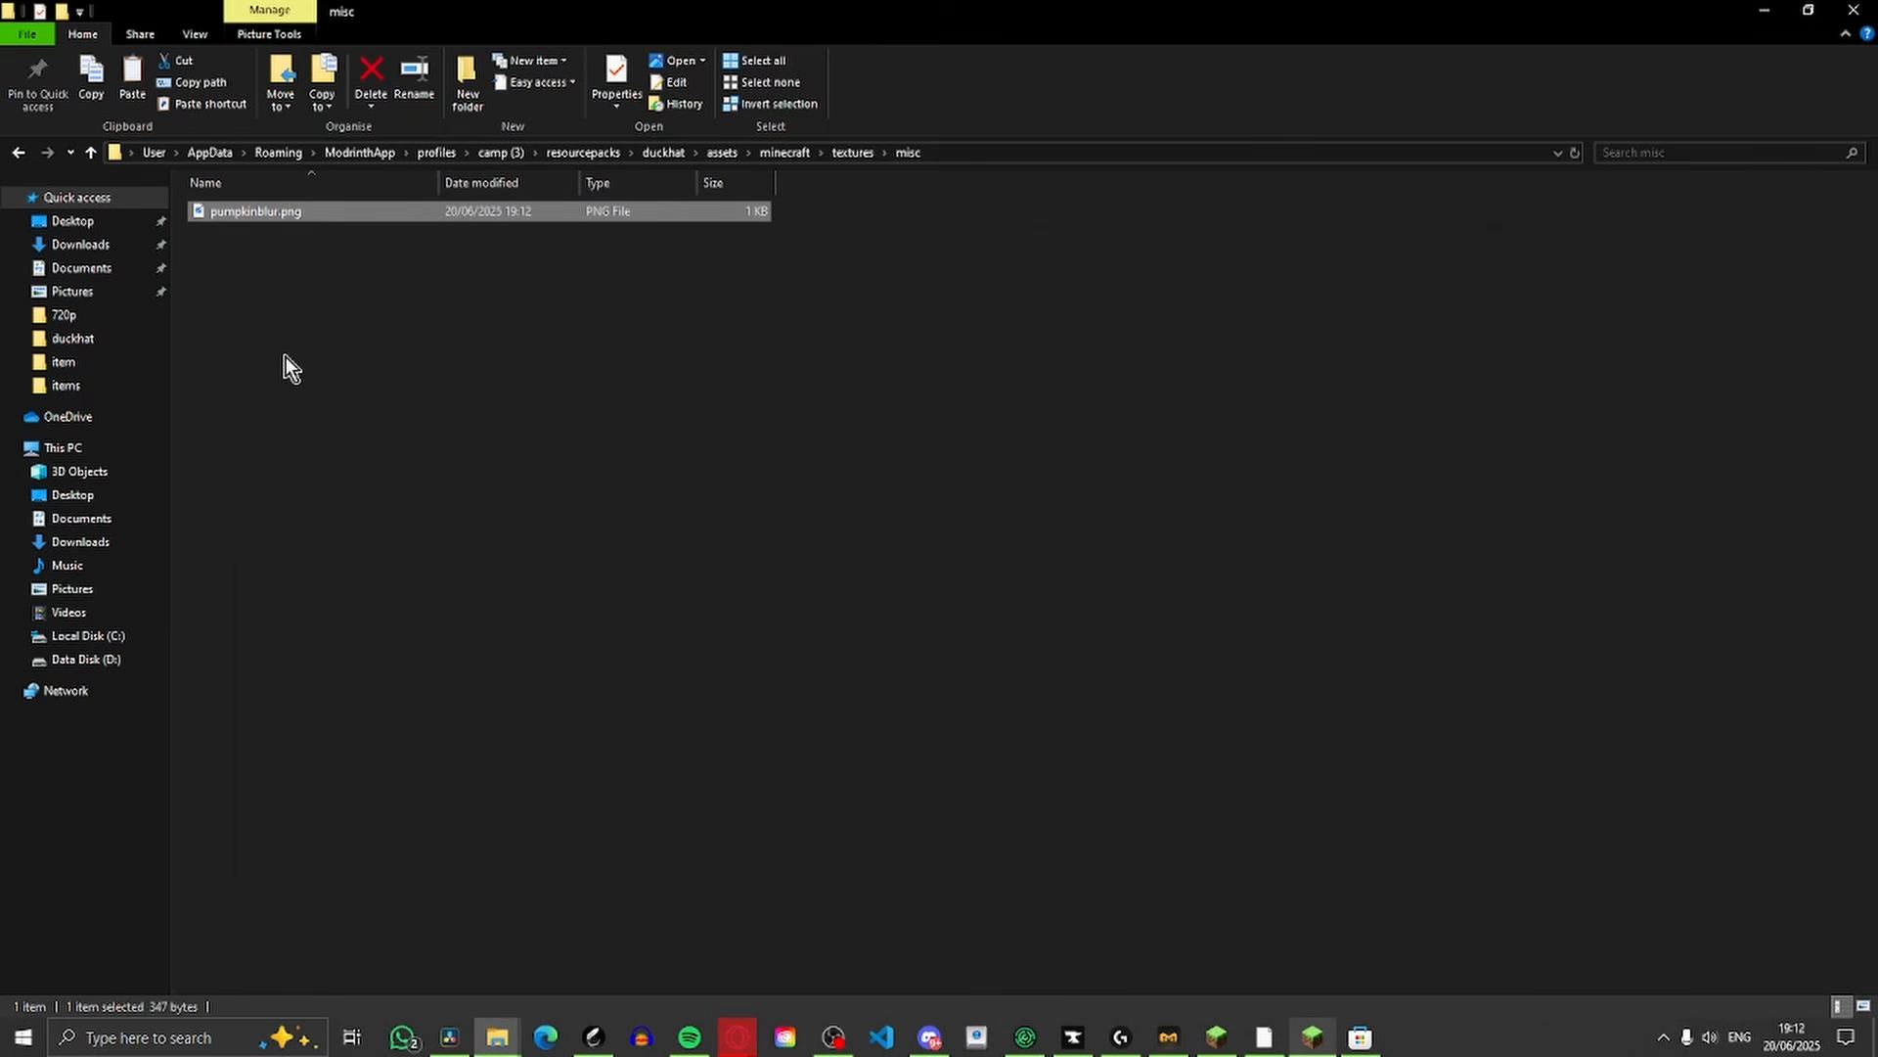
Switch to Minecraft, return to the game from its menu, and reload the resource packs
{"action": "left_click", "coordinate": [1313, 1037]}
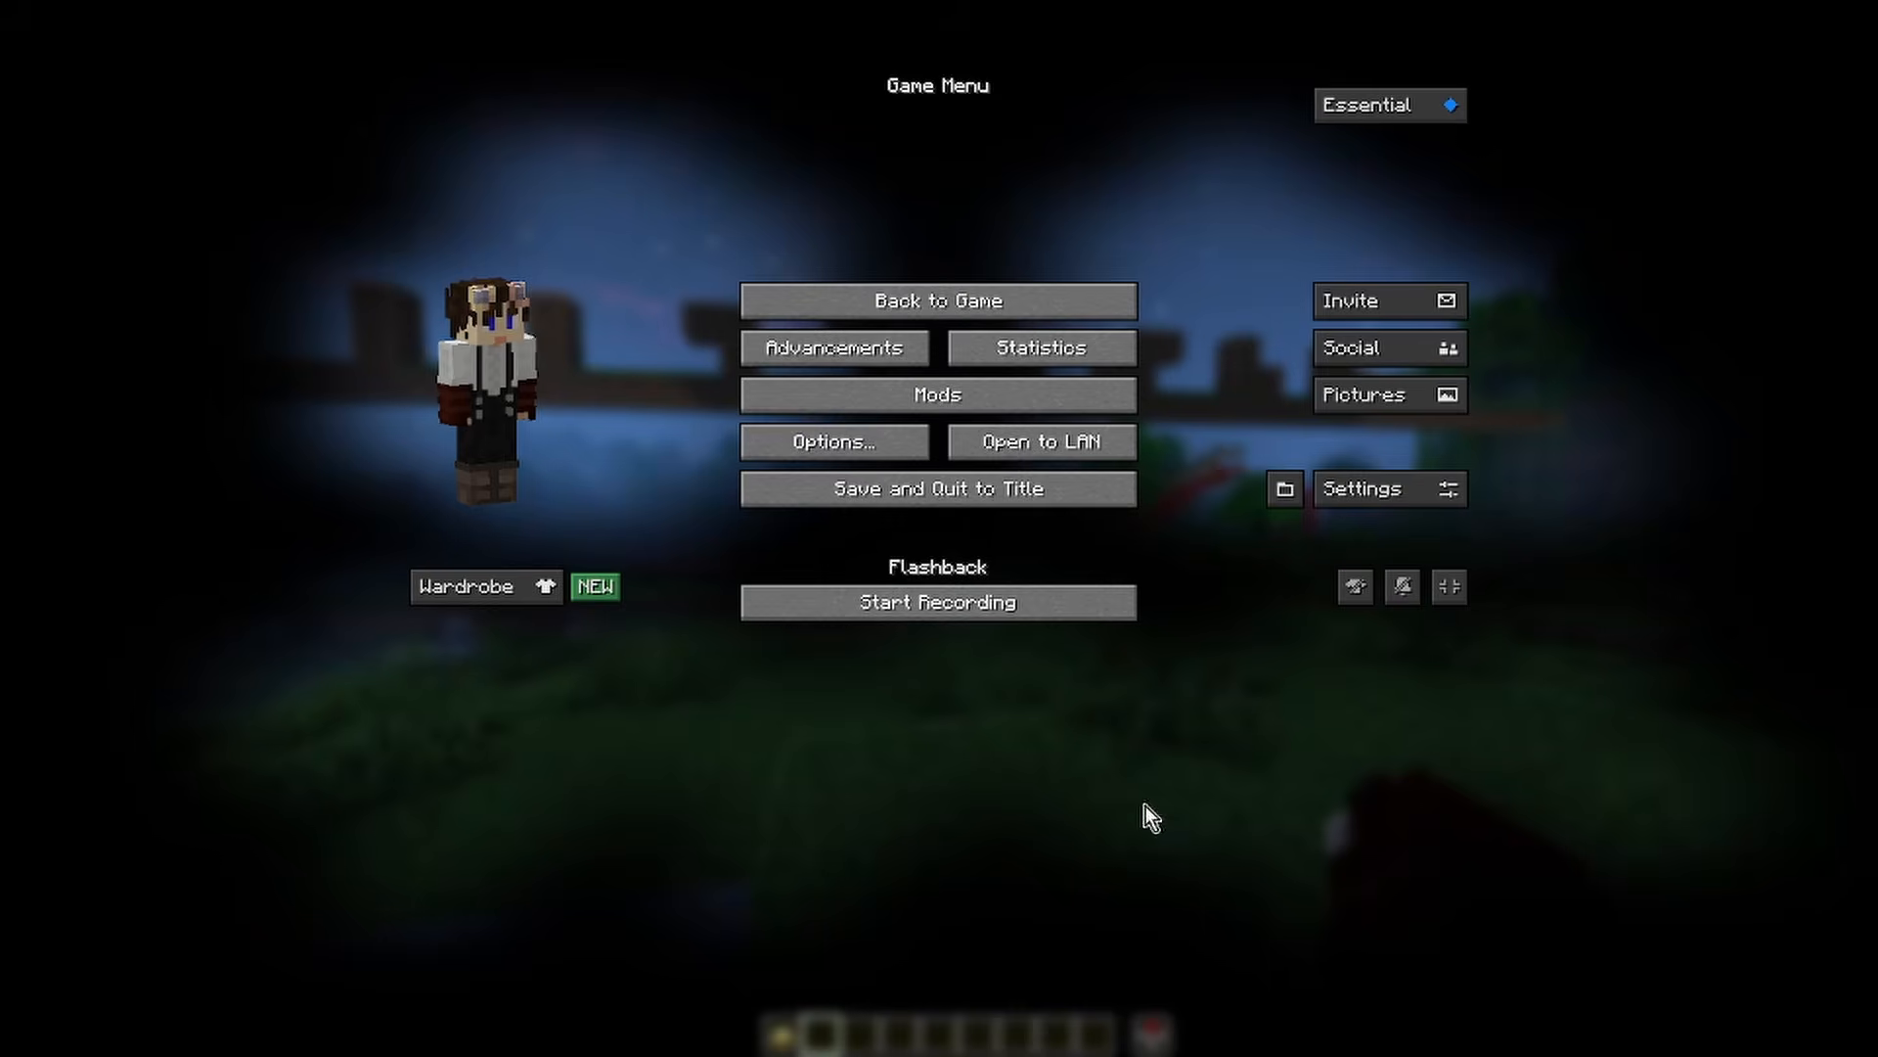
{"action": "left_click", "coordinate": [789, 441]}
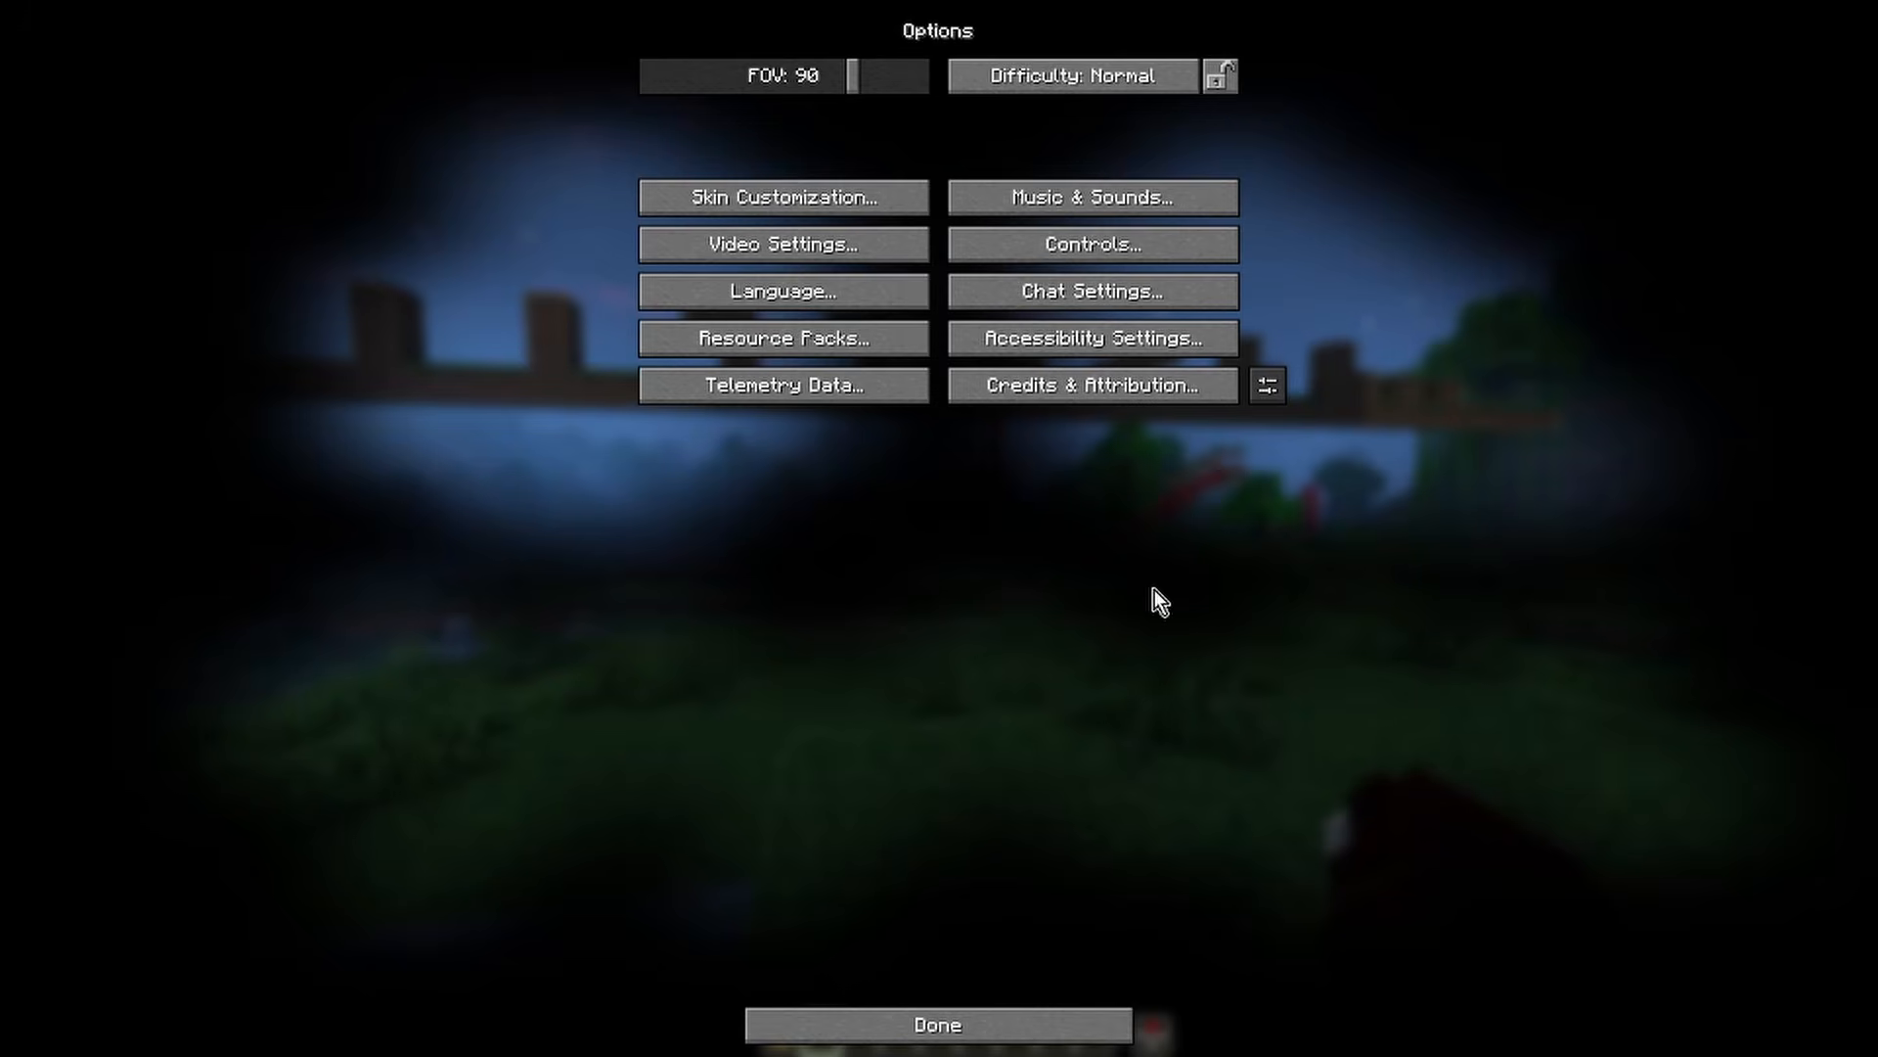
{"action": "key", "text": "Escape"}
{"action": "key", "text": "Escape"}
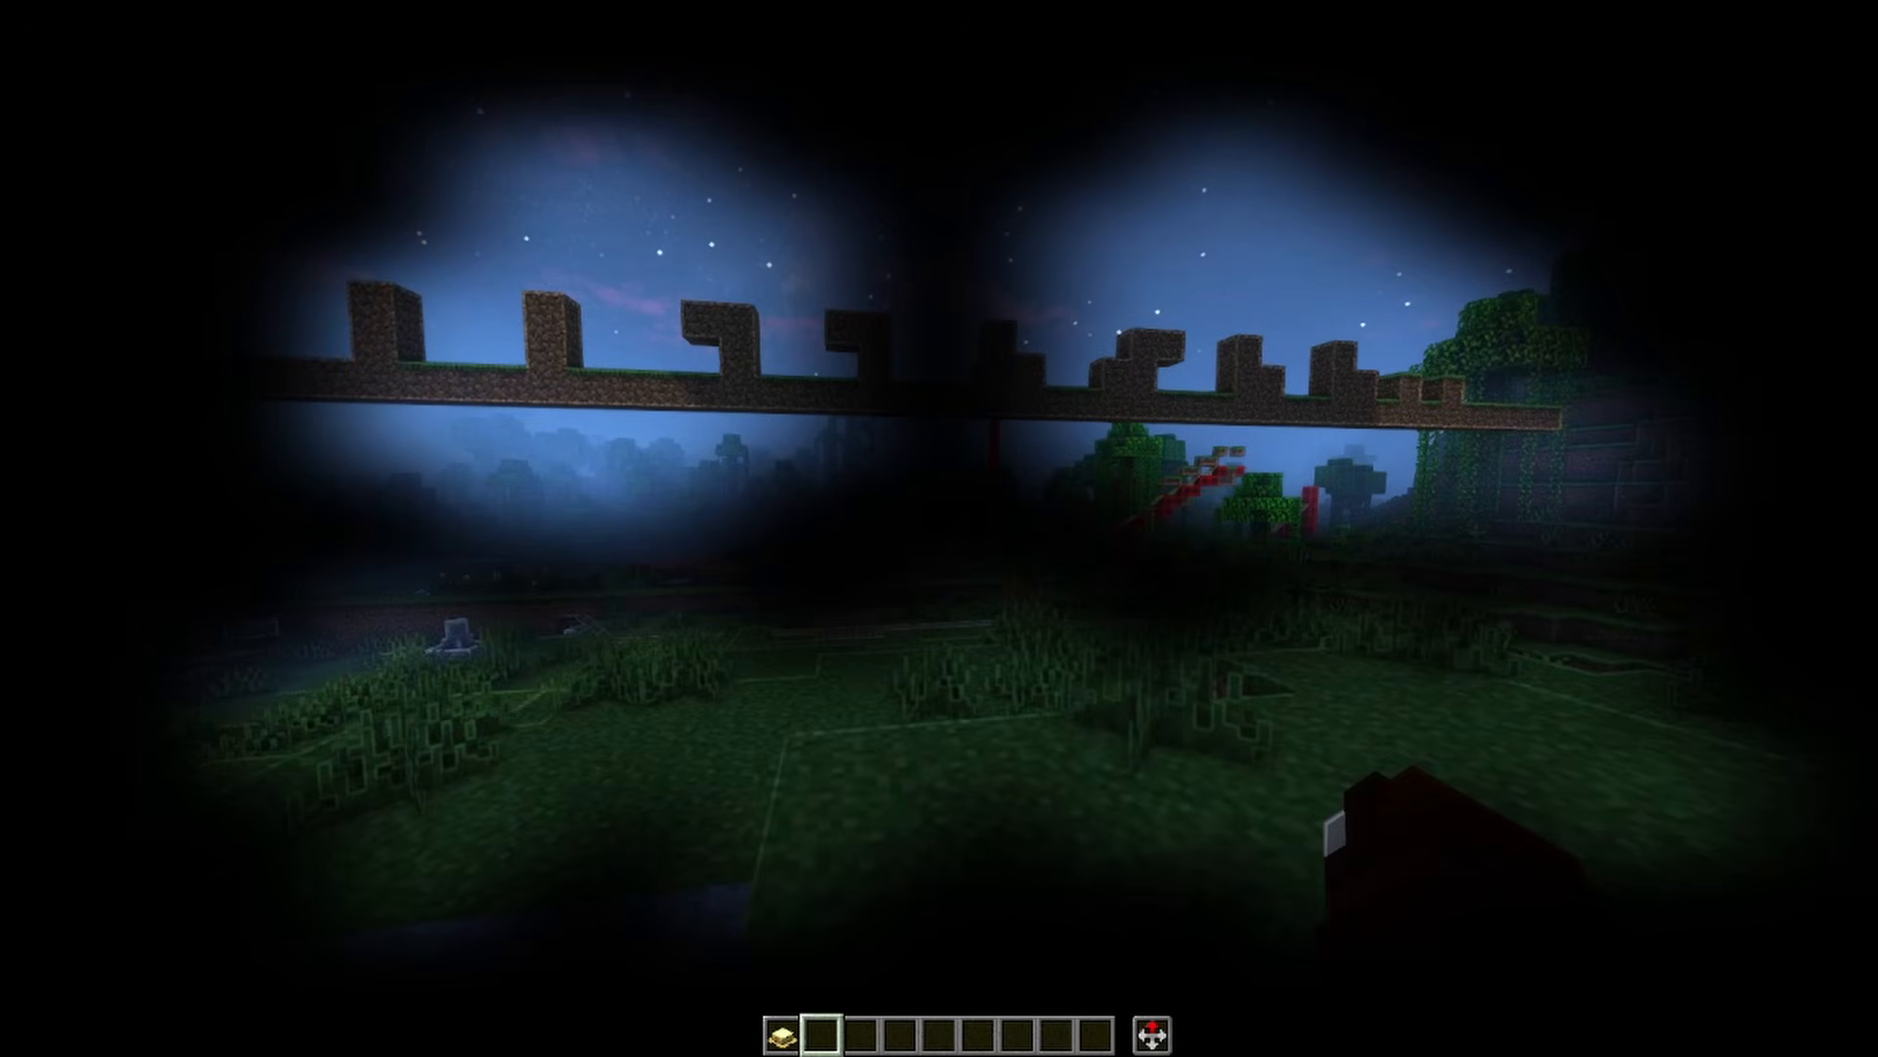
{"action": "key", "text": "F3+t"}
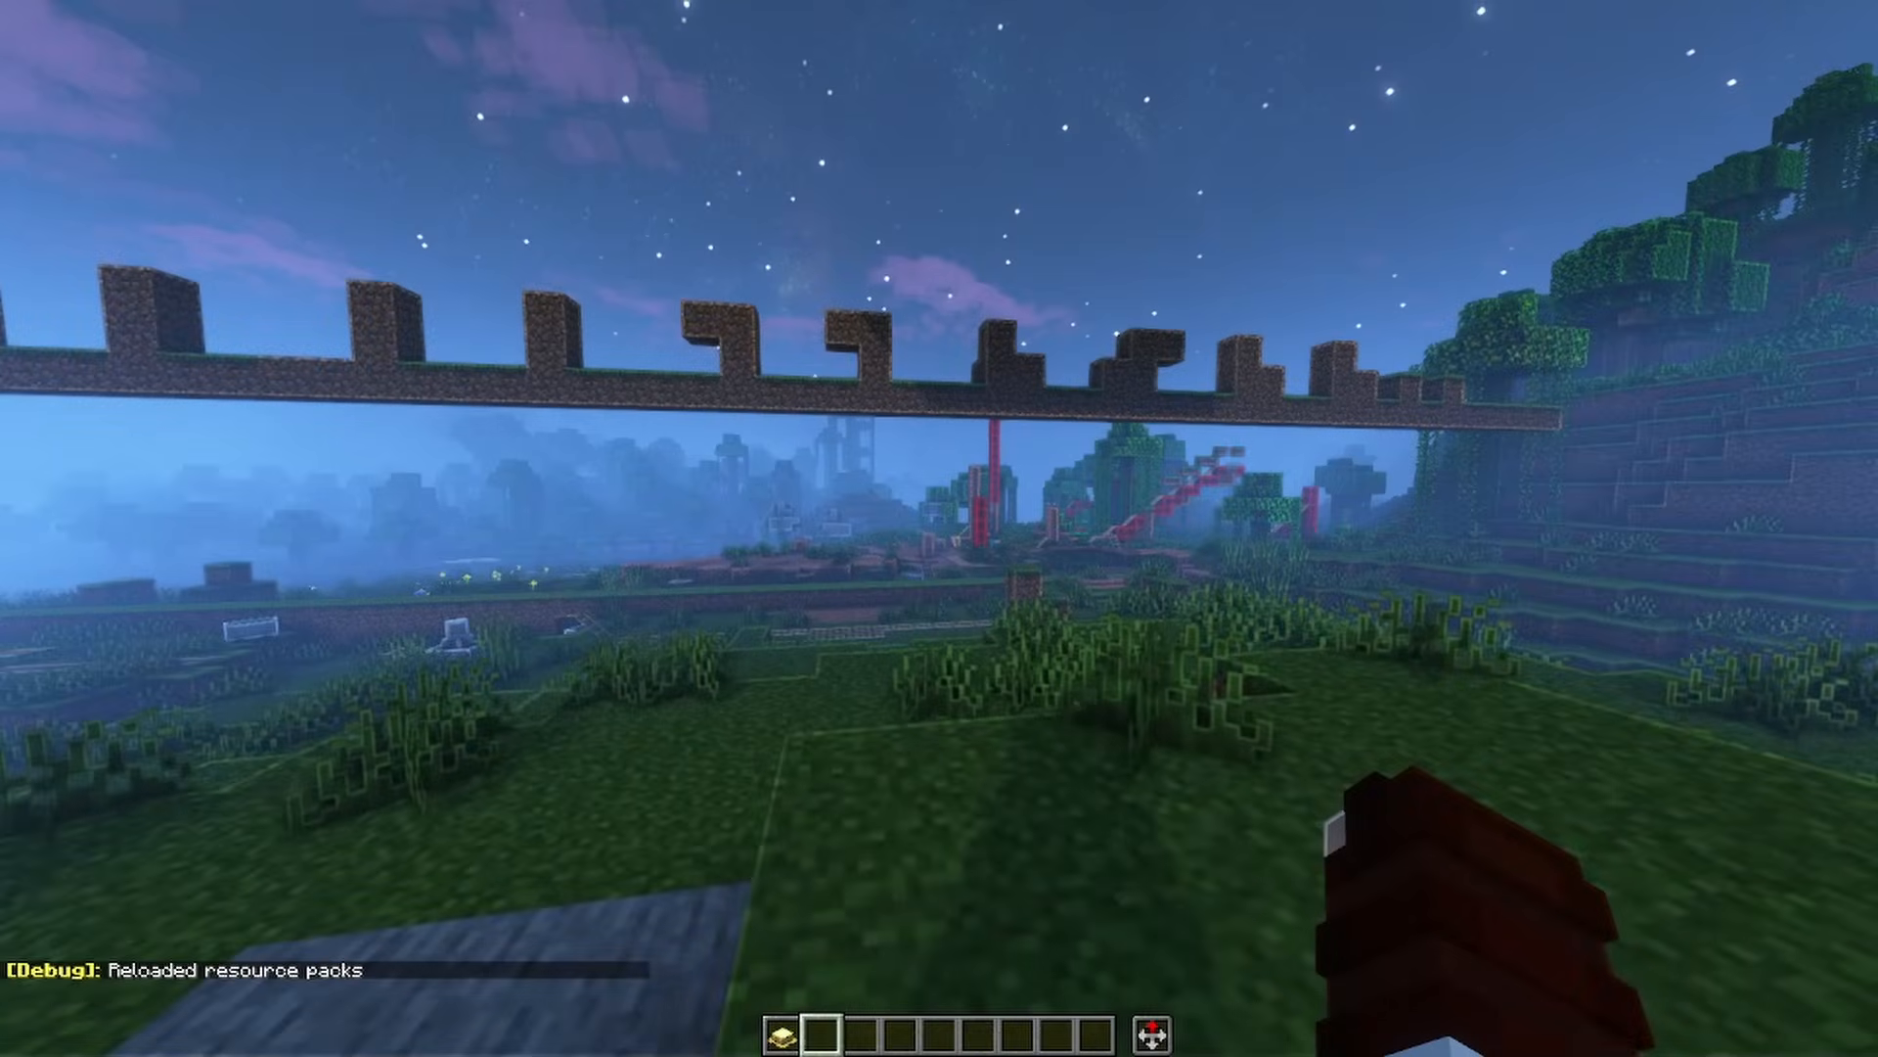
Check the worn duck hat through the different camera perspectives while moving the character around
{"action": "key", "text": "F5"}
{"action": "key", "text": "F5"}
{"action": "key", "text": "F5"}
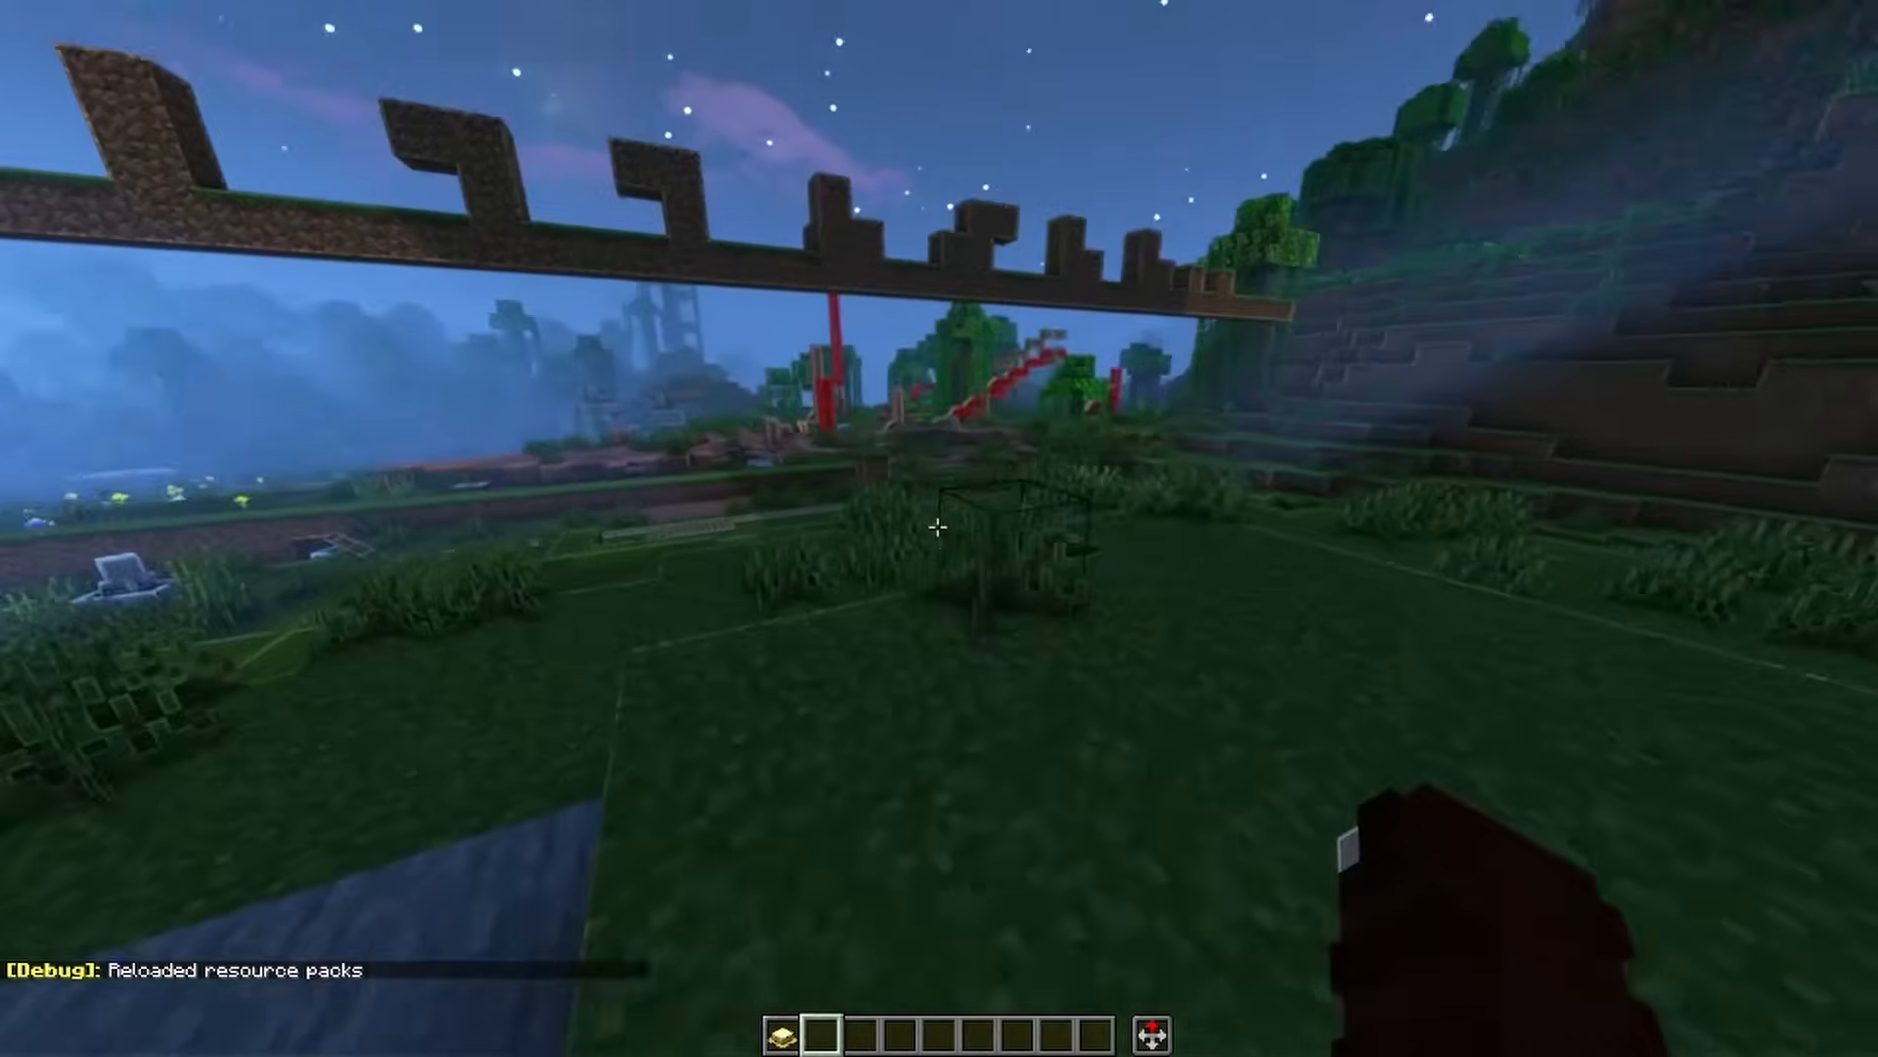
{"action": "key", "text": "space"}
{"action": "key", "text": "space"}
{"action": "key", "text": "w"}
{"action": "key", "text": "c"}
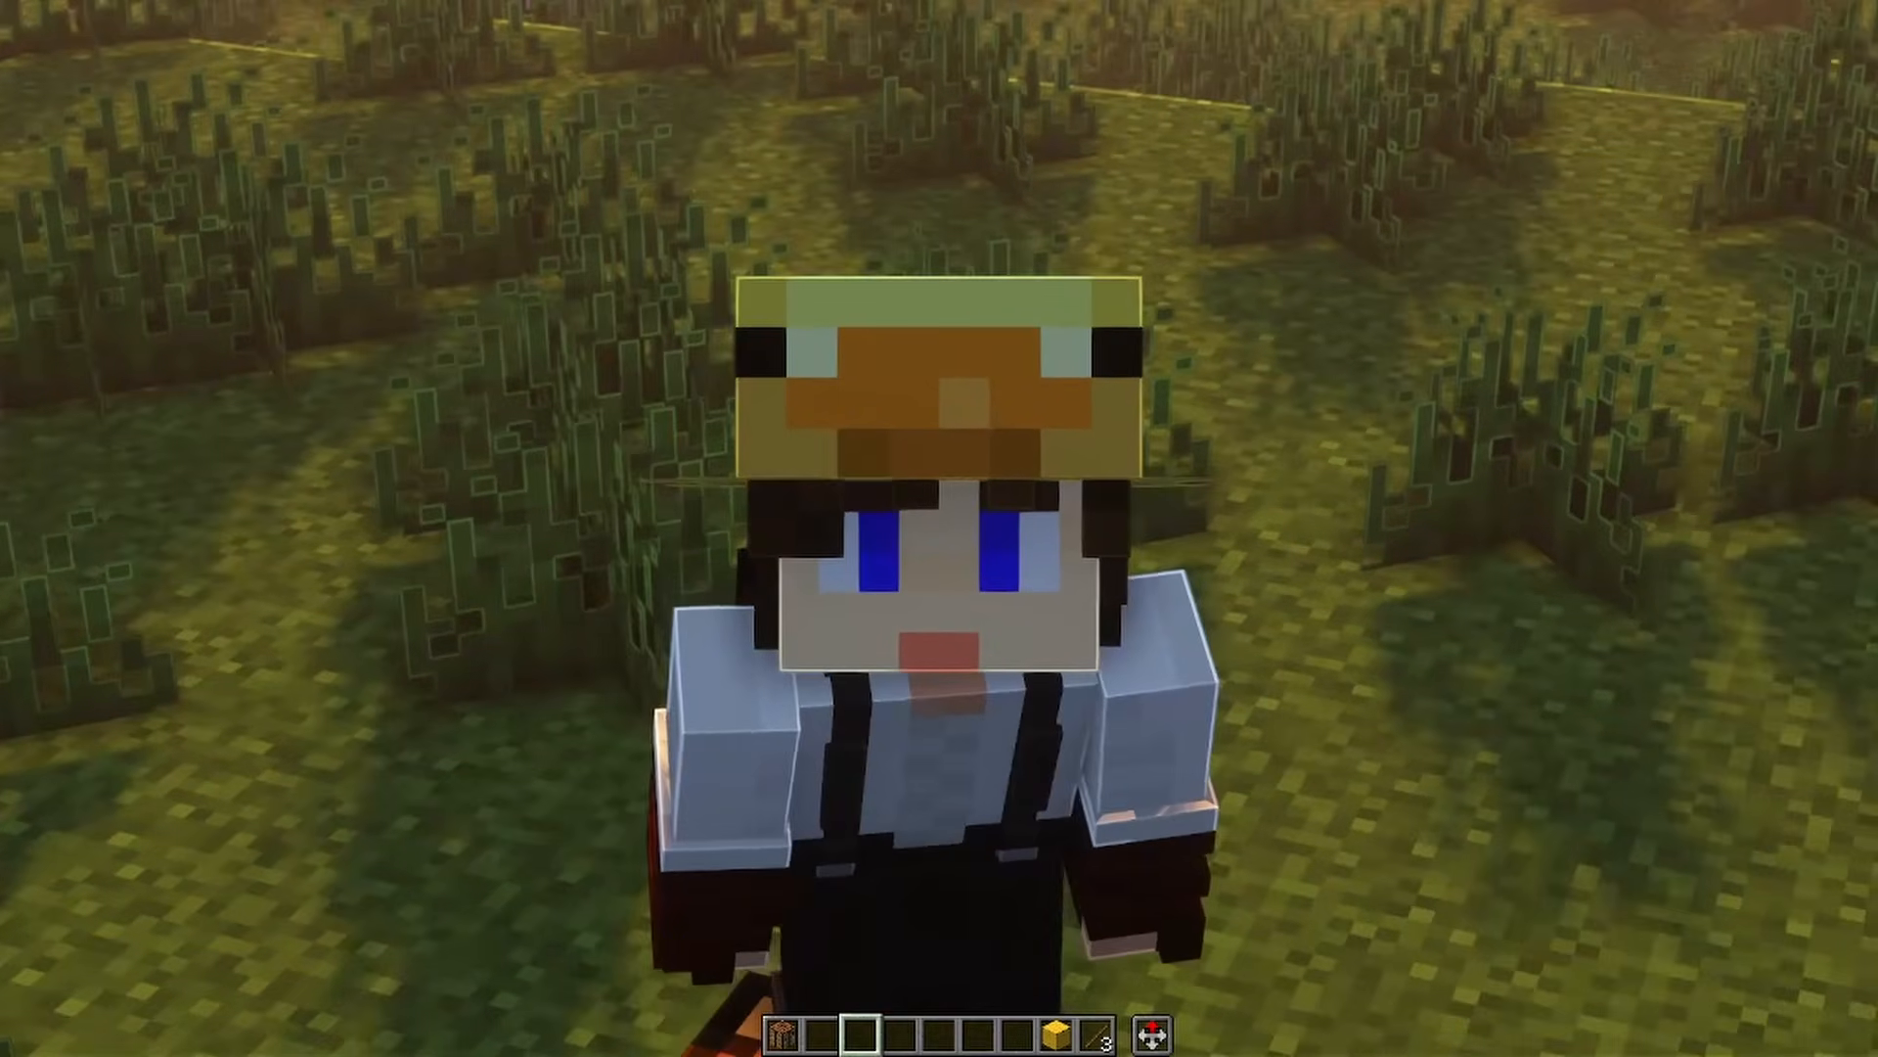
At the crafting table, craft a Carved Pumpkin from the yellow block above a row of three sticks and place it in the last hotbar slot
{"action": "left_click", "coordinate": [940, 528]}
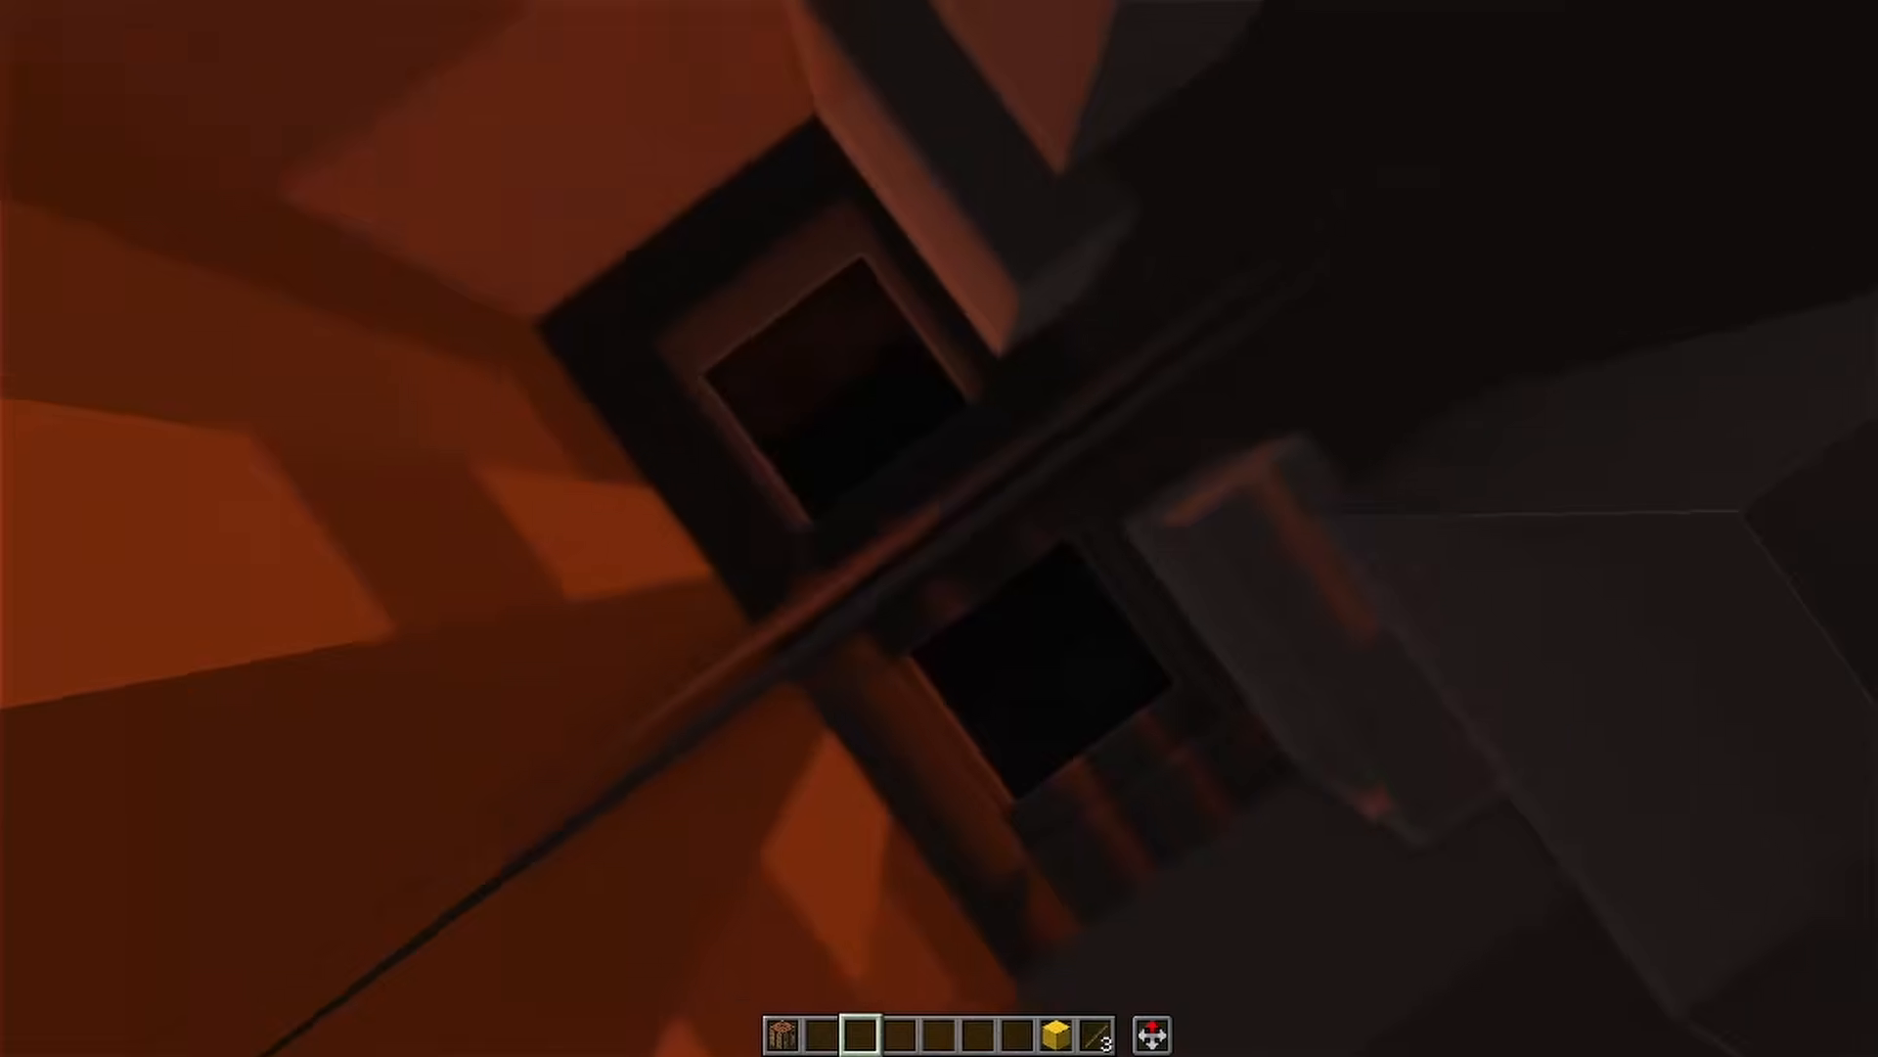
{"action": "right_click", "coordinate": [939, 528]}
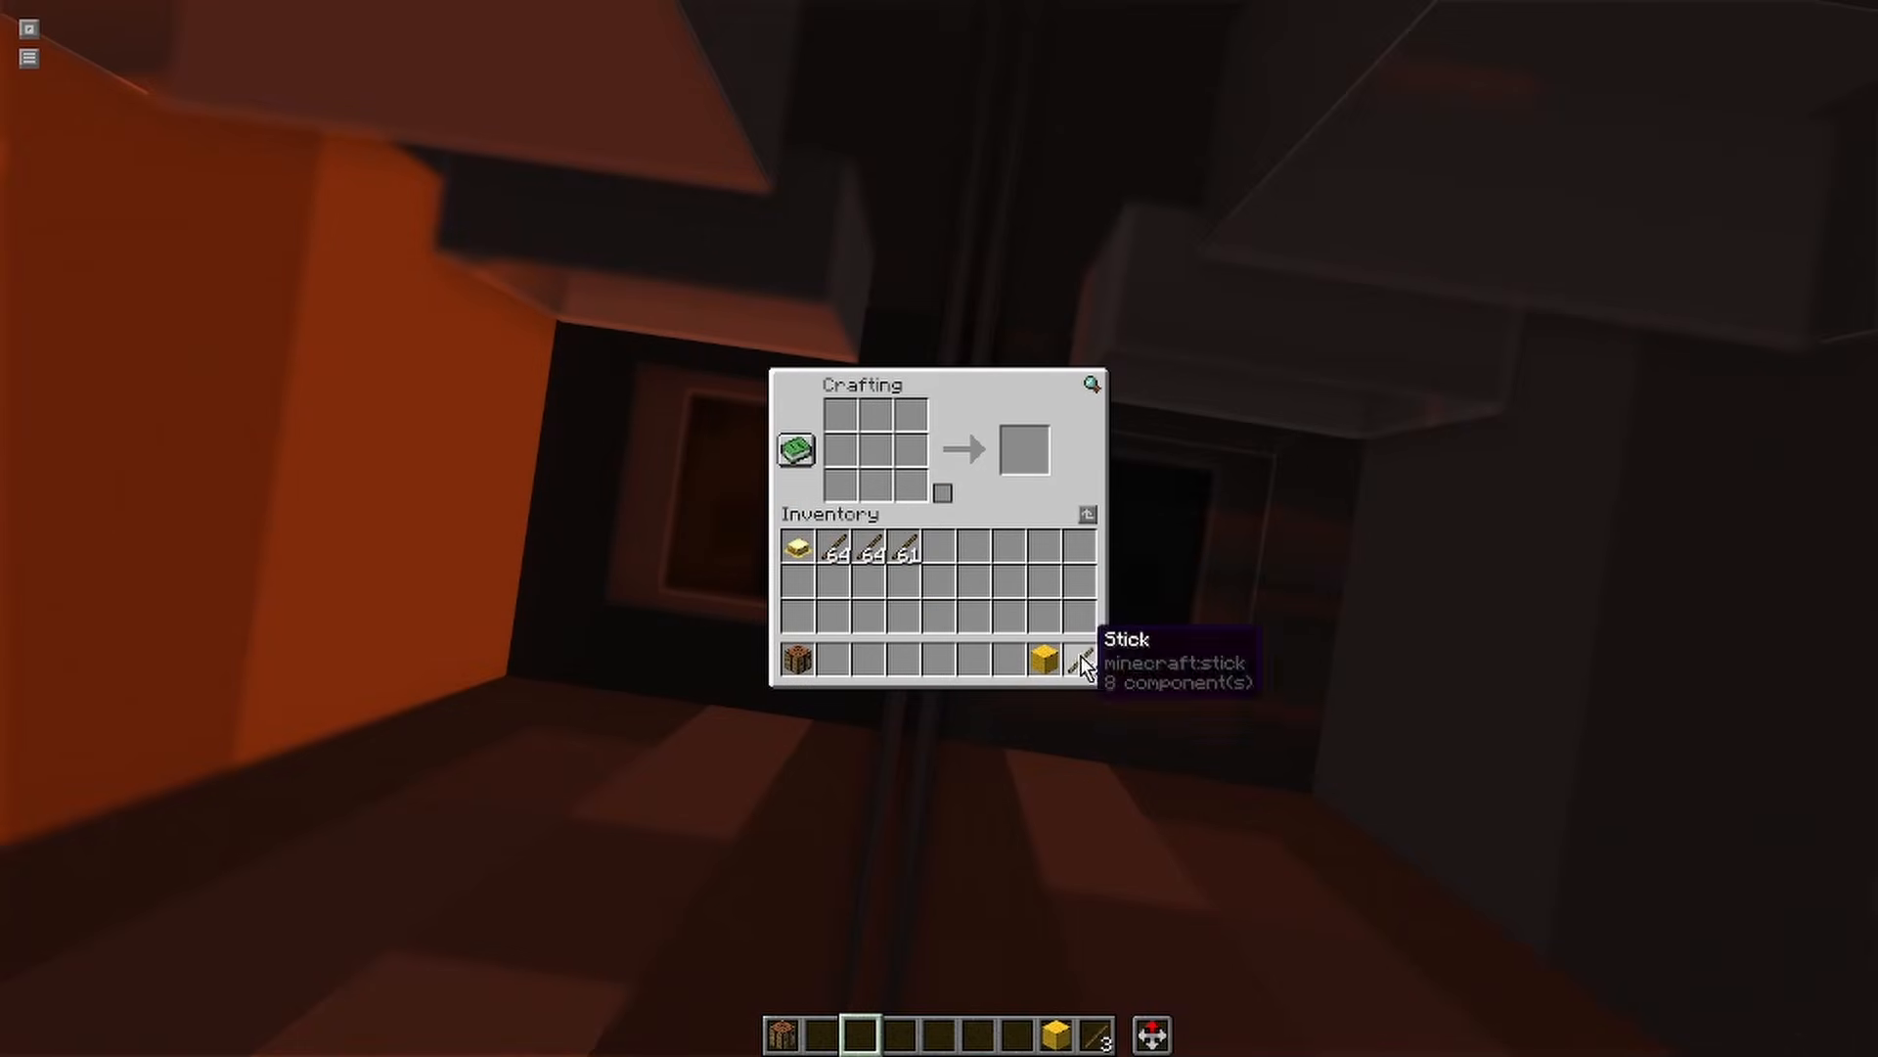
{"action": "left_click", "coordinate": [873, 451]}
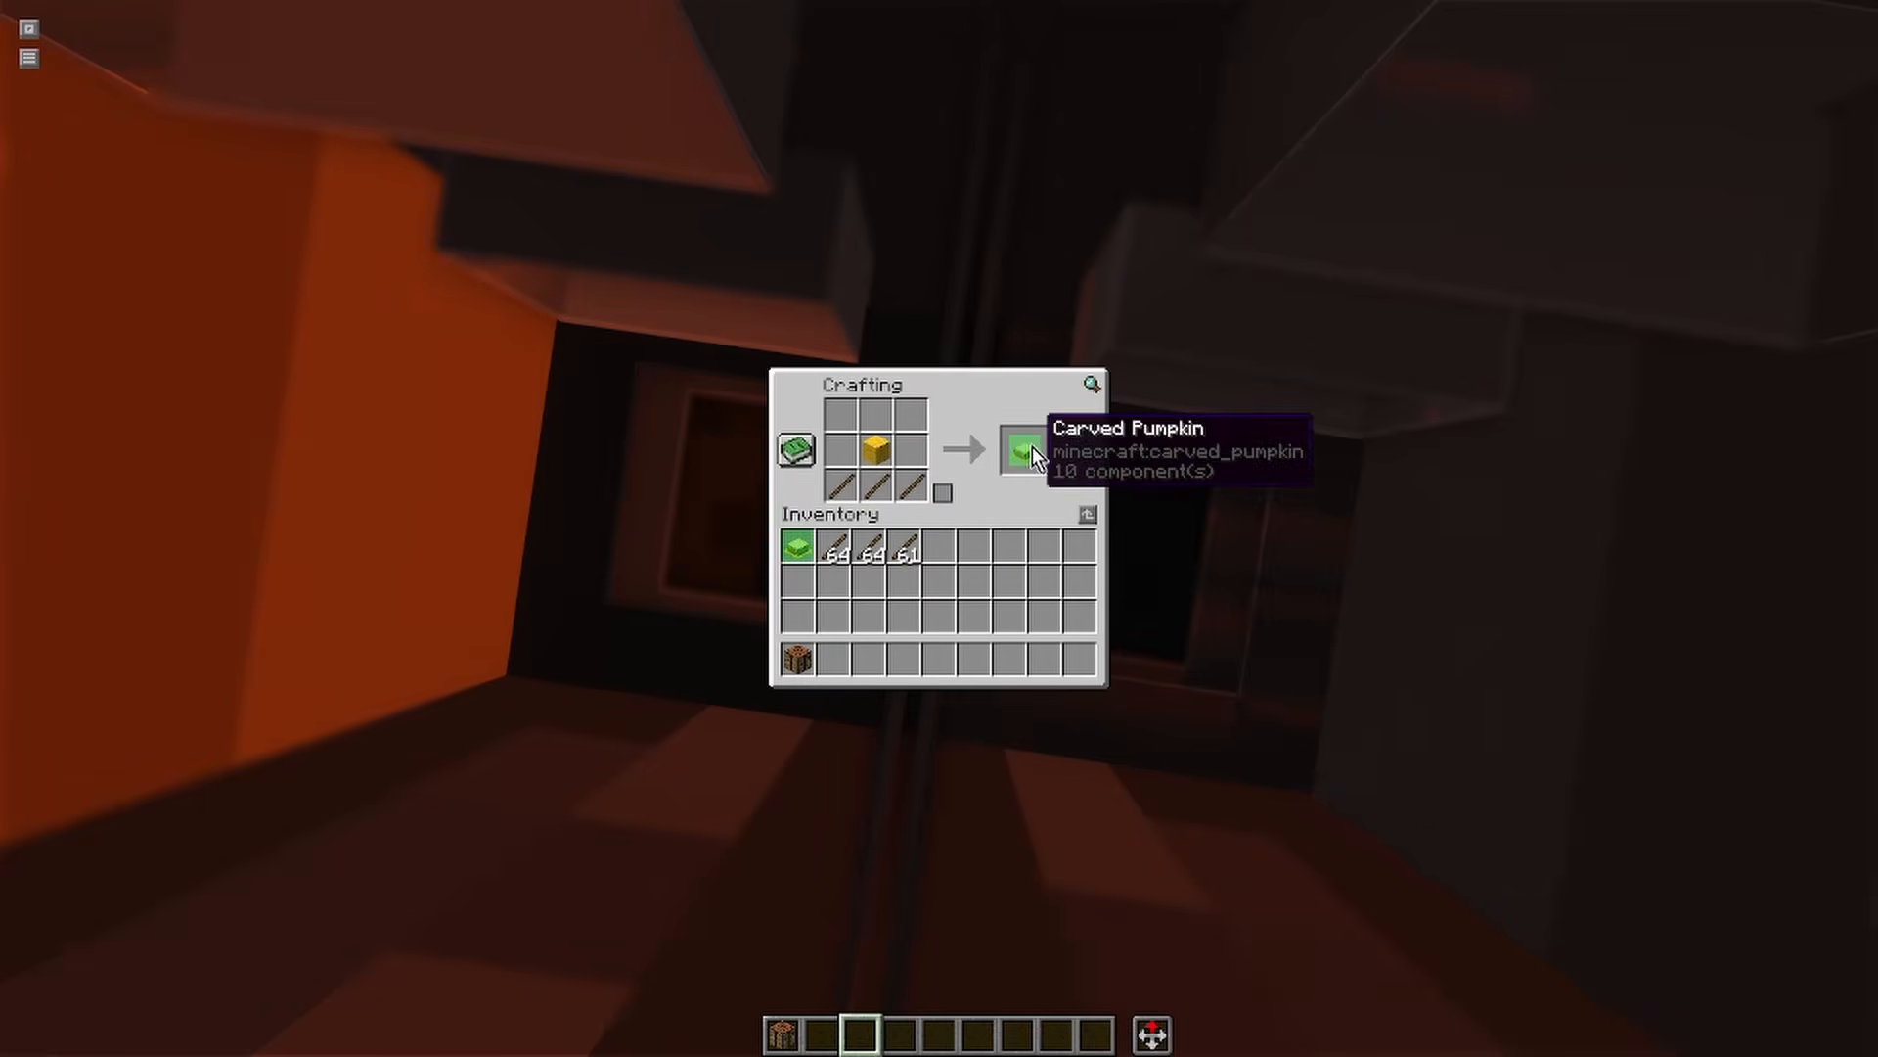
{"action": "left_click", "coordinate": [1031, 446]}
{"action": "left_click", "coordinate": [1080, 659]}
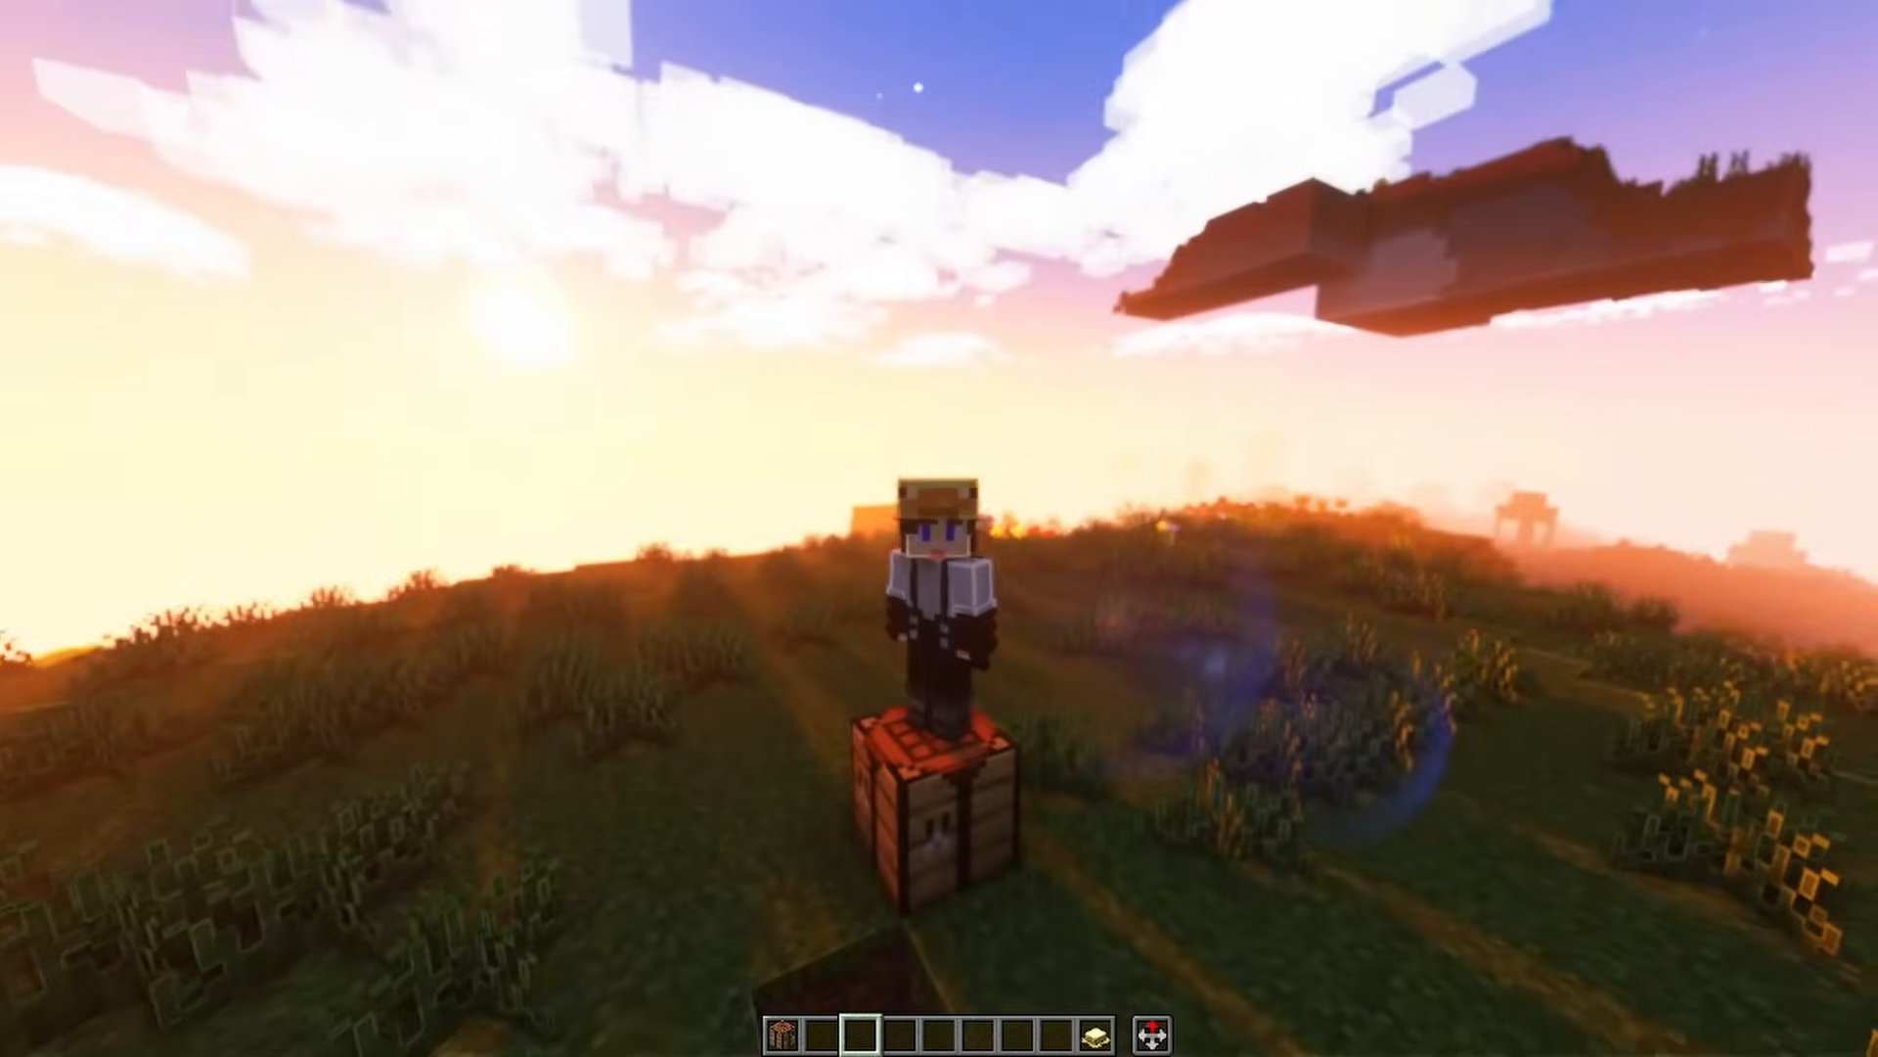
Hold the crafted Carved Pumpkin, move it from the hotbar to the character's head slot, and close the inventory
{"action": "scroll", "coordinate": [940, 528], "scroll_direction": "up", "scroll_amount": 1}
{"action": "scroll", "coordinate": [939, 528], "scroll_direction": "up", "scroll_amount": 1}
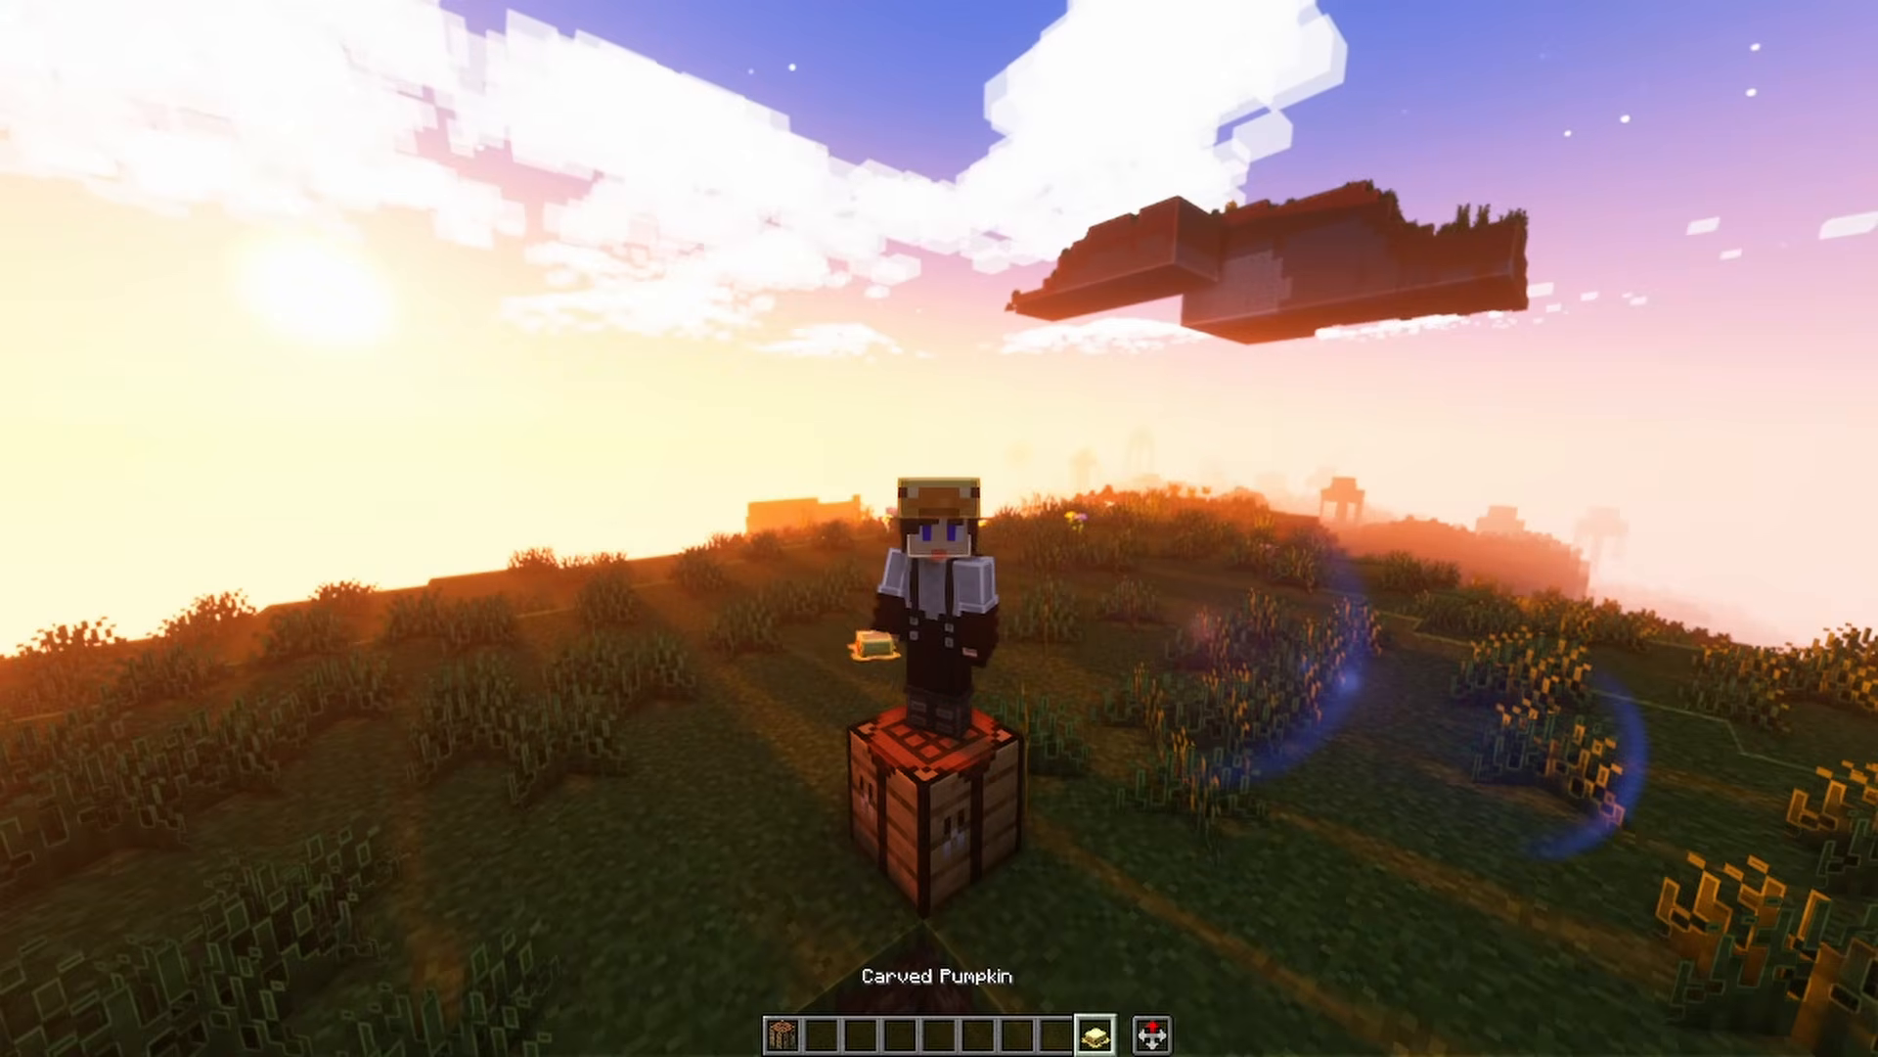
{"action": "key", "text": "e"}
{"action": "left_click", "coordinate": [1102, 685]}
{"action": "left_click", "coordinate": [1061, 631]}
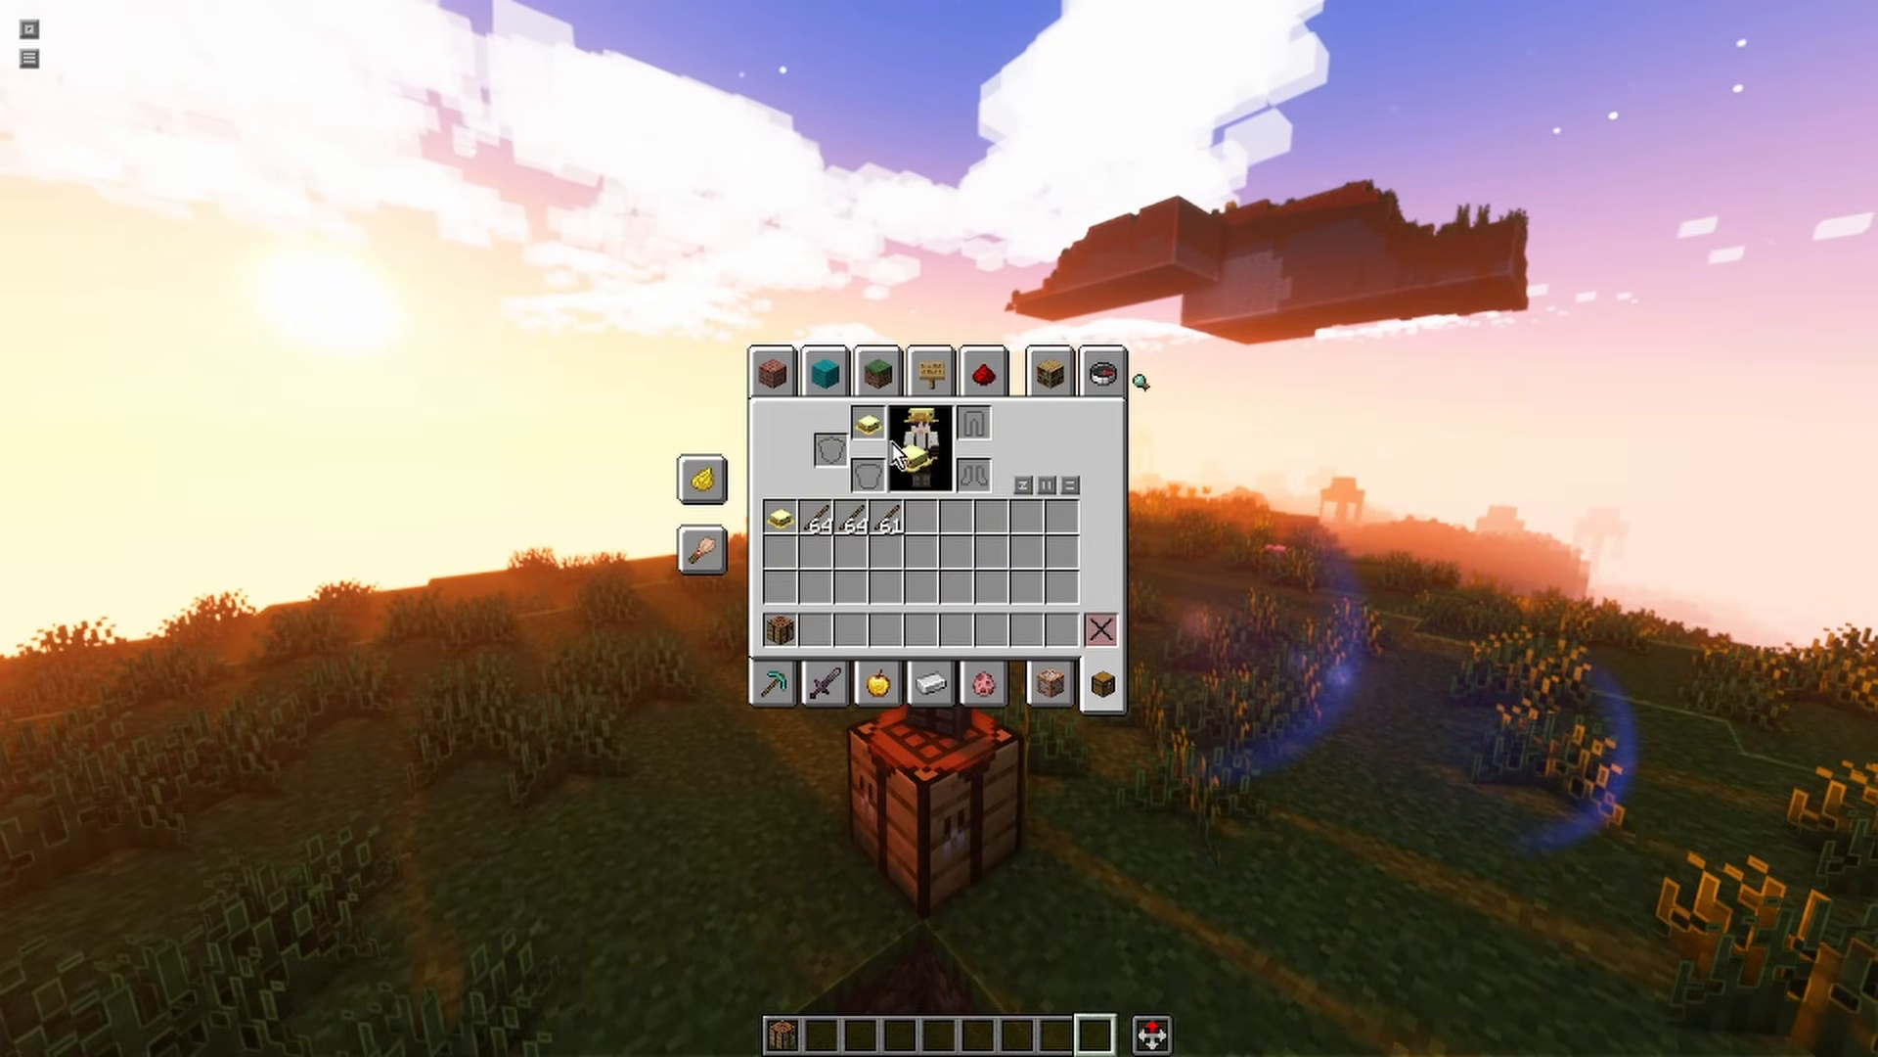
{"action": "key", "text": "e"}
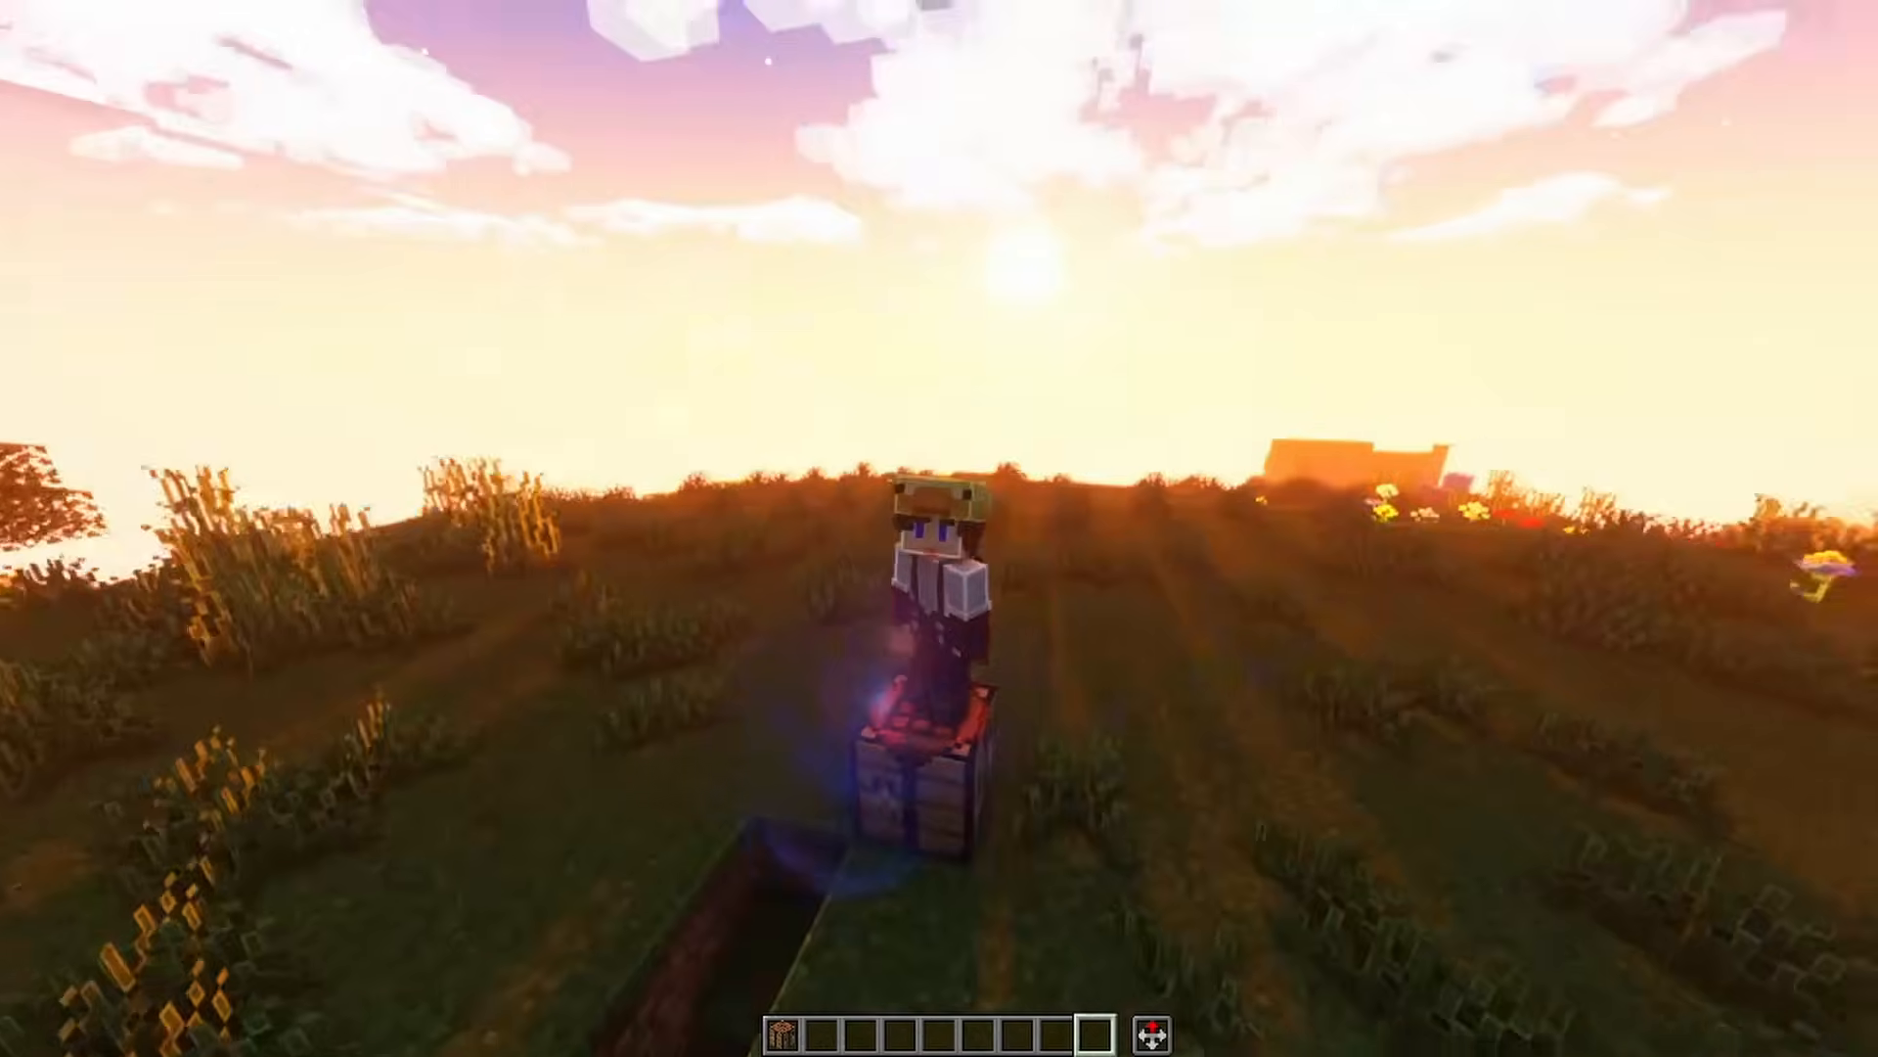
Inspect the worn duck hat up close from the front while the character crouches and turns
{"action": "key", "text": "shift"}
{"action": "key", "text": "c"}
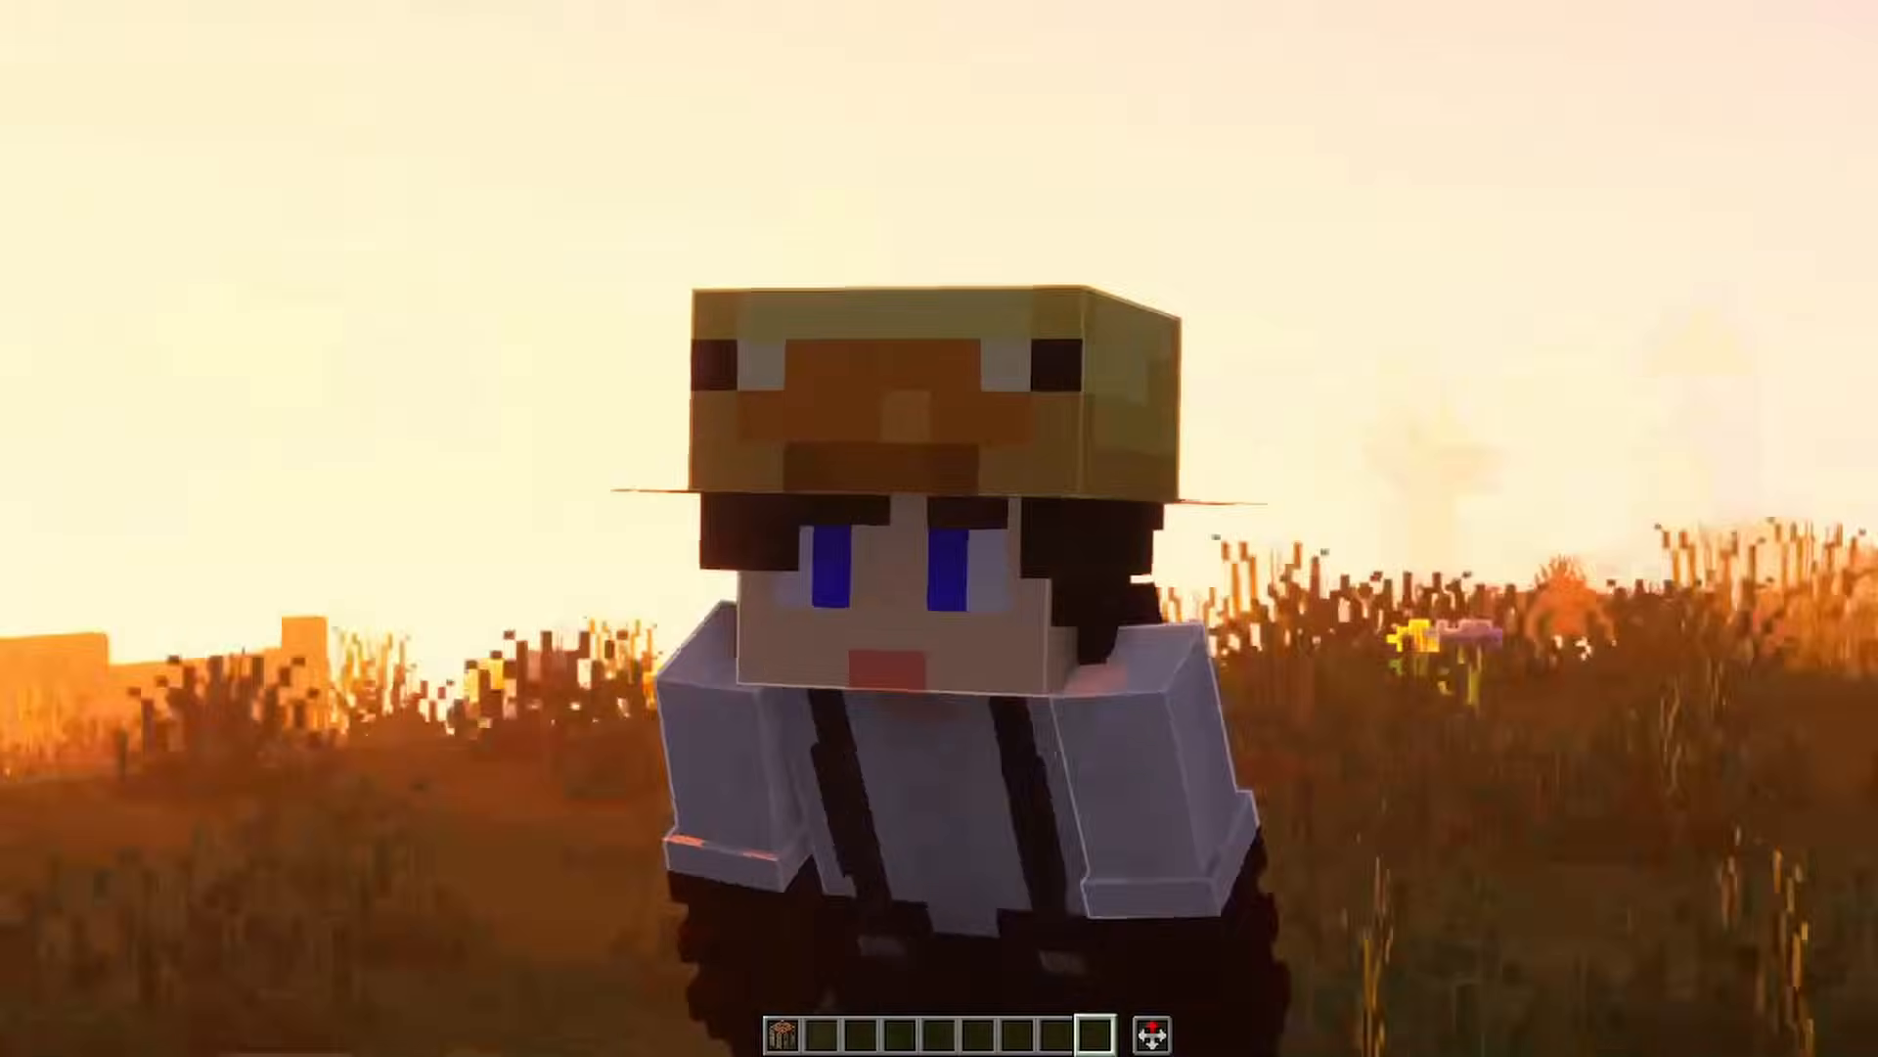
{"action": "key", "text": "shift"}
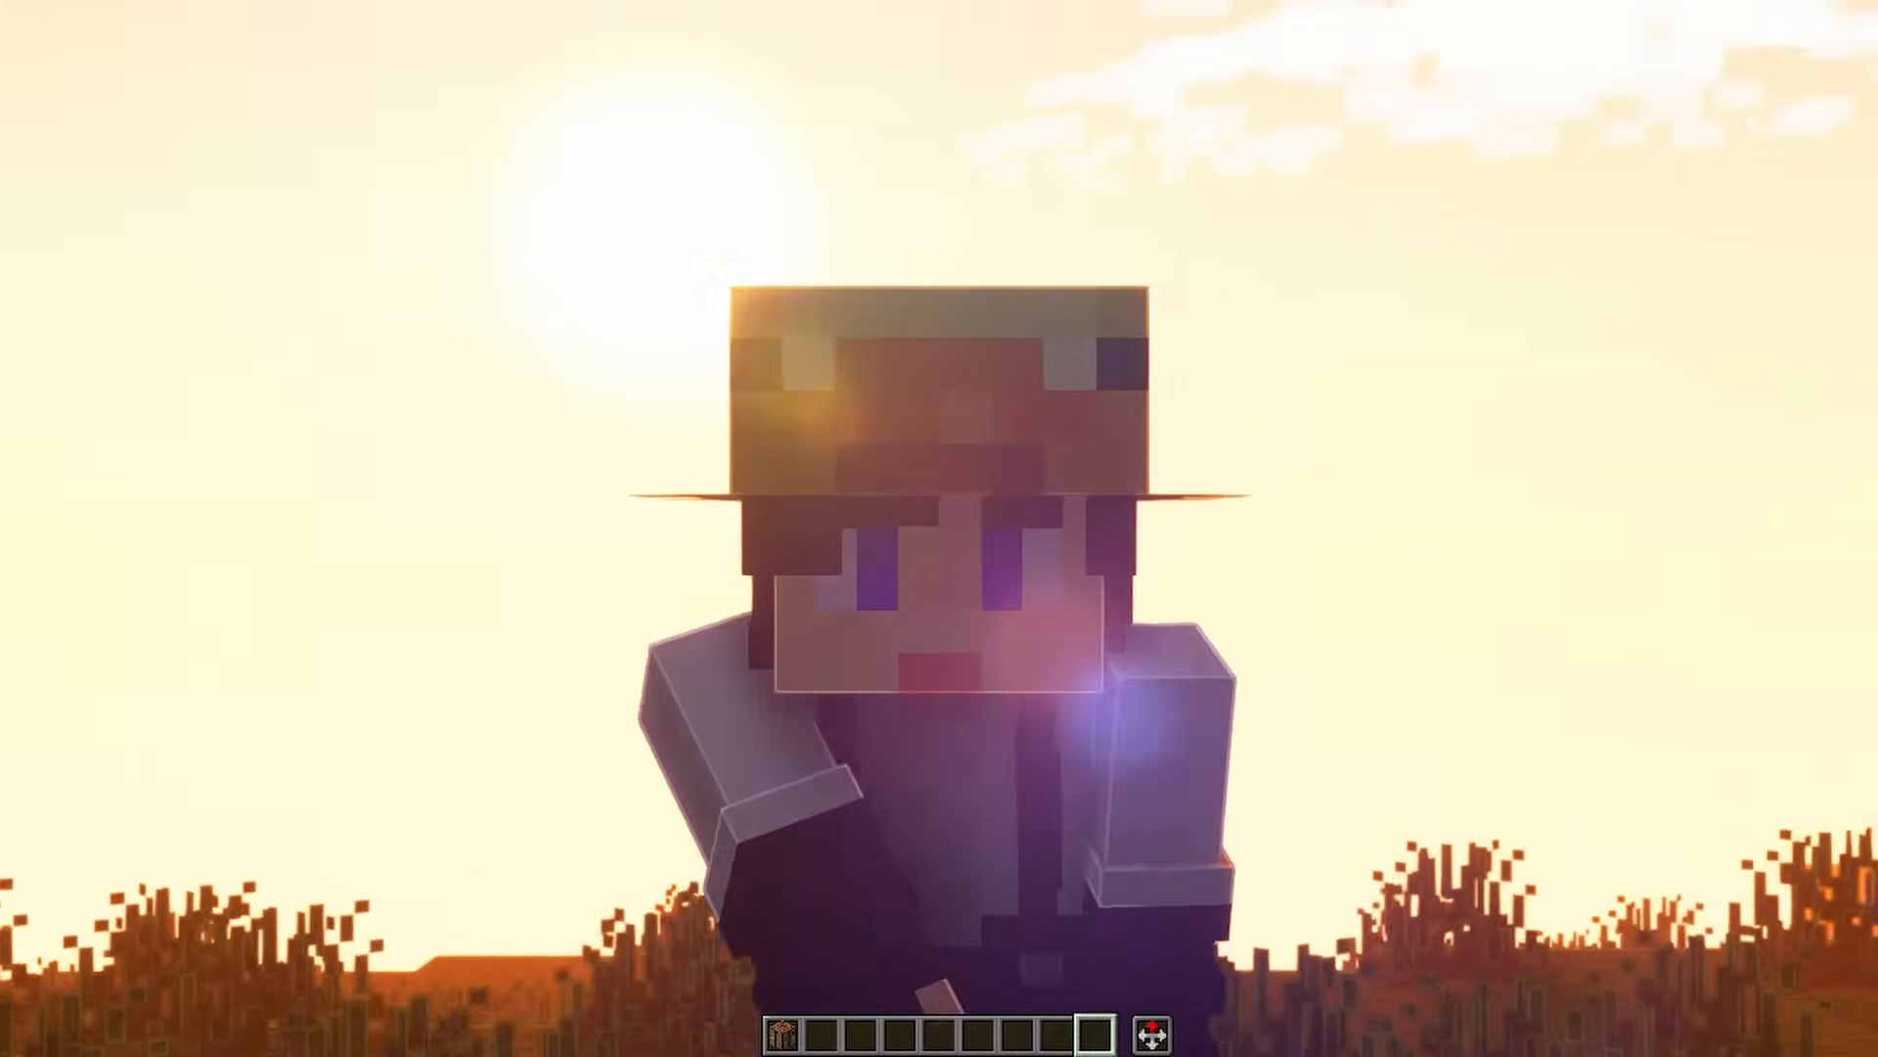